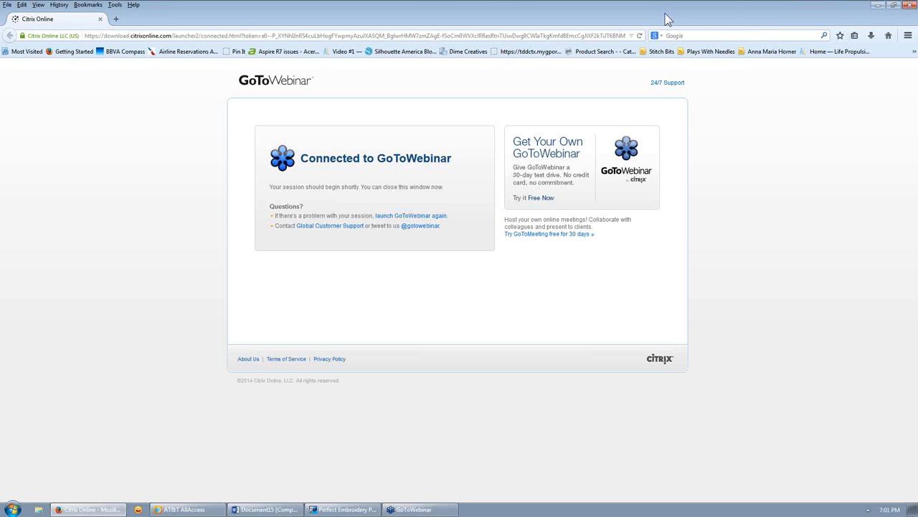
- Restore the Firefox GoToWebinar window, move it aside and minimize it to show the empty Design1 grid
double_click(665, 19)
drag(663, 16, 399, 181)
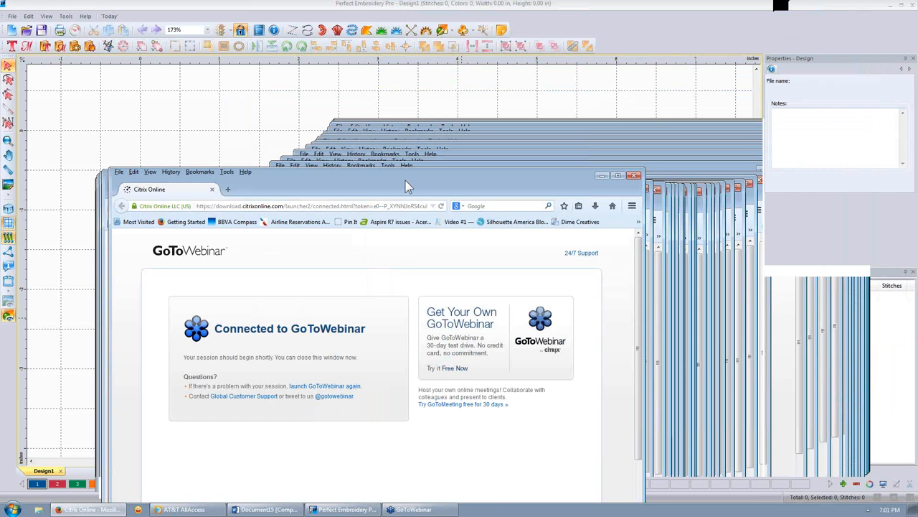
click(600, 173)
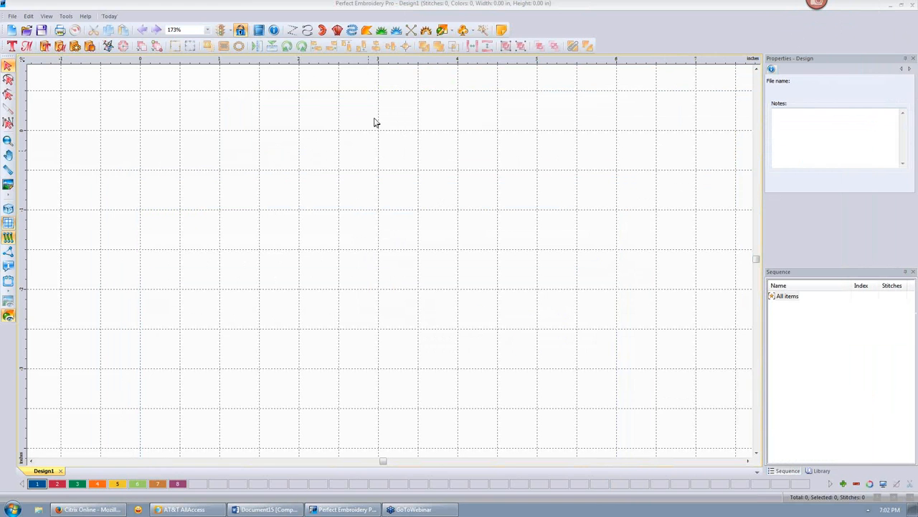
- Draw a 9-stitch manual zigzag that runs out to the right and doubles back
click(292, 31)
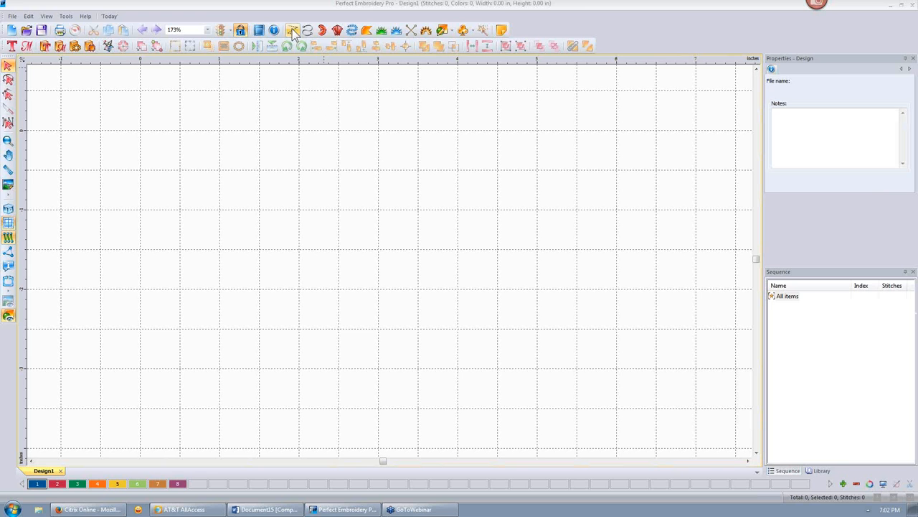
click(292, 31)
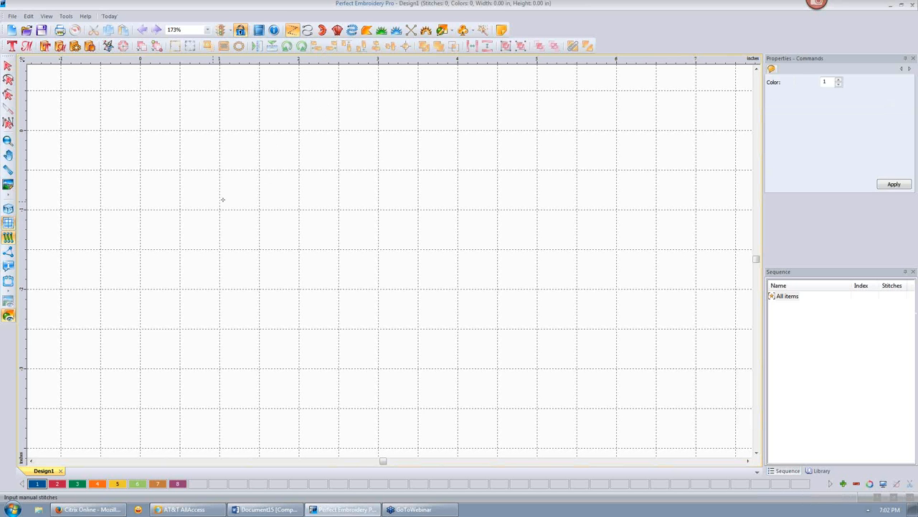
click(227, 206)
click(270, 177)
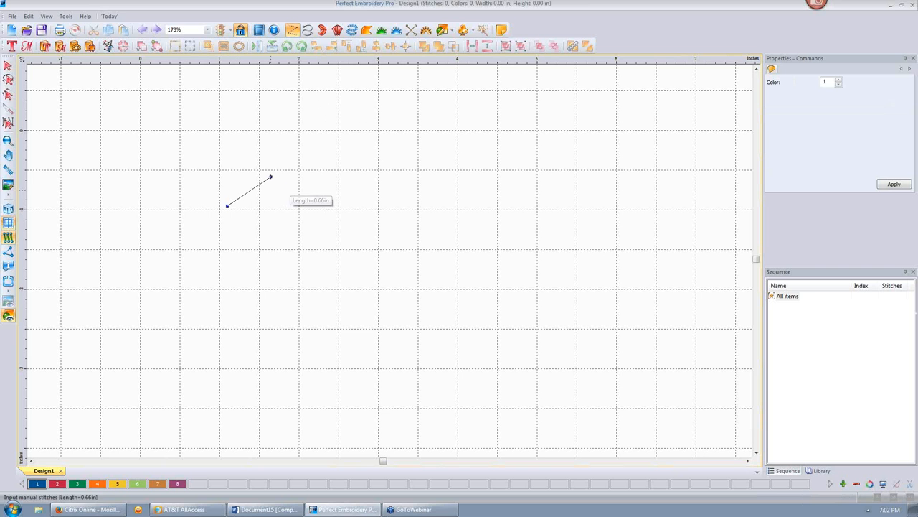
click(314, 196)
click(352, 159)
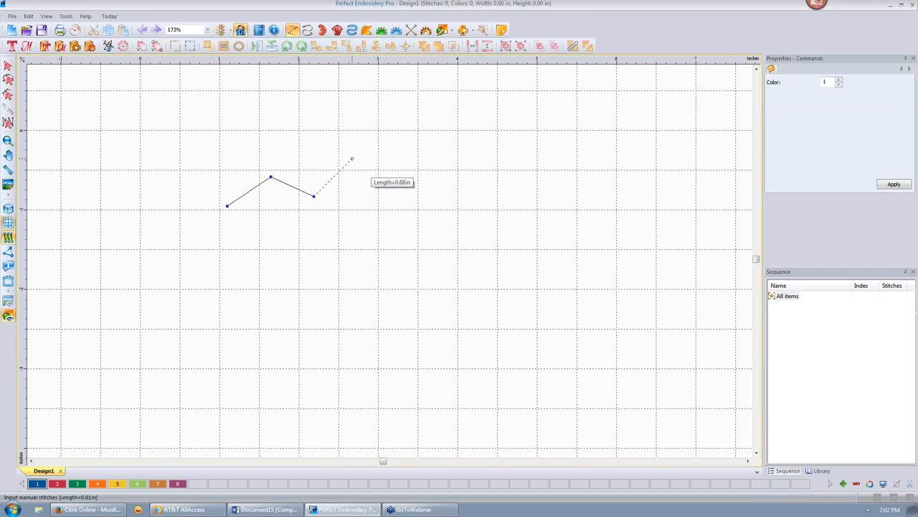
click(392, 195)
click(356, 179)
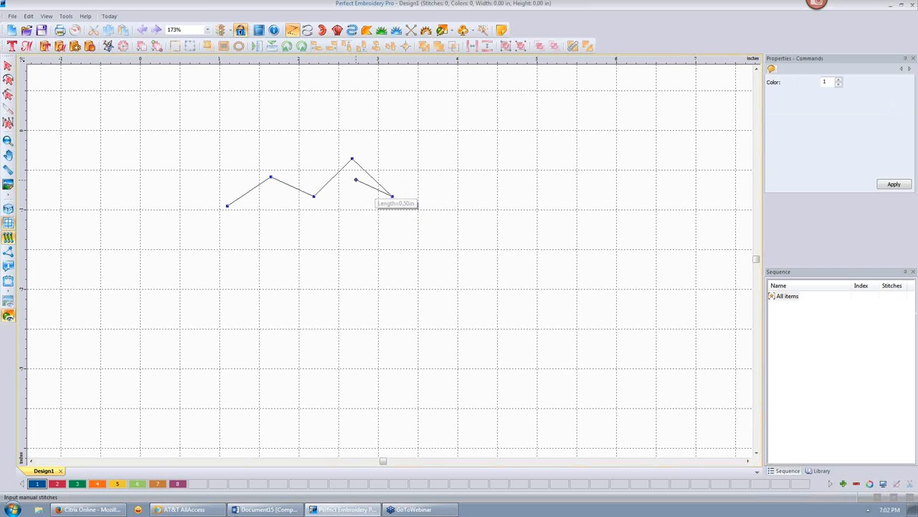
click(320, 208)
click(275, 188)
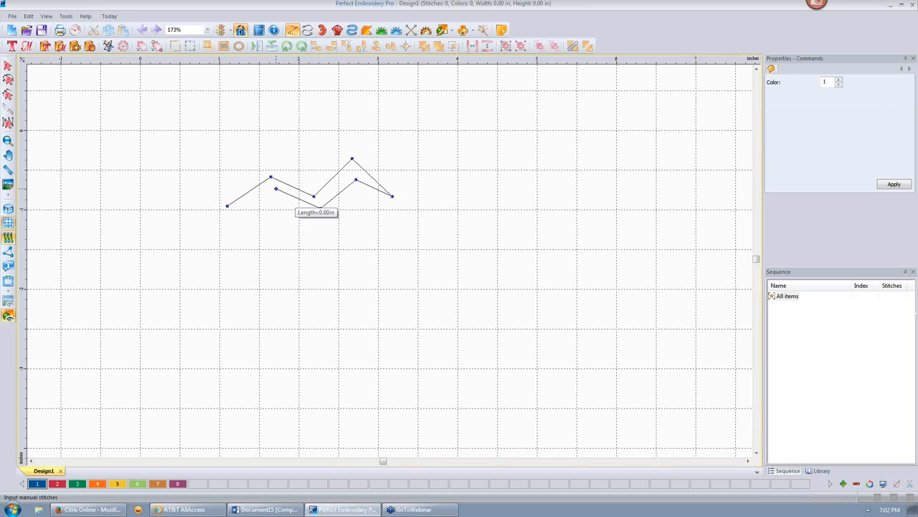
click(235, 217)
key(Return)
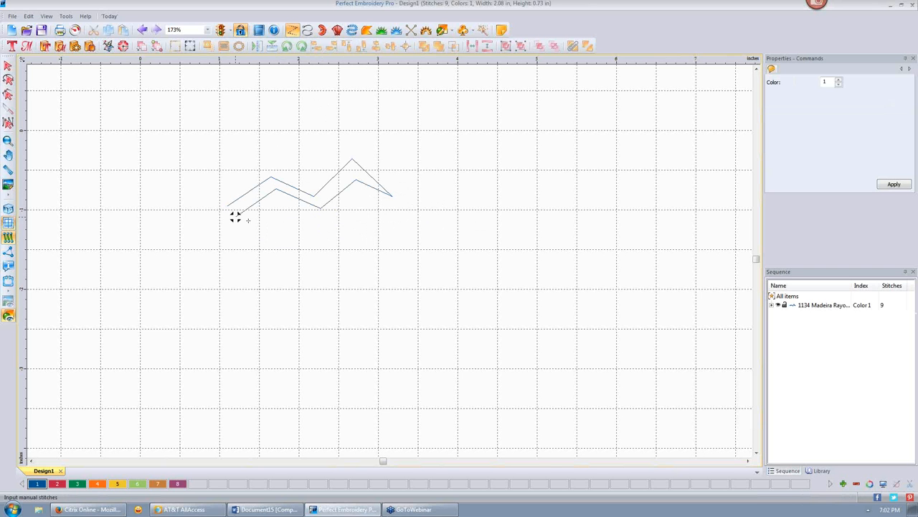
- Show the stitch ends and select the finished zigzag with the Select tool
click(9, 252)
scroll(236, 216, up, 1)
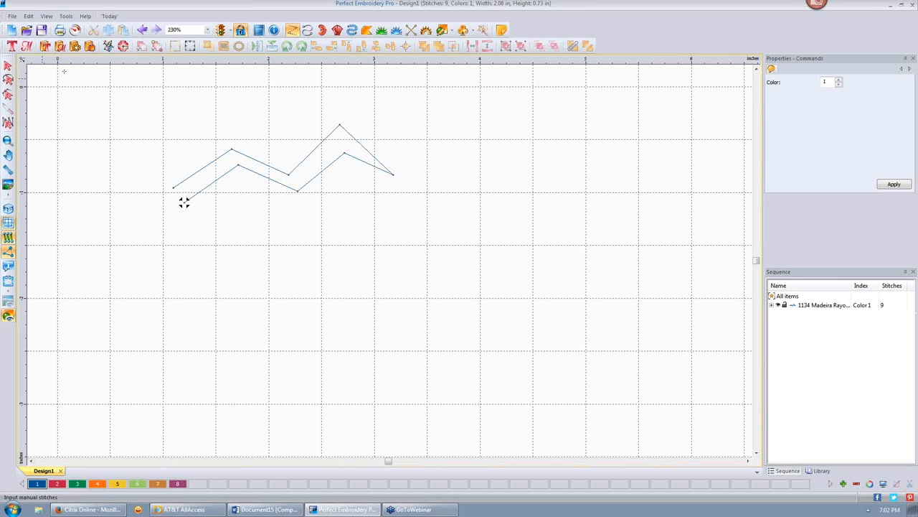
click(8, 65)
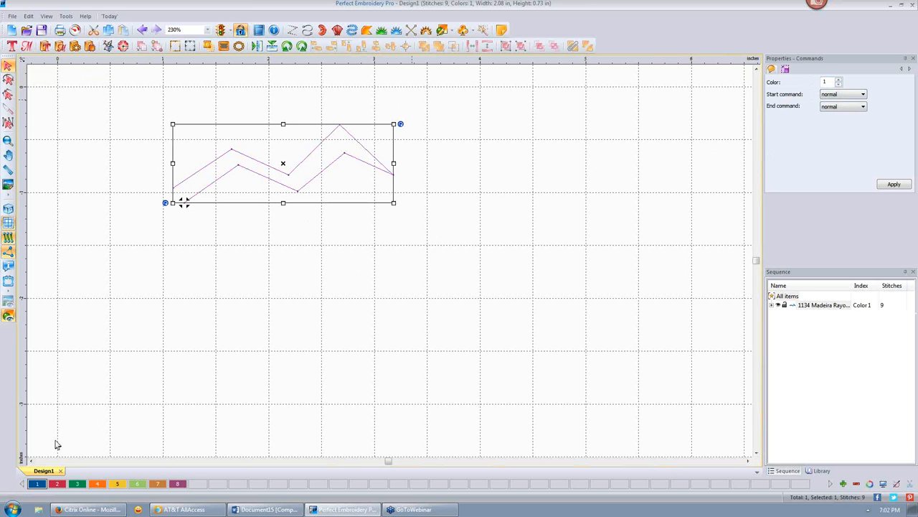
- Choose thread colour 1 and bring up the zigzag's Transform width, height and rotation settings
click(37, 485)
click(785, 69)
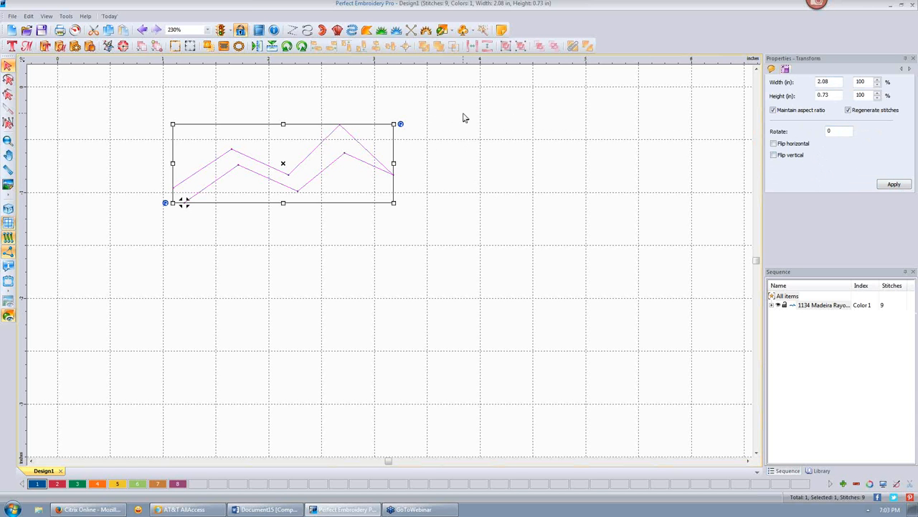
- With the Run tool, place the lower zigzag's outward points to its right end
click(307, 31)
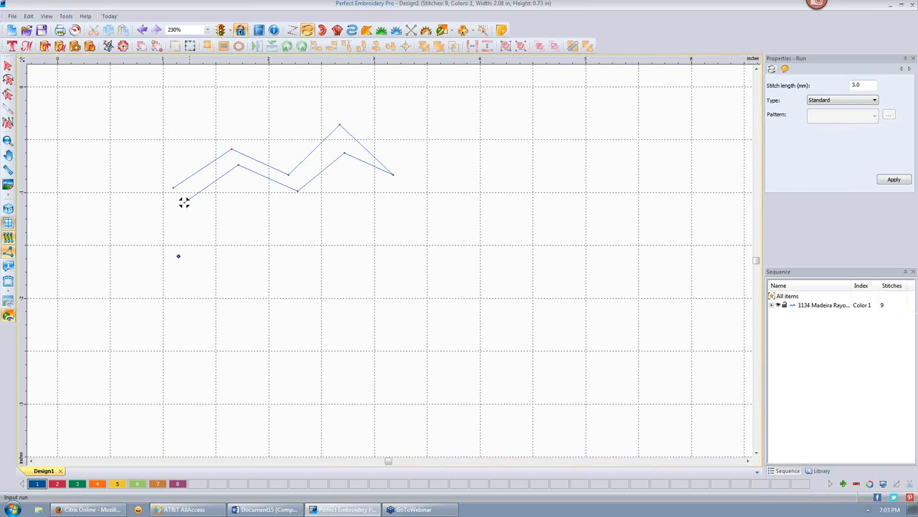
click(233, 217)
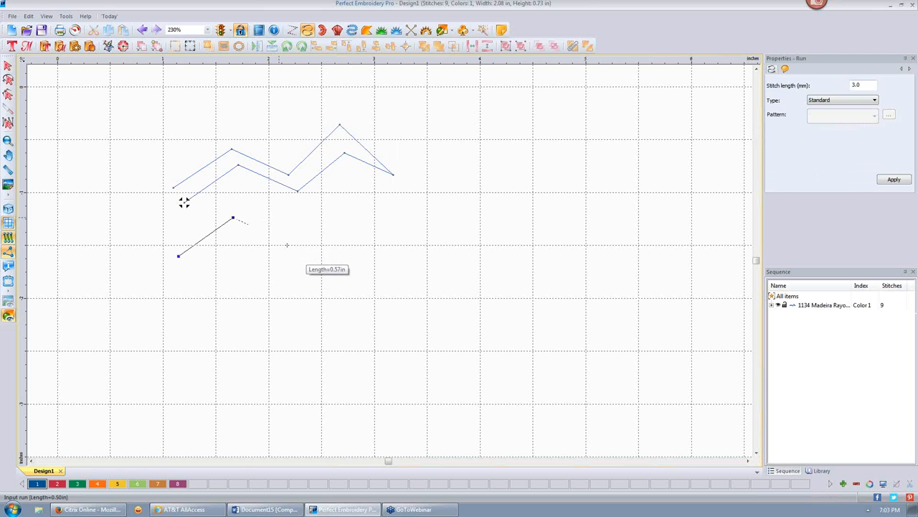
click(287, 245)
click(339, 198)
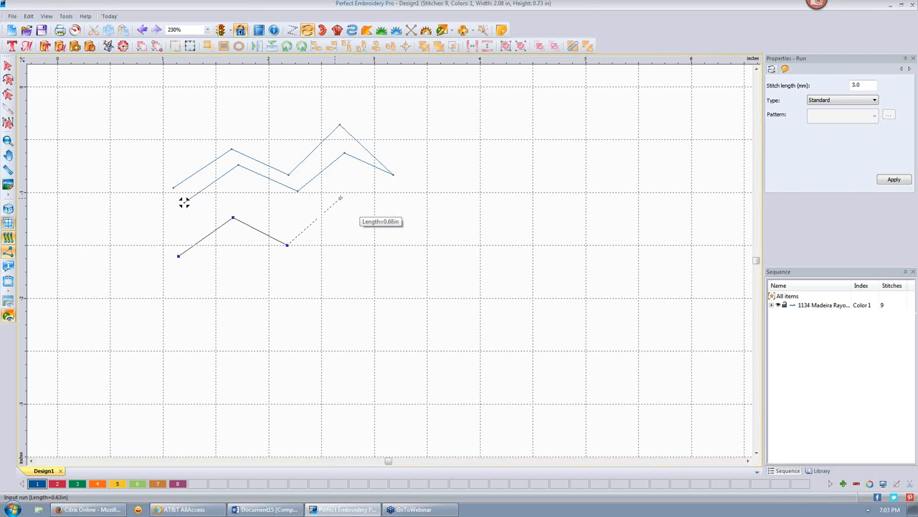
click(403, 233)
- Draw the return line back left to finish the 44-stitch run, show 3D thread, and select it
click(343, 217)
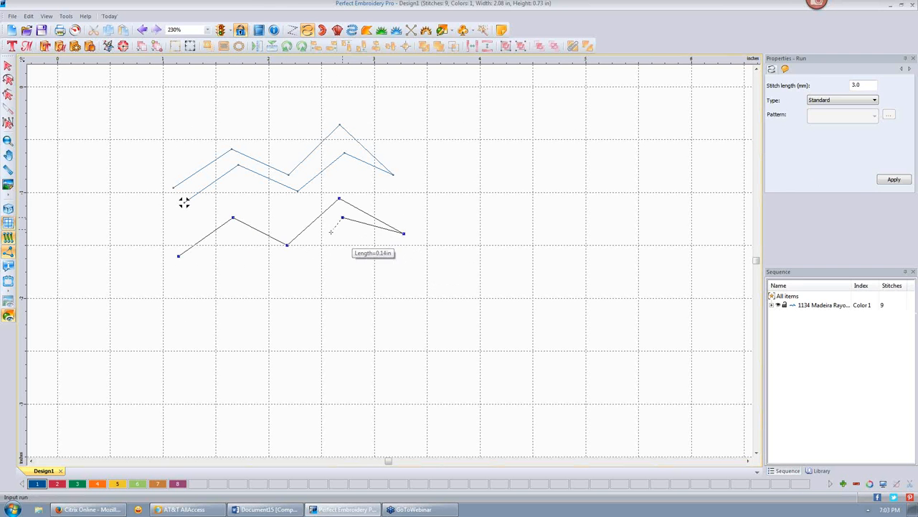
click(287, 269)
click(233, 238)
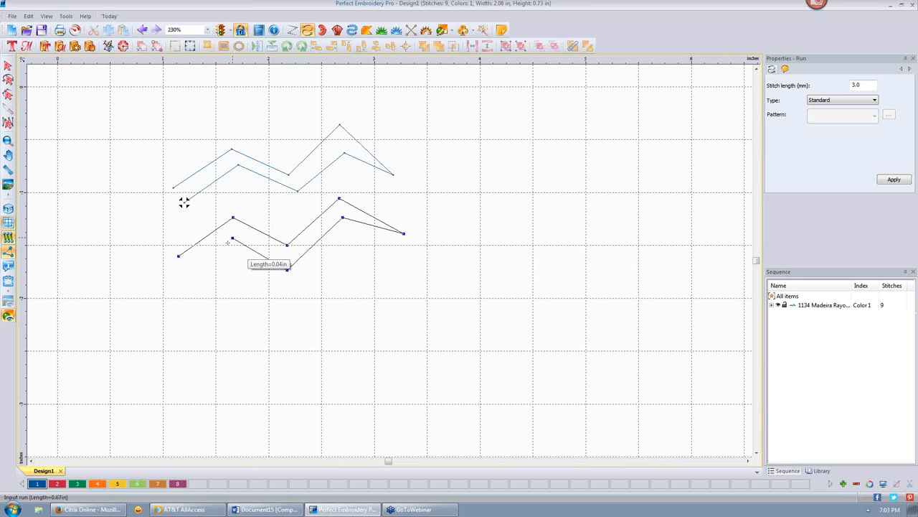
click(182, 270)
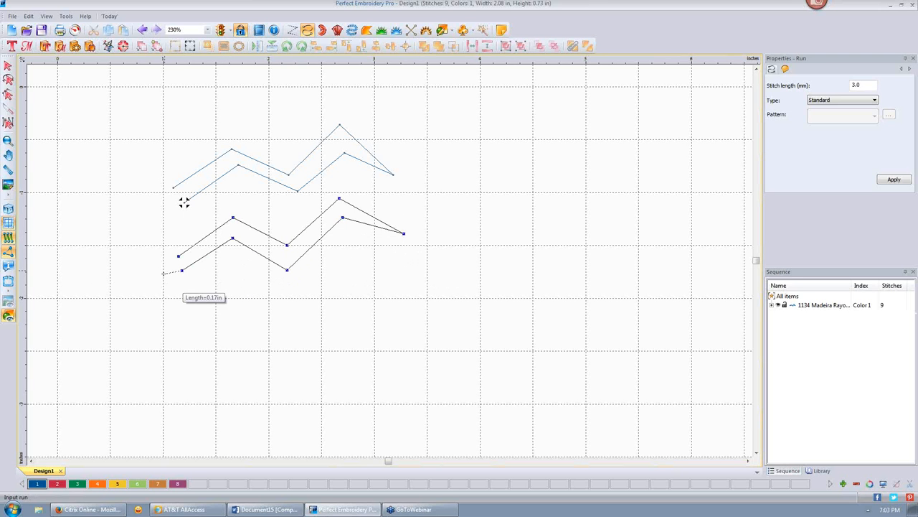
right_click(169, 275)
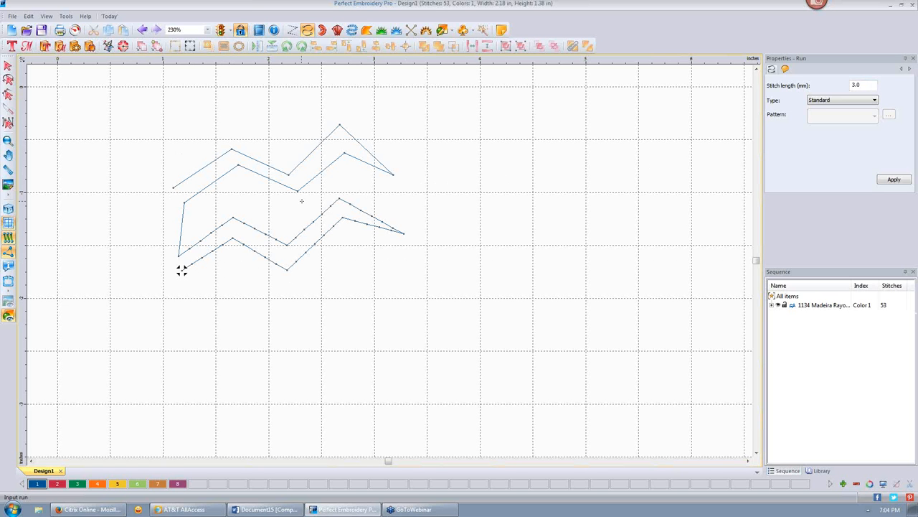
click(8, 211)
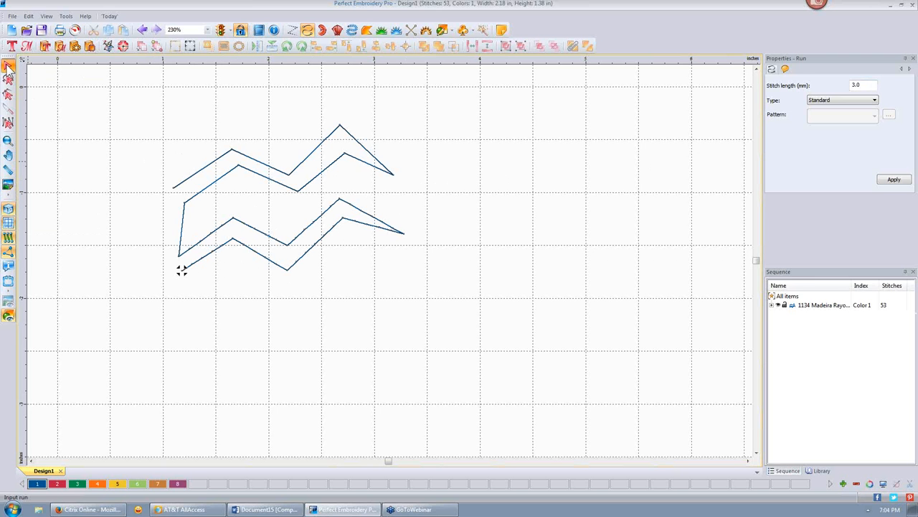
click(311, 225)
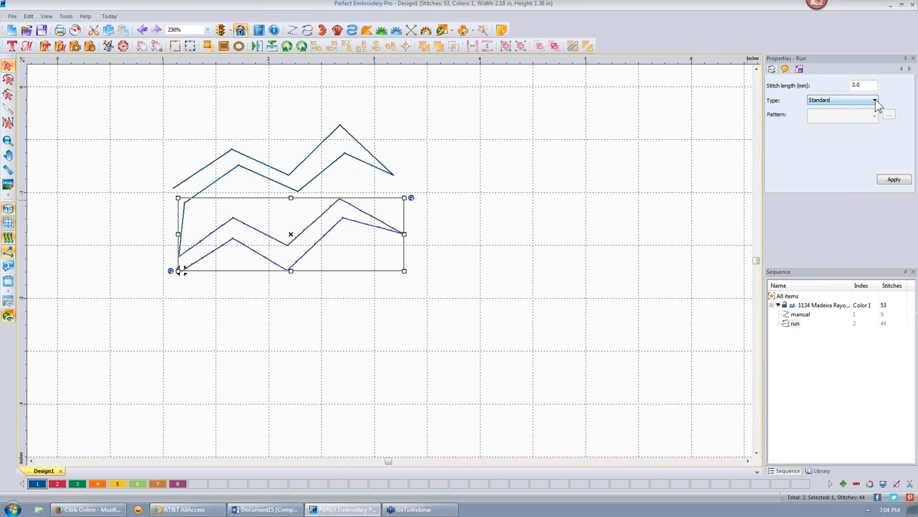
- Apply the Two ply run type to the lower zigzag, making 87 stitches, then reselect it
click(875, 101)
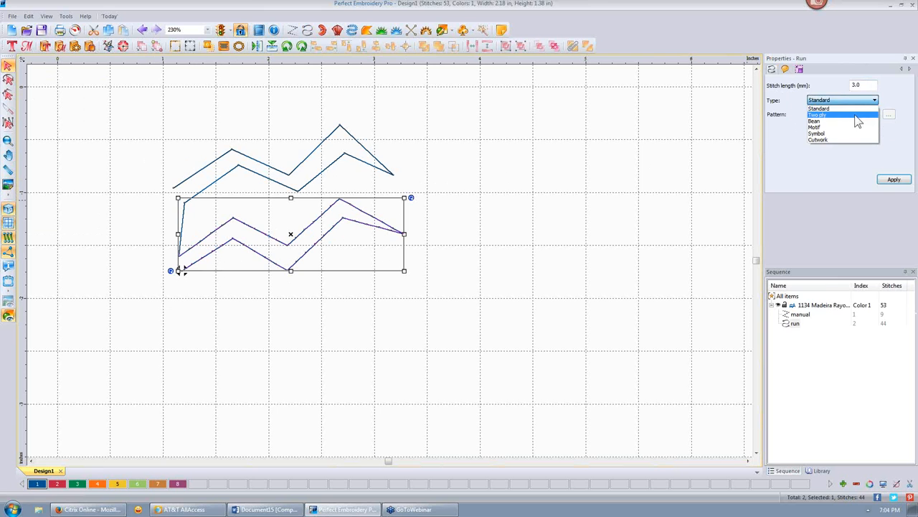
click(854, 114)
click(896, 180)
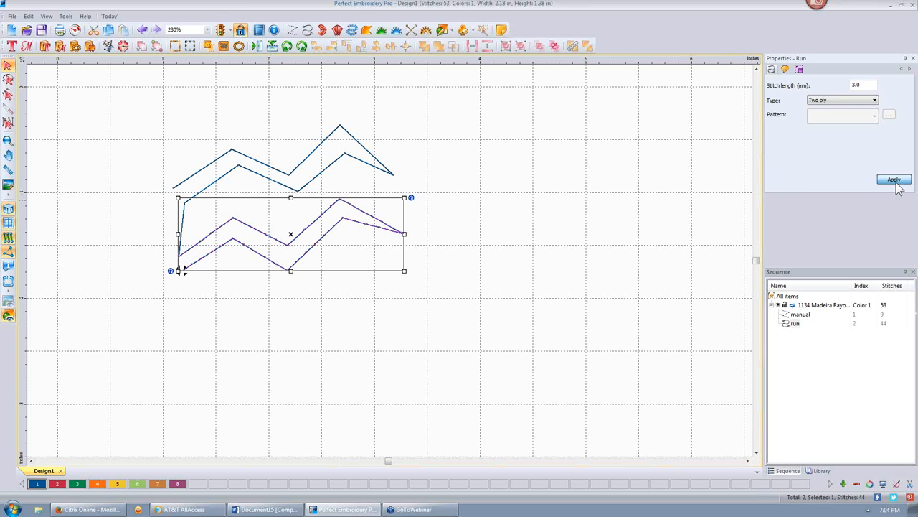
click(506, 229)
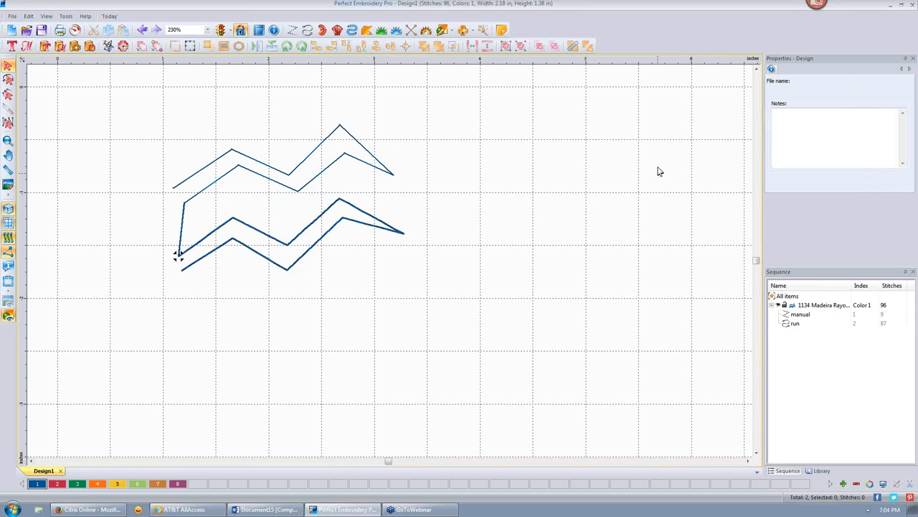
click(351, 206)
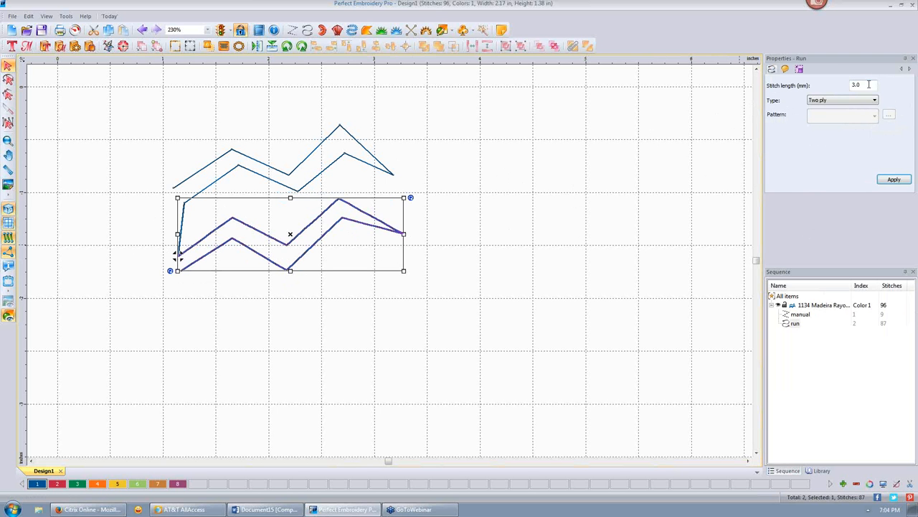
- Change the lower run to a Bean run with 9 repeats
click(874, 100)
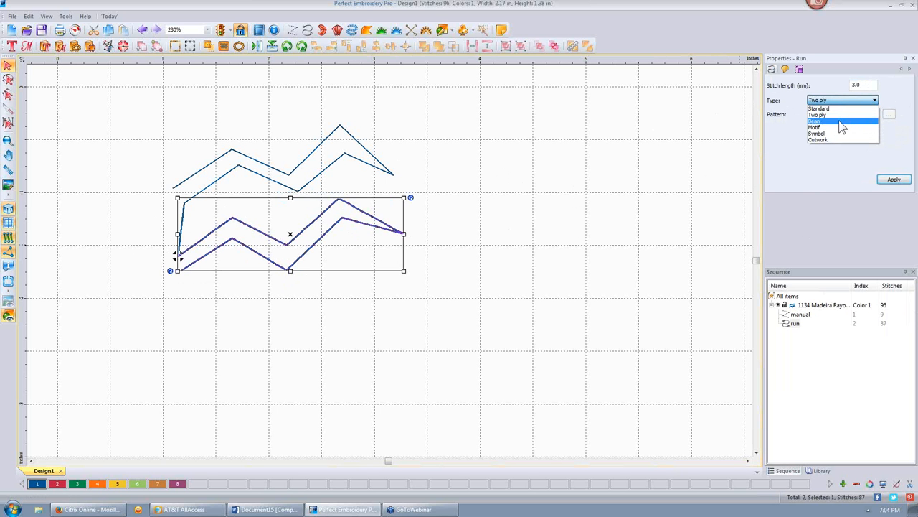
click(840, 122)
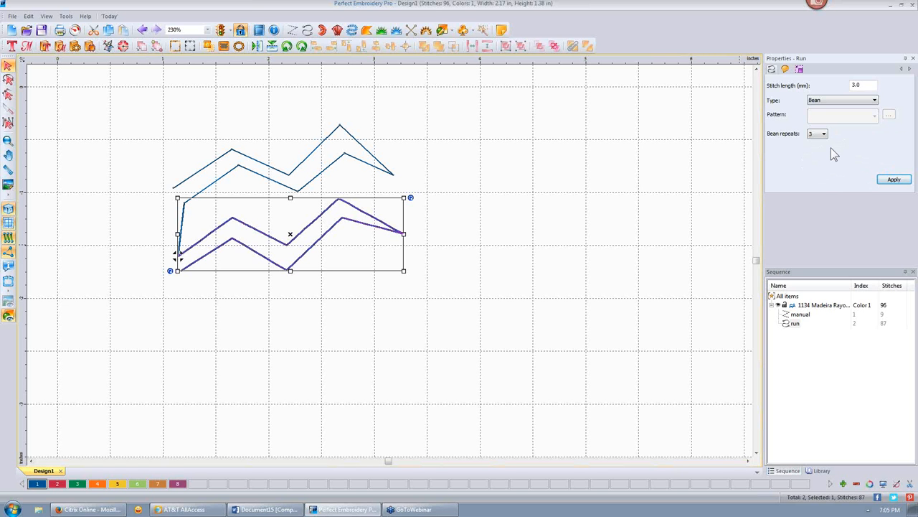
click(818, 135)
click(896, 183)
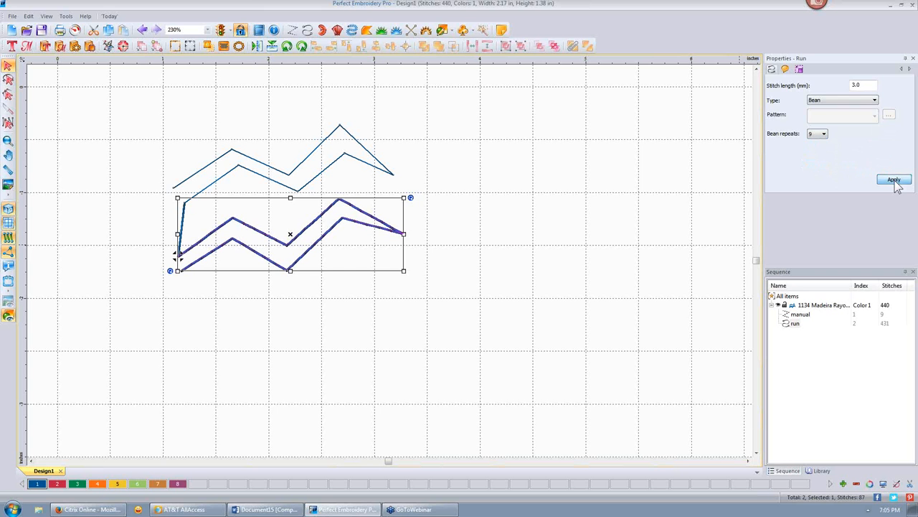
click(518, 215)
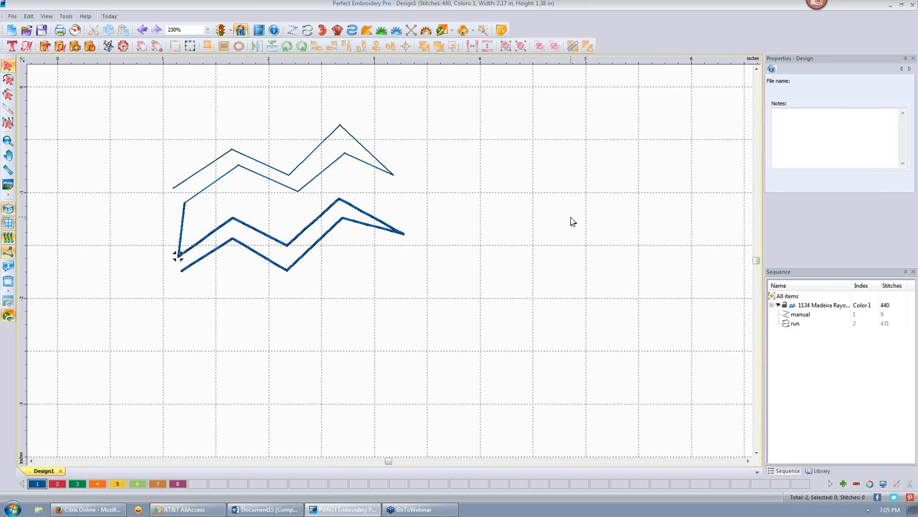
- Set the bean run's stitch length to 4.0 mm, leaving it 331 stitches
click(364, 226)
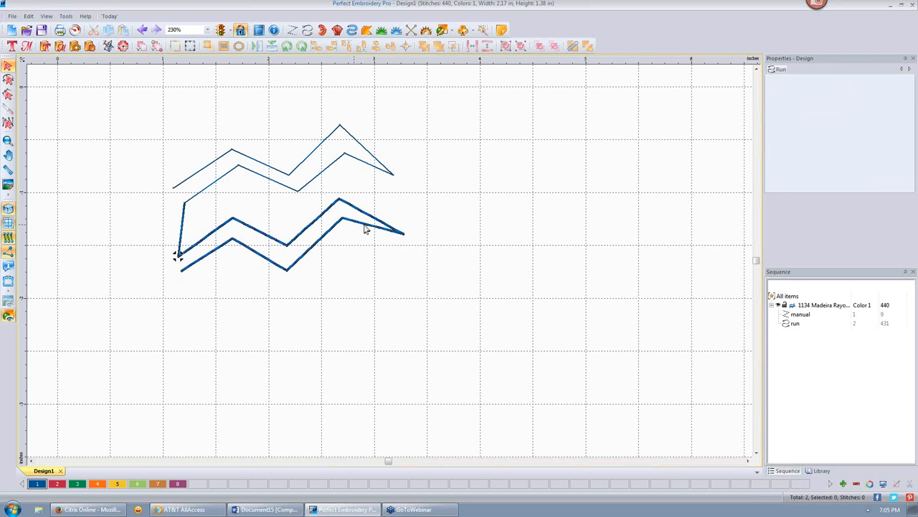
double_click(859, 86)
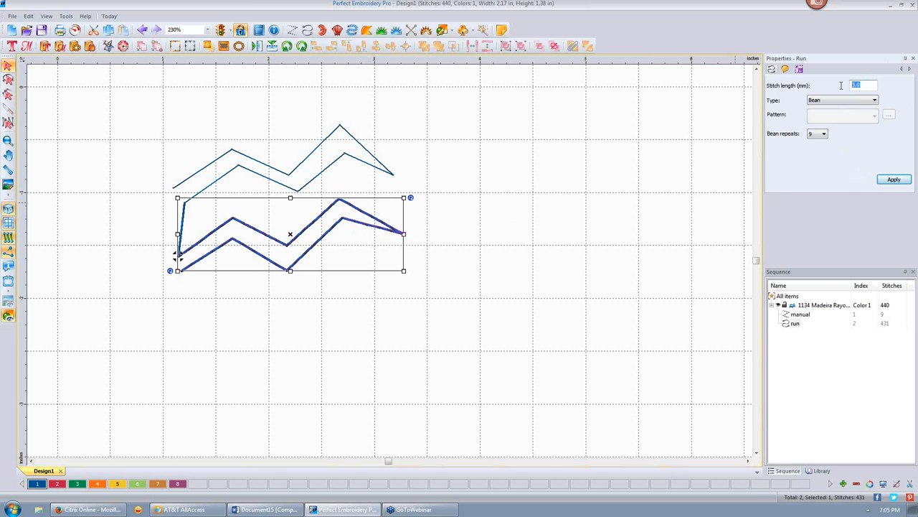
text(4)
click(894, 181)
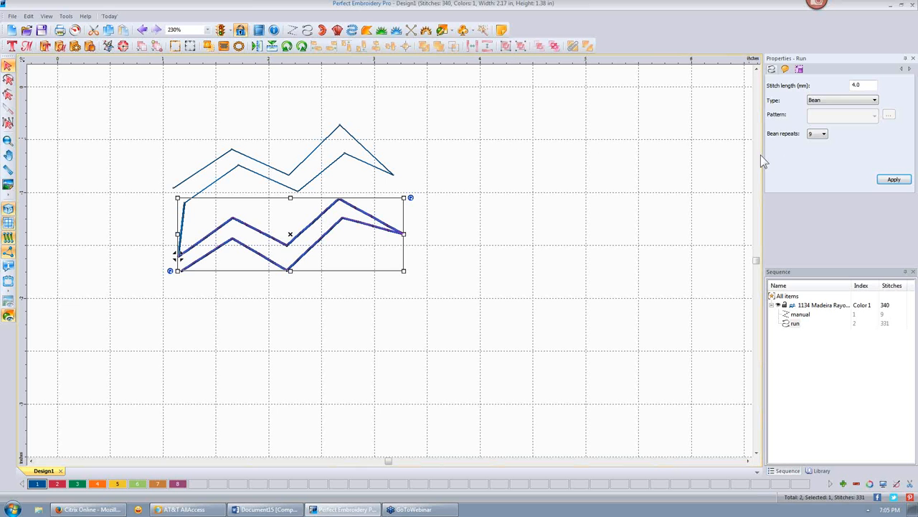
click(874, 100)
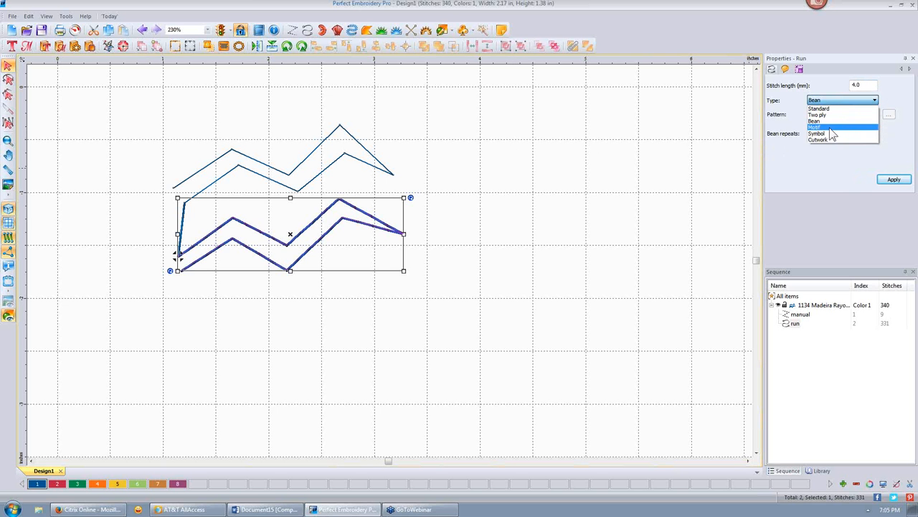
- Change the run to a Motif stitch using motif pattern 116
click(830, 127)
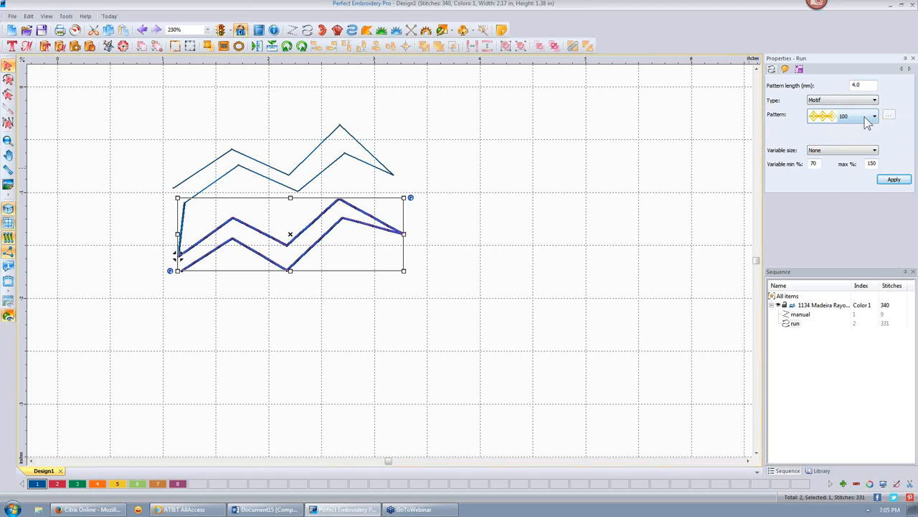
click(873, 115)
drag(874, 137, 874, 194)
click(891, 119)
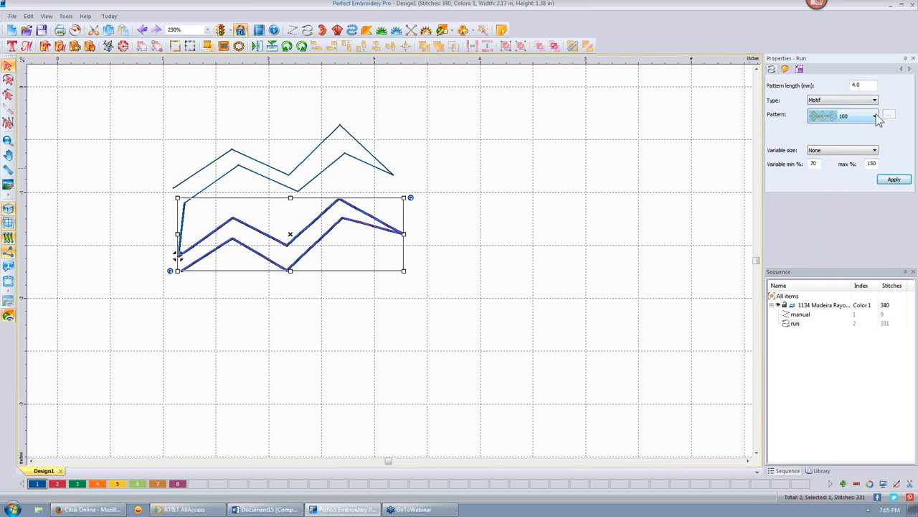
click(875, 117)
drag(876, 139, 876, 165)
click(832, 142)
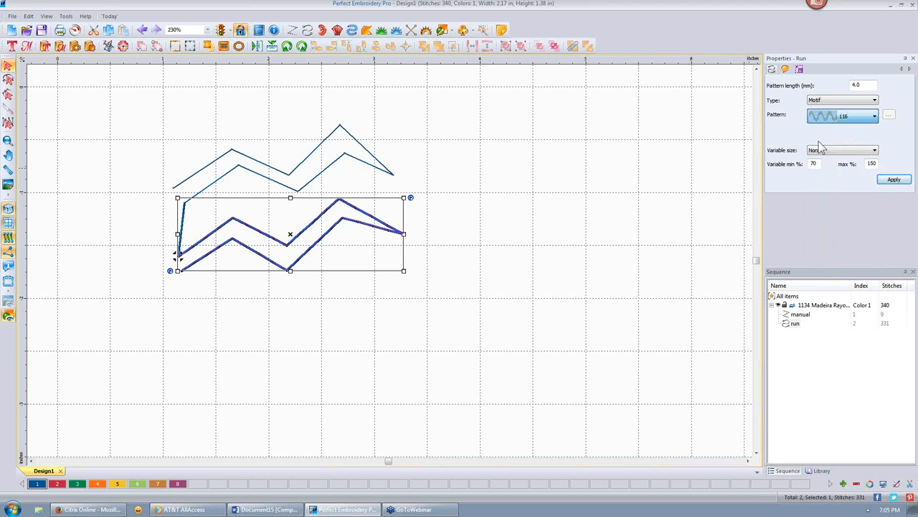
click(893, 181)
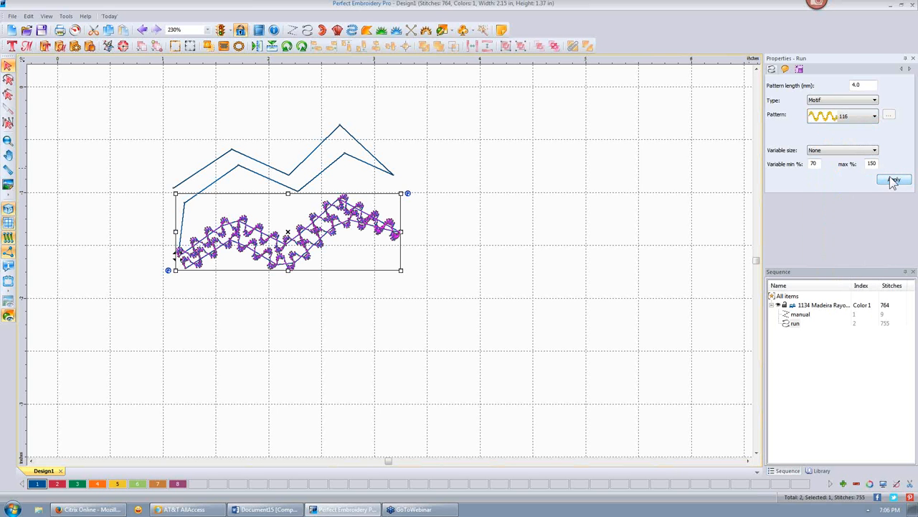
click(657, 201)
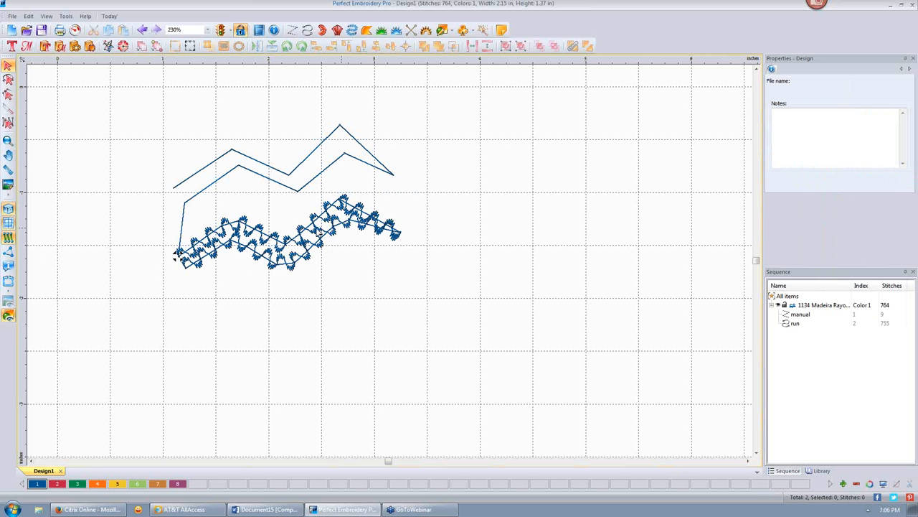
- Increase the motif pattern length to 10 mm to preview larger motifs
click(385, 230)
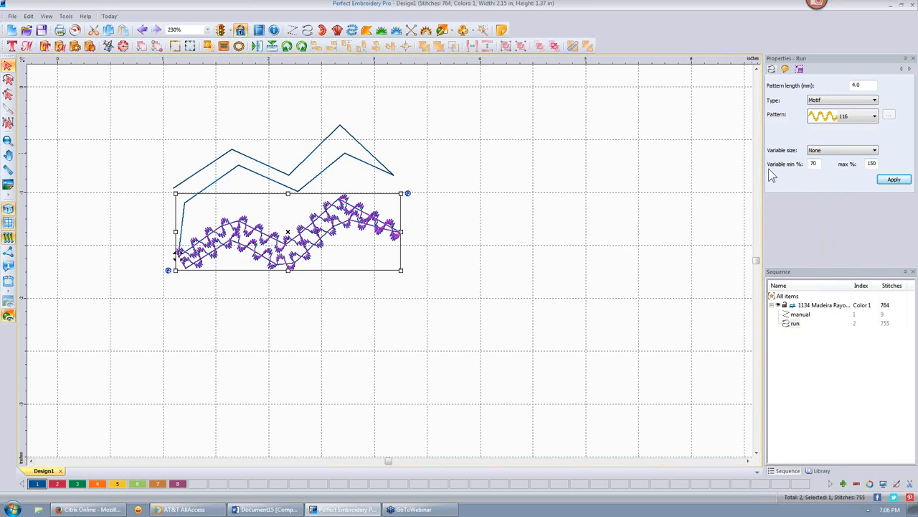
drag(866, 84, 831, 86)
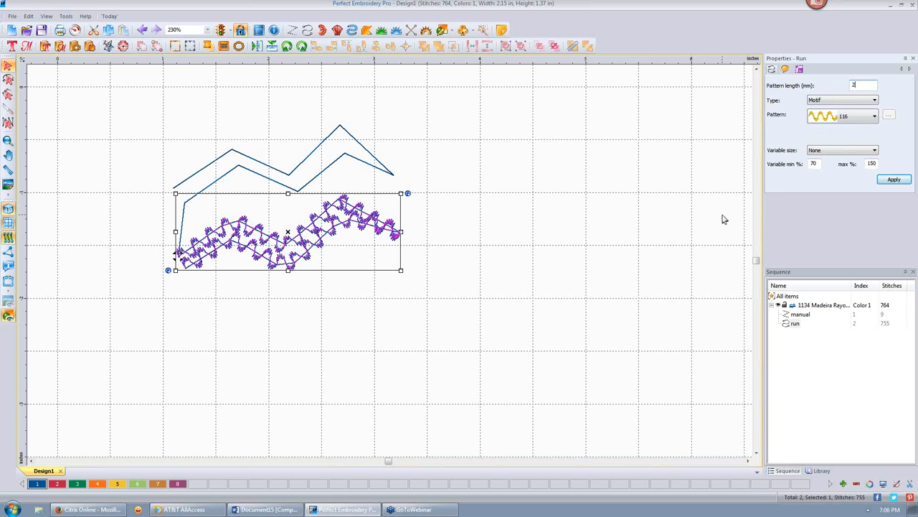
click(894, 179)
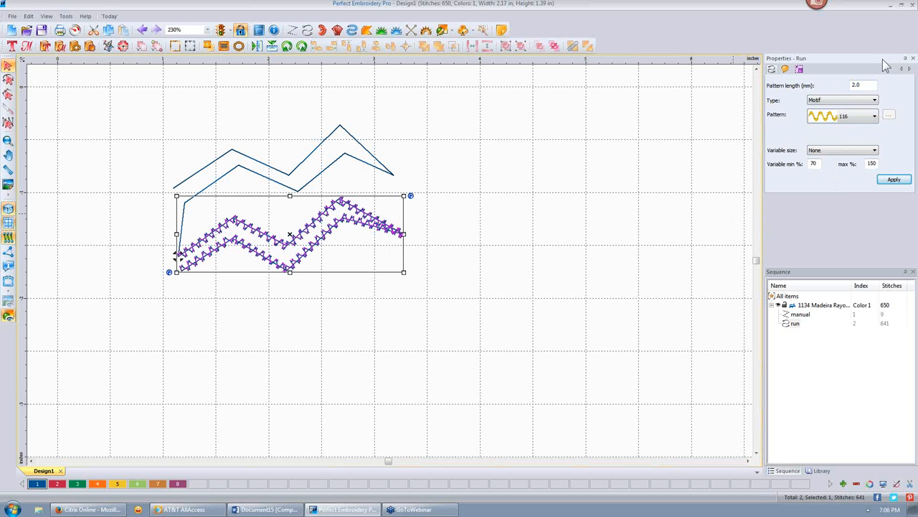
double_click(865, 84)
text(10)
click(894, 179)
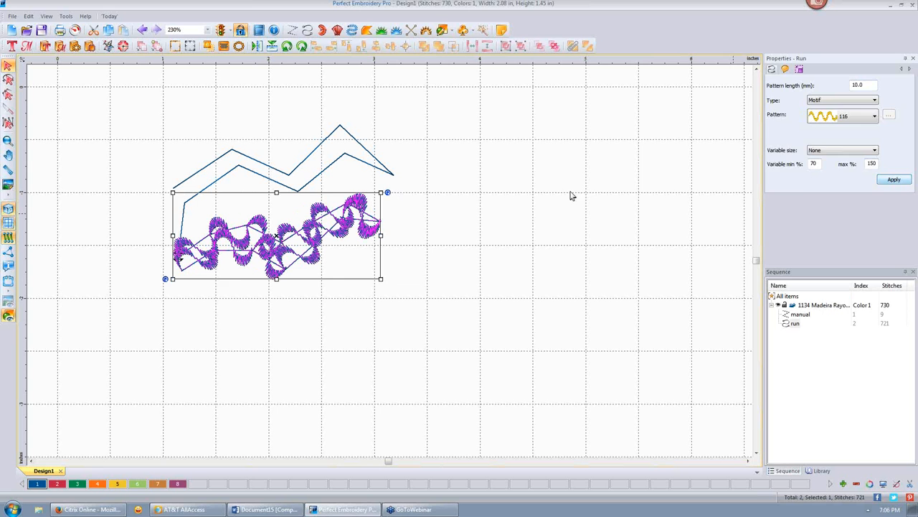
click(396, 224)
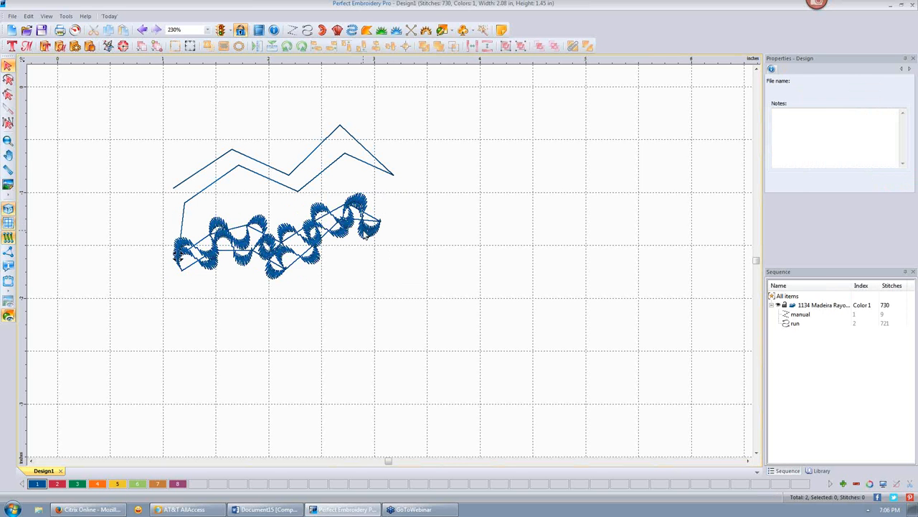
- Switch to circle motif pattern 144 with a 2.0 mm pattern length
click(372, 239)
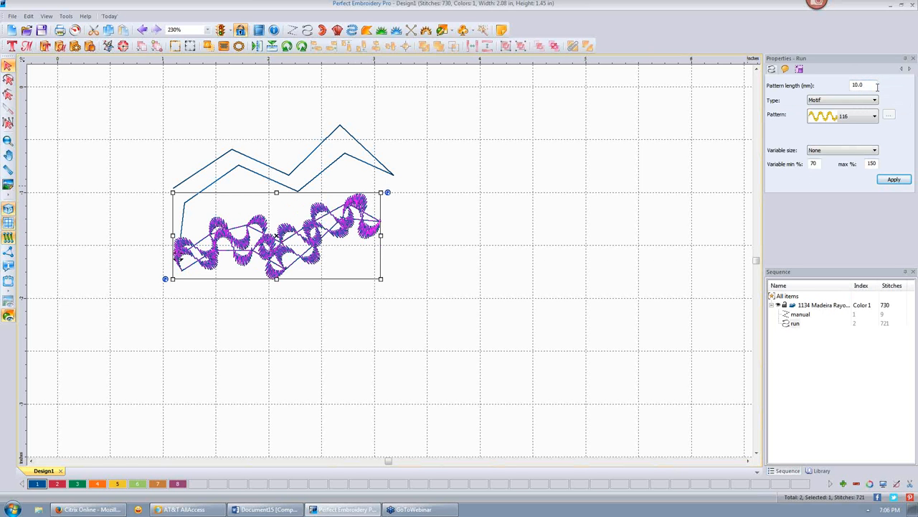
click(875, 116)
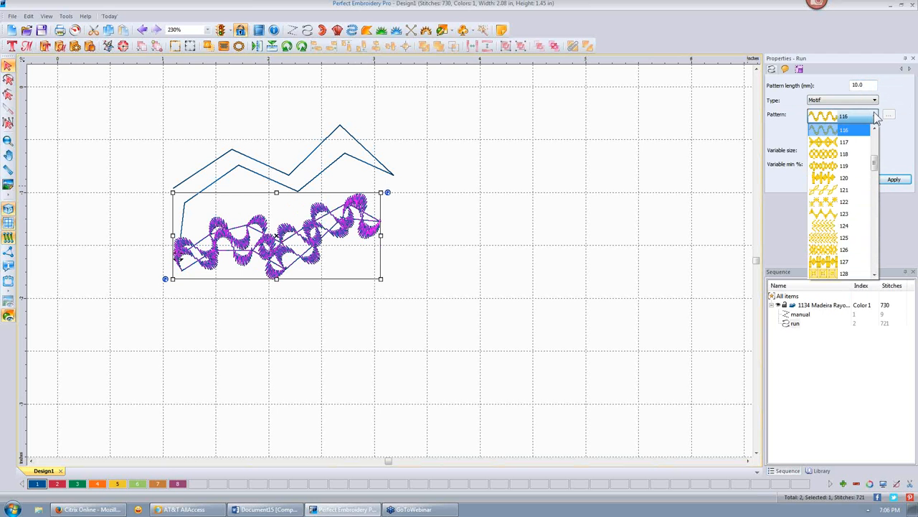
drag(874, 164, 877, 201)
click(840, 177)
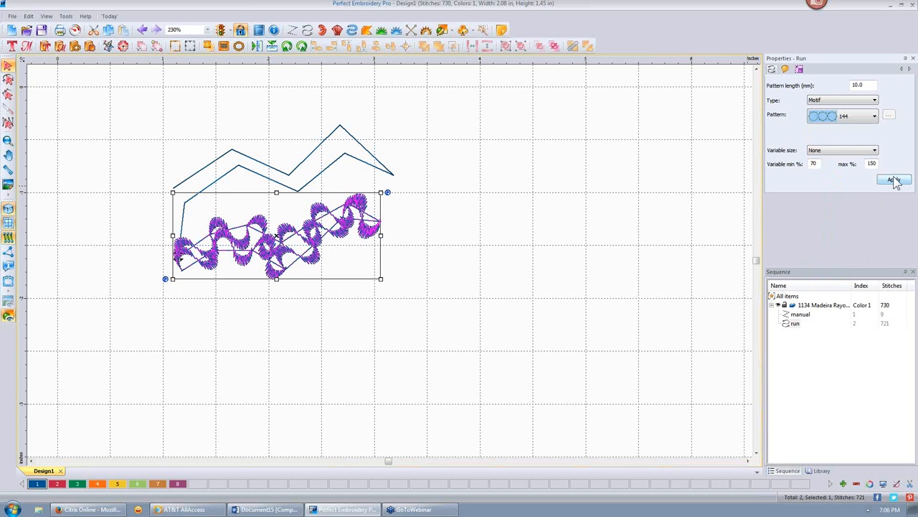
click(894, 180)
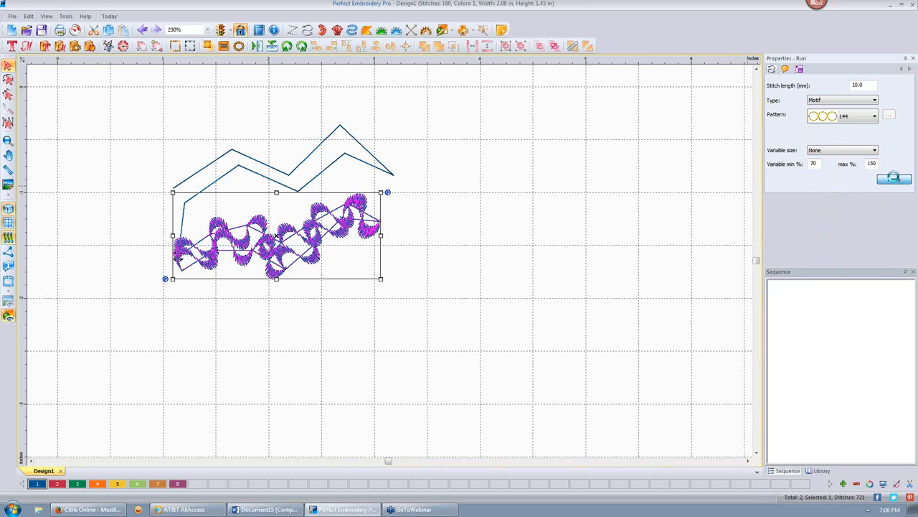
double_click(864, 84)
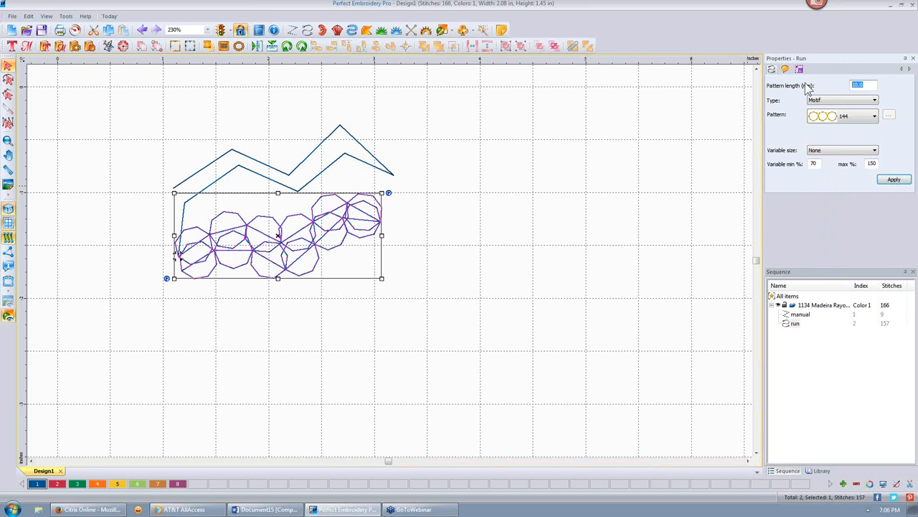
text(2.0)
key(Return)
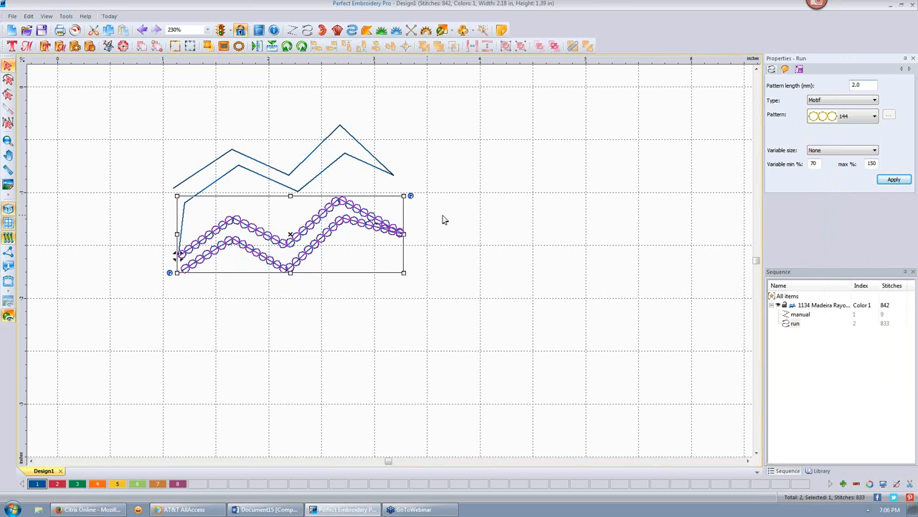
- Apply Concave variable motif size with a 25% minimum
click(875, 151)
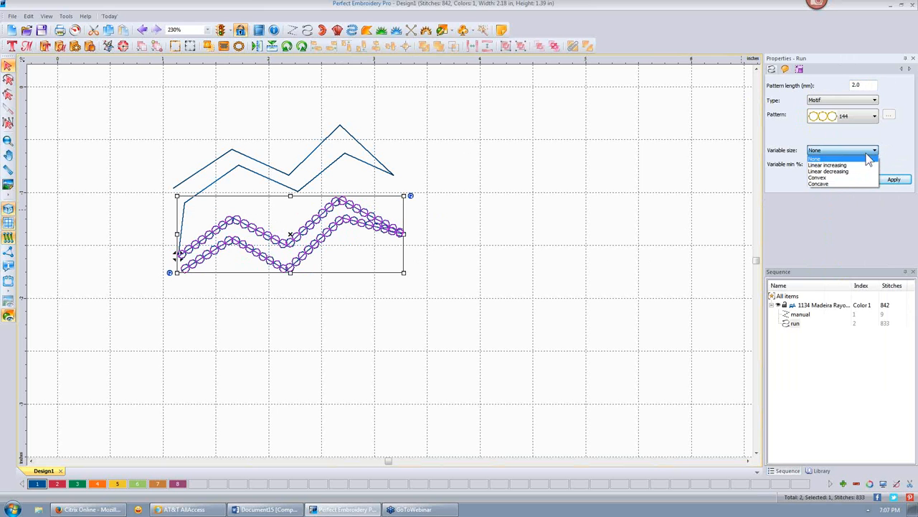
click(822, 184)
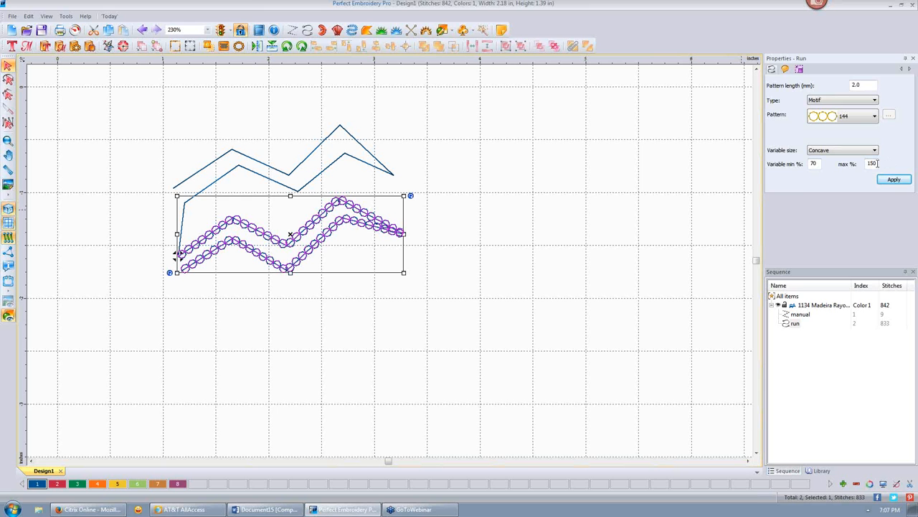
double_click(814, 164)
text(25)
click(894, 180)
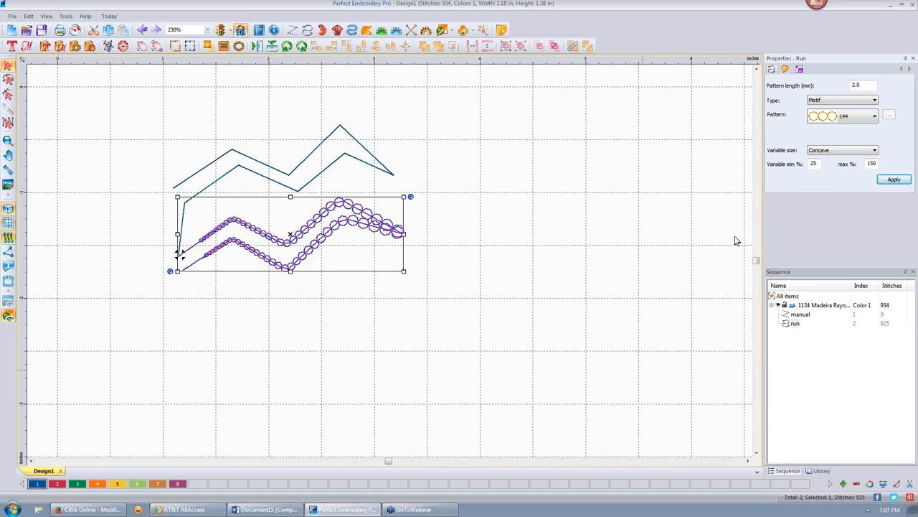
- Try Convex, then settle on Linear increasing variable size, 25–150%
click(875, 152)
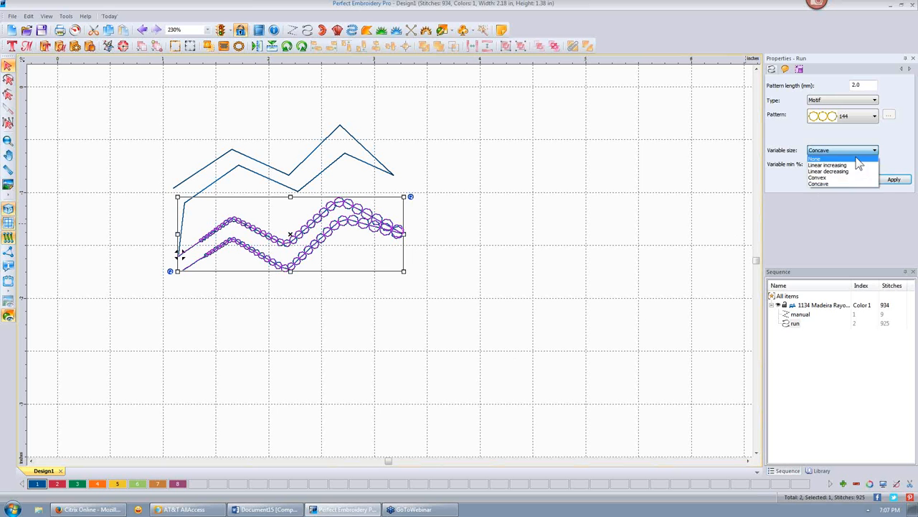
click(827, 177)
click(894, 180)
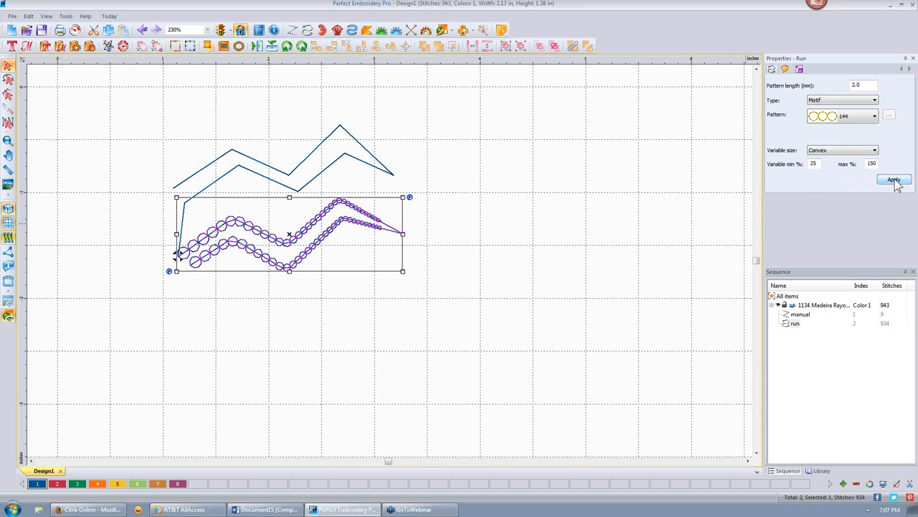
click(875, 150)
click(843, 165)
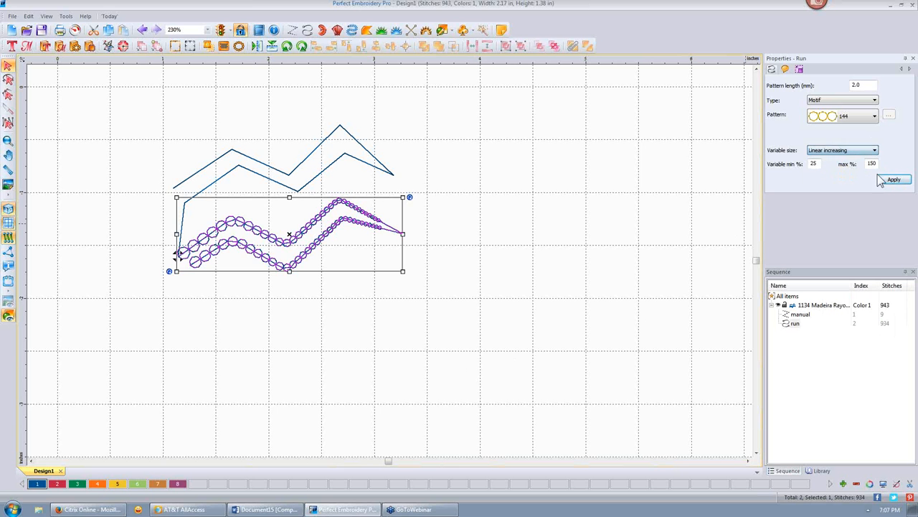
click(890, 180)
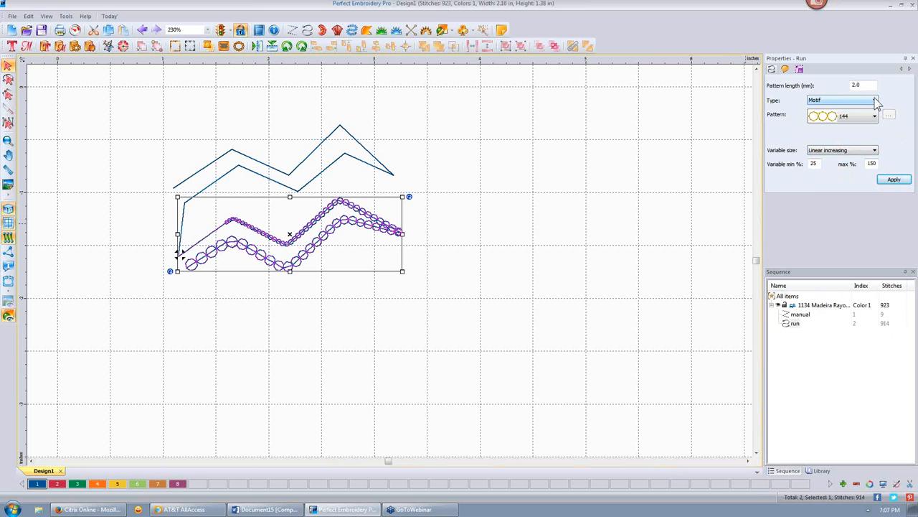
- Set the run type to Symbol with the Candycane pattern from the Symbols dialog
click(876, 101)
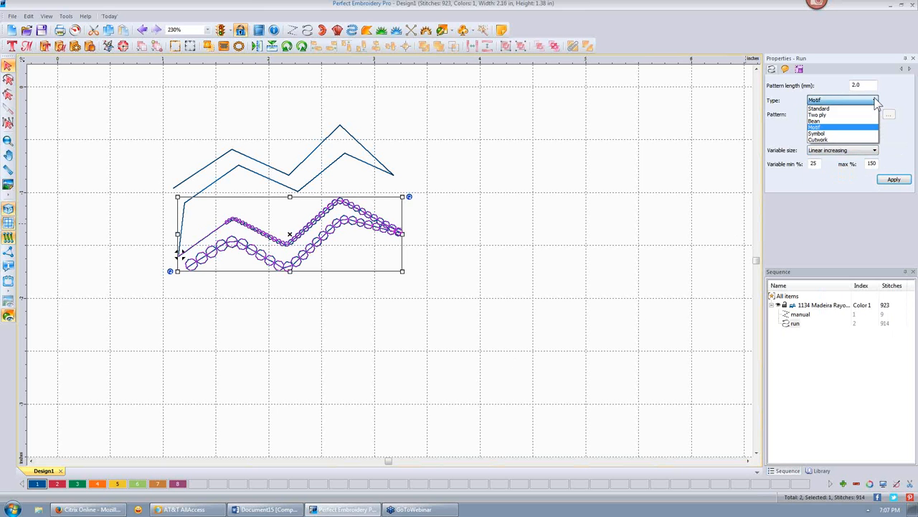
click(838, 134)
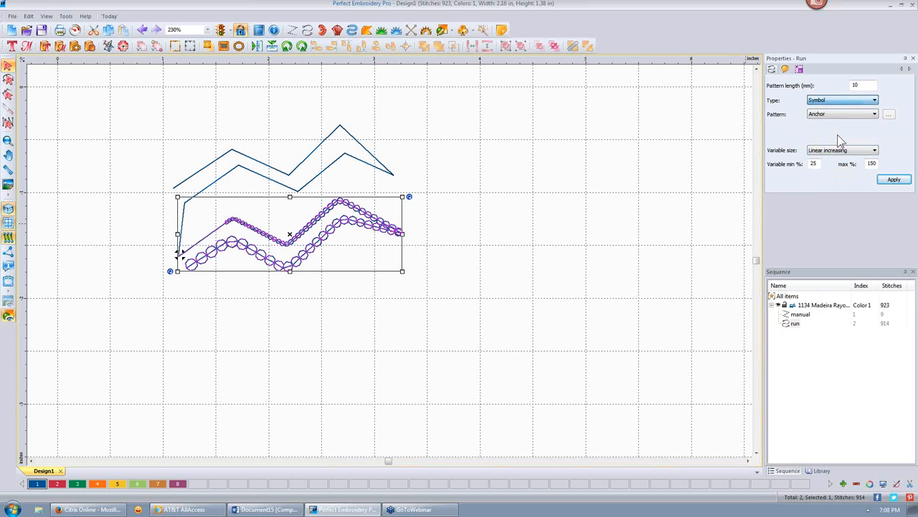
click(889, 115)
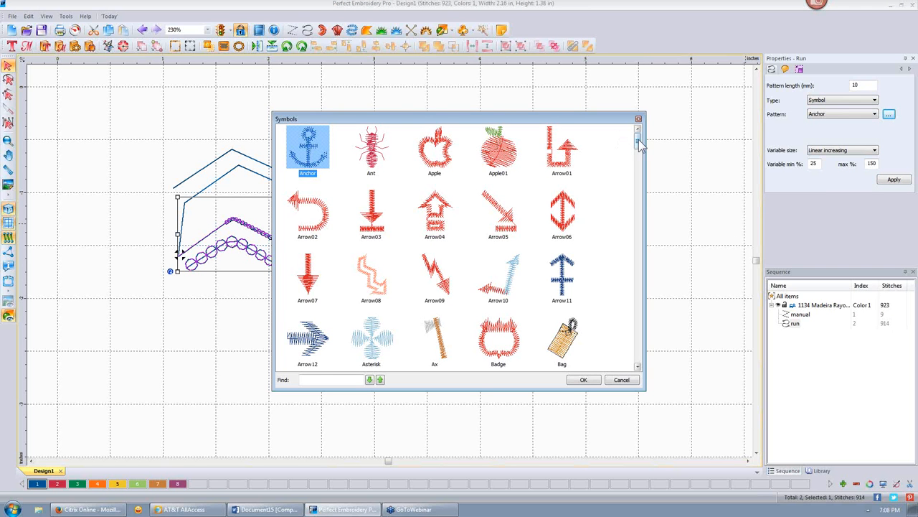
drag(638, 142, 638, 185)
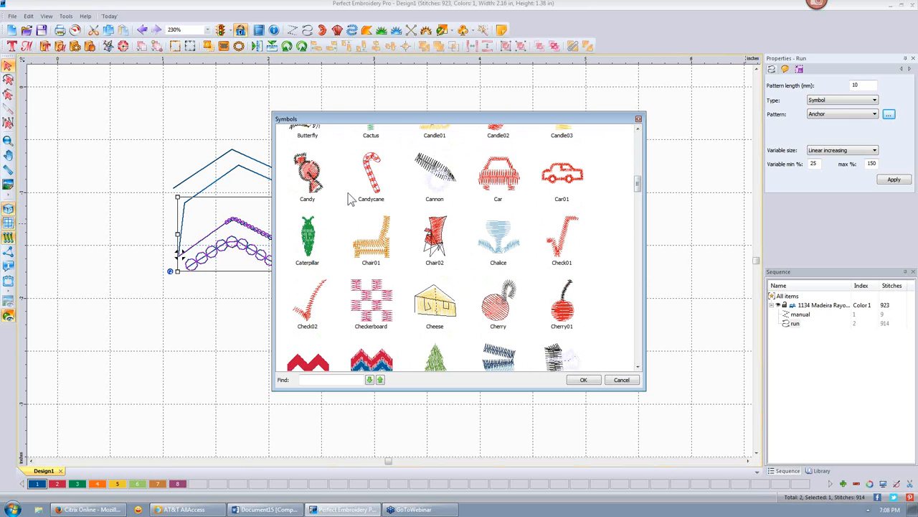
click(370, 172)
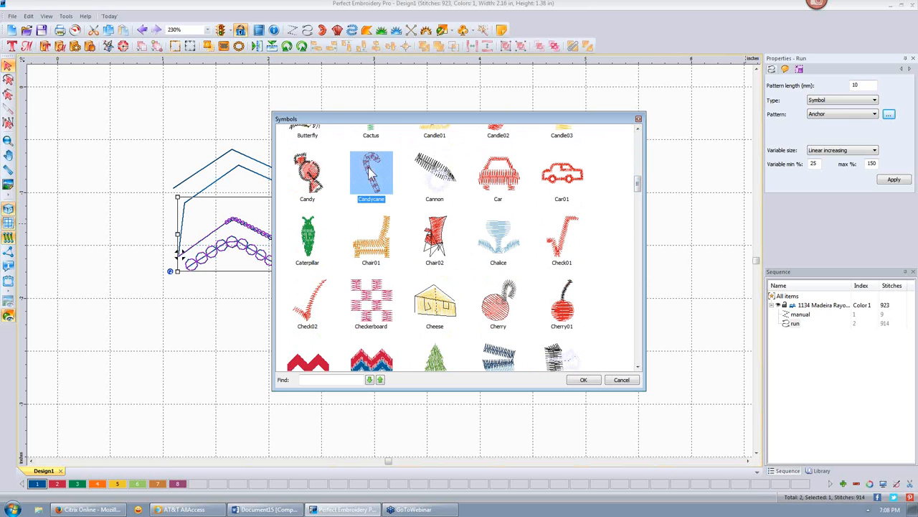
click(585, 382)
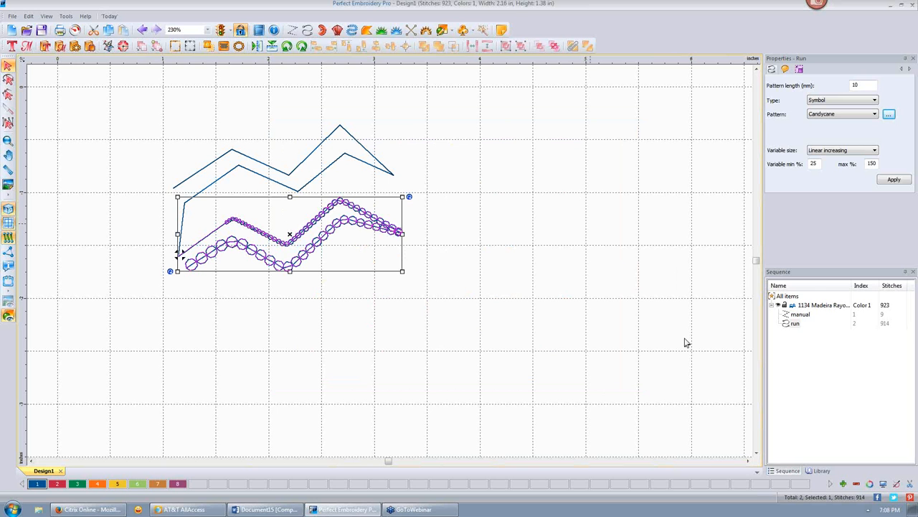
click(893, 179)
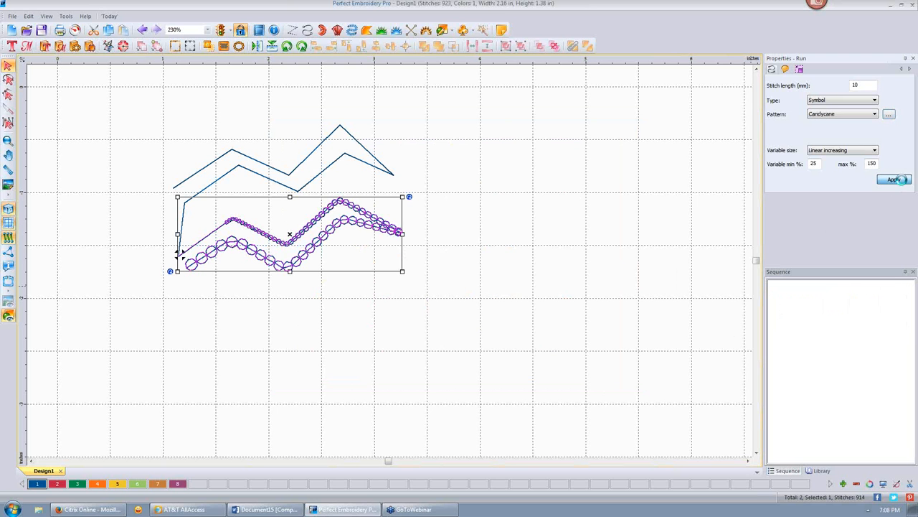
- Set the Candycane run's Variable size to None so symbols stay constant
click(628, 238)
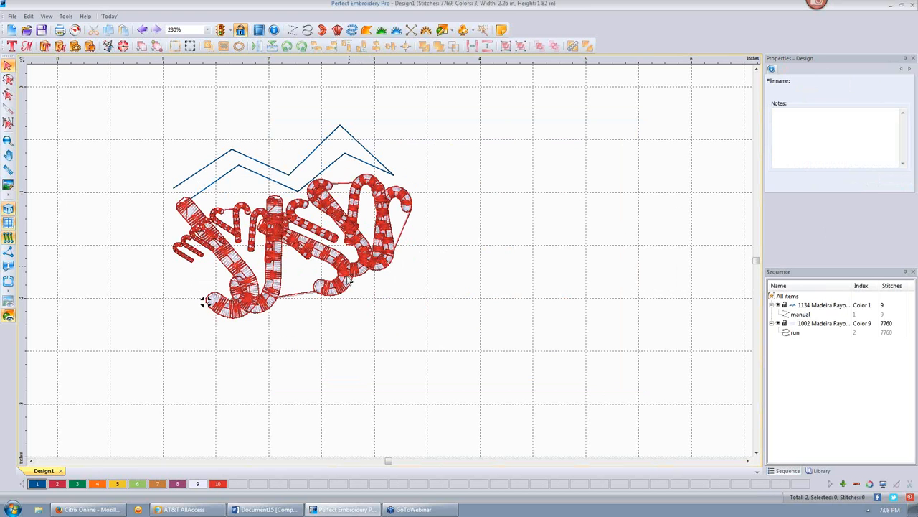
click(205, 301)
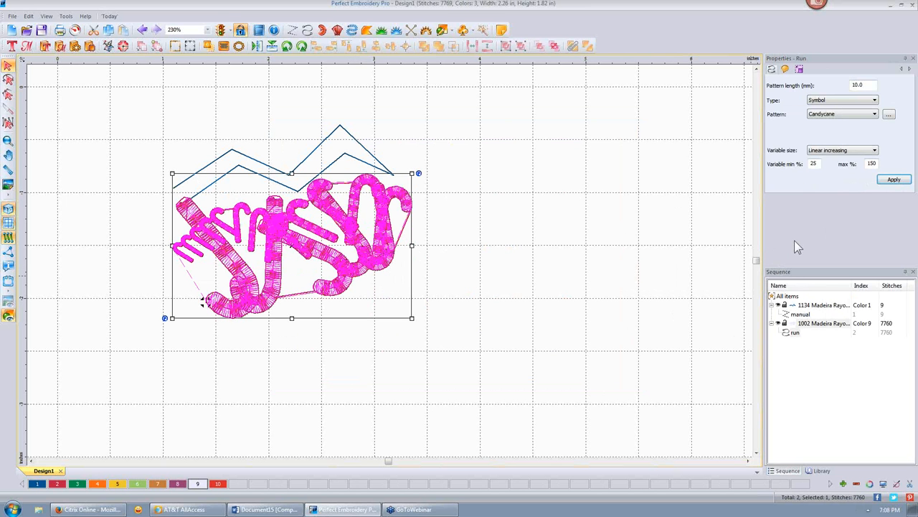
click(875, 152)
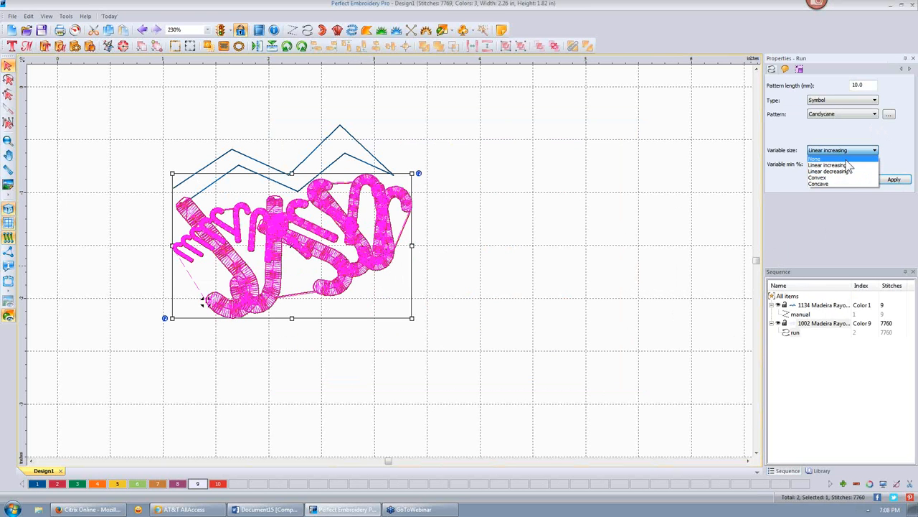
click(825, 158)
click(894, 180)
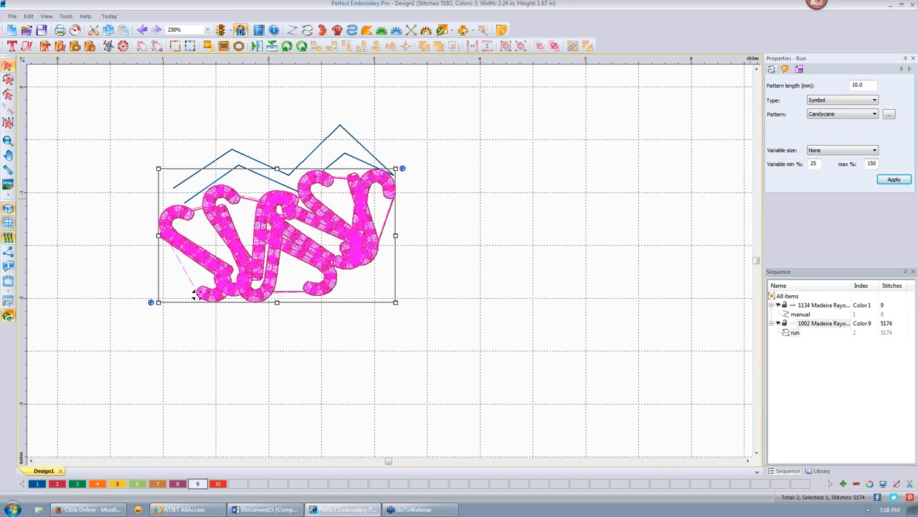
click(896, 178)
click(897, 179)
- Shorten the Candycane pattern length to 4 mm, then to 2.0 mm, giving 7426 stitches
double_click(871, 85)
text(4)
click(894, 181)
click(566, 212)
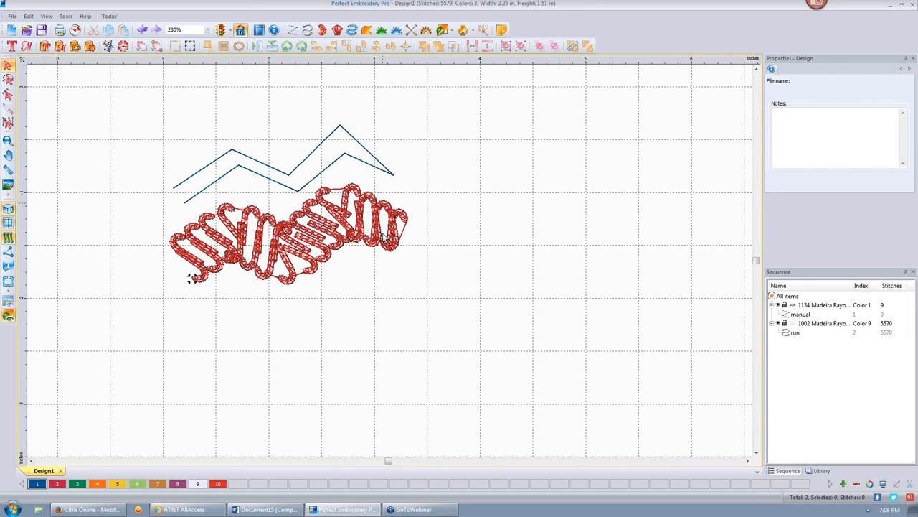
click(393, 213)
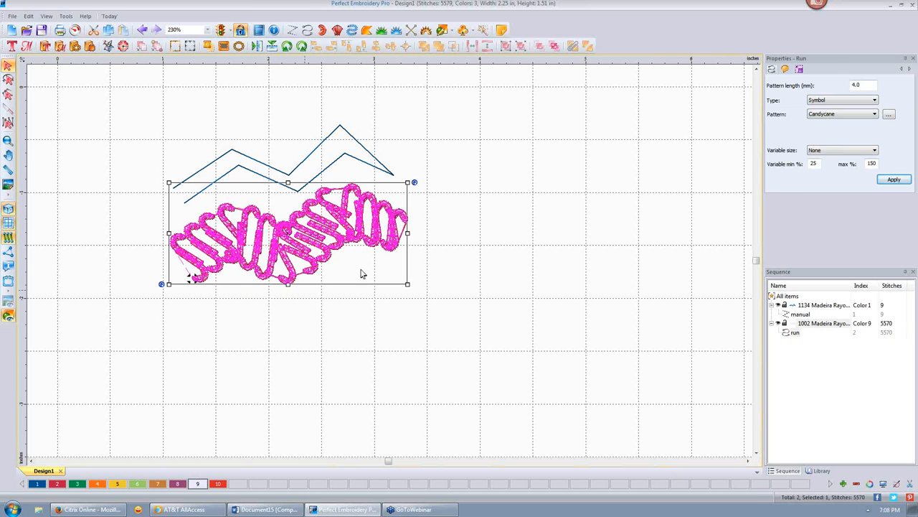
double_click(865, 87)
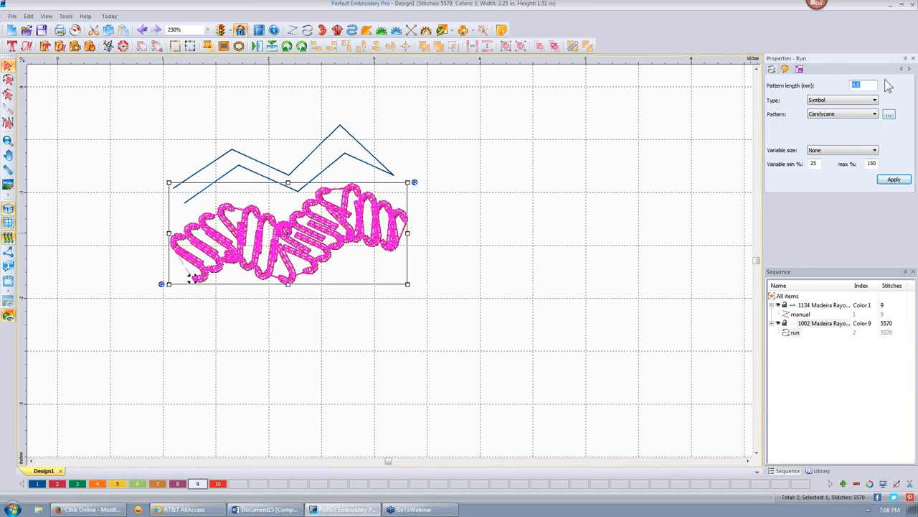
text(2)
click(896, 181)
click(542, 190)
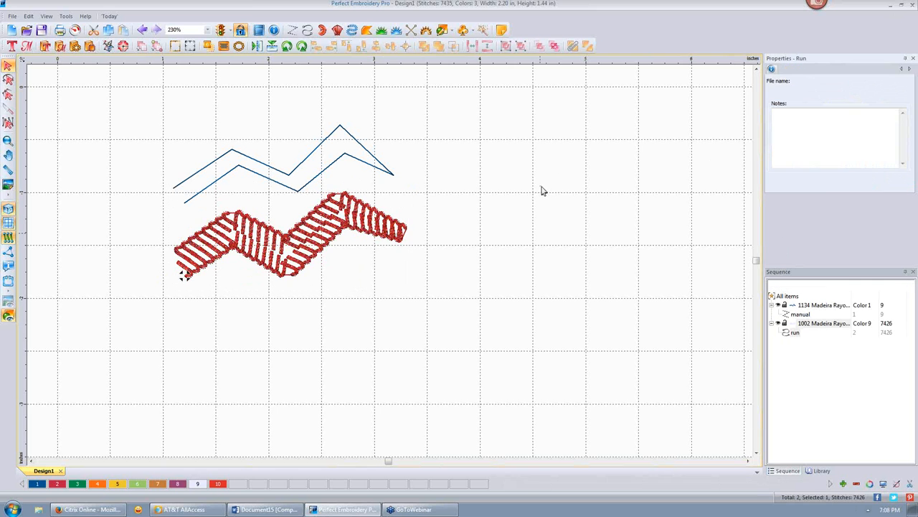
click(304, 227)
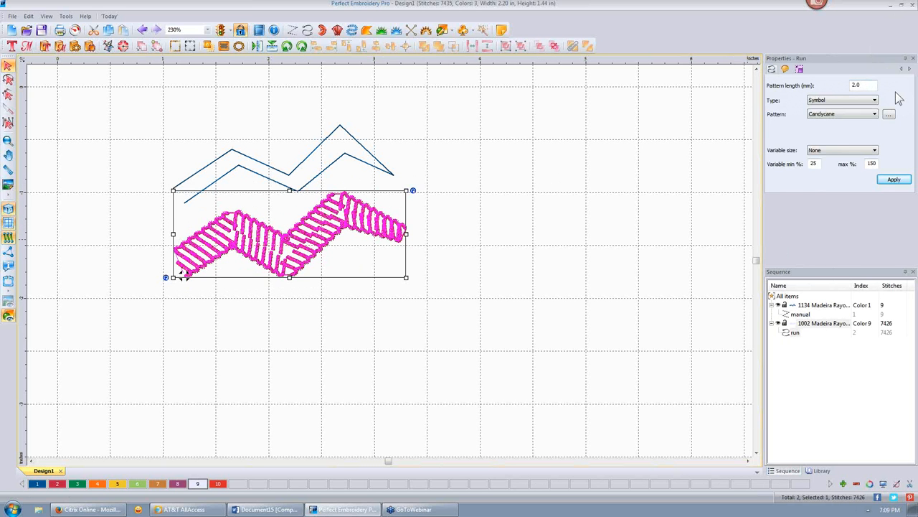
- Change the lower run's type to Cutwork at 0.5 mm stitch length, then inspect it zoomed in
click(876, 101)
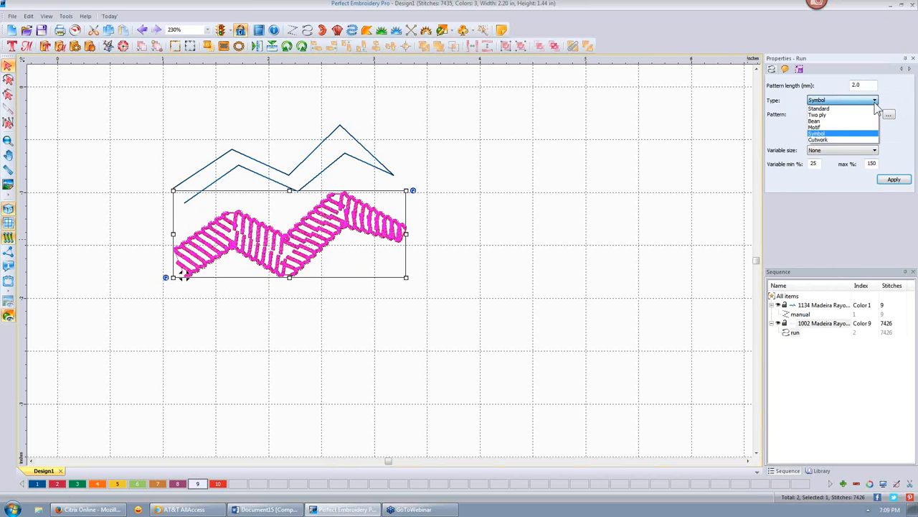
click(848, 139)
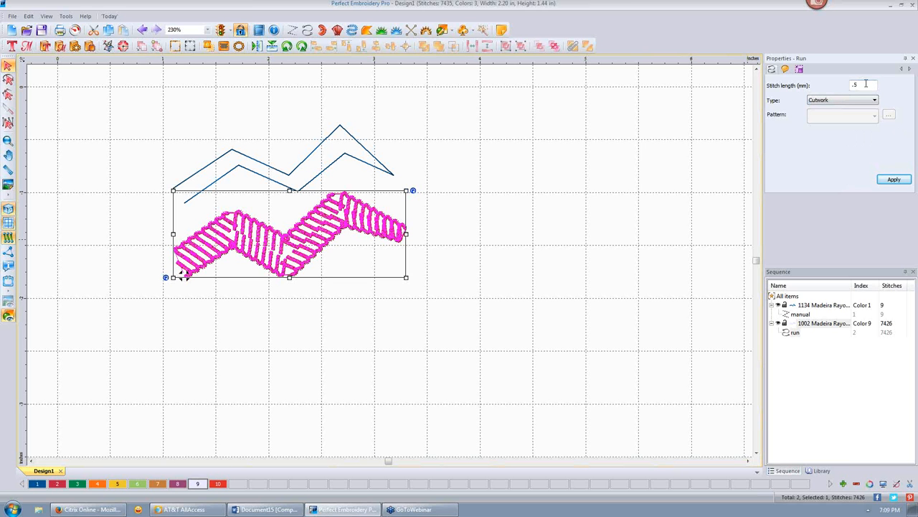
click(894, 180)
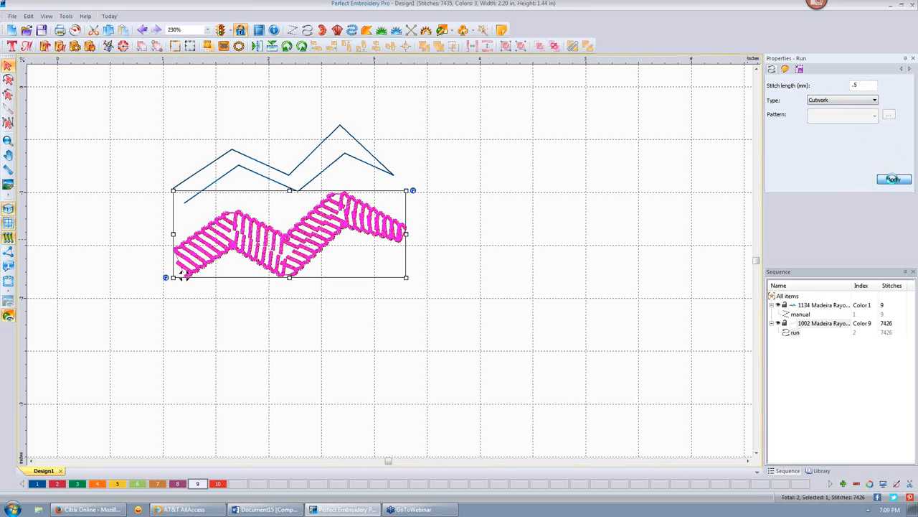
click(540, 122)
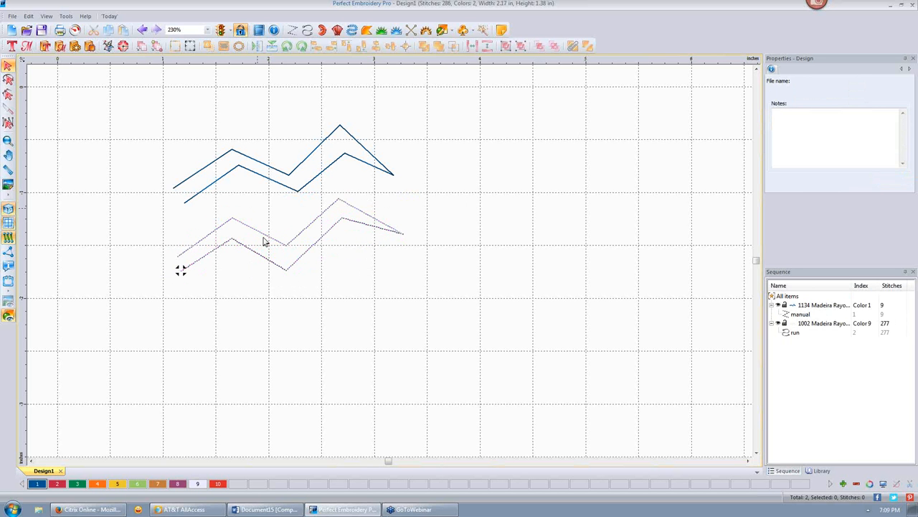
scroll(263, 241, up, 5)
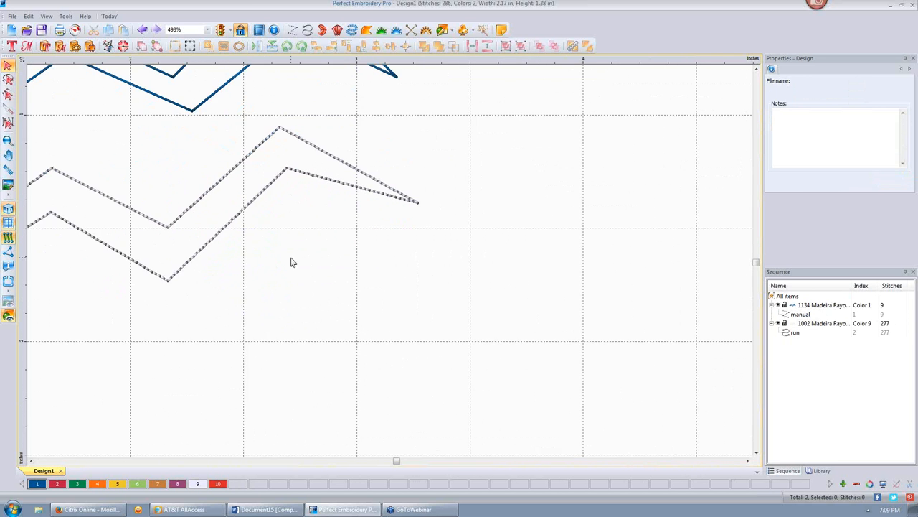
scroll(291, 262, down, 2)
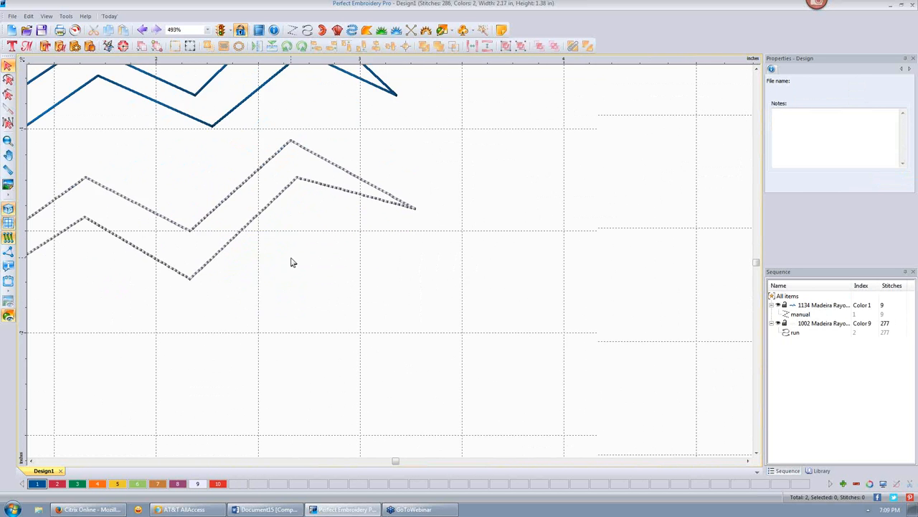
click(30, 461)
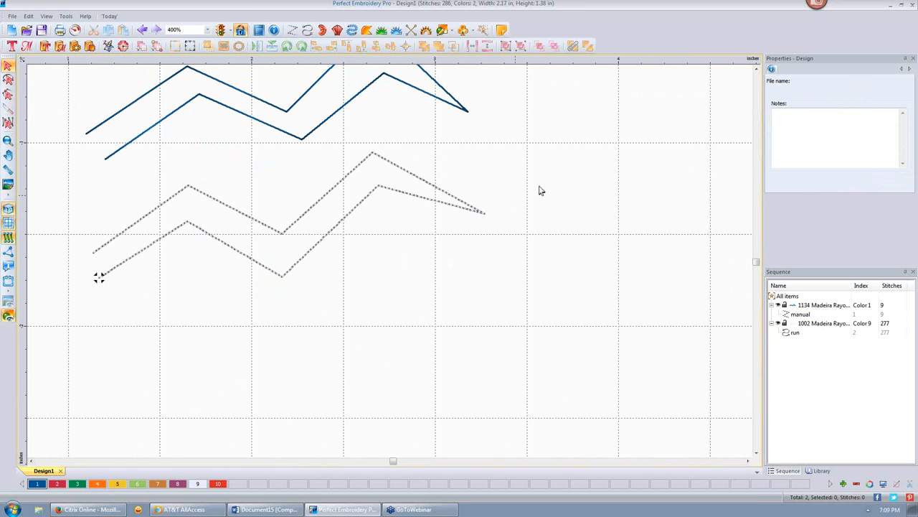
- Start a new design and draw the first wavy edge of a satin path
click(12, 31)
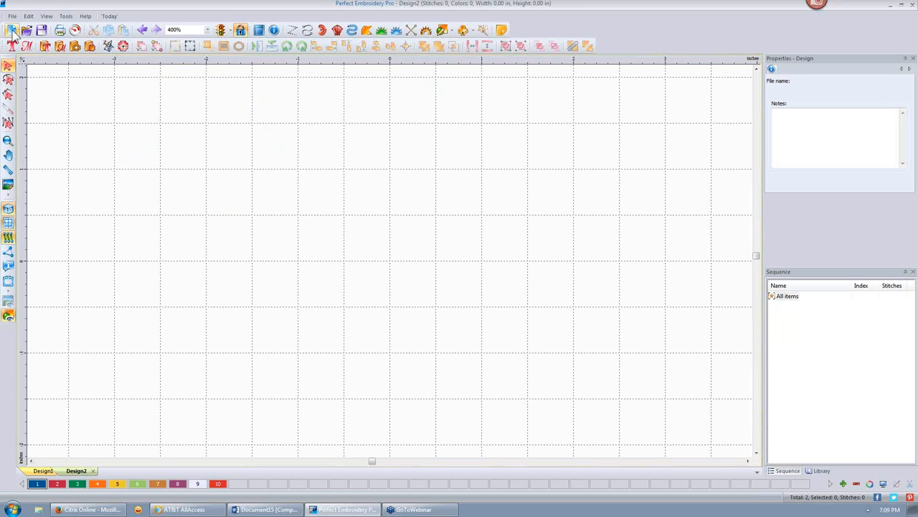
click(323, 31)
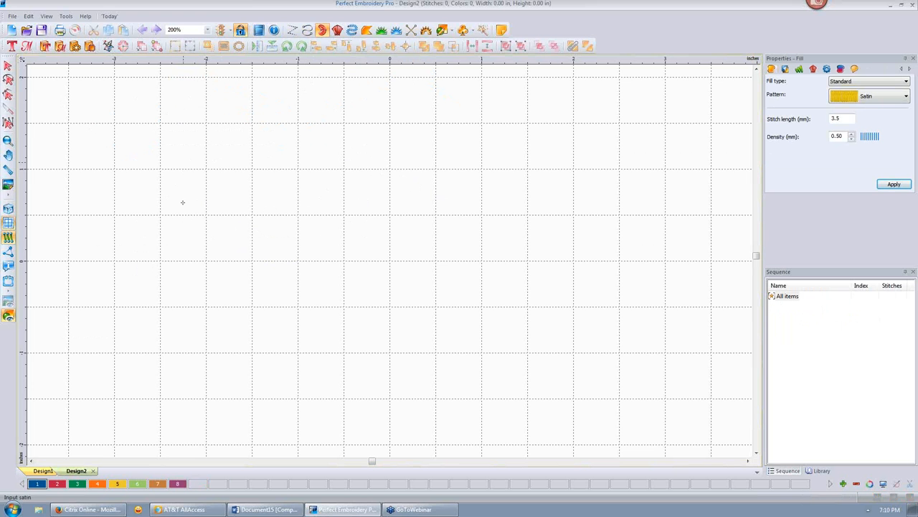
click(183, 203)
click(222, 168)
click(304, 168)
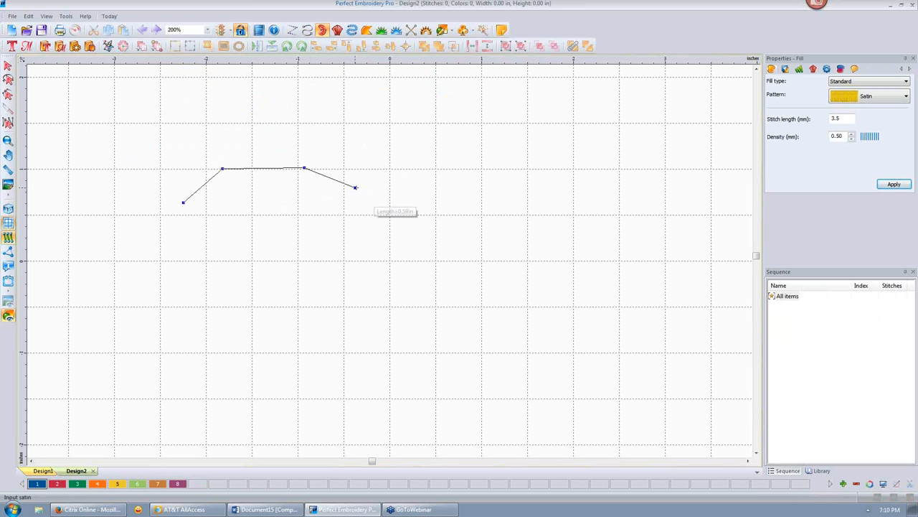
click(355, 187)
click(399, 210)
click(437, 231)
click(489, 263)
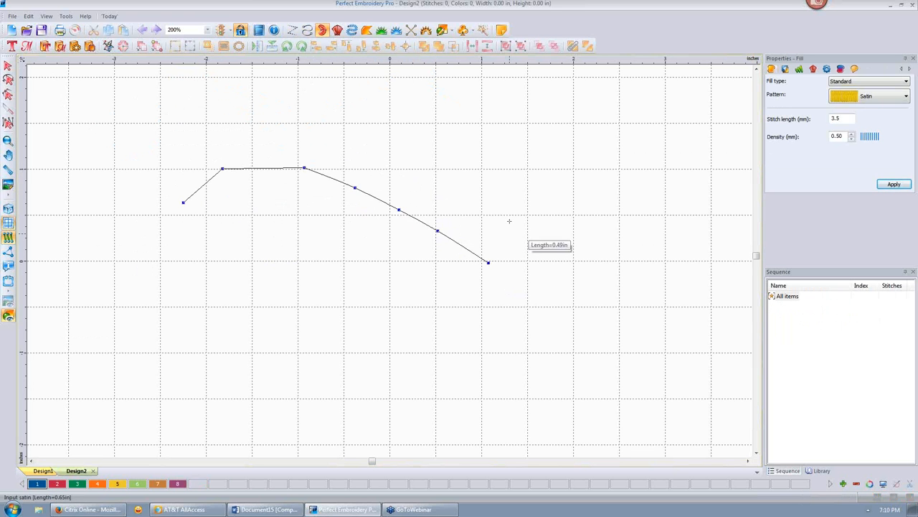
click(509, 217)
click(560, 207)
click(582, 242)
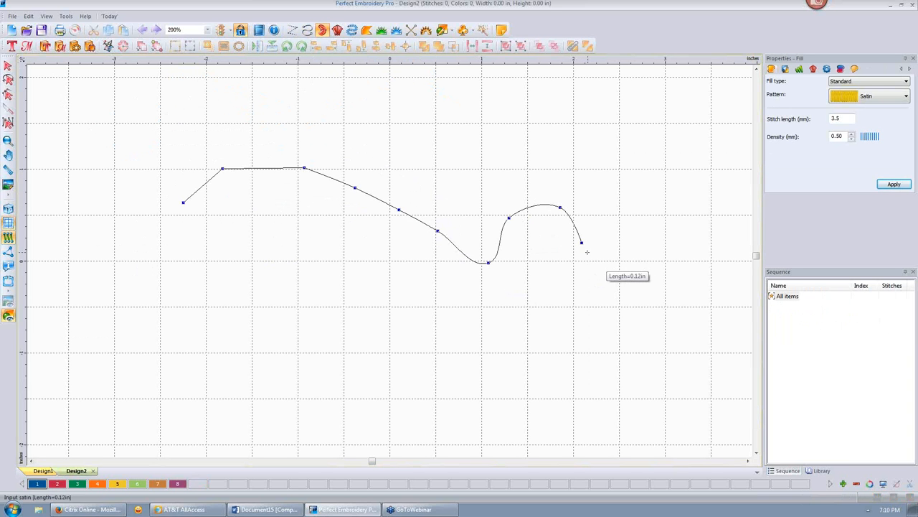
key(Return)
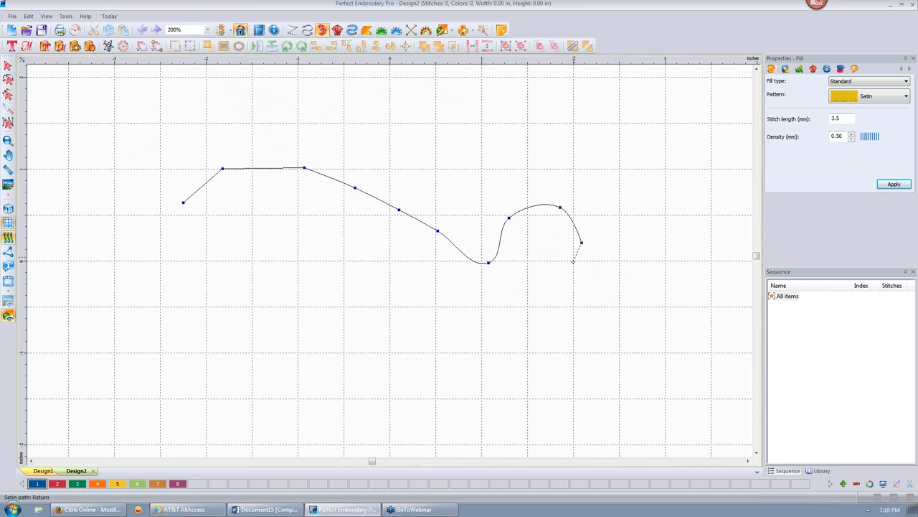
- Trace the return edge back to the start, generating the 1457-stitch satin column
click(554, 234)
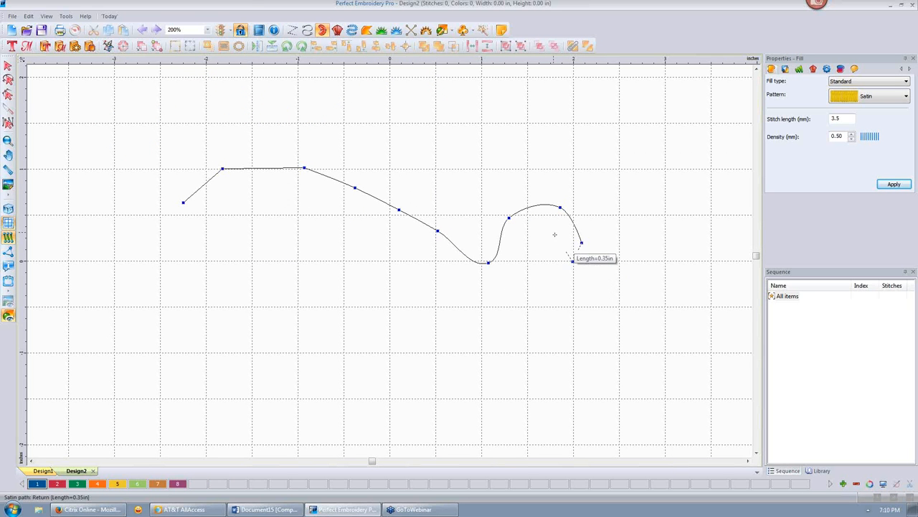
click(535, 240)
click(517, 267)
click(486, 298)
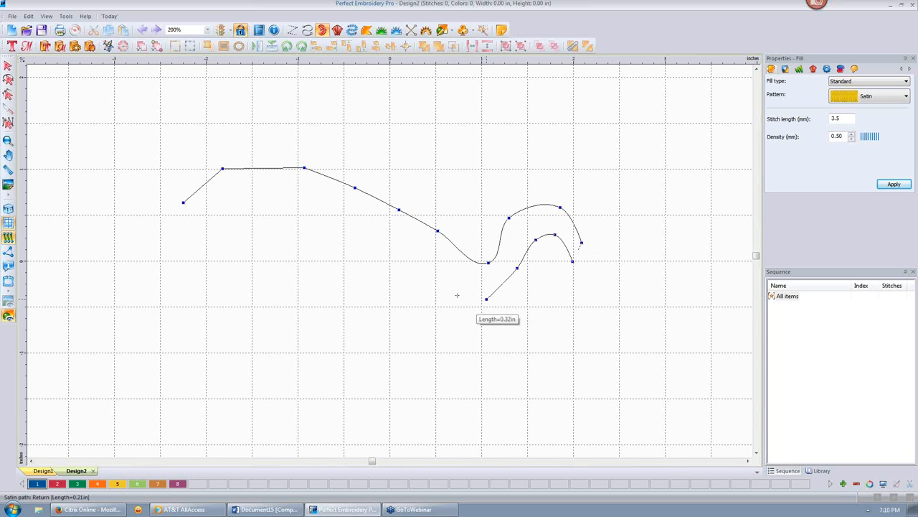
click(454, 293)
click(408, 261)
click(399, 228)
click(371, 216)
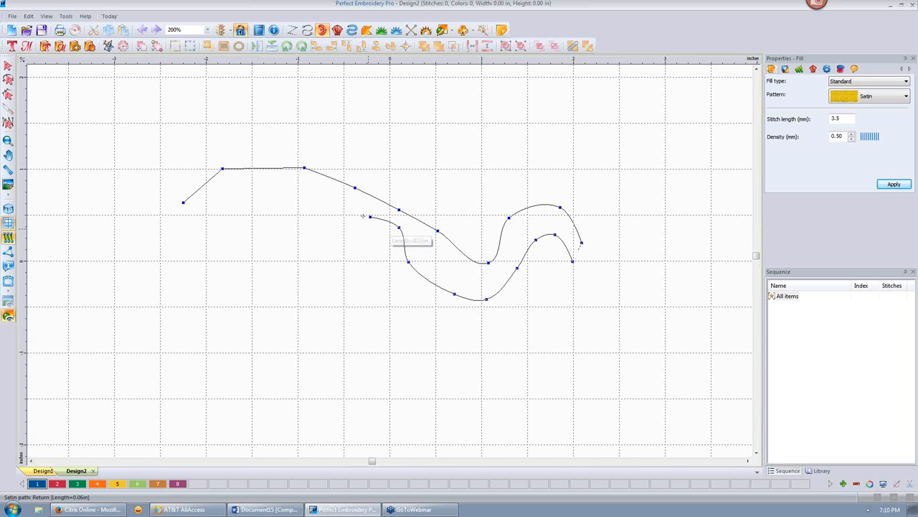
click(344, 213)
click(325, 222)
click(305, 230)
click(274, 229)
click(267, 210)
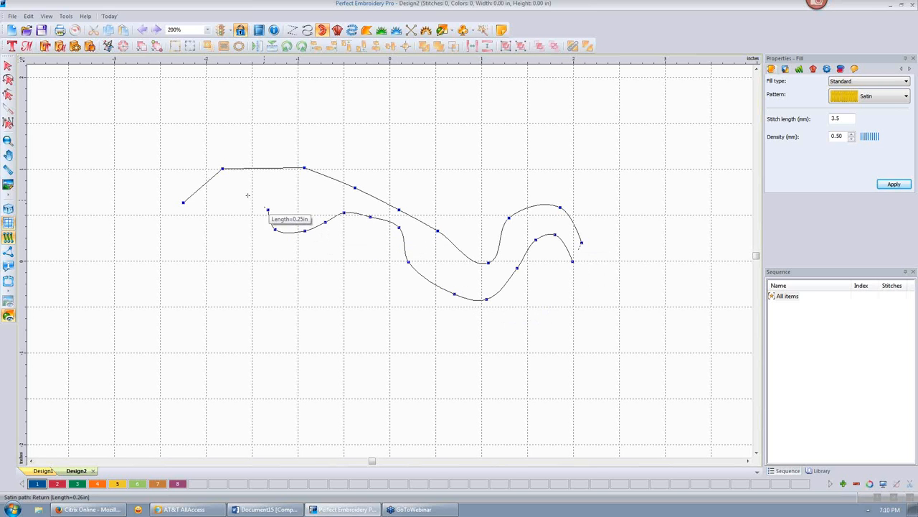
click(247, 195)
click(221, 193)
click(205, 197)
click(184, 213)
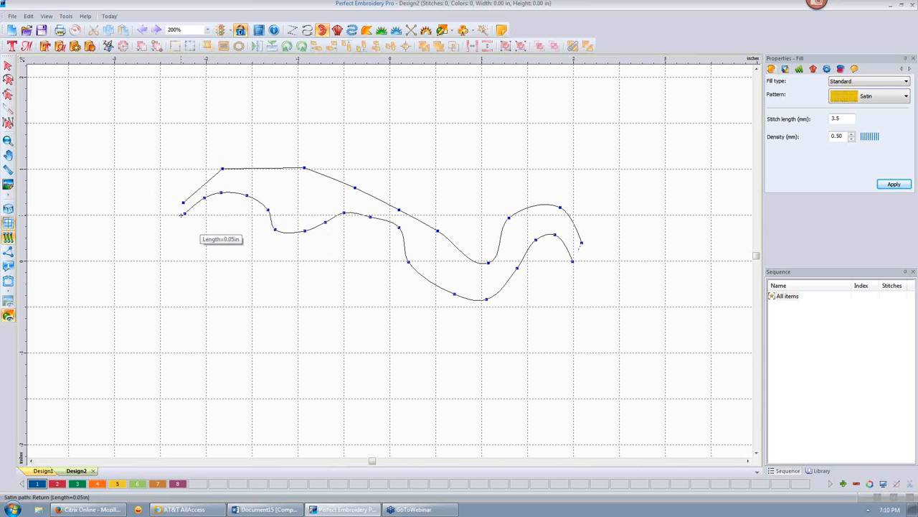
key(Return)
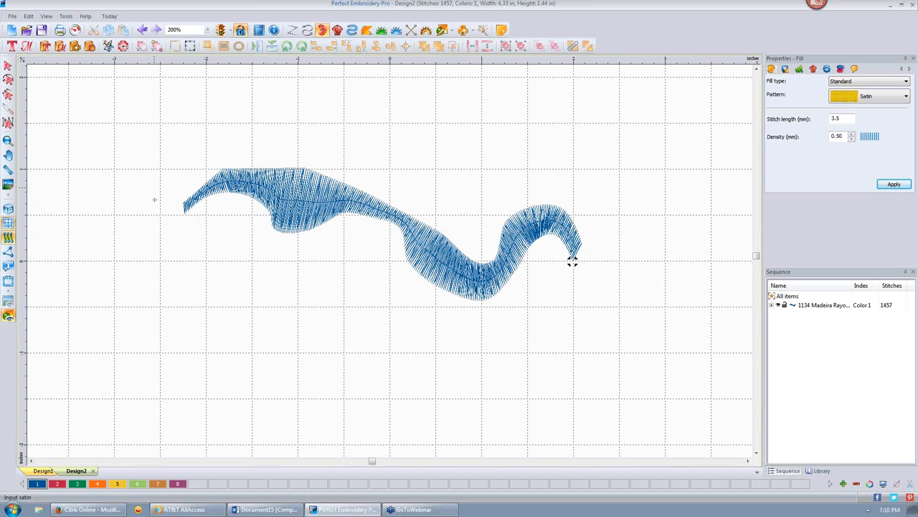
click(8, 210)
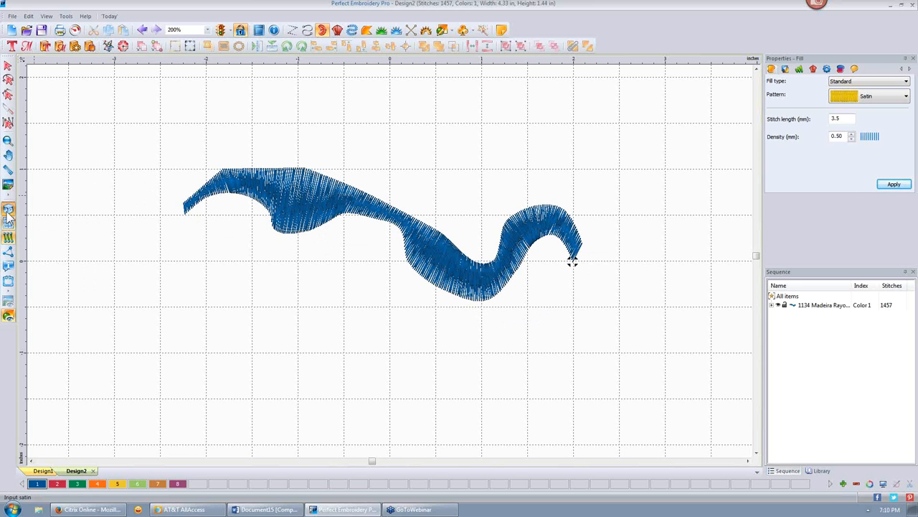
click(8, 210)
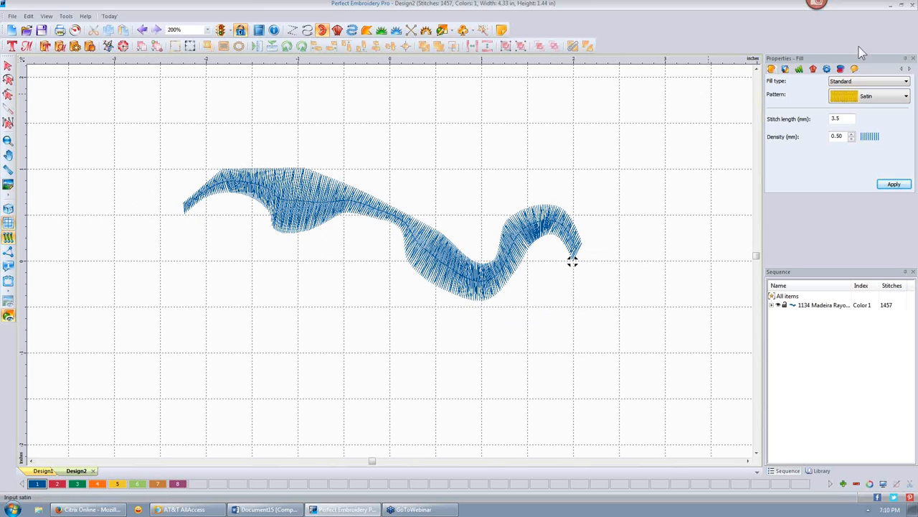
click(814, 68)
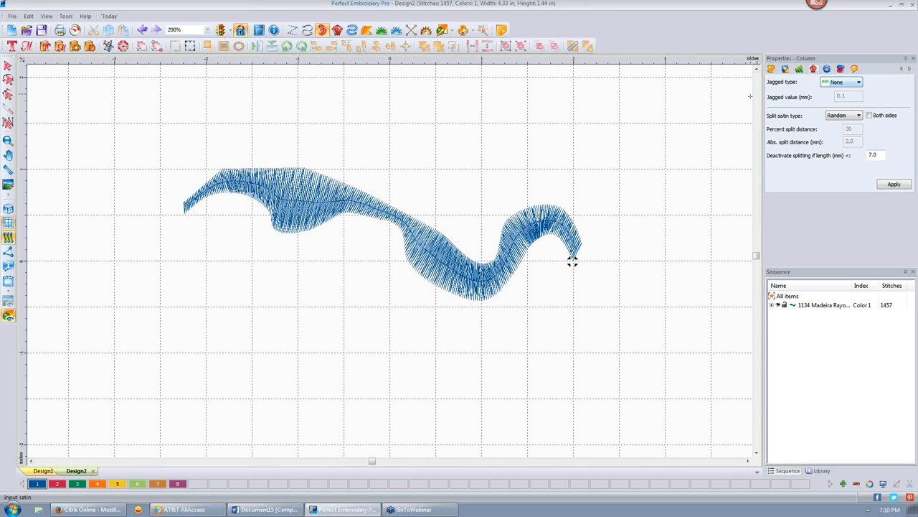
click(860, 83)
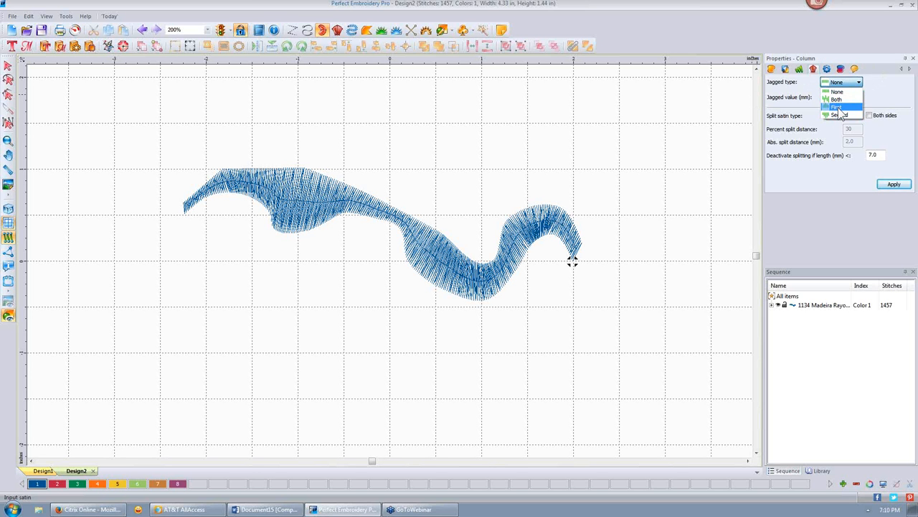
click(838, 107)
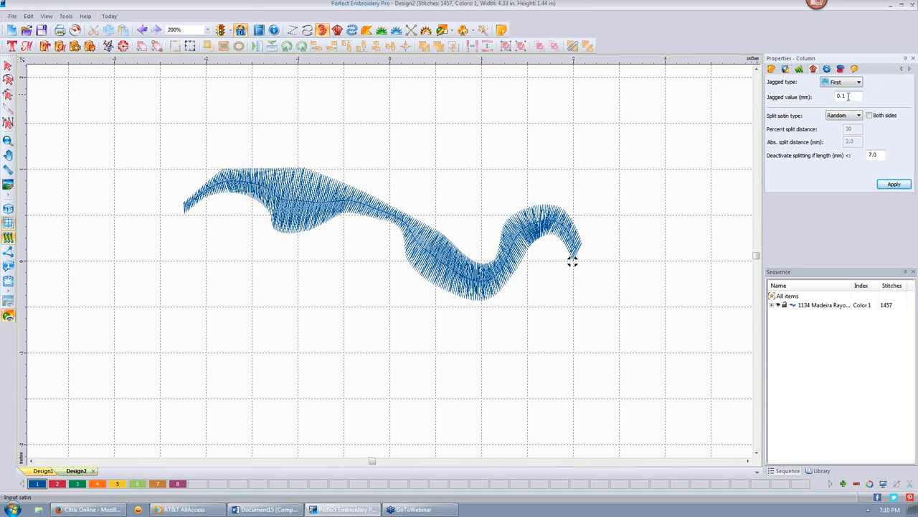
double_click(842, 96)
text(2)
click(894, 186)
click(891, 185)
click(8, 65)
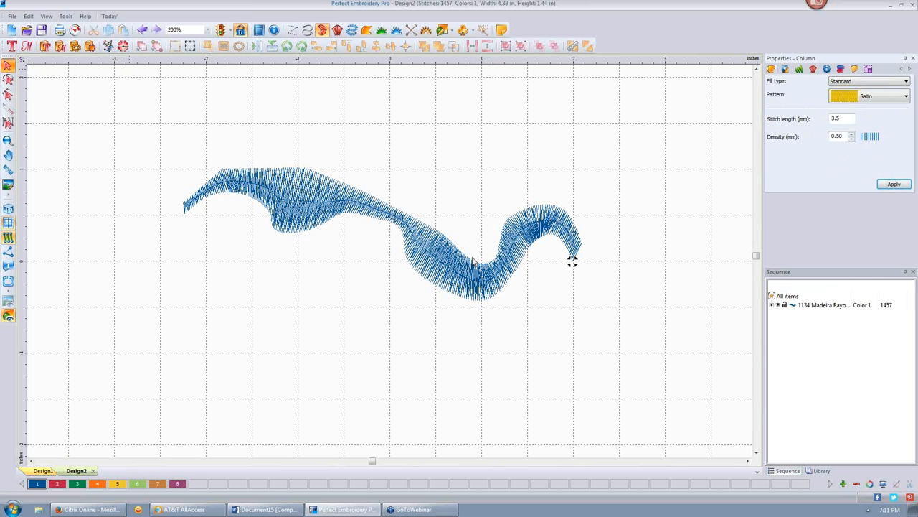
click(475, 257)
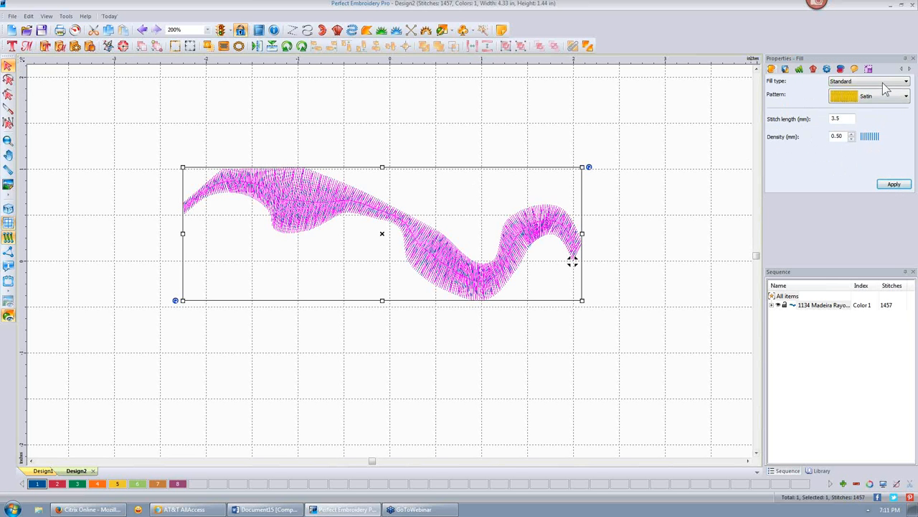
click(814, 70)
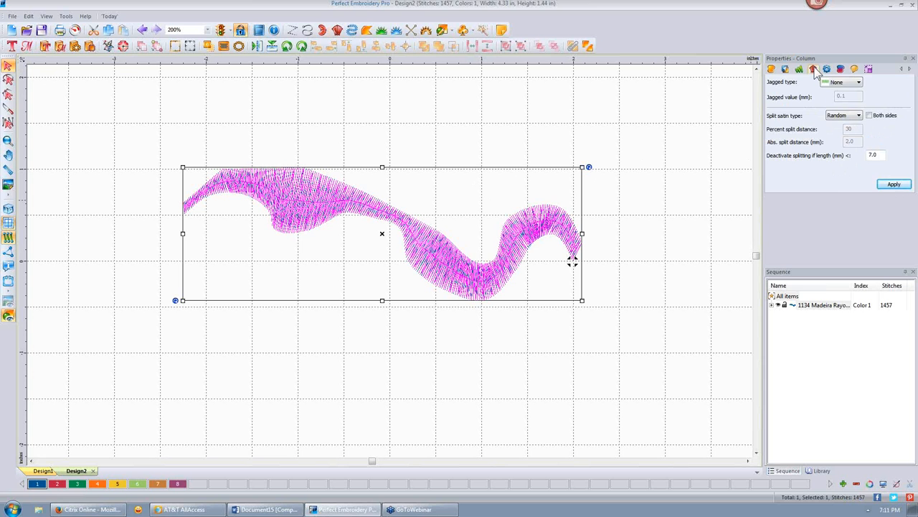
click(859, 82)
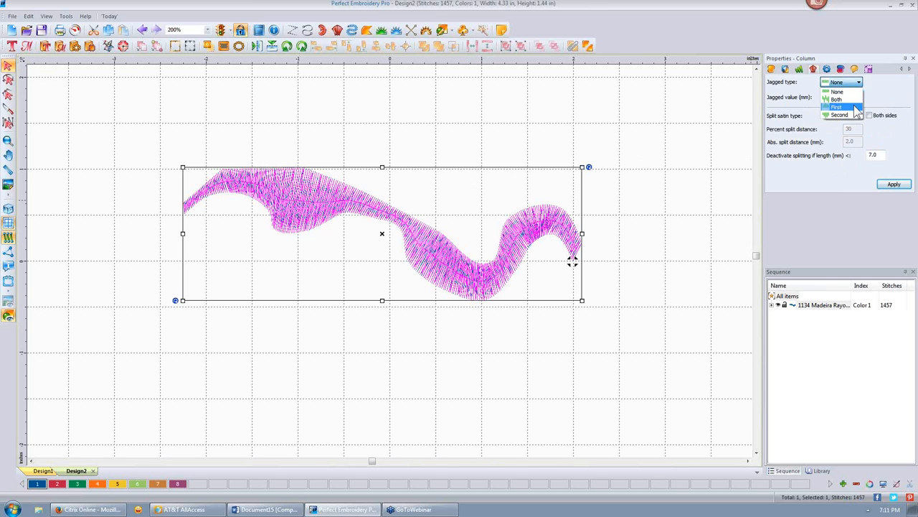
click(837, 107)
drag(852, 96, 805, 96)
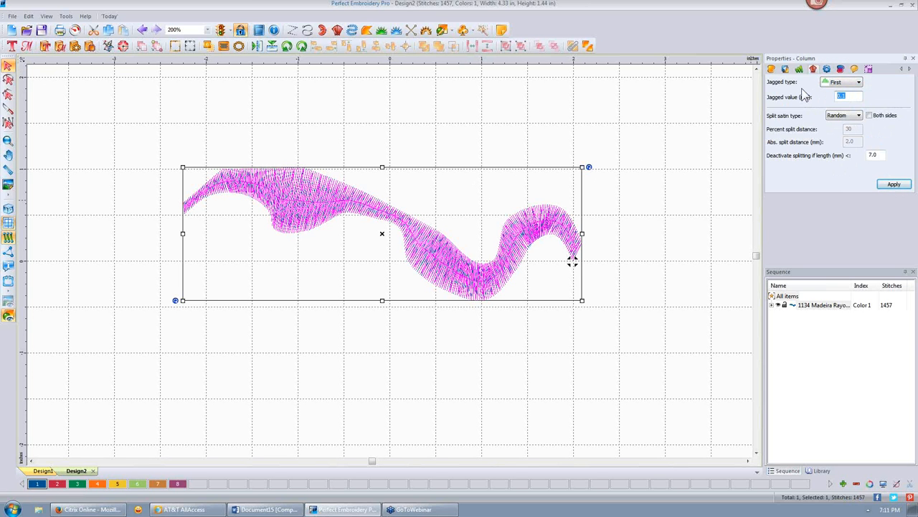
click(894, 184)
click(703, 172)
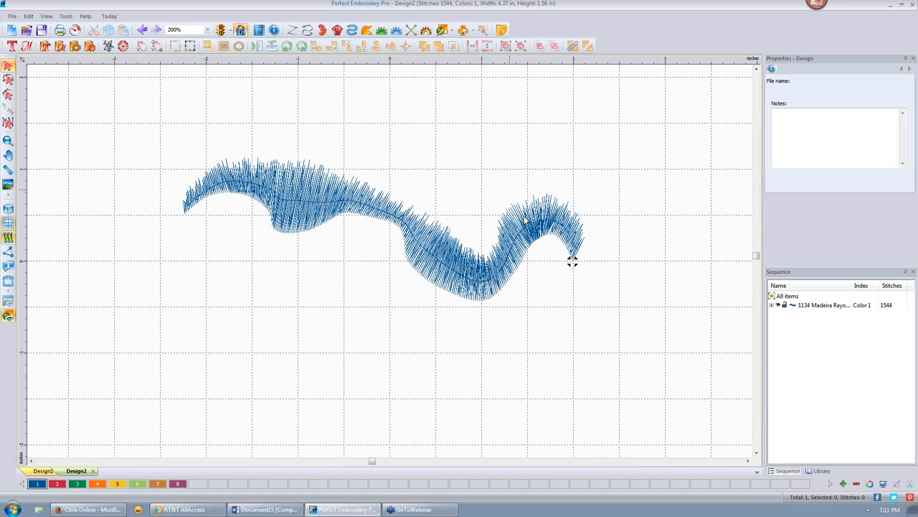
click(142, 30)
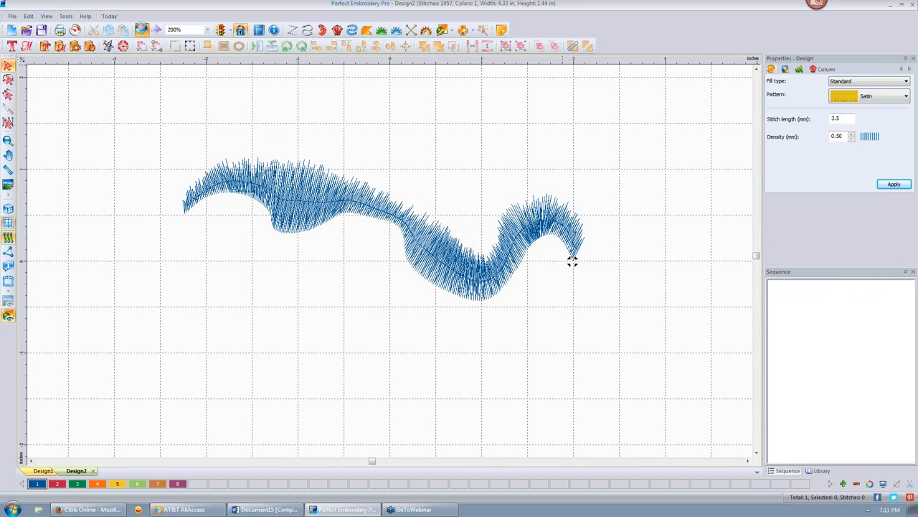
- Apply a Percent split satin at 30 percent to the satin wave
click(622, 180)
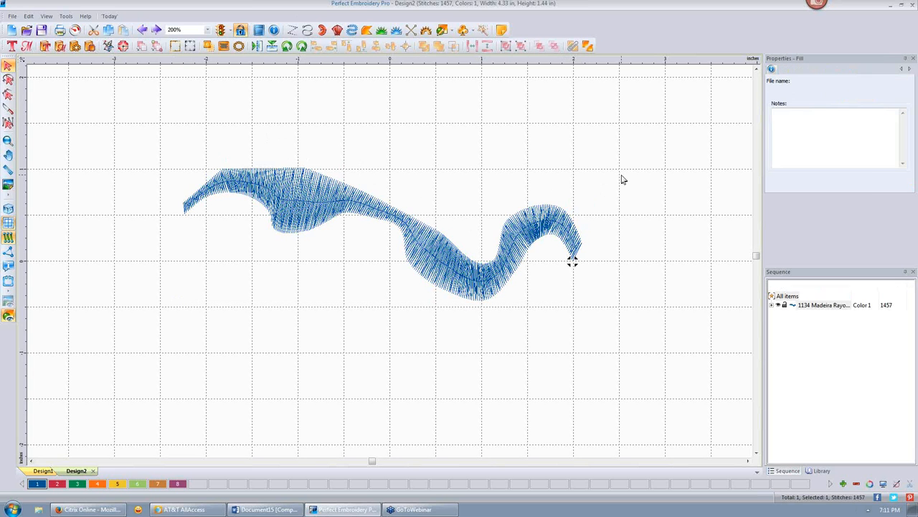
click(572, 262)
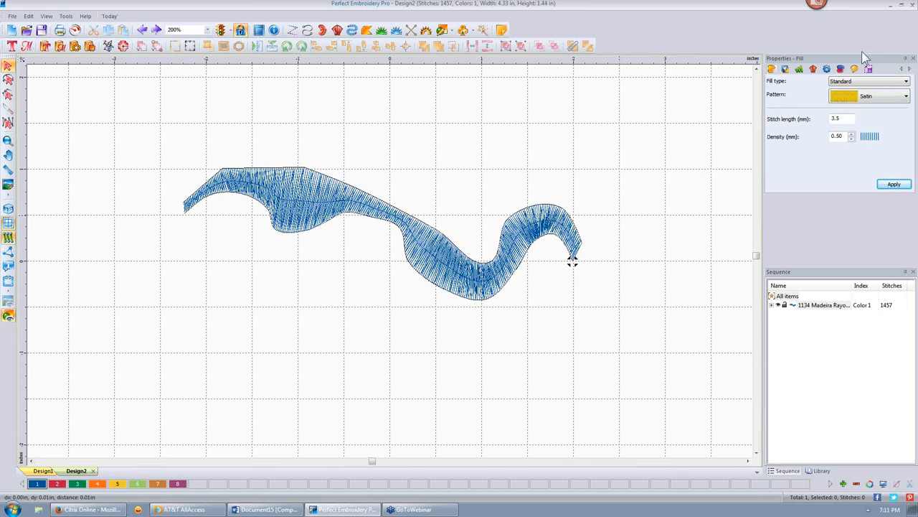
click(814, 69)
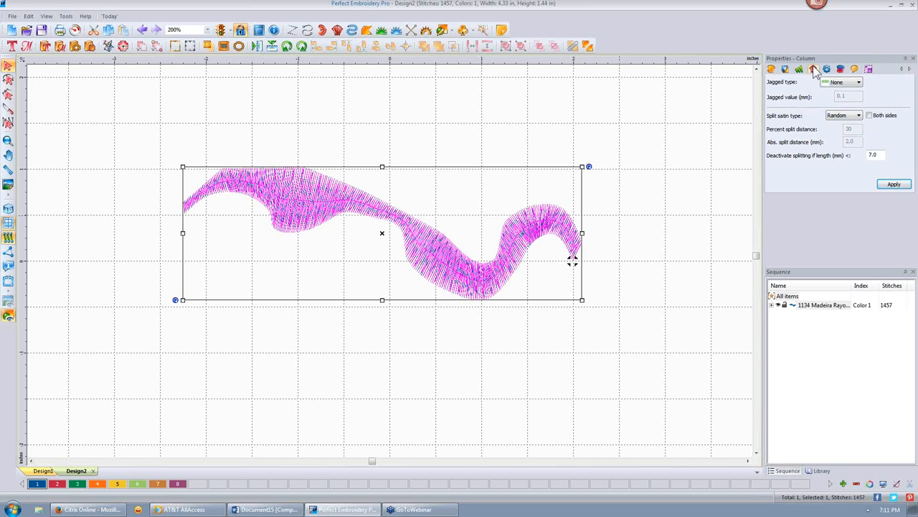
click(858, 115)
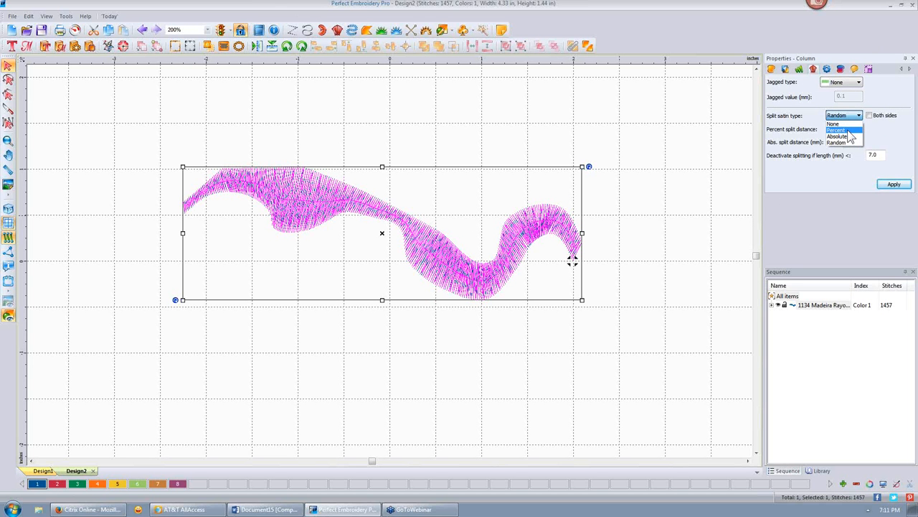
click(850, 131)
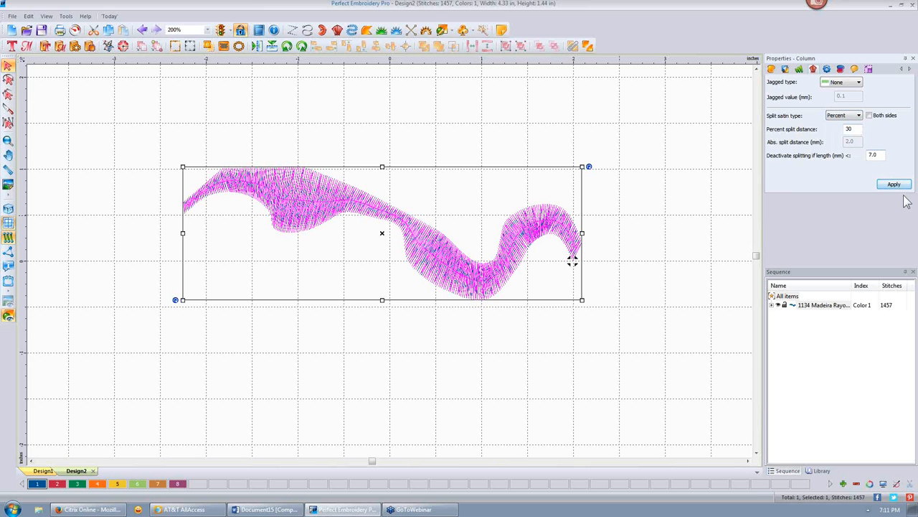
click(878, 155)
click(894, 186)
click(641, 187)
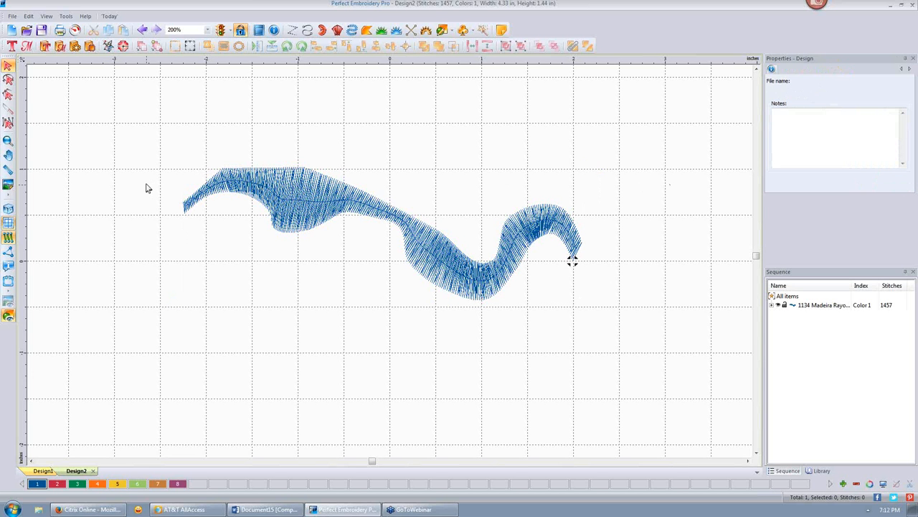
- Switch to realistic stitch view and zoom out on the design
click(8, 209)
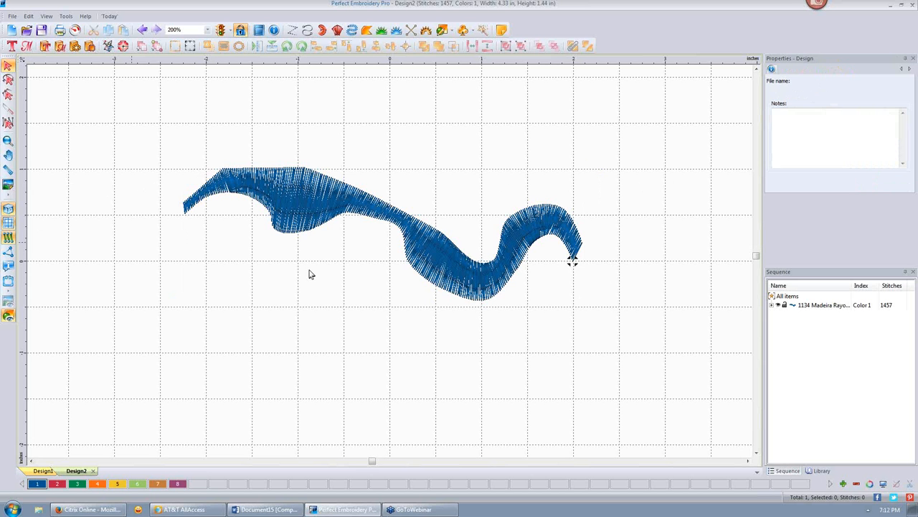
scroll(311, 274, down, 5)
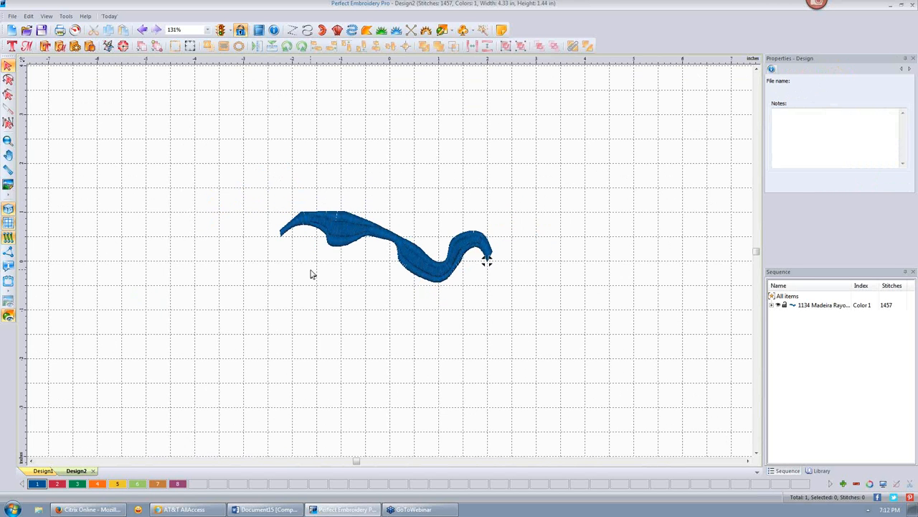
scroll(311, 274, down, 2)
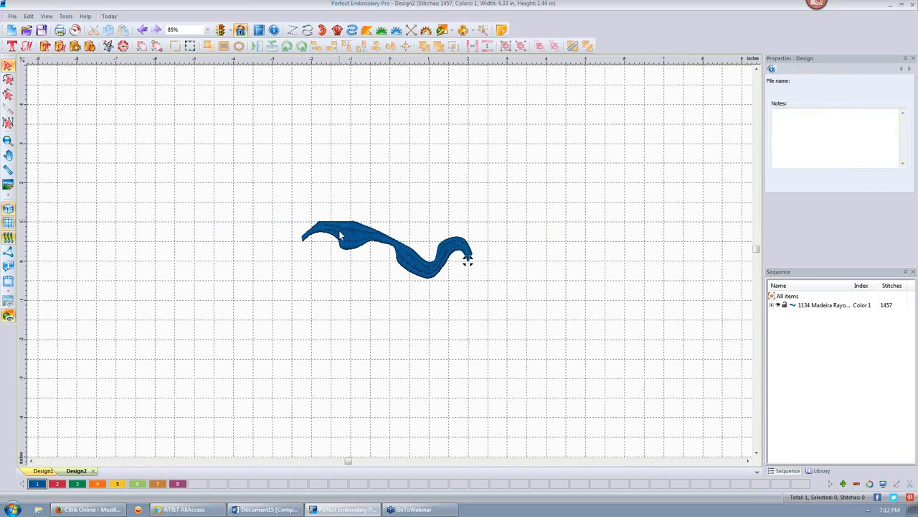
- Change the wave's split satin type to Absolute with a 3.0 mm distance
click(406, 273)
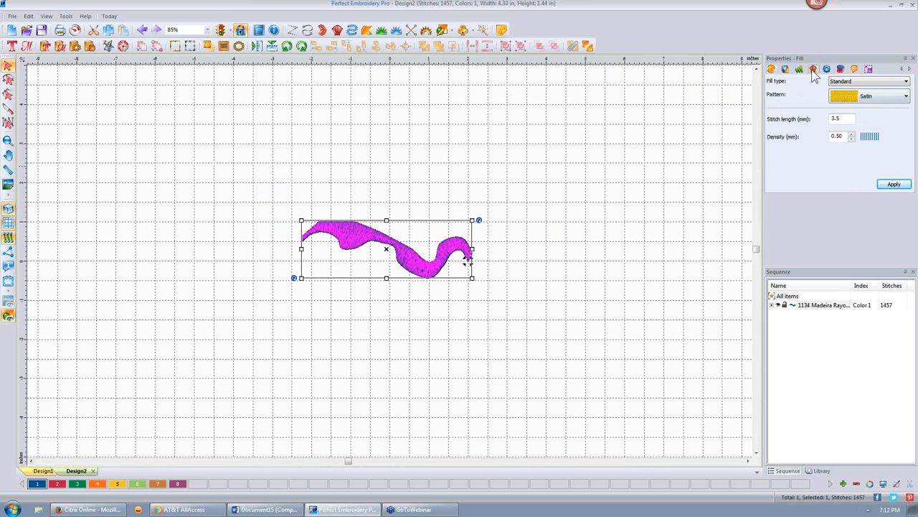
click(814, 69)
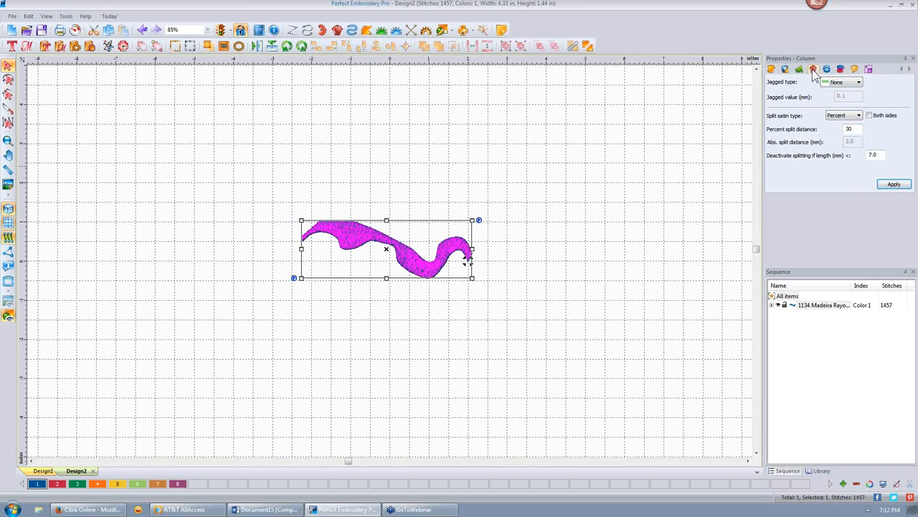
click(860, 116)
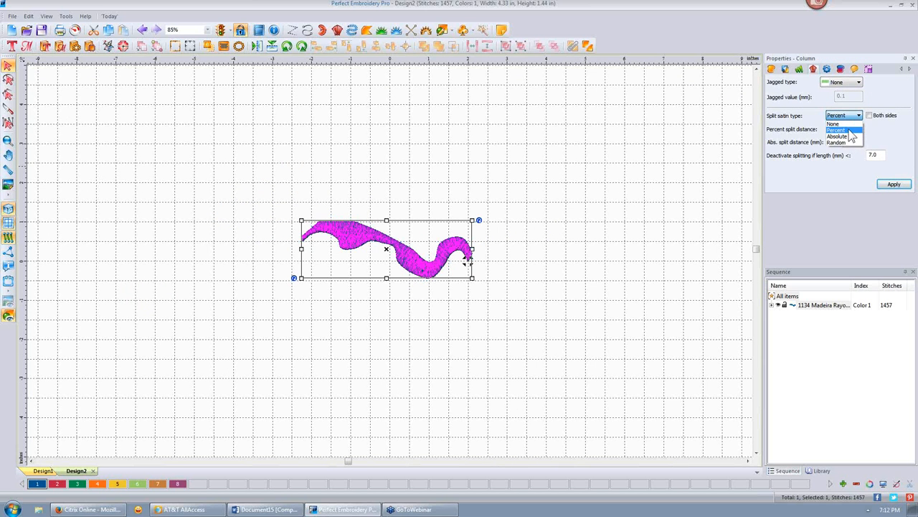
click(838, 137)
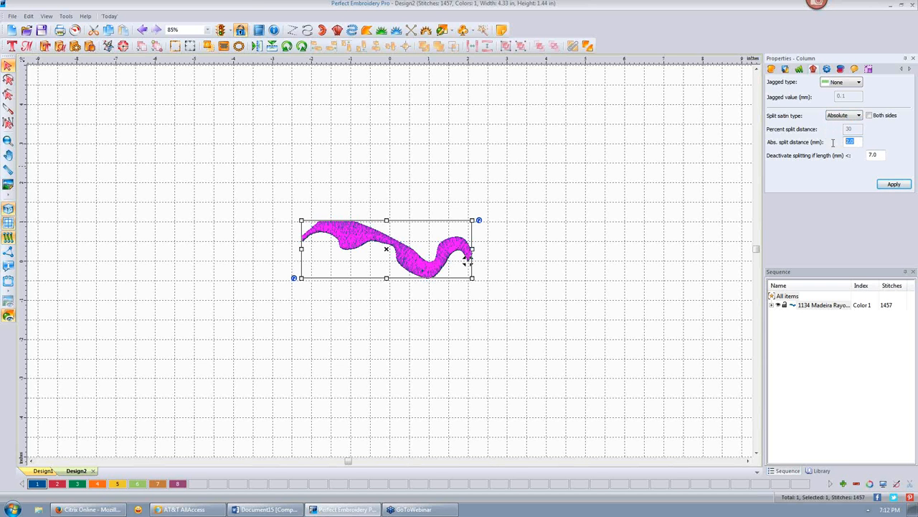
text(3)
click(890, 185)
click(491, 182)
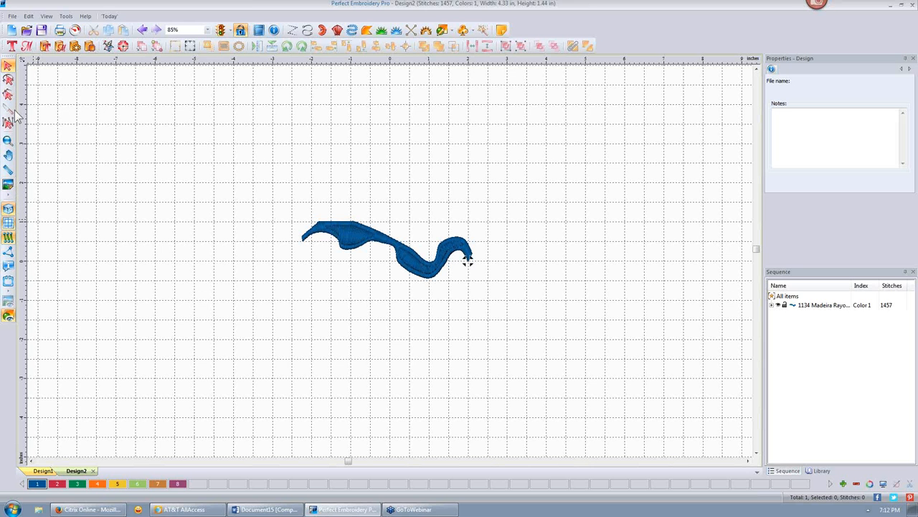
- Start a classic satin column with its first rungs, undoing the last point pair
click(338, 32)
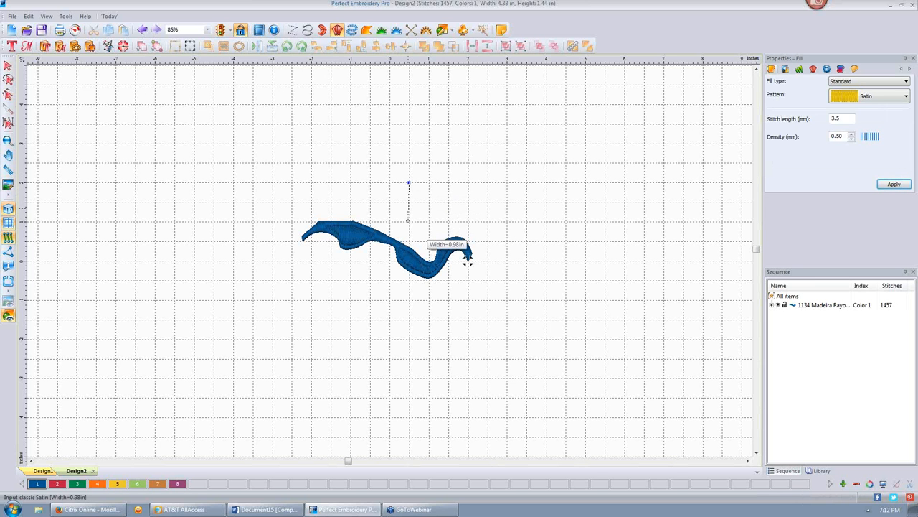
click(467, 262)
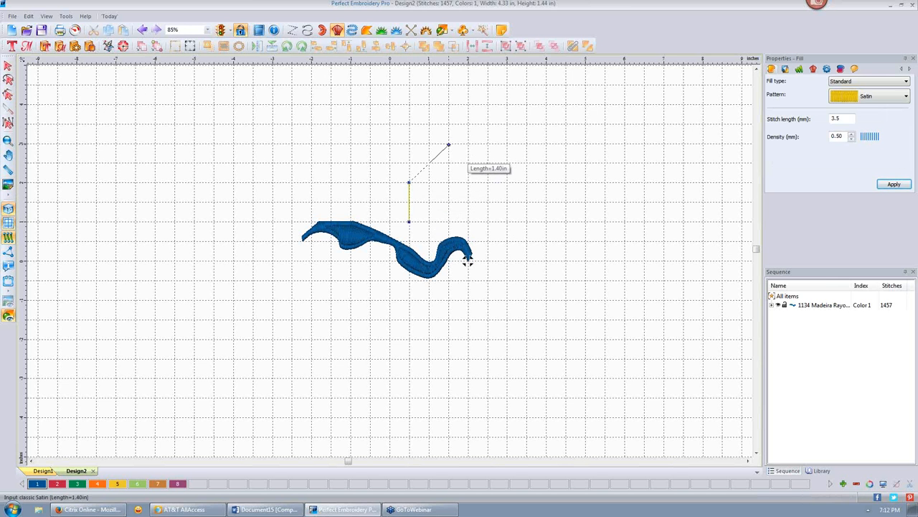
click(449, 145)
click(449, 202)
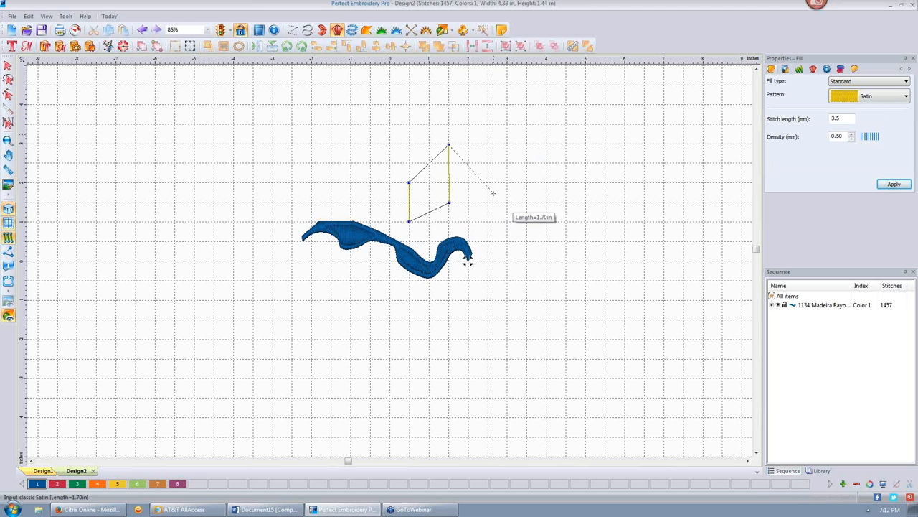
key(BackSpace)
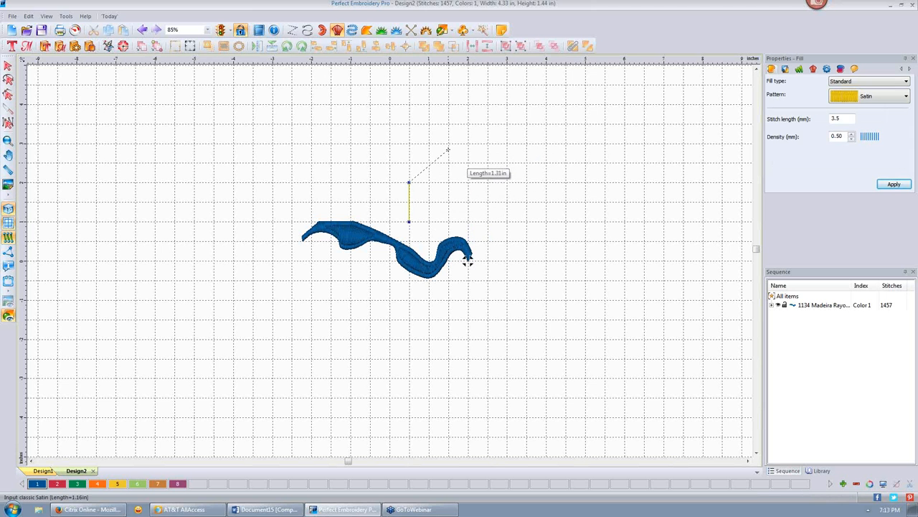
- Place alternating upper and lower points forming a zigzag and finish the column
click(447, 144)
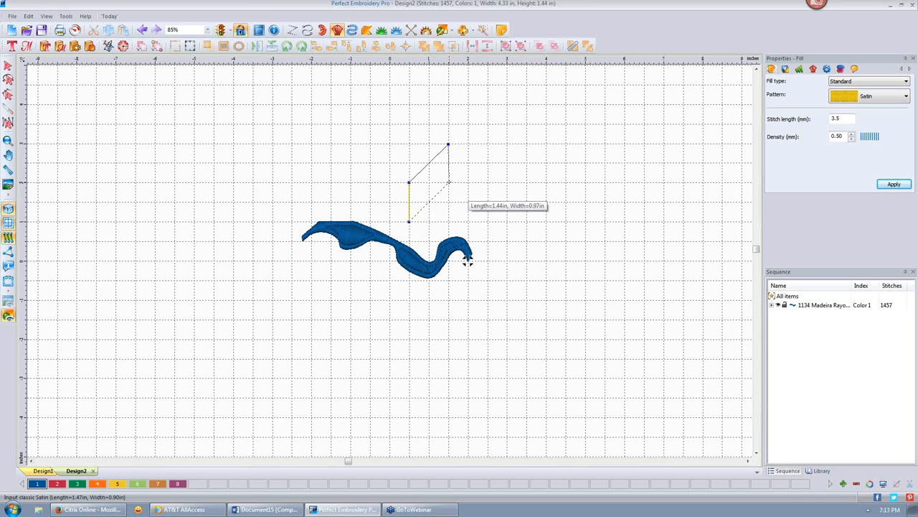
click(449, 182)
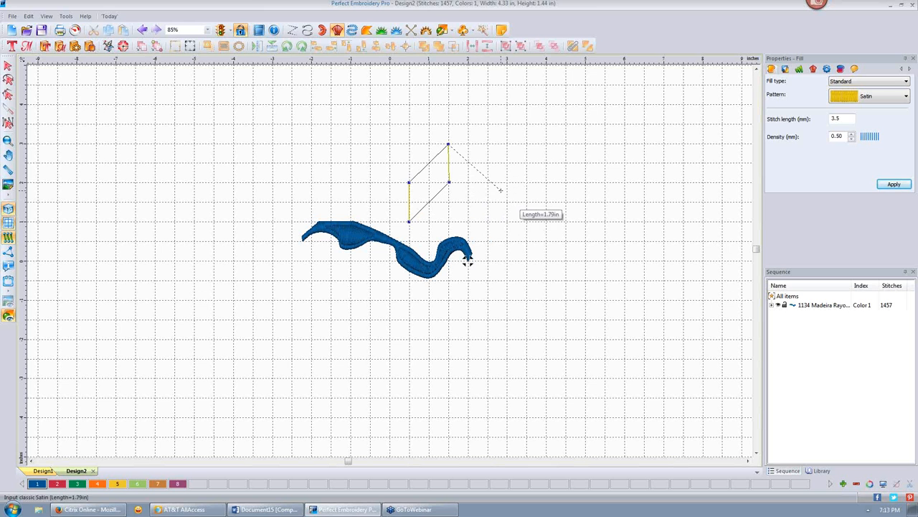
click(487, 182)
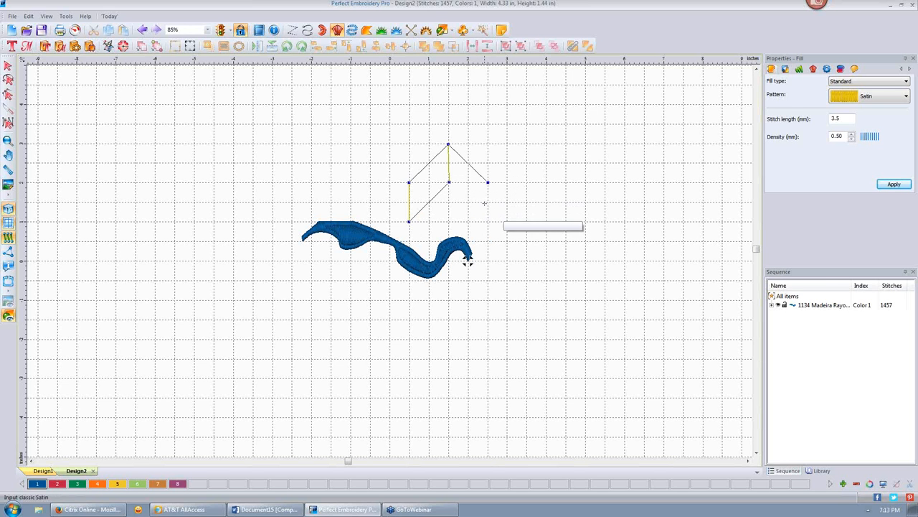
click(487, 223)
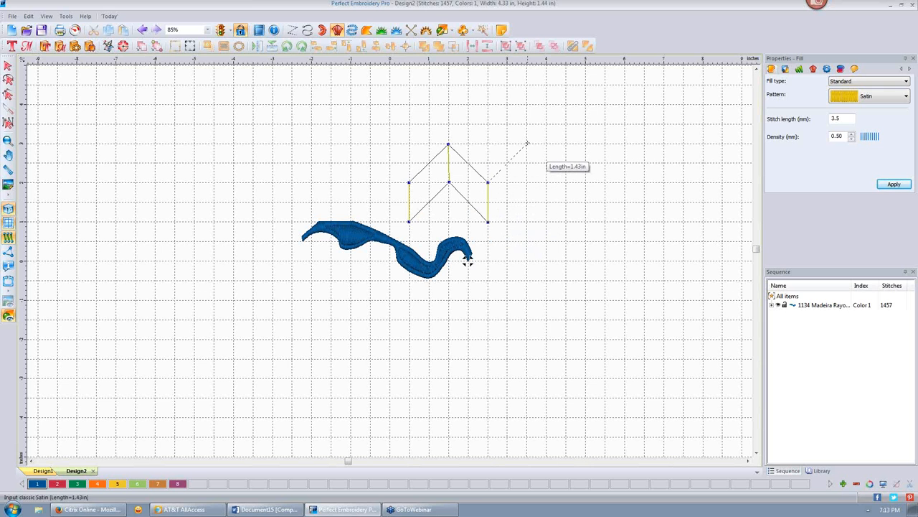
click(527, 143)
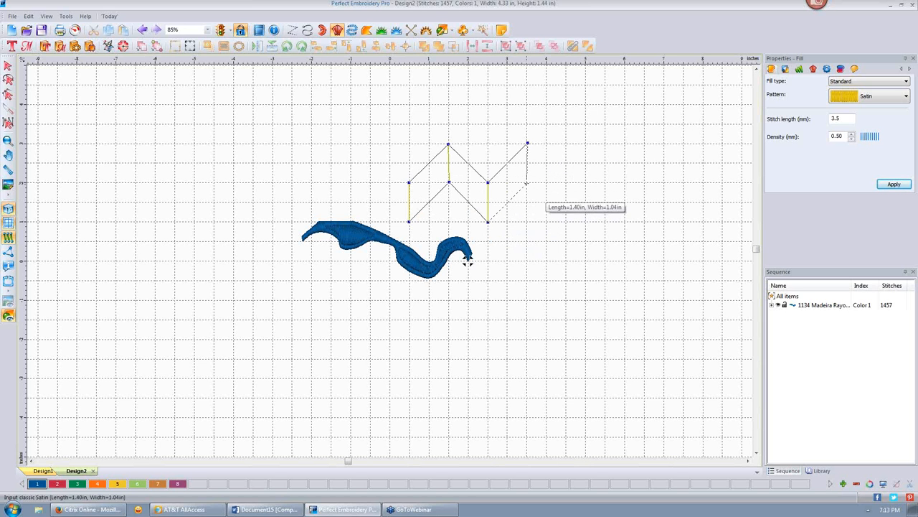
click(527, 183)
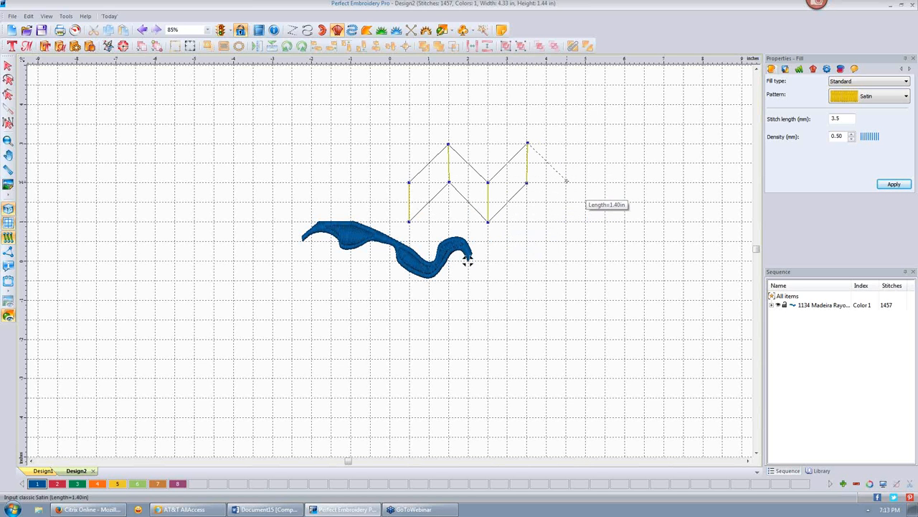
click(567, 183)
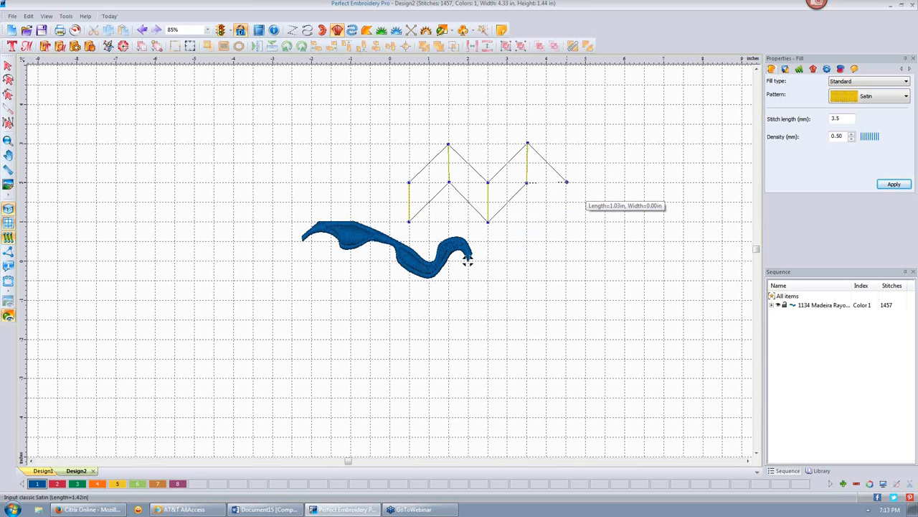
click(566, 224)
key(Return)
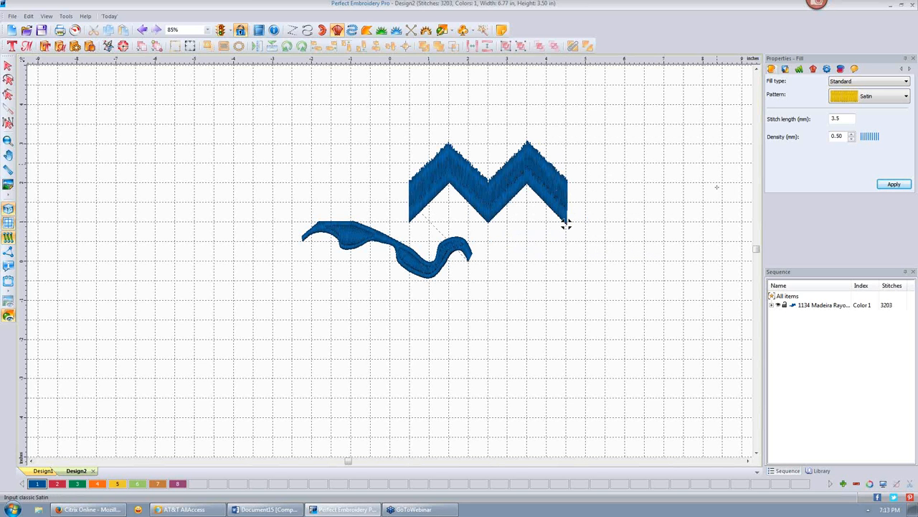
- Set the zigzag column's Jagged type to None and restitch it
click(9, 66)
click(473, 178)
click(826, 70)
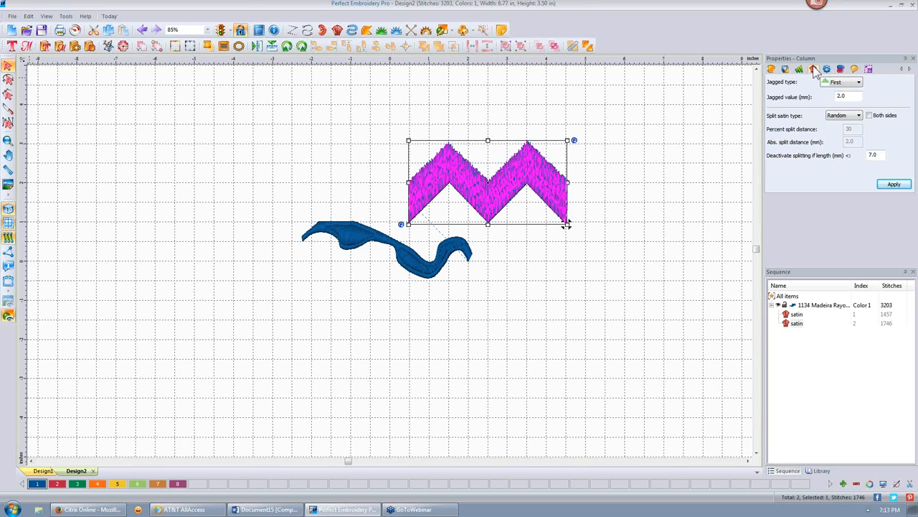
click(859, 83)
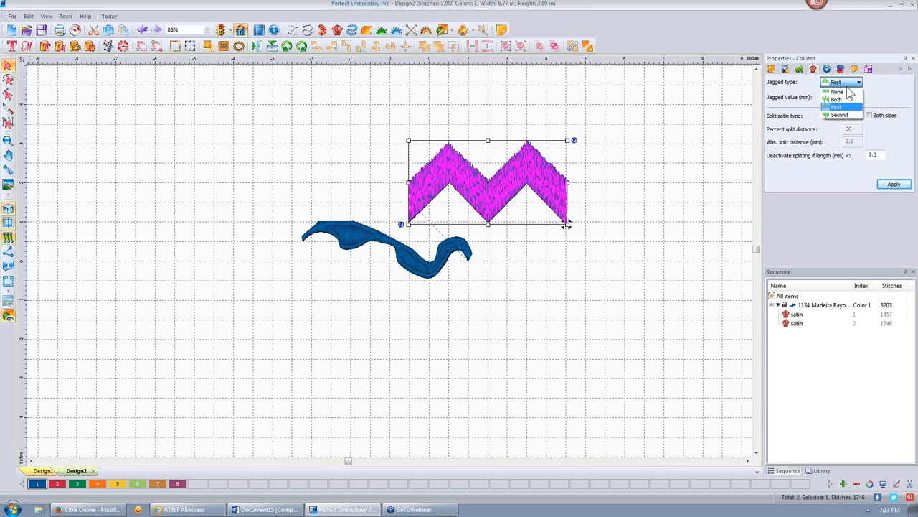
click(847, 88)
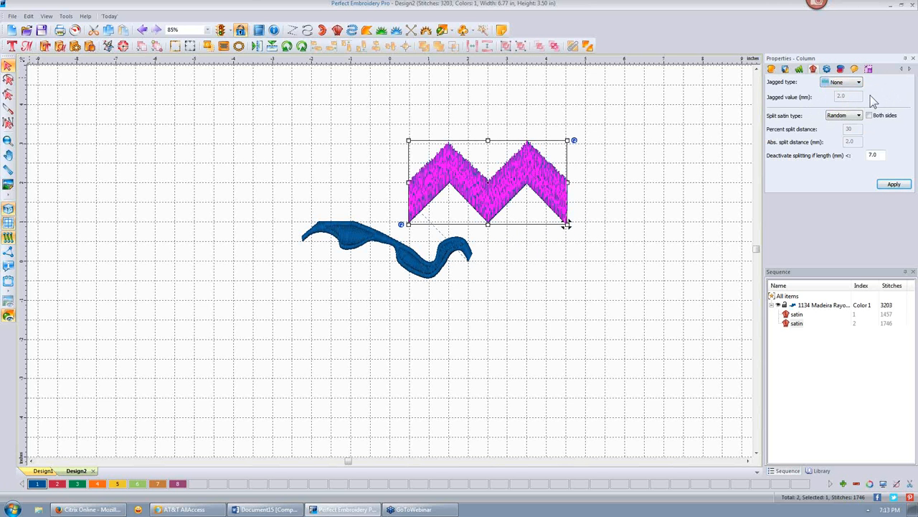
click(896, 185)
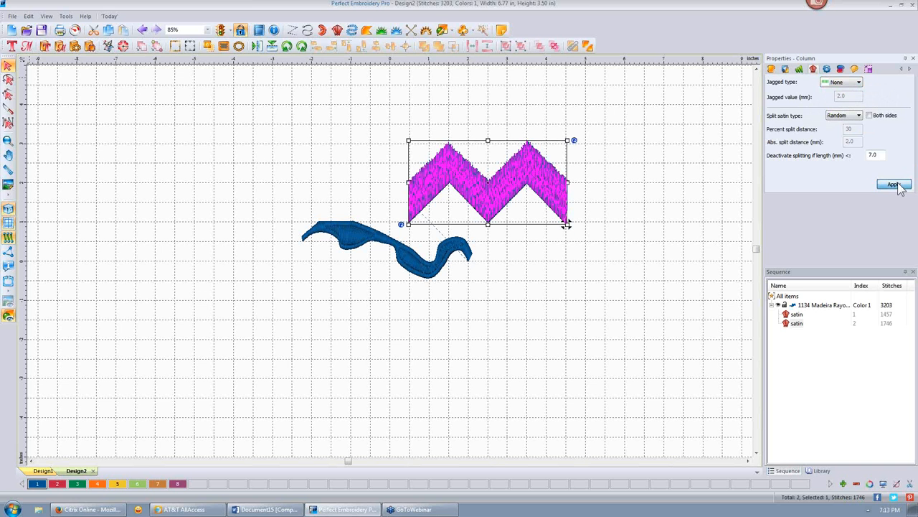
- Give the zigzag a Percent split satin at 50 and inspect the stitching
click(859, 116)
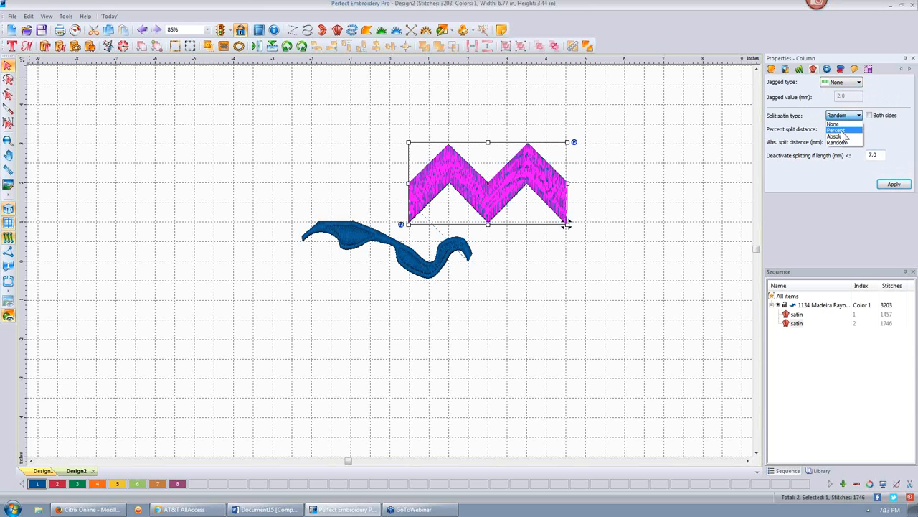
click(838, 130)
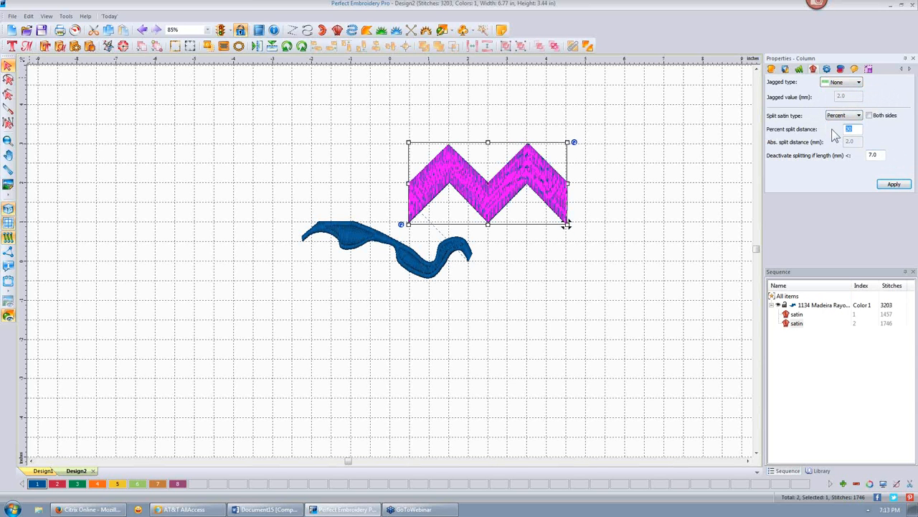
text(50)
click(893, 184)
click(419, 225)
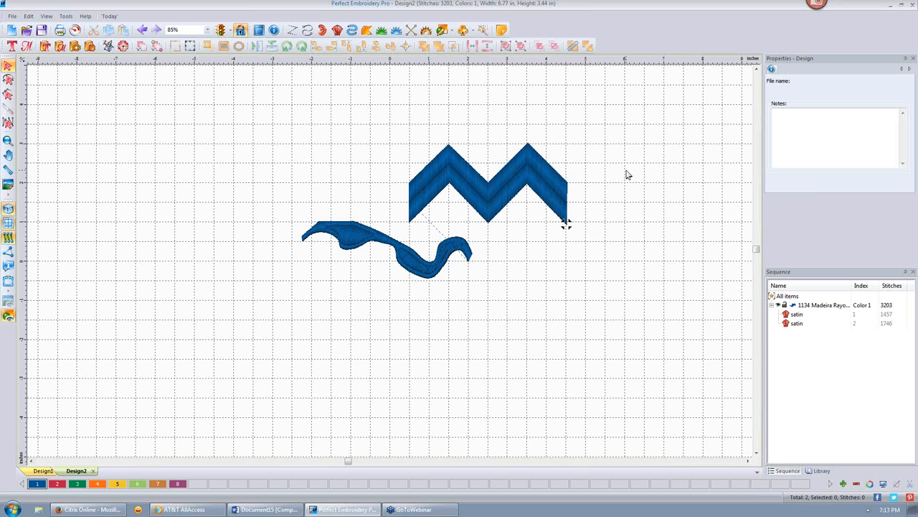
- Enable the split on both sides and change the split distance to 10
click(551, 179)
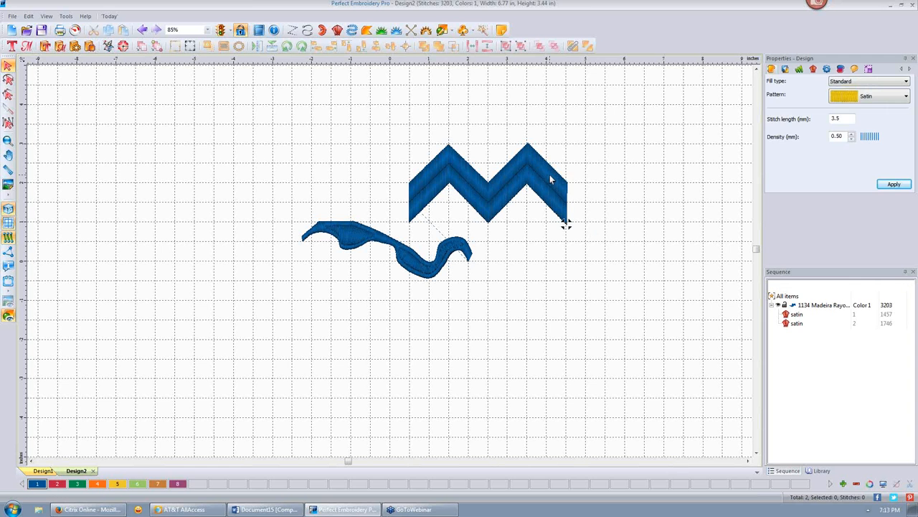
click(813, 70)
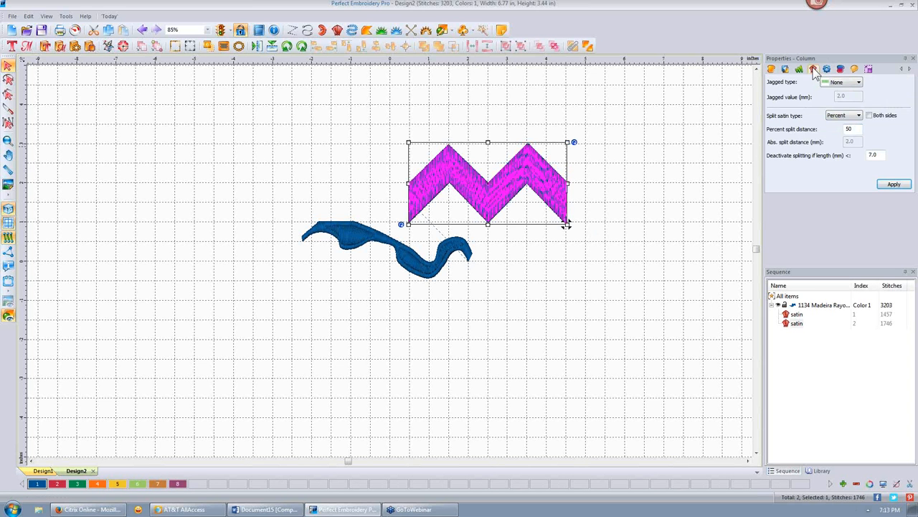
click(871, 115)
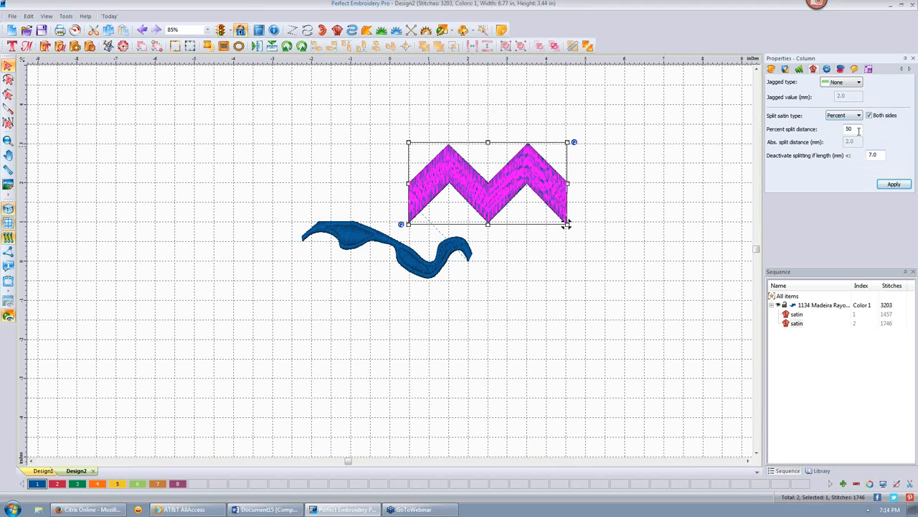
drag(859, 129, 835, 130)
text(10)
click(894, 185)
click(678, 168)
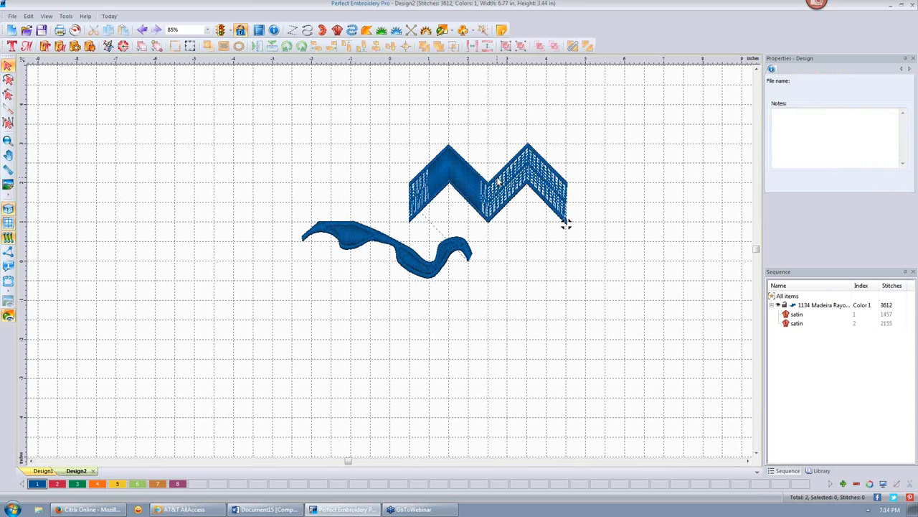
- Edit the zigzag's Percent split distance, restitch it, then reselect the zigzag
click(504, 185)
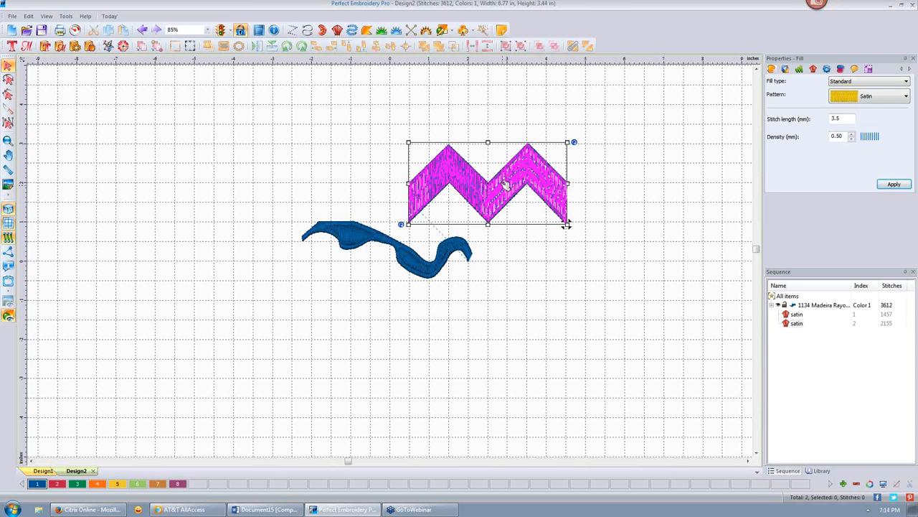
click(662, 190)
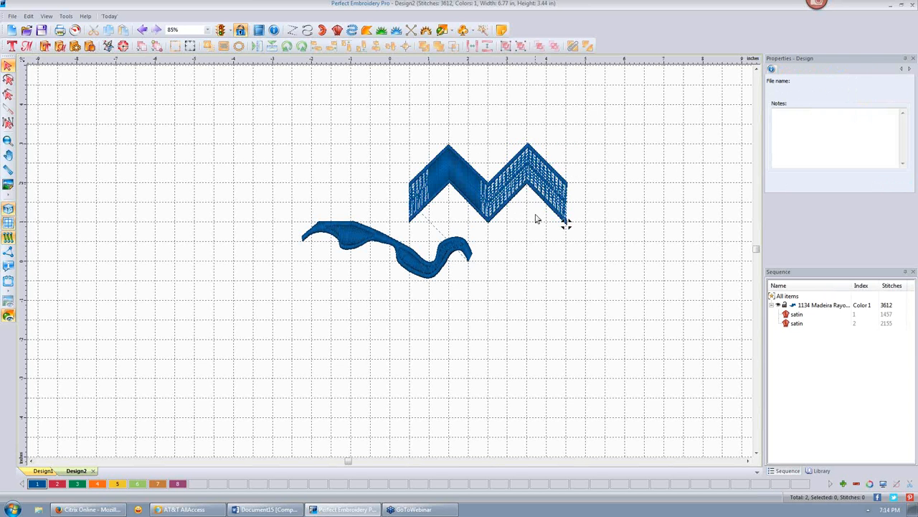
click(566, 223)
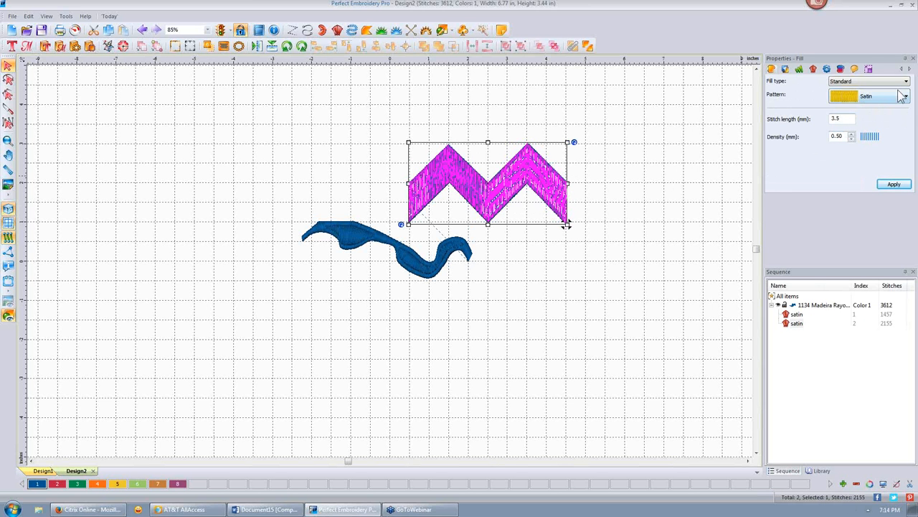
click(814, 70)
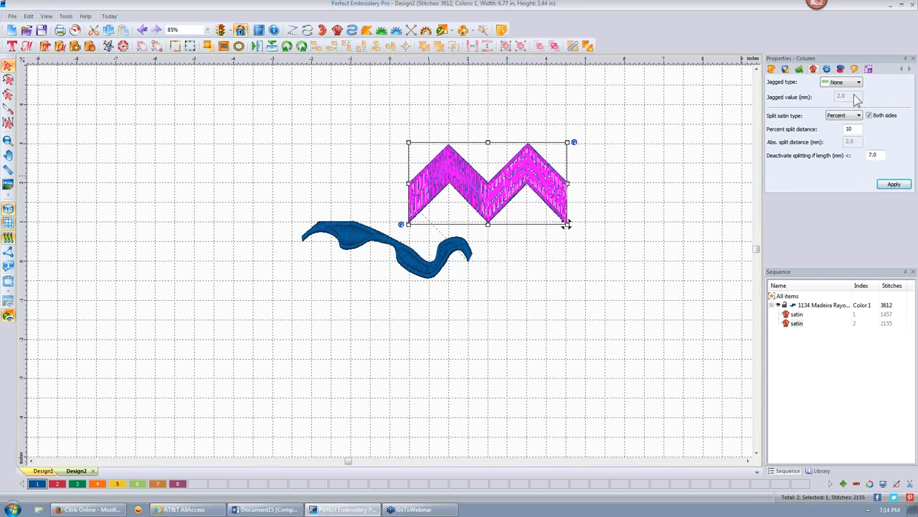
click(858, 128)
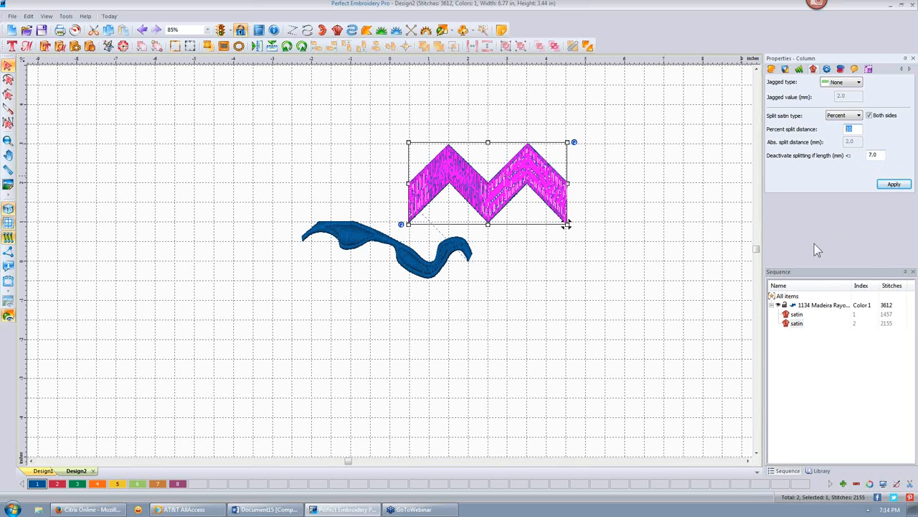
click(894, 185)
click(645, 199)
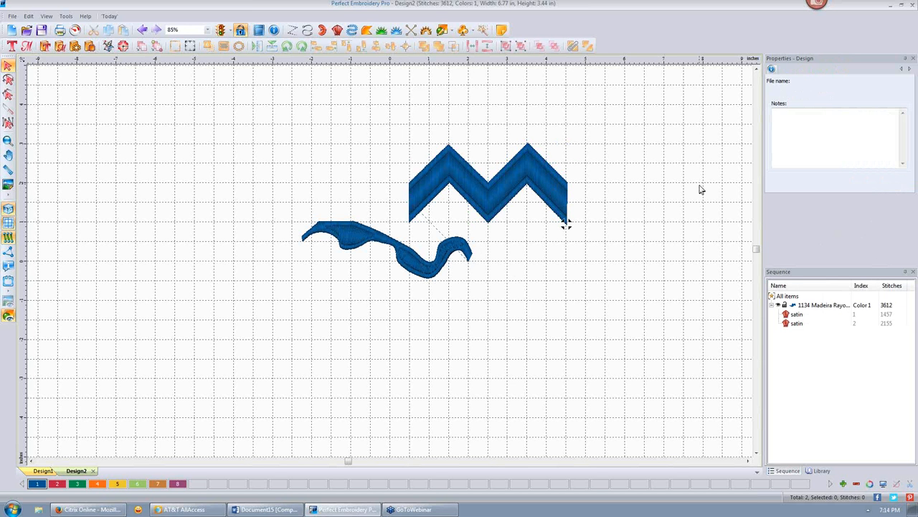
click(563, 188)
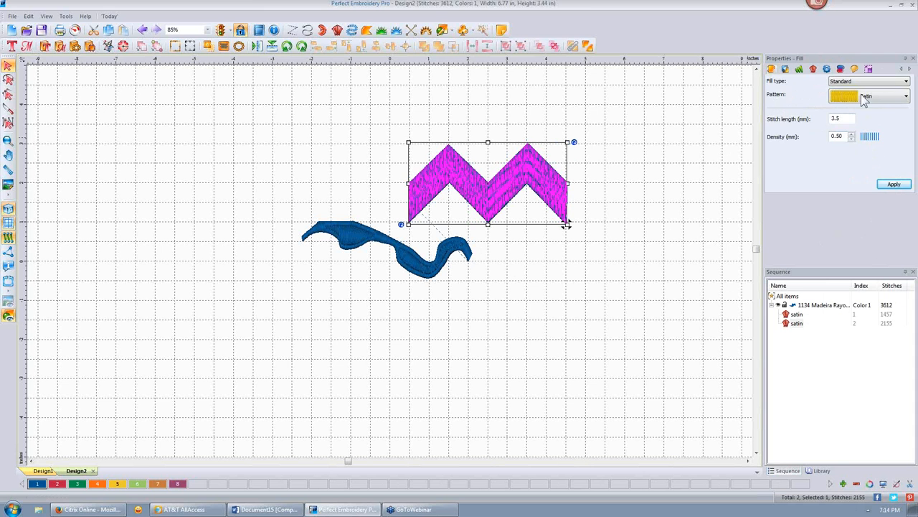
click(814, 69)
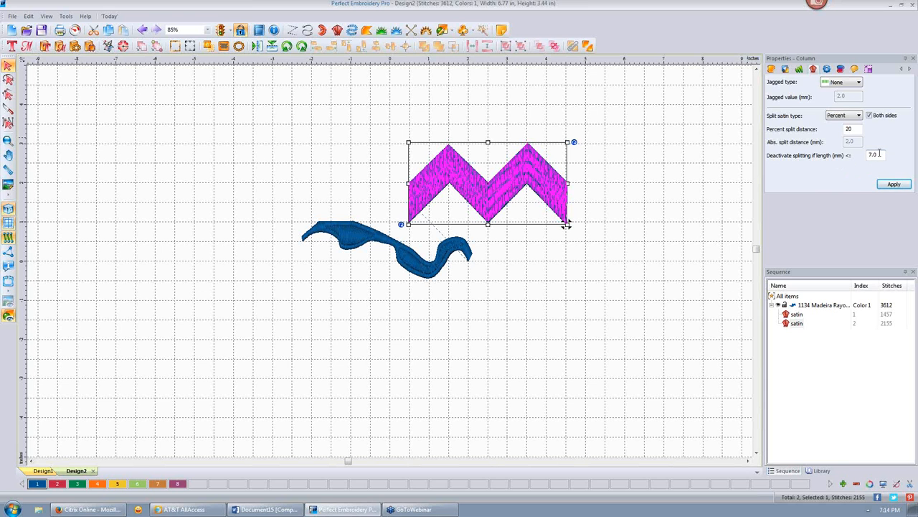
click(674, 159)
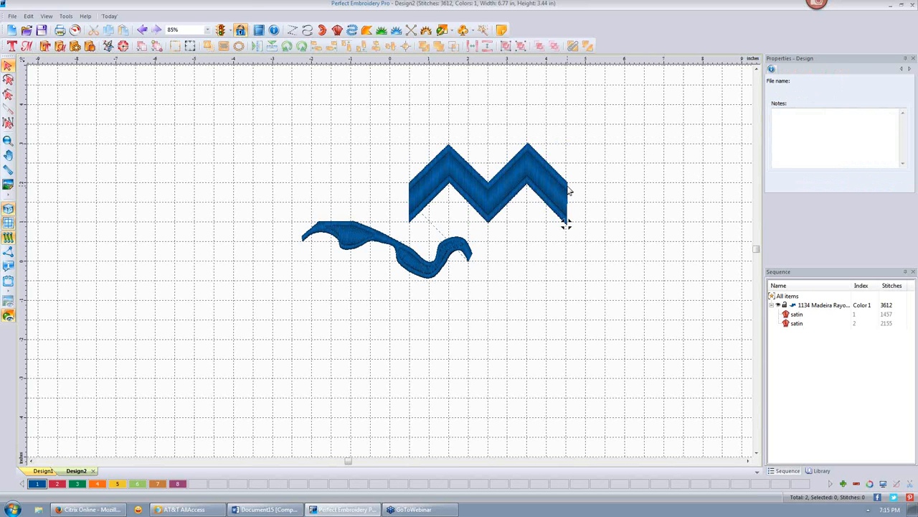
click(442, 184)
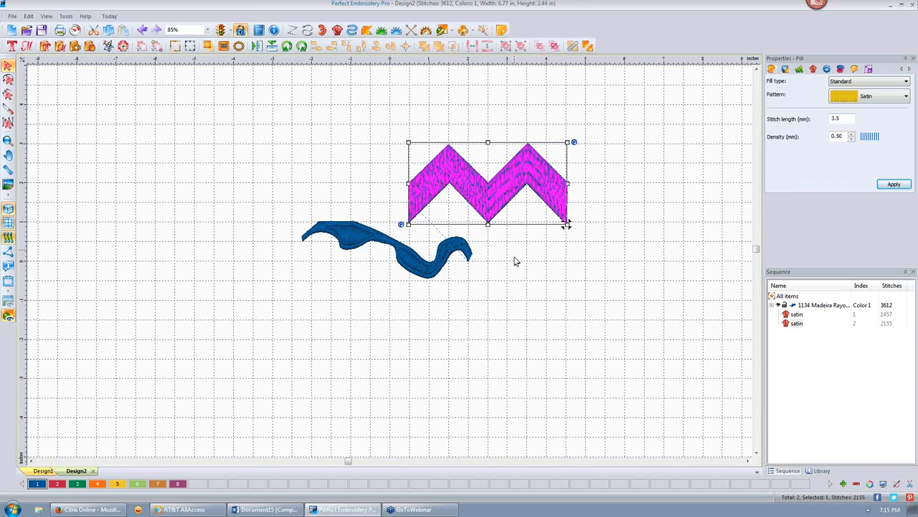
click(461, 256)
click(575, 295)
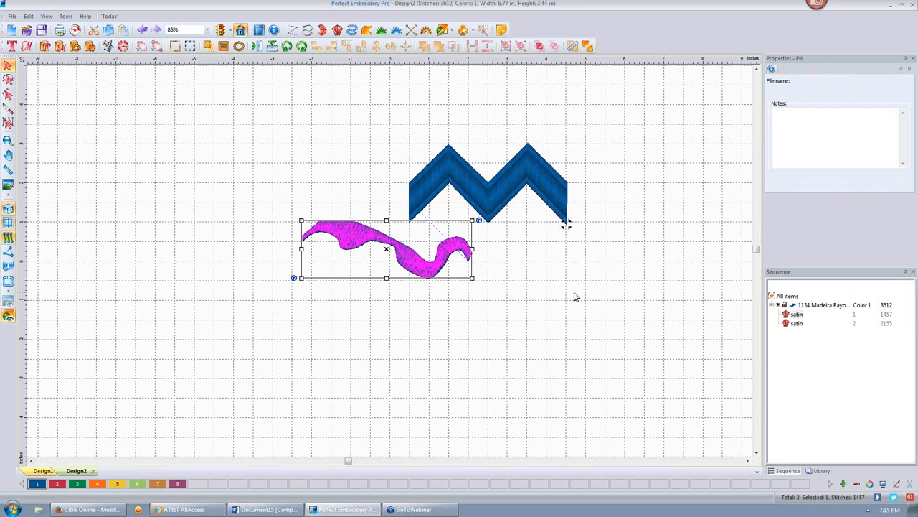
- Open Tools > General Options and show the Machine settings page
click(66, 19)
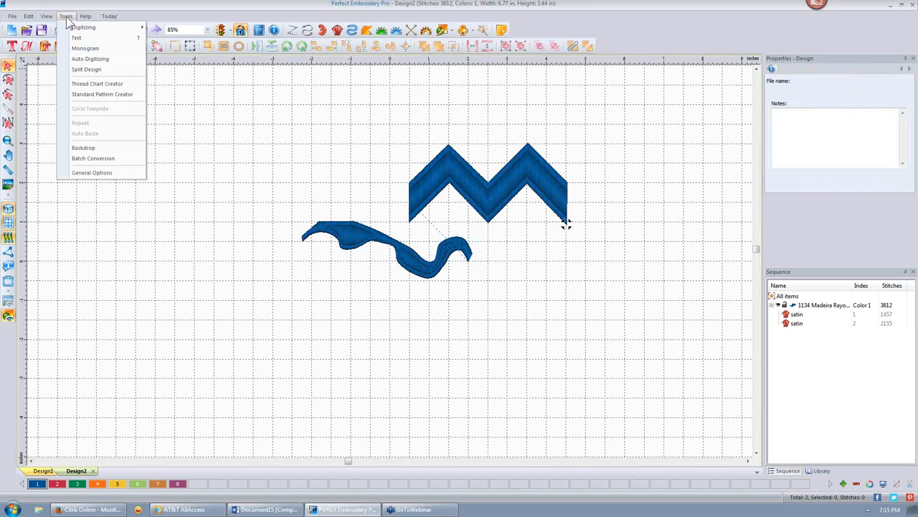
click(92, 173)
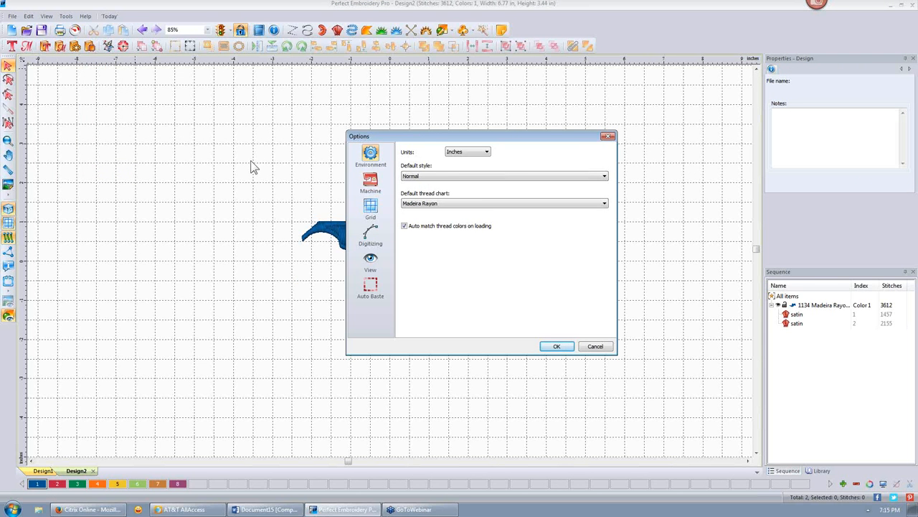
click(371, 183)
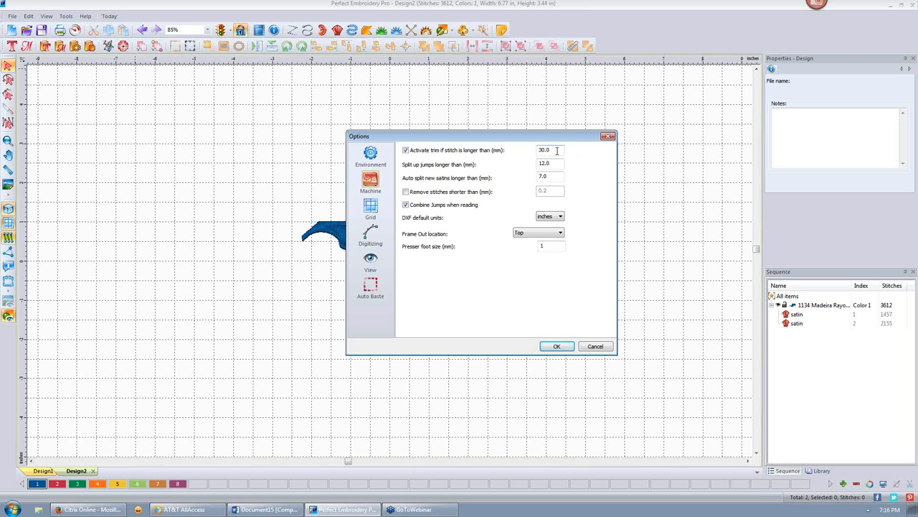
- Highlight the 30.0 mm trim value and move the Options dialog aside
drag(554, 150, 528, 152)
drag(545, 139, 261, 183)
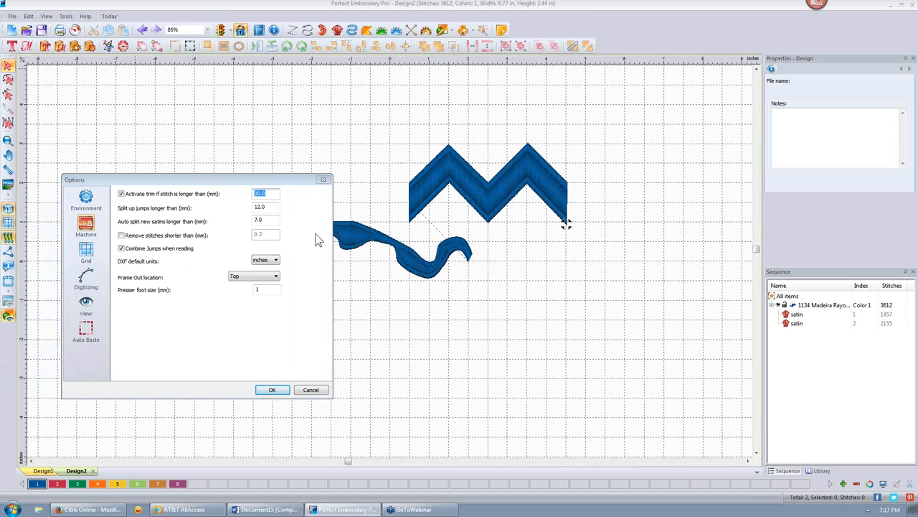
- Close the Options dialog and set the wave's split satin type to Random
click(324, 180)
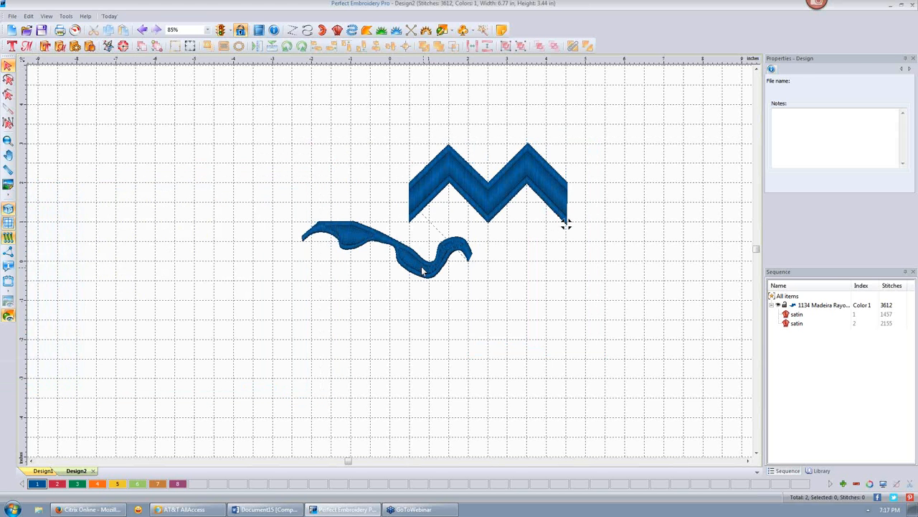
click(420, 265)
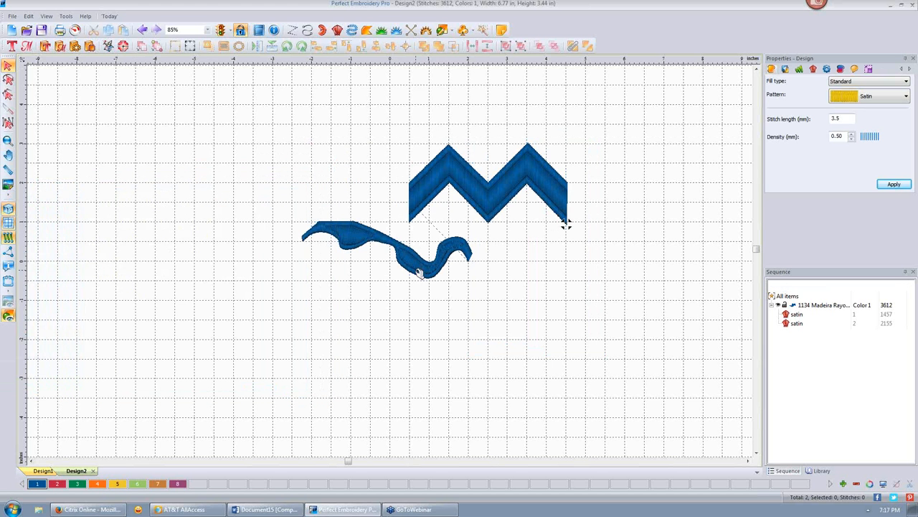
click(813, 69)
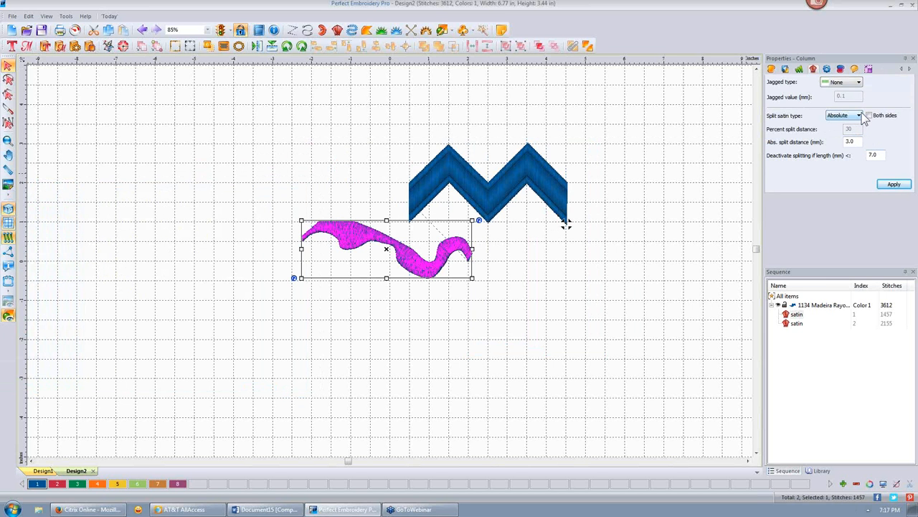
click(859, 116)
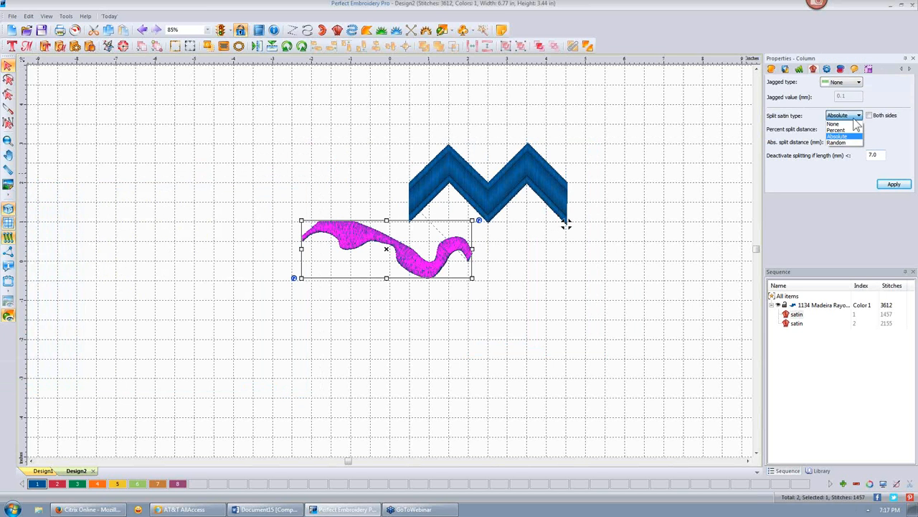
click(848, 142)
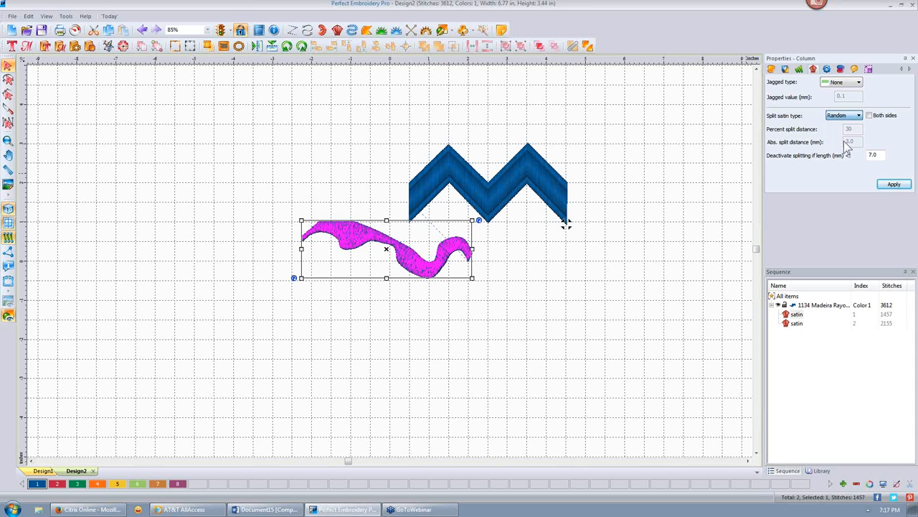
click(894, 185)
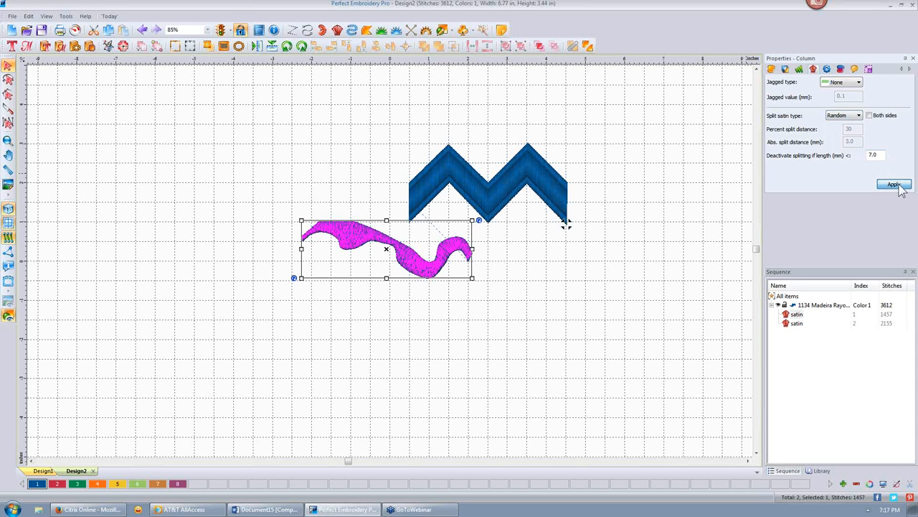
click(668, 210)
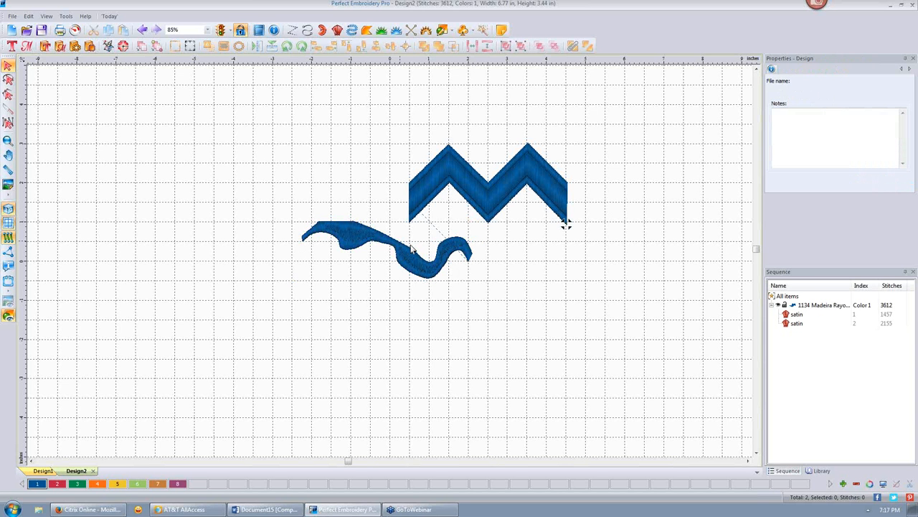
scroll(416, 270, up, 4)
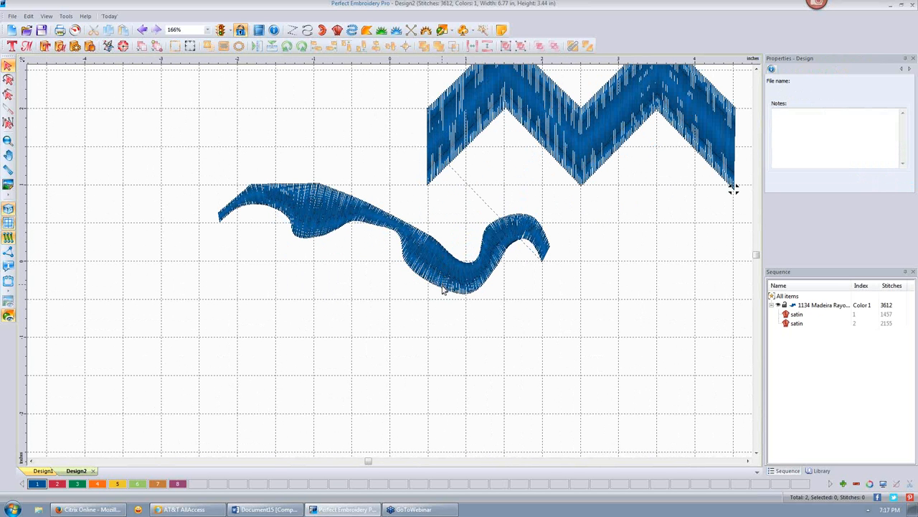
- In General Options, enable removing stitches shorter than 0.2 mm, keeping Top as frame-out location
click(66, 15)
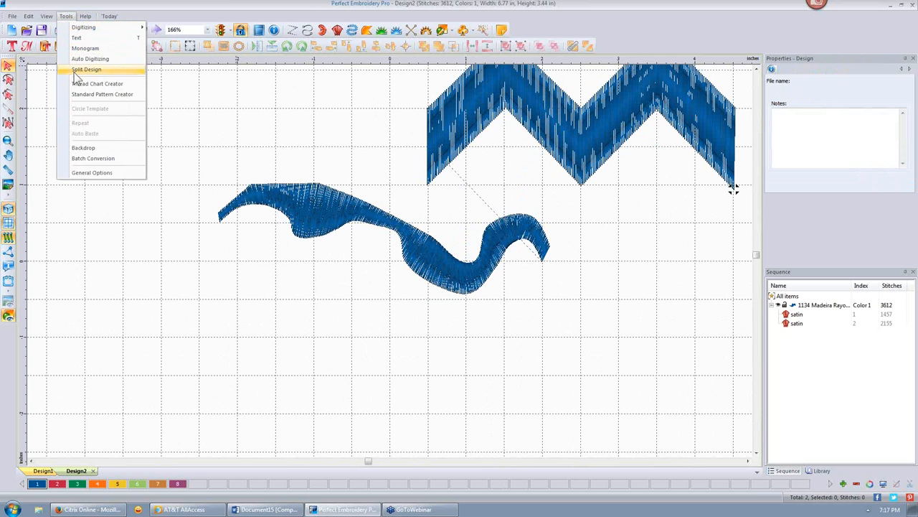
click(97, 173)
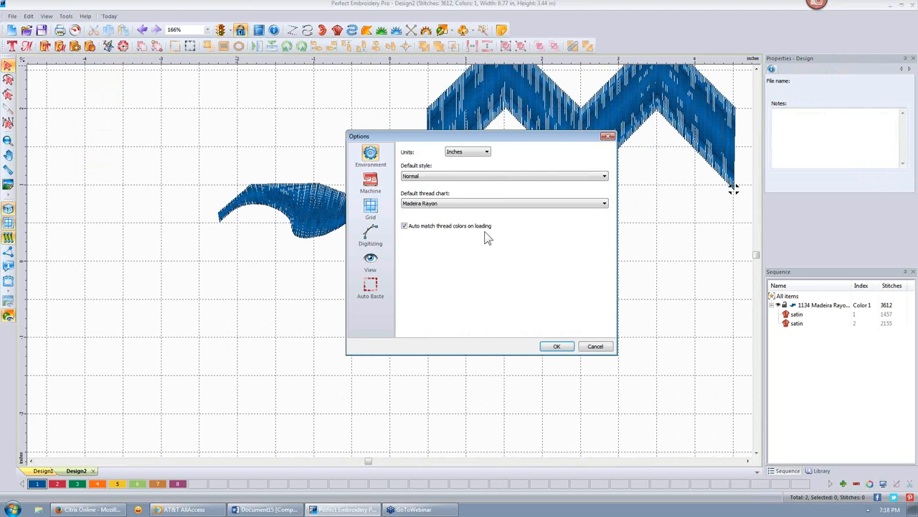
click(373, 188)
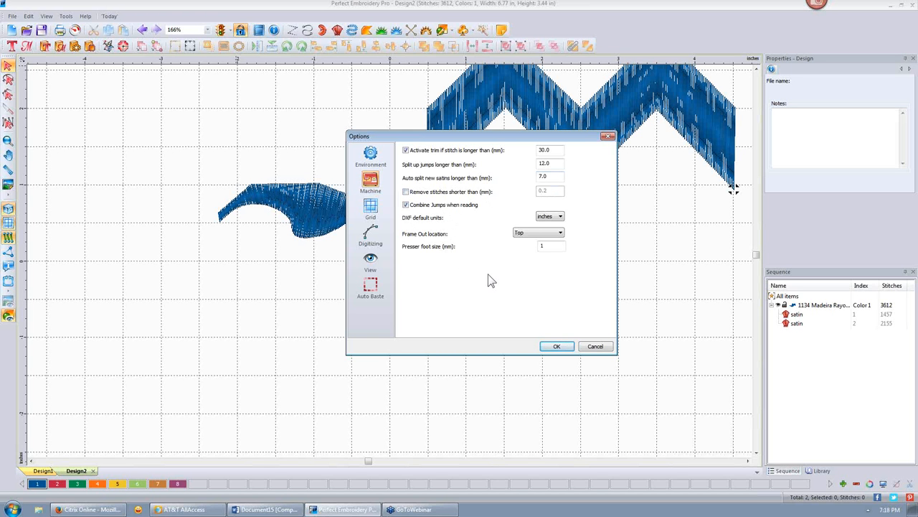
click(405, 191)
click(560, 233)
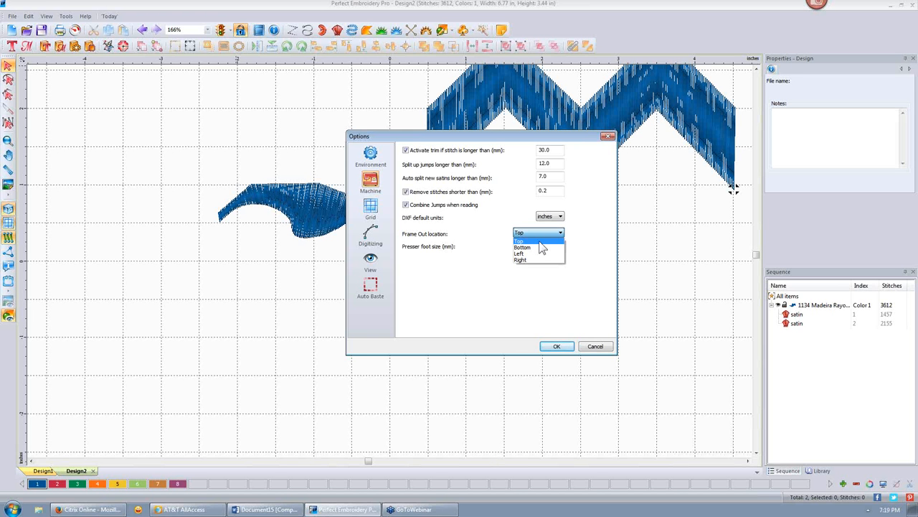
click(595, 247)
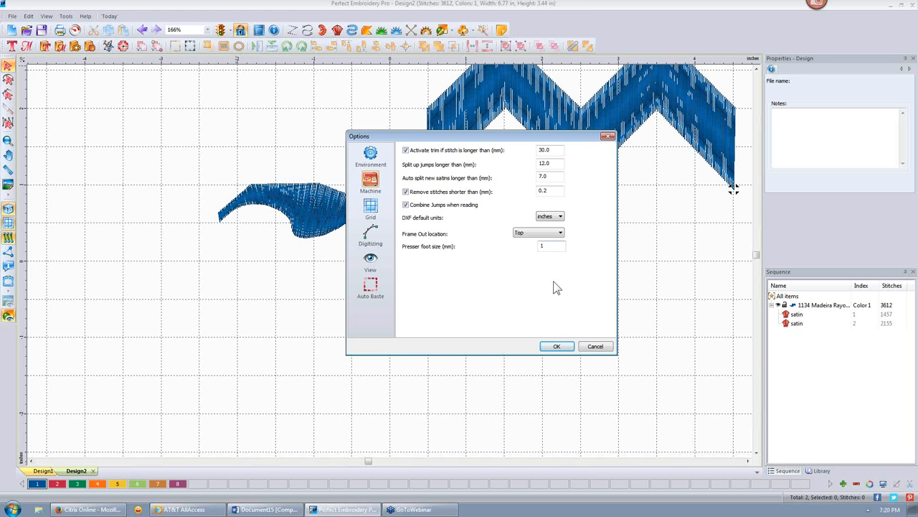
- Review the Digitizing and View pages, keeping the pink highlight colour, and confirm the options
click(372, 234)
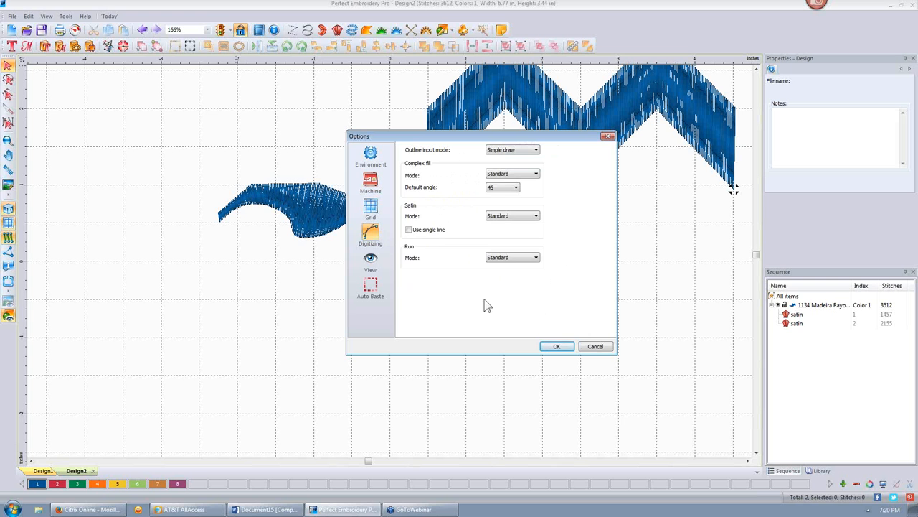
click(374, 265)
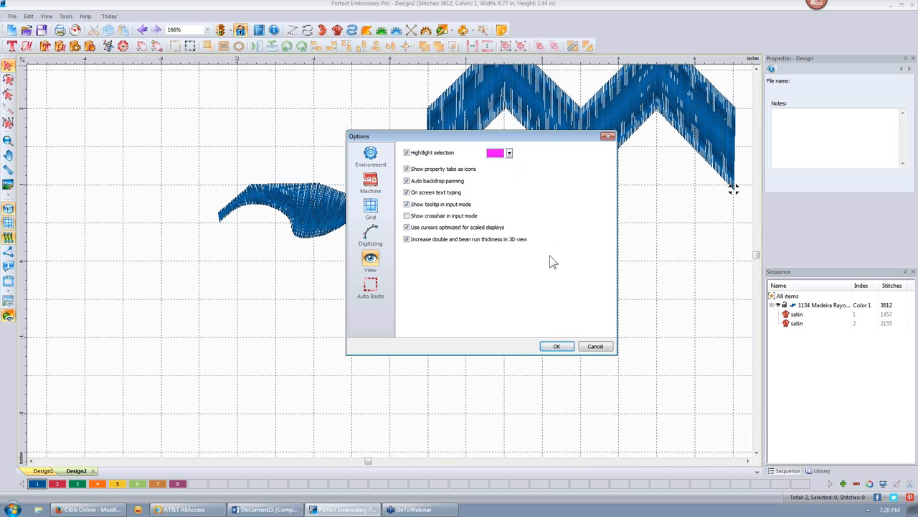
click(509, 154)
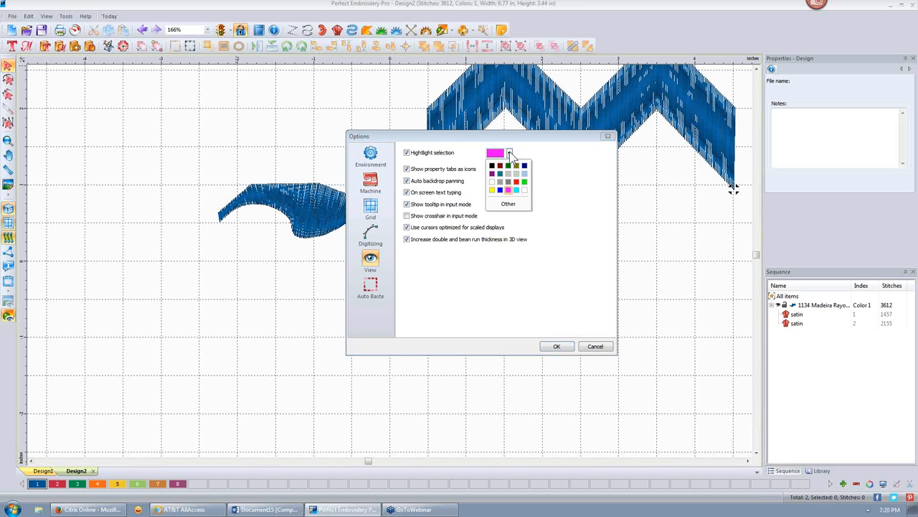
click(510, 155)
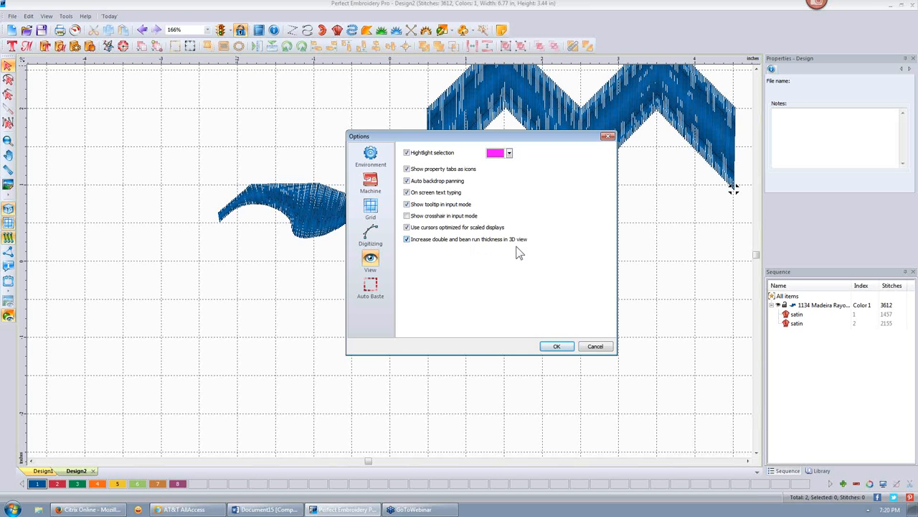
click(560, 347)
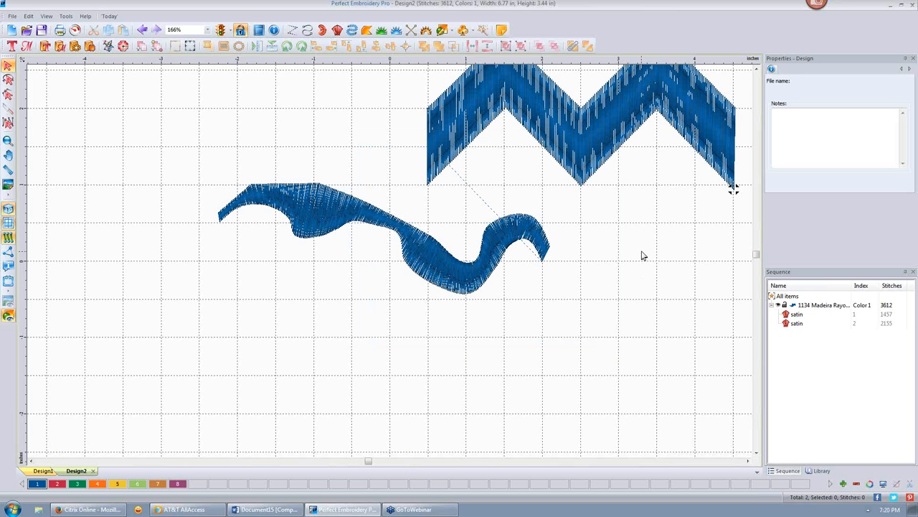
- Start a new blank design and switch to the single-line Steil tool
scroll(642, 255, down, 3)
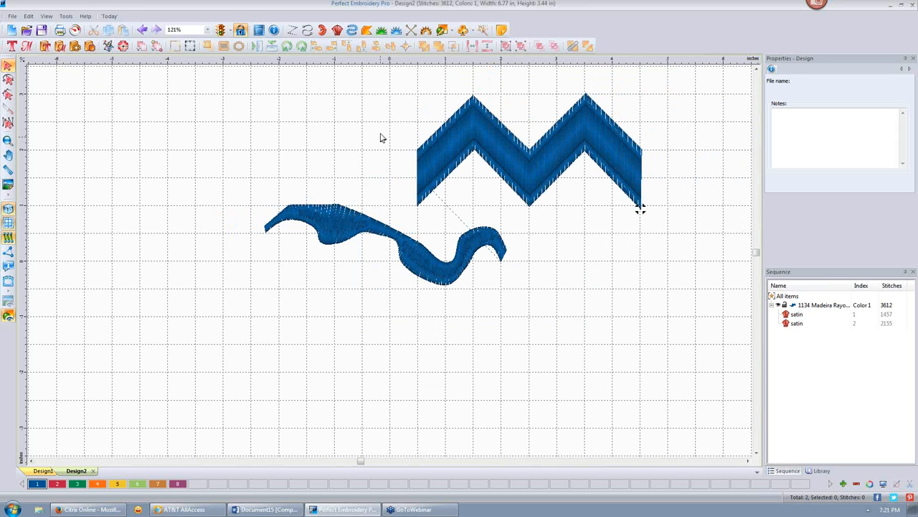
click(12, 31)
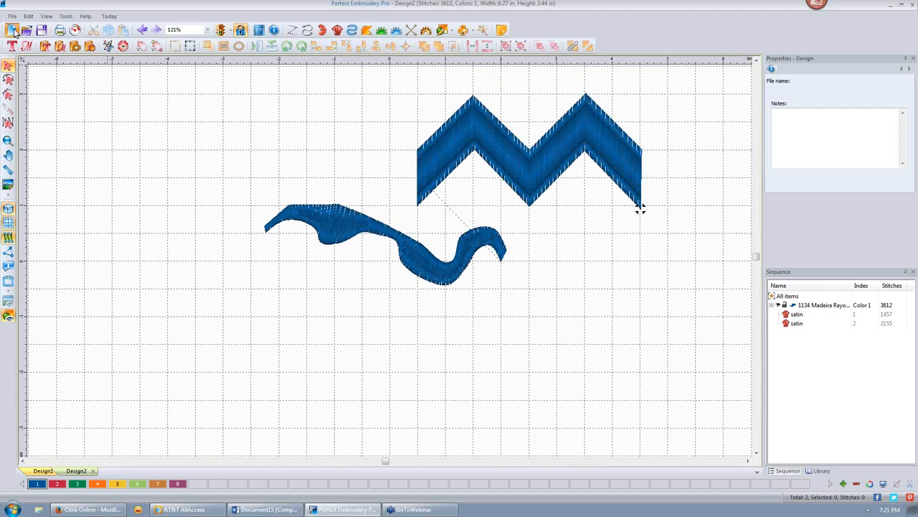
click(352, 29)
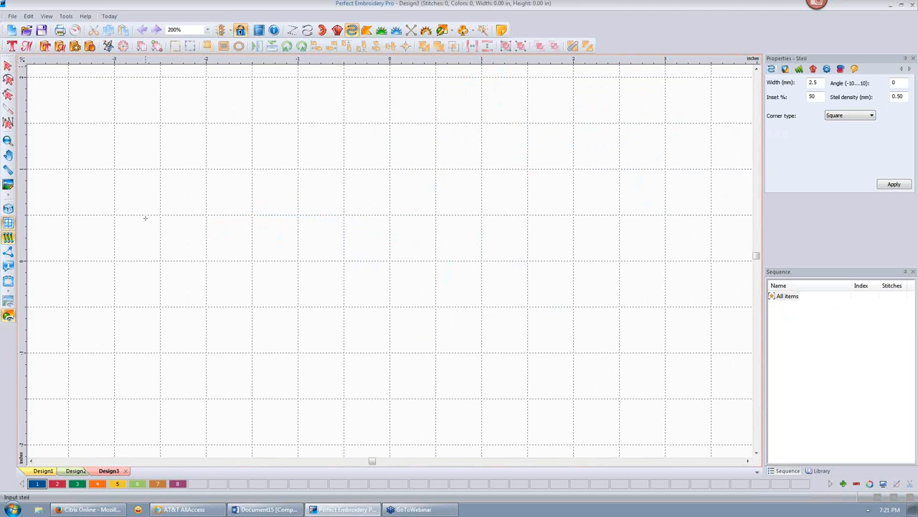
- Draw the wavy steil line point by point and finish it as a 1737-stitch stroke
click(237, 188)
click(336, 179)
click(419, 233)
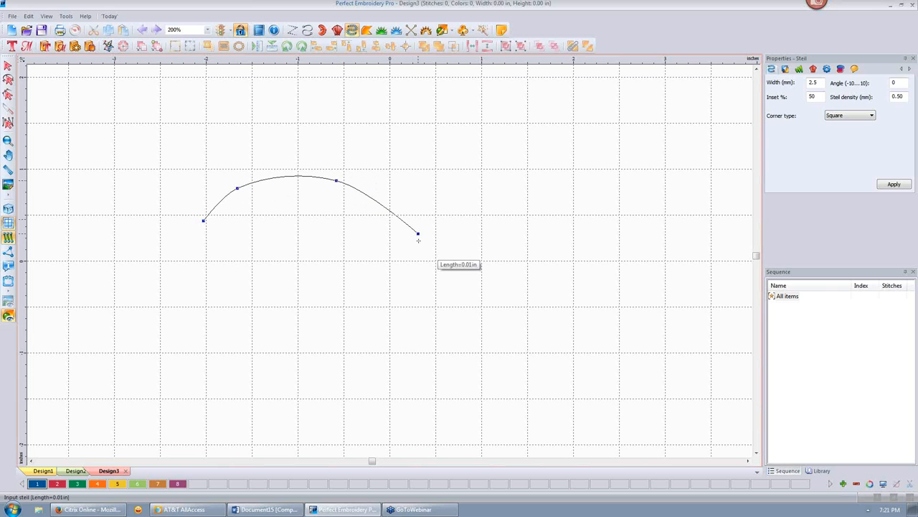
click(473, 336)
click(519, 293)
click(541, 220)
click(589, 144)
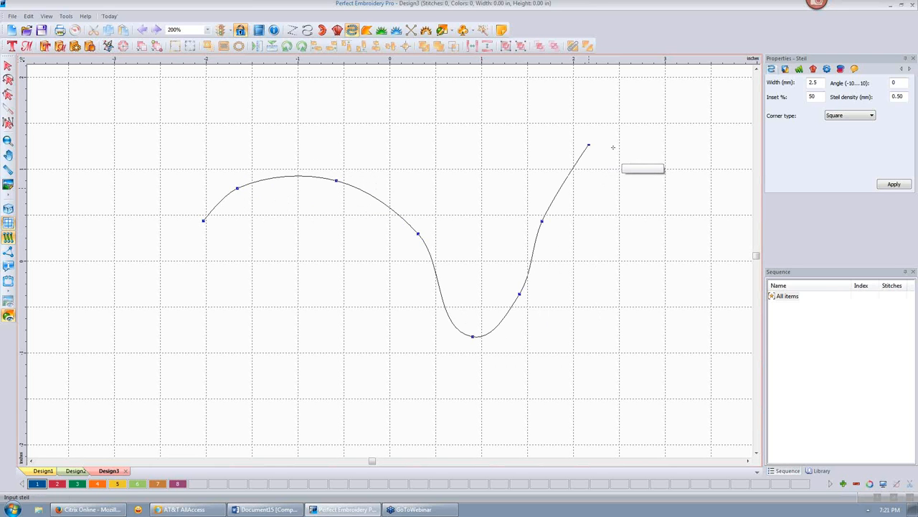
click(633, 160)
click(686, 195)
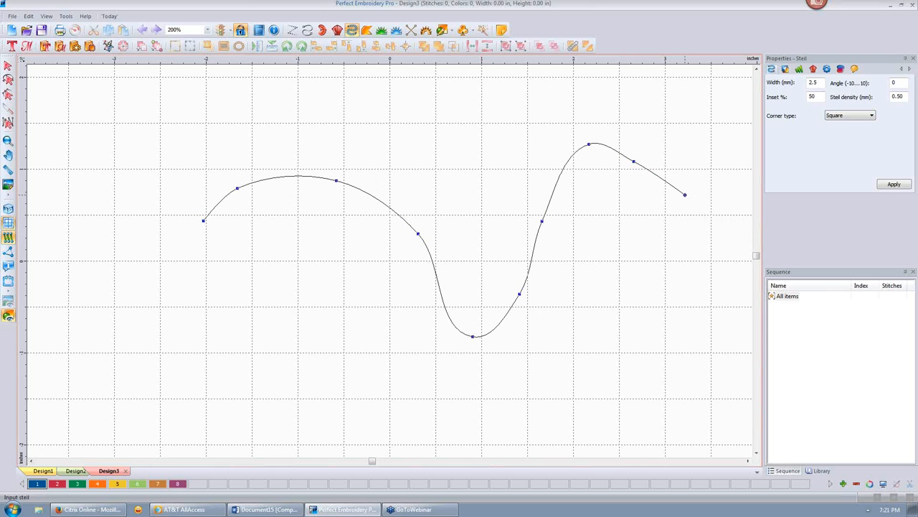
click(612, 227)
click(581, 259)
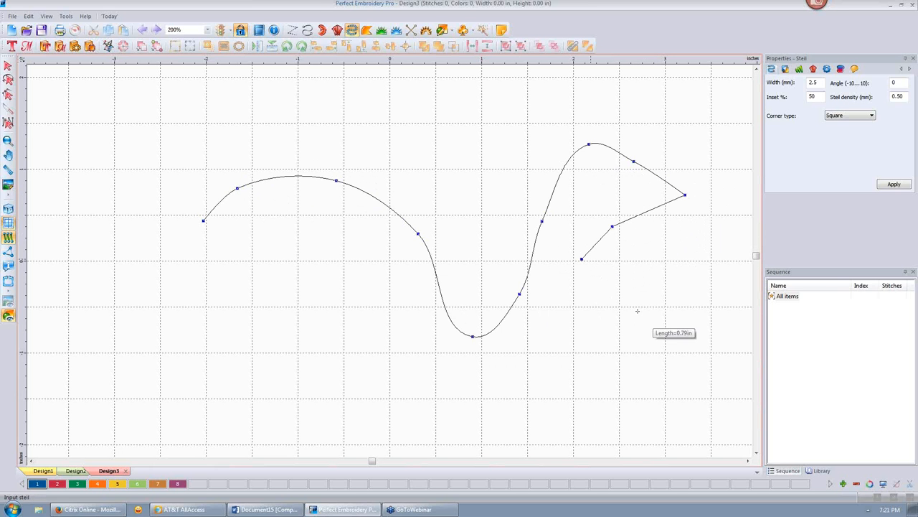
double_click(667, 244)
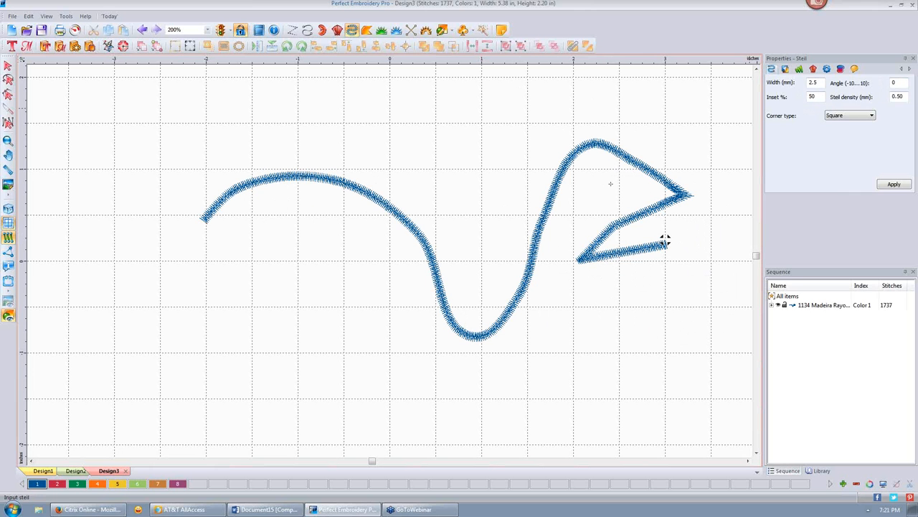
click(7, 66)
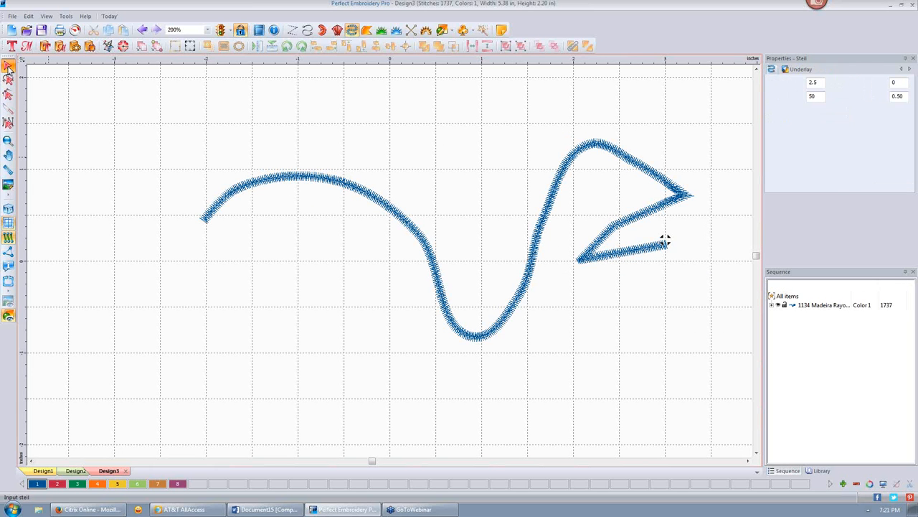
click(355, 193)
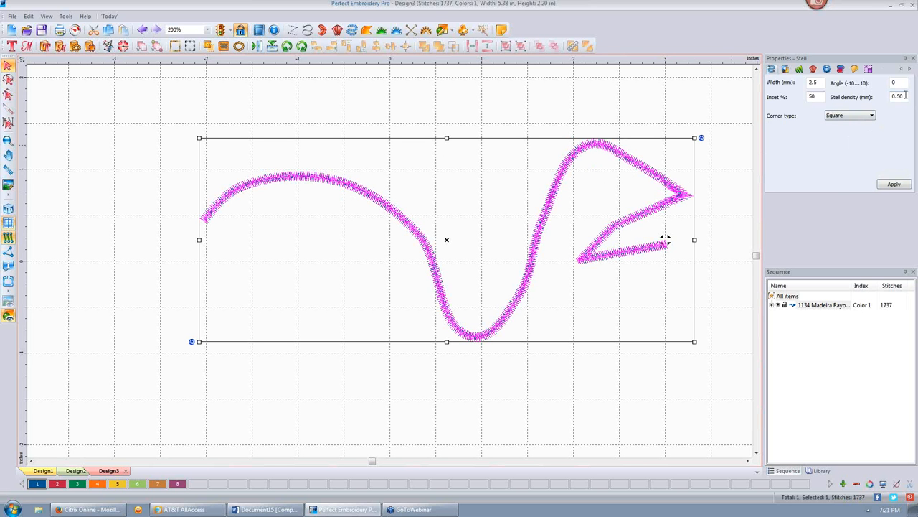
drag(905, 96, 898, 95)
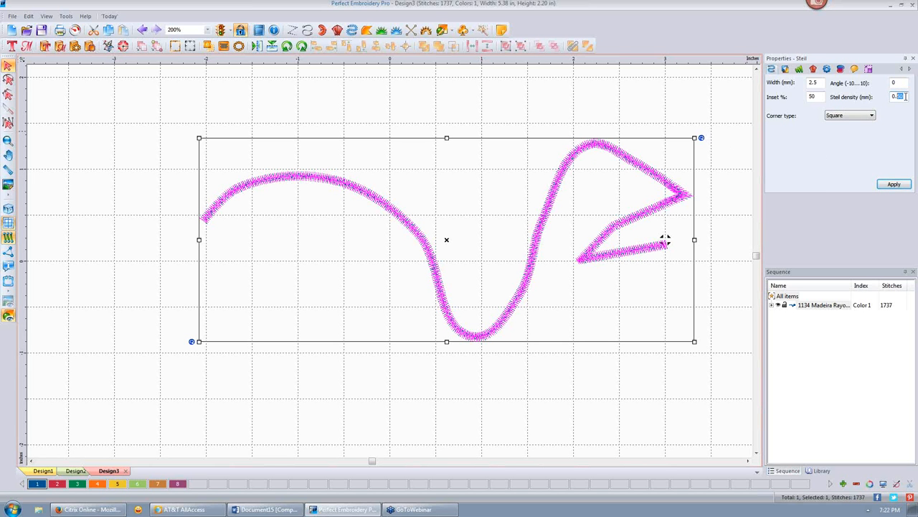
click(637, 175)
scroll(636, 175, up, 6)
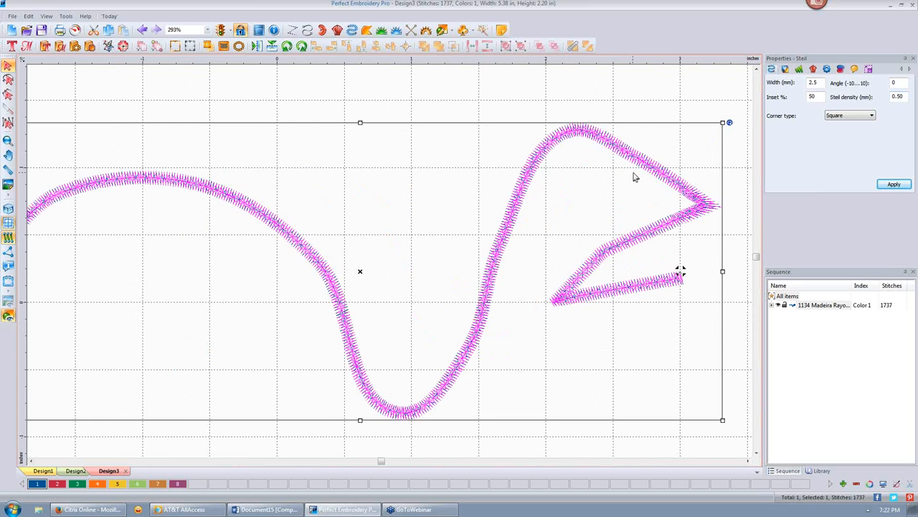
double_click(903, 97)
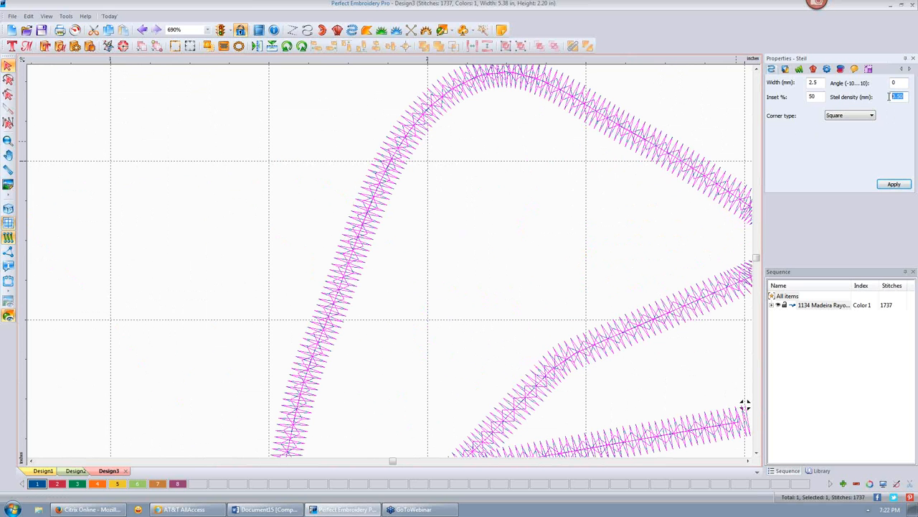
text(1.00)
click(885, 186)
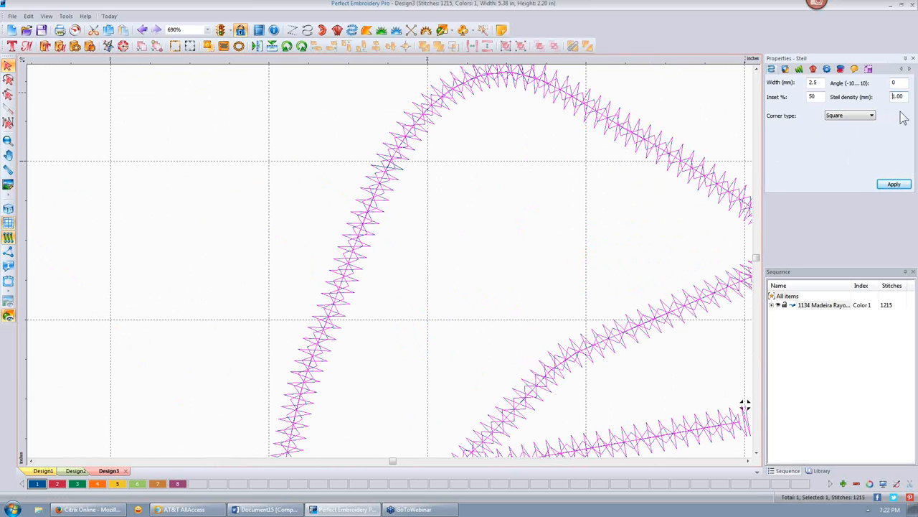
drag(907, 97, 891, 104)
text(.2)
click(895, 185)
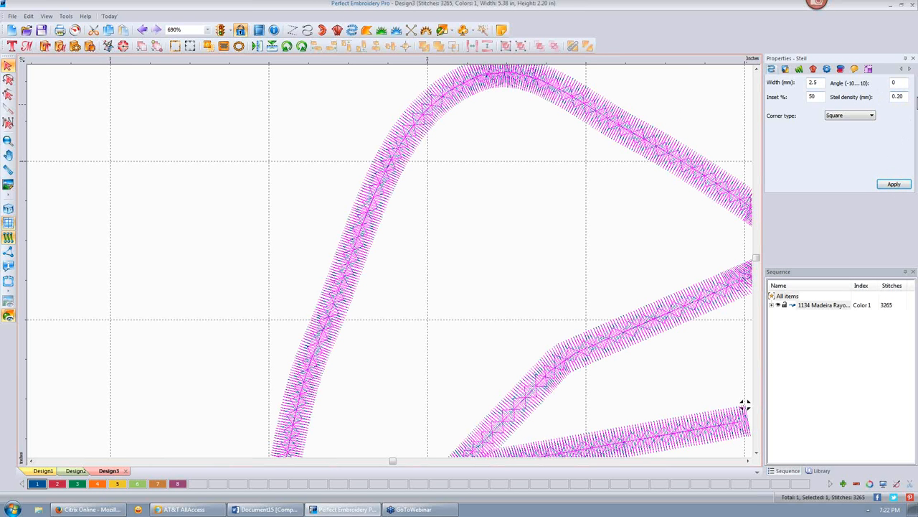
drag(907, 97, 893, 91)
key(BackSpace)
click(894, 184)
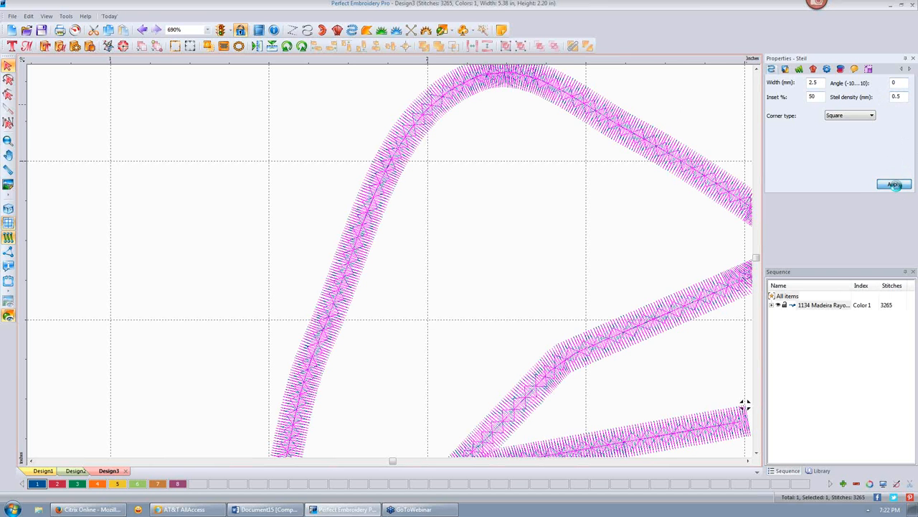
click(632, 201)
scroll(632, 202, down, 2)
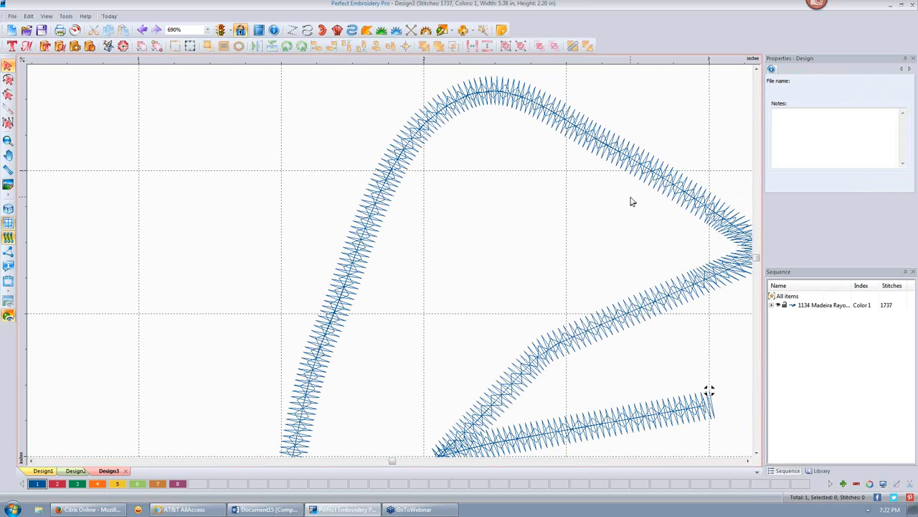
scroll(632, 201, down, 2)
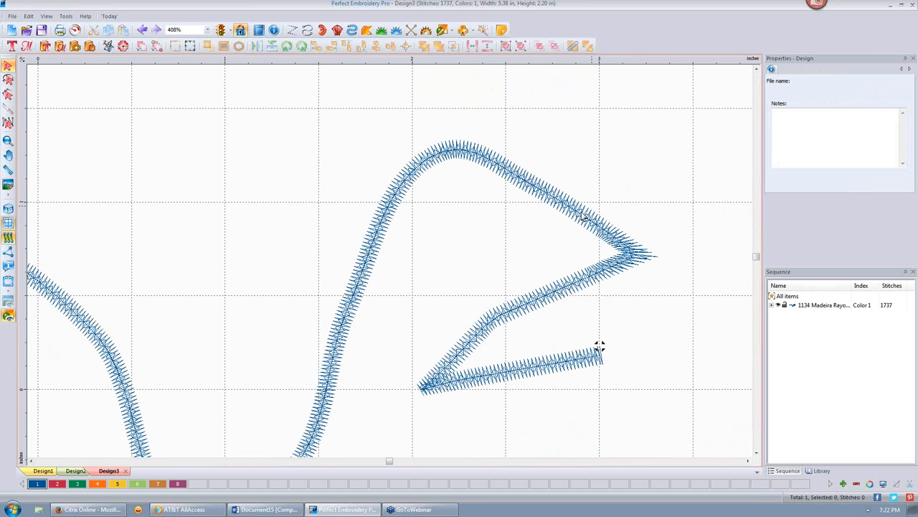
click(584, 216)
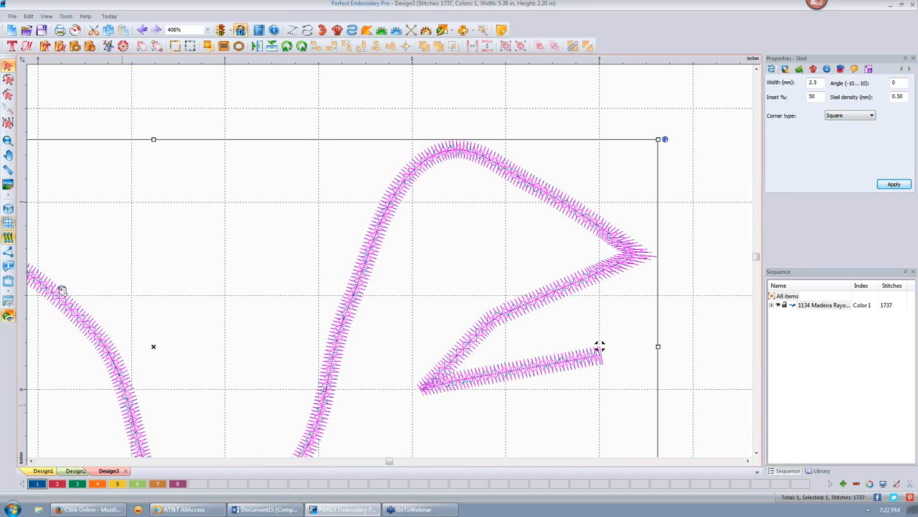
- In realistic view, change the steil line's corner type from Square to Extended, giving 1753 stitches
click(9, 208)
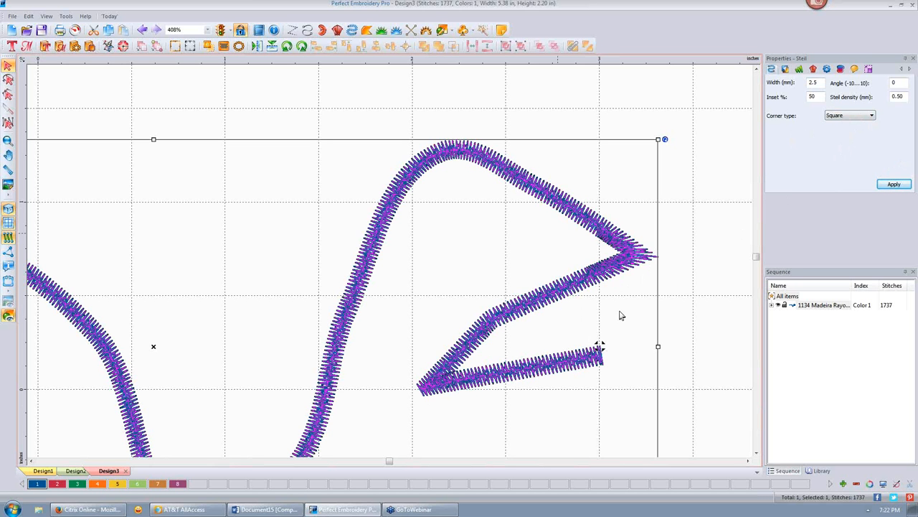
click(700, 260)
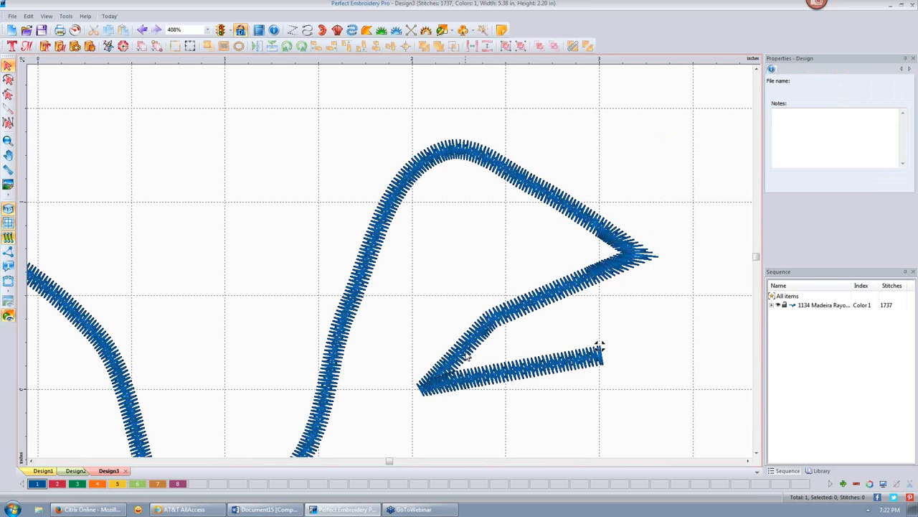
click(441, 387)
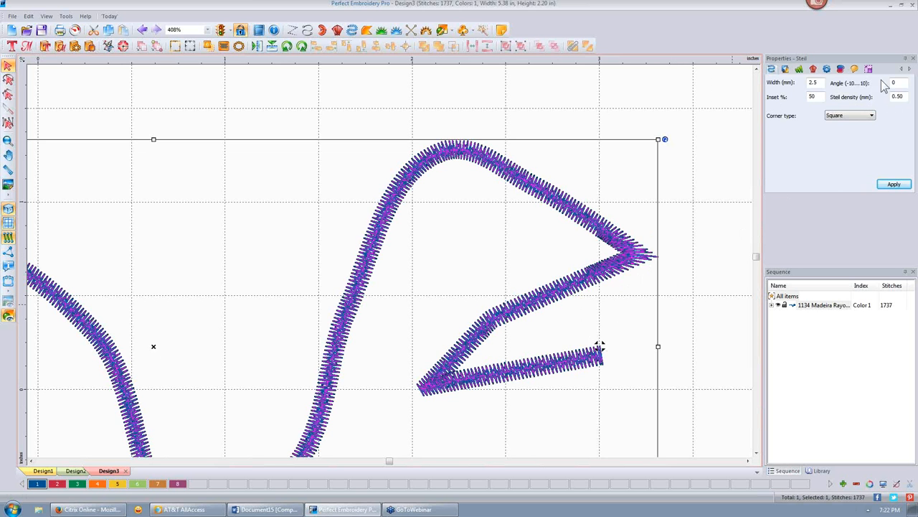
click(872, 118)
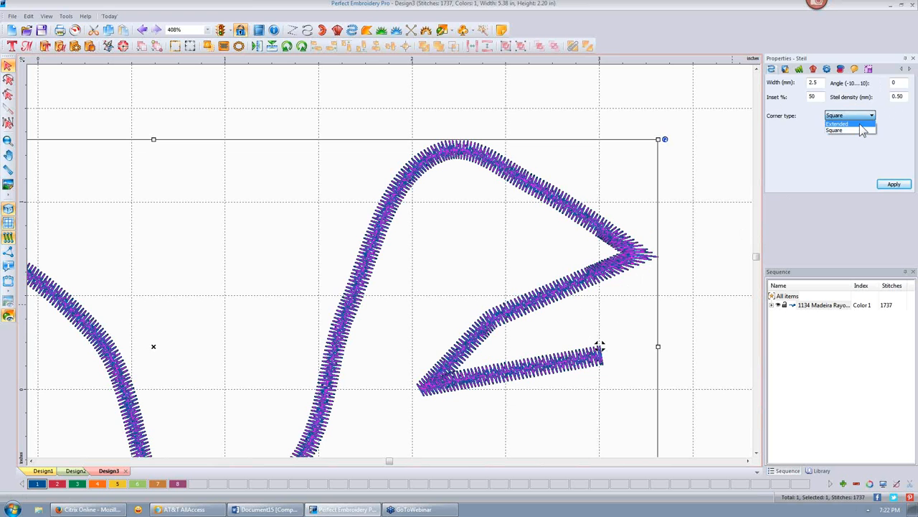
click(861, 124)
click(894, 184)
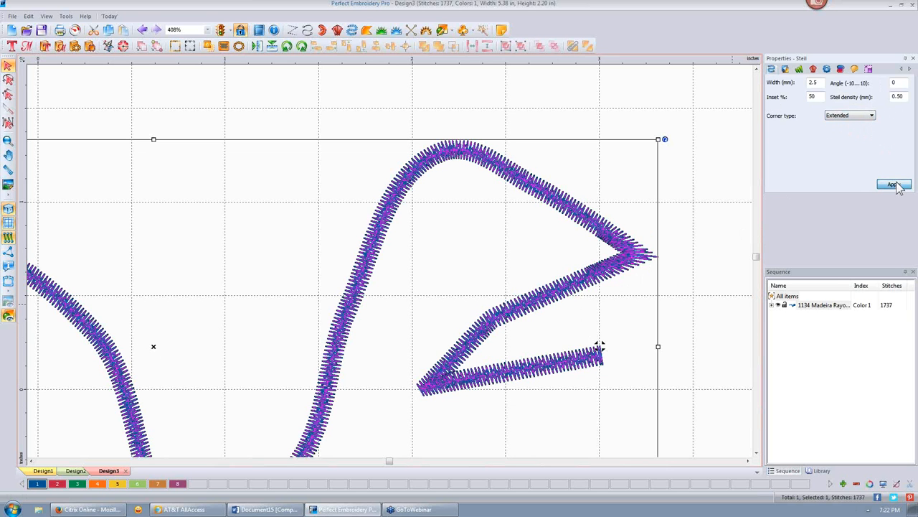
click(706, 260)
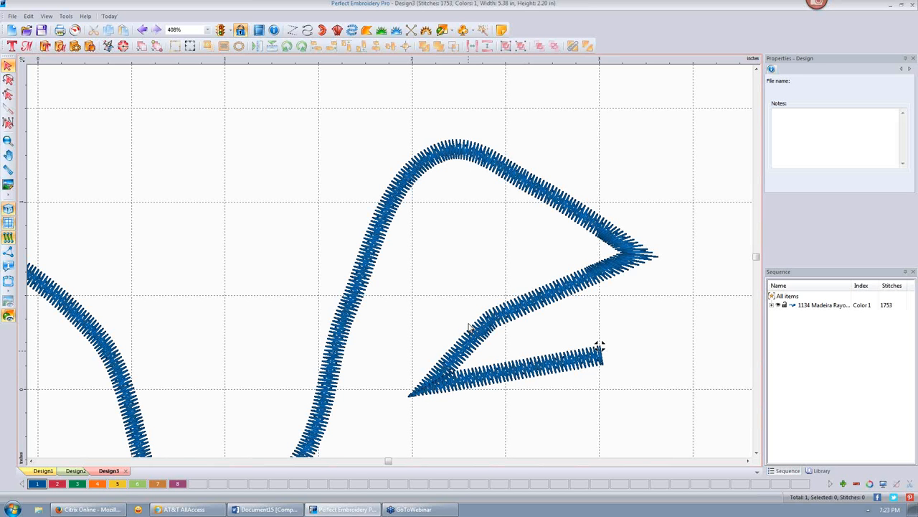
scroll(469, 323, down, 3)
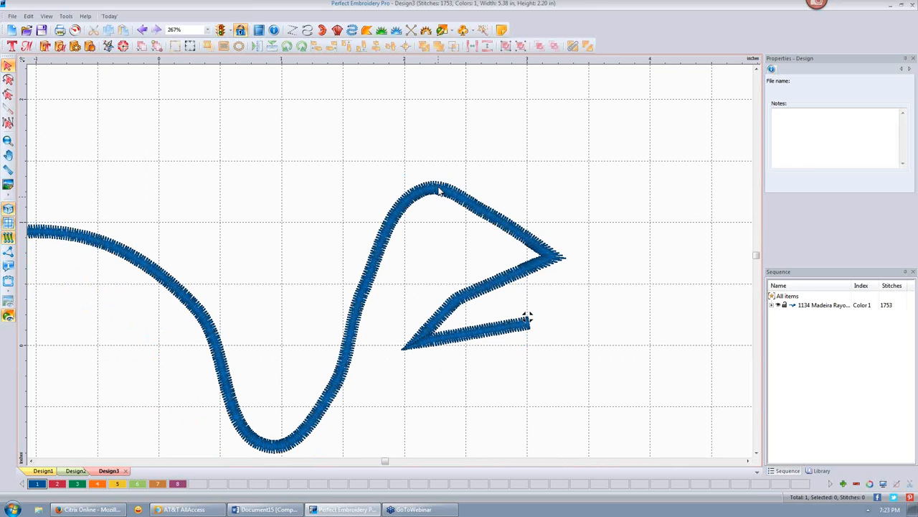
- Try the line's underlay options, ending with Center Line and Zig-Zag checked
click(440, 190)
click(439, 190)
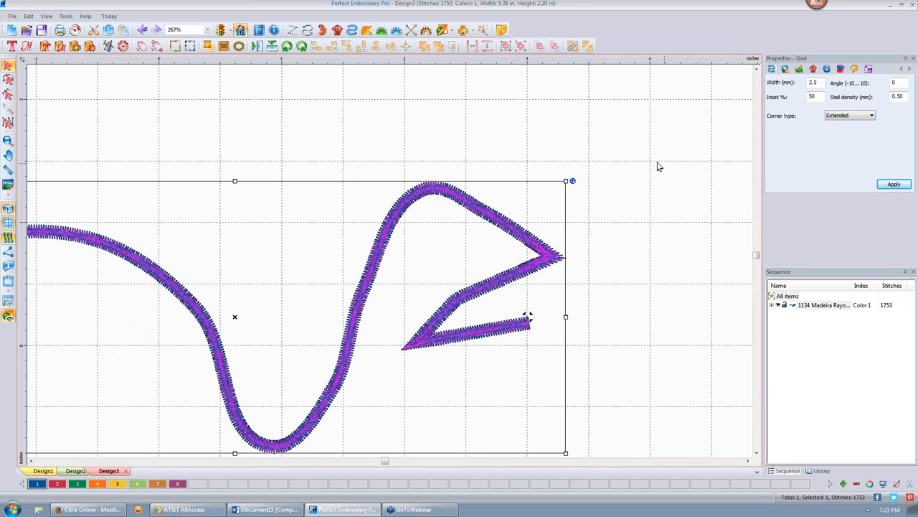
click(786, 70)
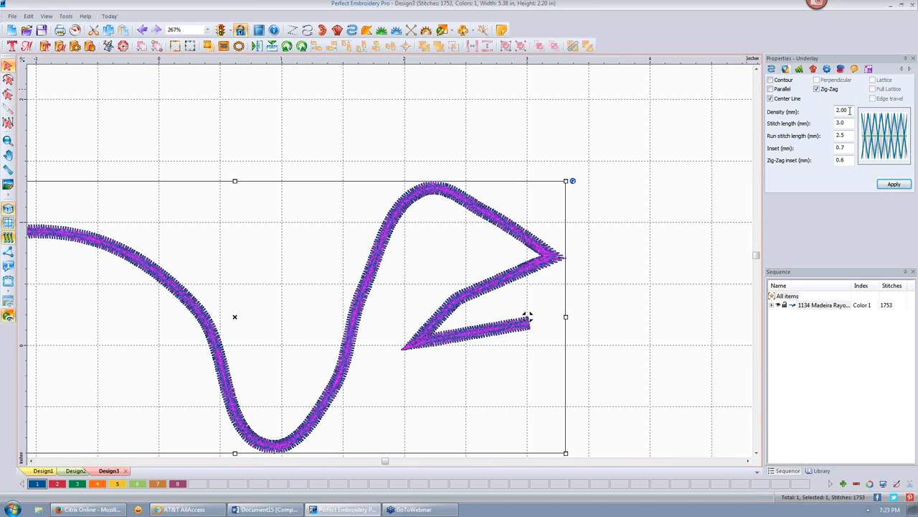
click(817, 90)
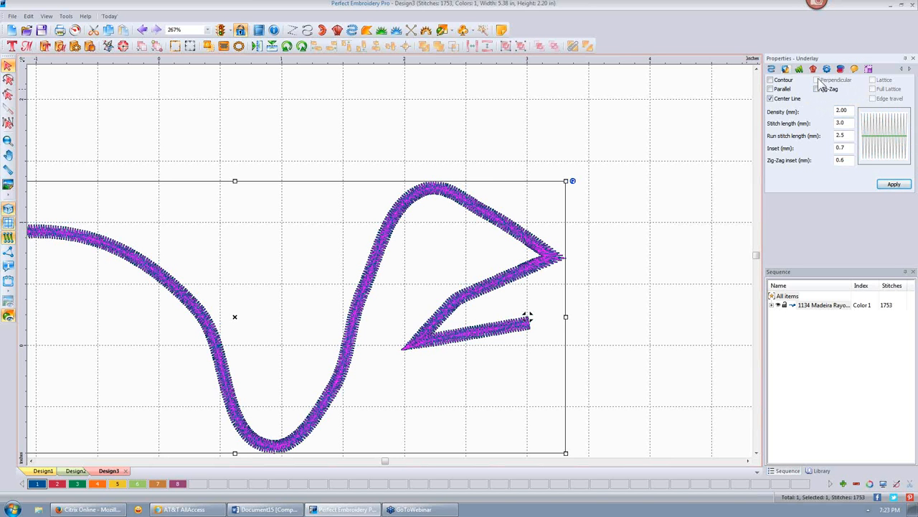
click(770, 89)
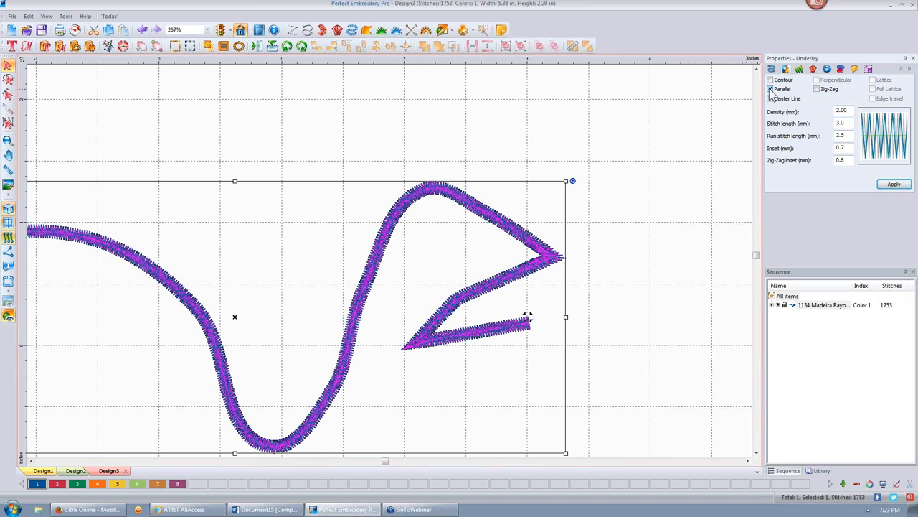
click(770, 98)
click(771, 80)
click(771, 80)
click(771, 80)
click(771, 90)
click(816, 90)
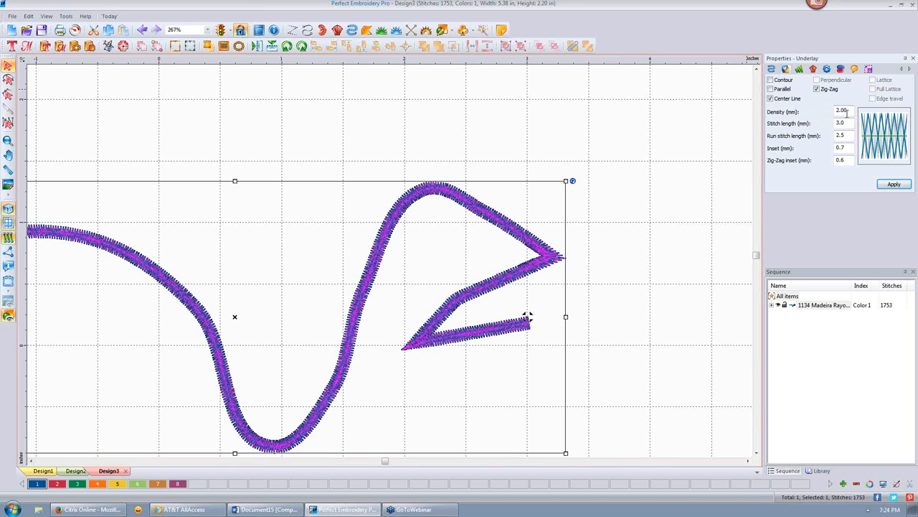
- Set the Zig-Zag underlay density from 2.00 to 5.00 mm and apply, leaving 1552 stitches
drag(851, 110, 821, 112)
text(5.)
click(894, 184)
click(623, 277)
scroll(526, 247, up, 3)
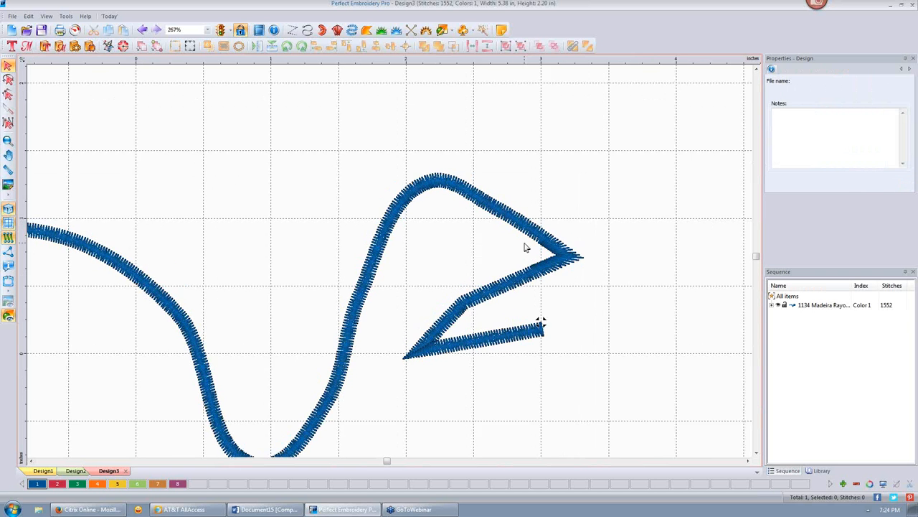
click(8, 209)
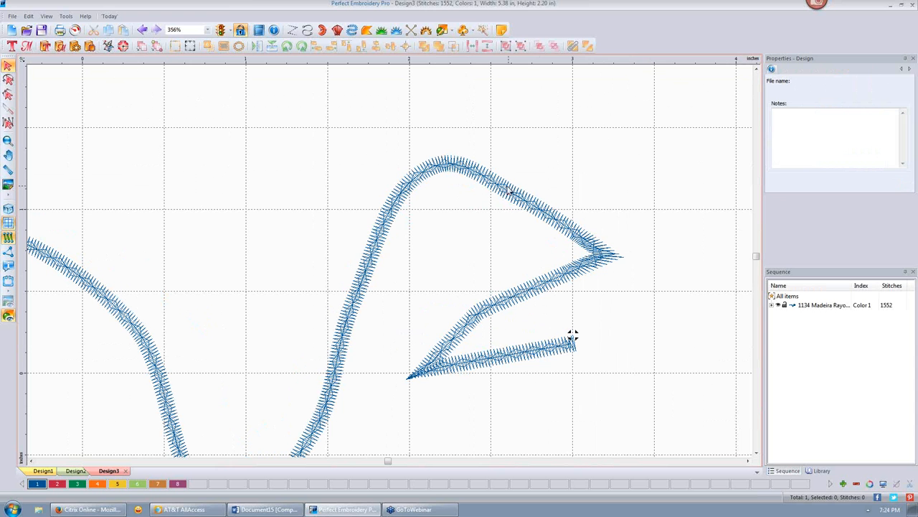
click(143, 30)
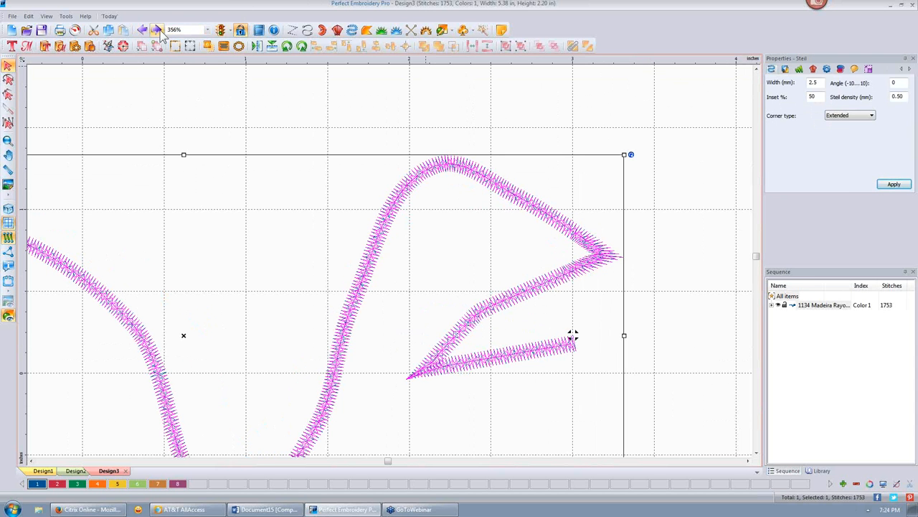
click(157, 31)
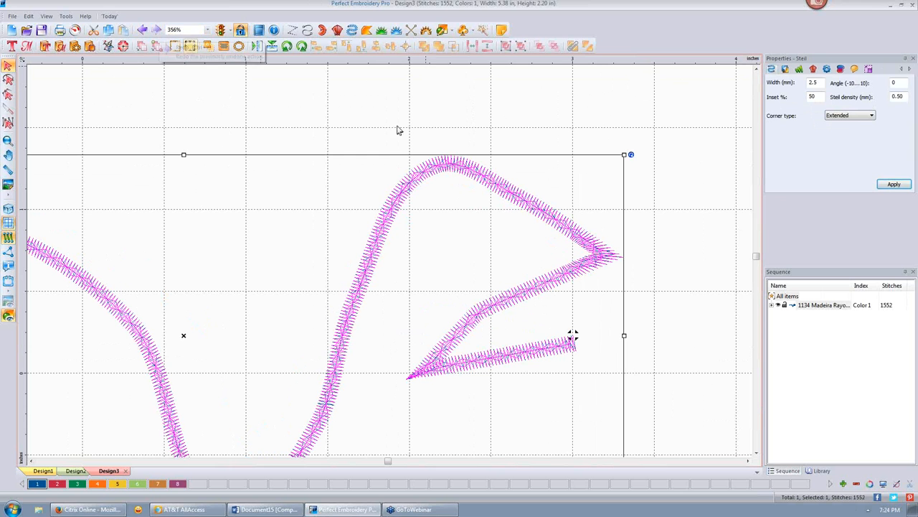
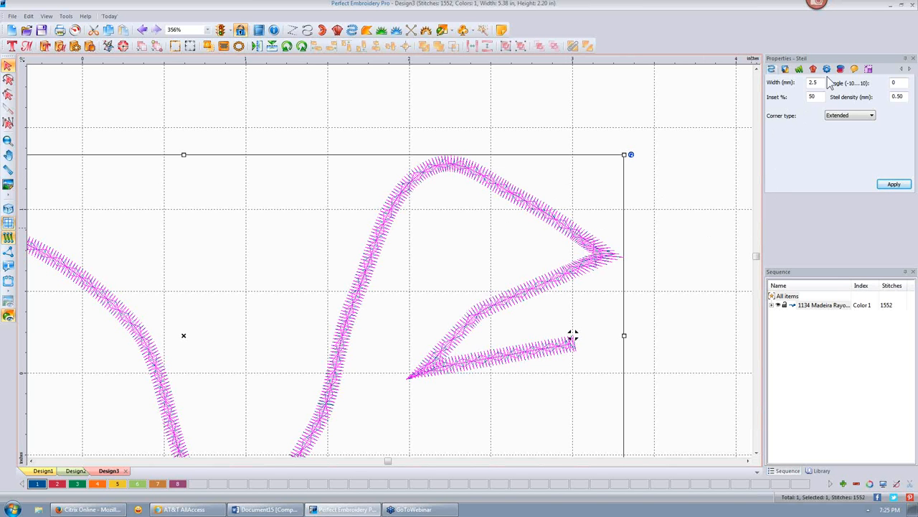
- Set the satin line's Zig-Zag underlay density to 1.00 mm and apply, giving 2134 stitches
double_click(894, 96)
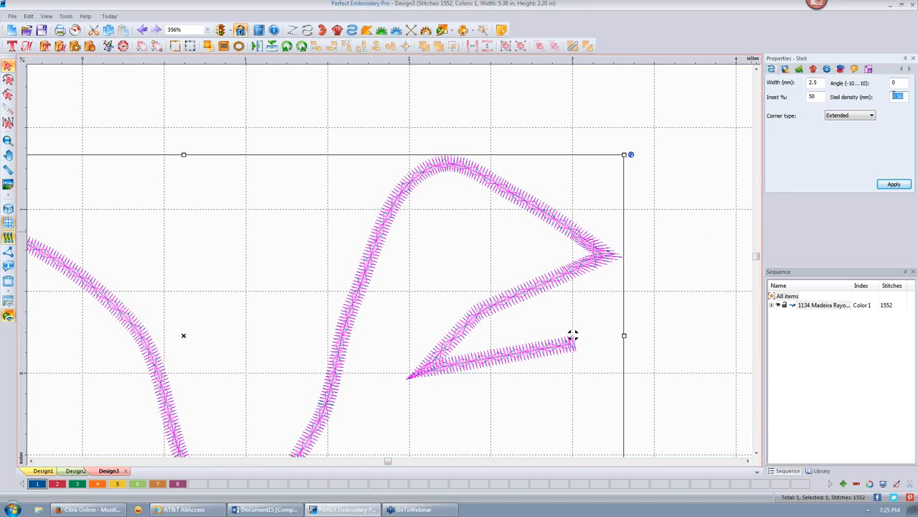
click(785, 68)
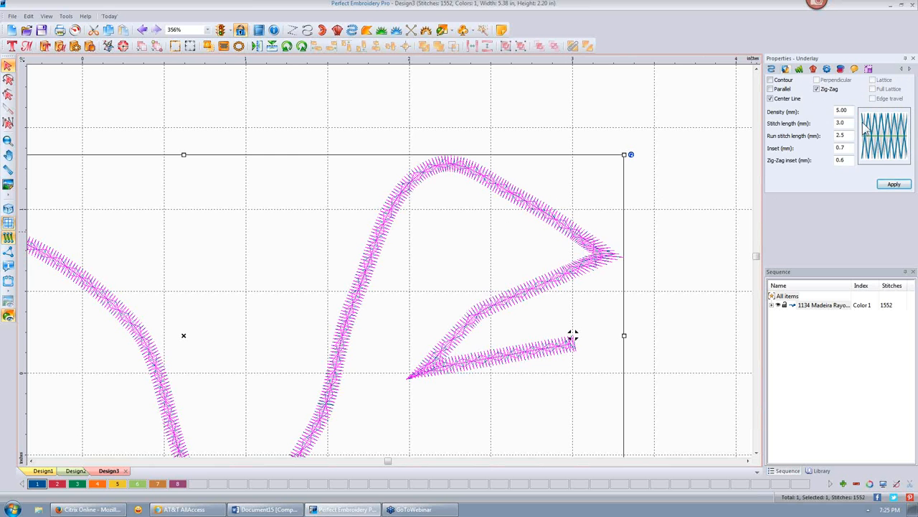
double_click(848, 110)
text(2)
text(1)
click(896, 184)
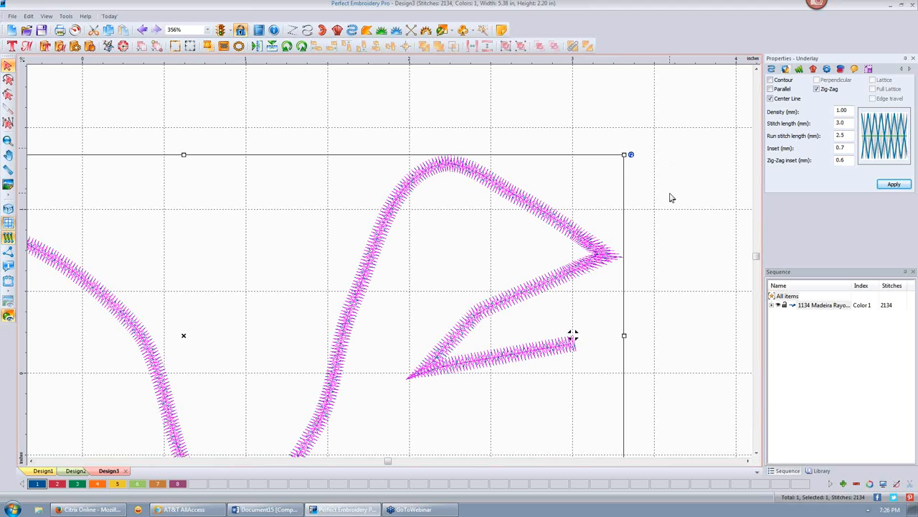
- Start a new blank Design4 with the complex fill tool and open the design Library
click(12, 30)
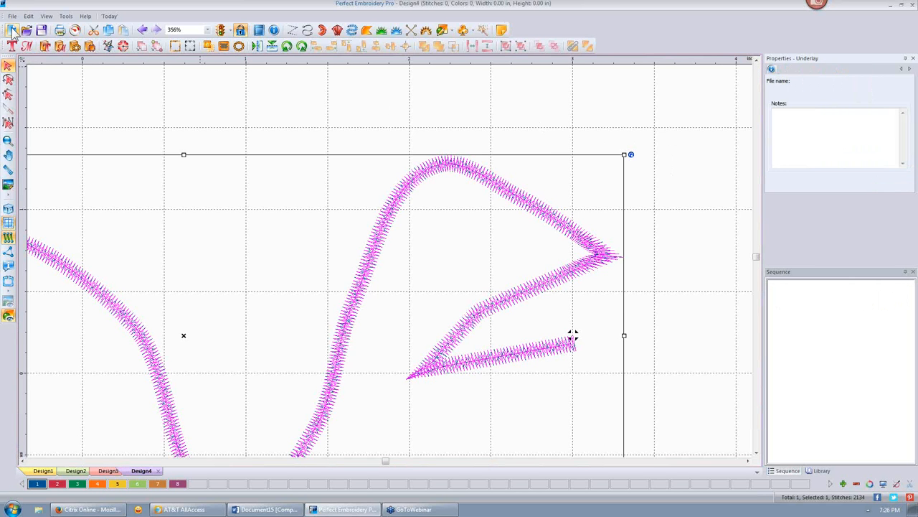
click(367, 33)
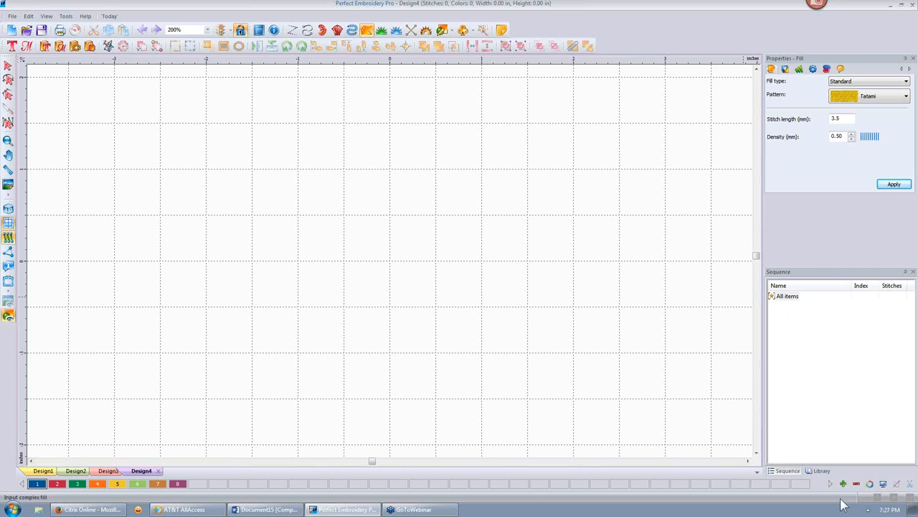
click(820, 471)
- Open the 1samples folder and scroll through its sample design thumbnails, starting at Butterfly.csd
click(799, 291)
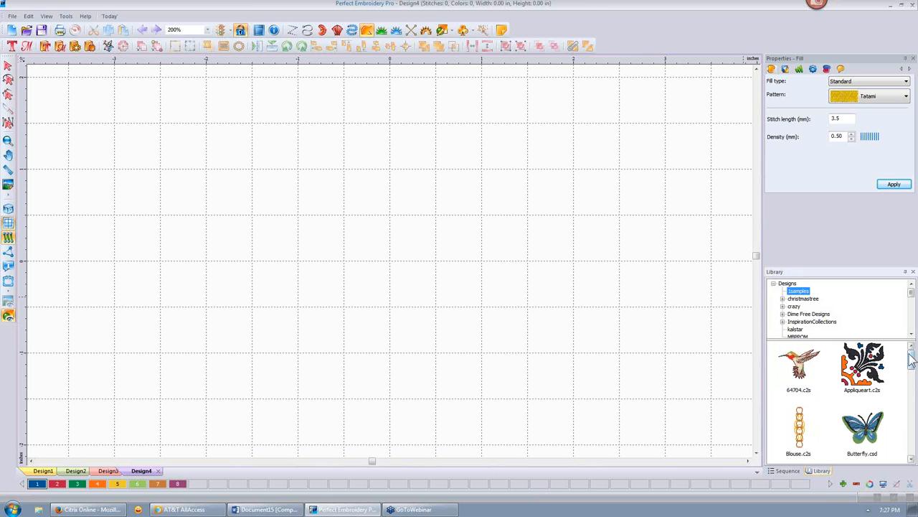
click(883, 420)
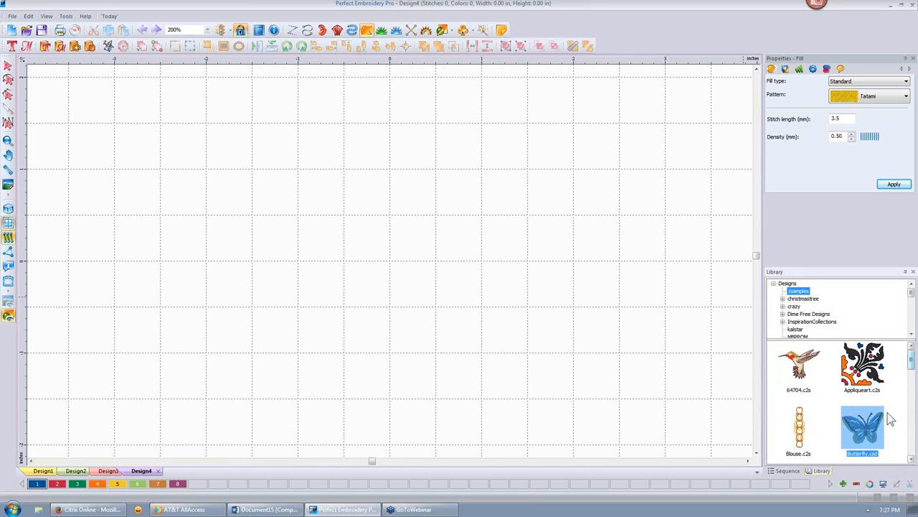
scroll(890, 418, down, 1)
scroll(889, 418, down, 5)
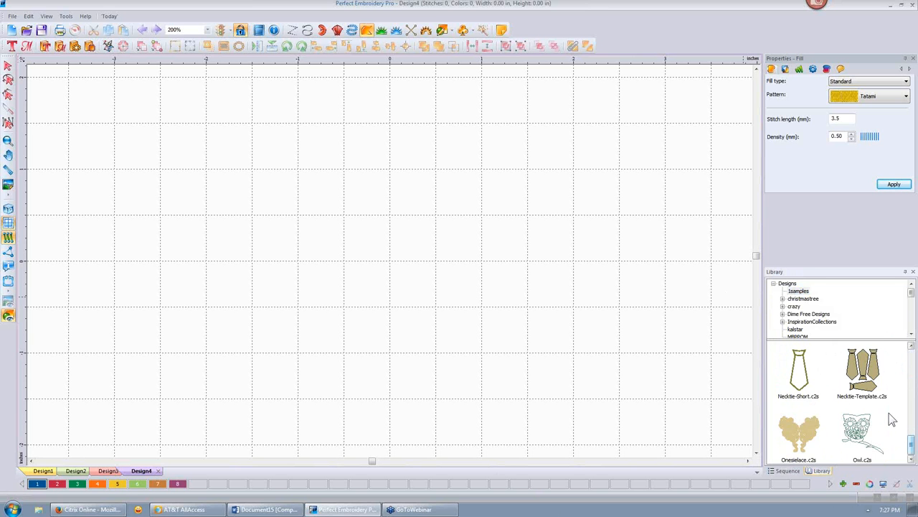
scroll(838, 406, up, 2)
scroll(832, 404, down, 1)
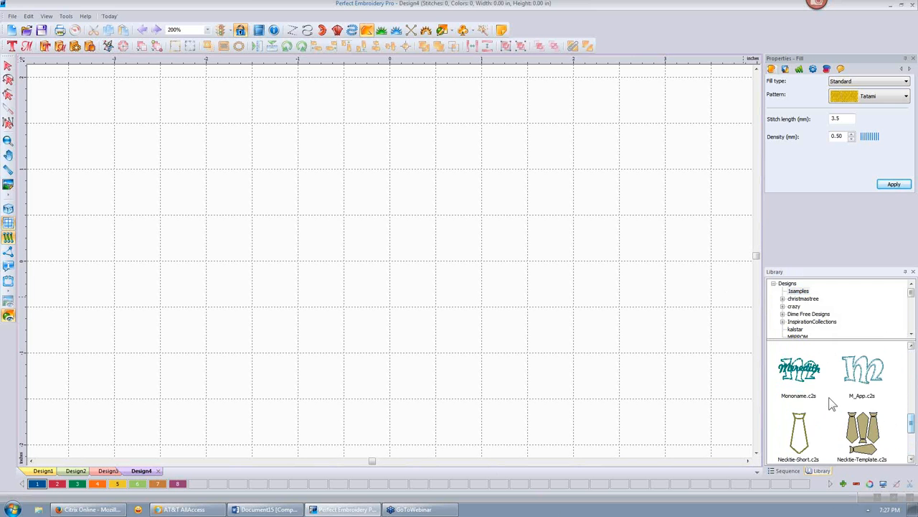
scroll(832, 404, up, 4)
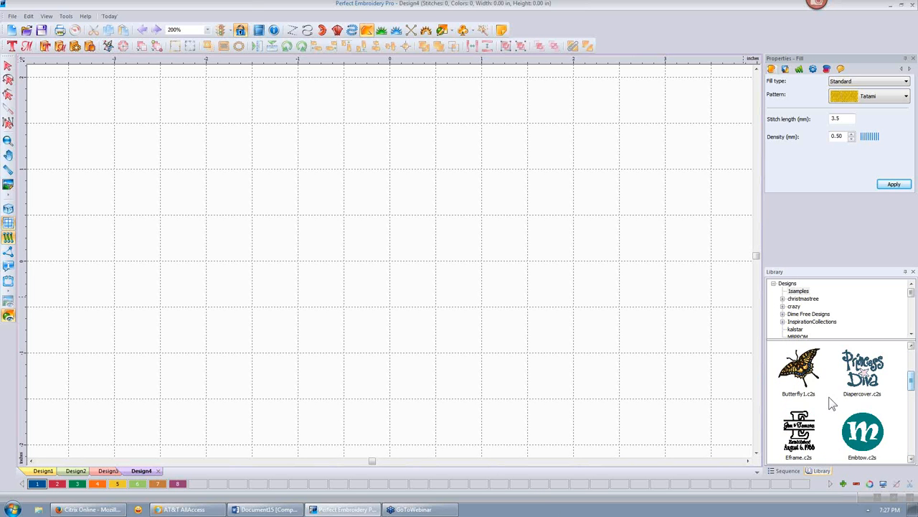
scroll(832, 404, up, 2)
scroll(833, 404, down, 6)
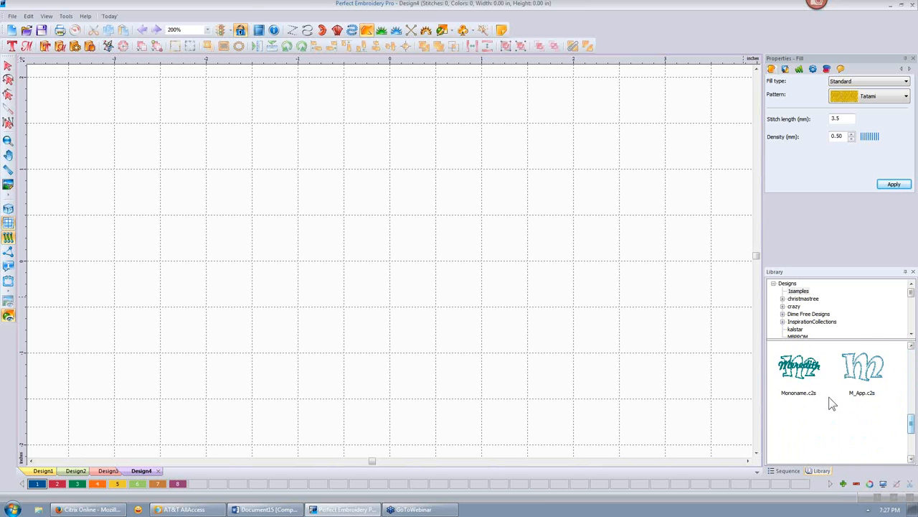
scroll(833, 404, down, 2)
- Place Recipe.c2s on the canvas, ungroup it, and select the recipe lettering block
drag(802, 432, 393, 237)
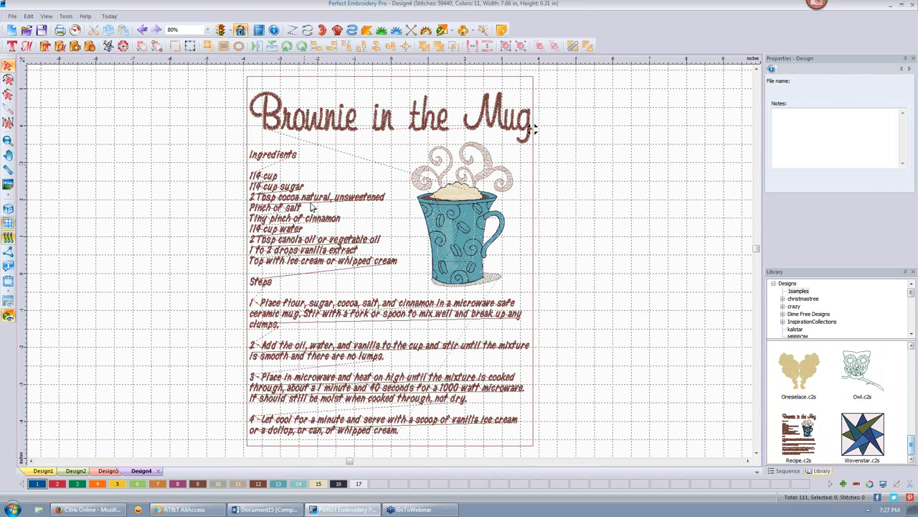
scroll(312, 207, up, 2)
click(260, 177)
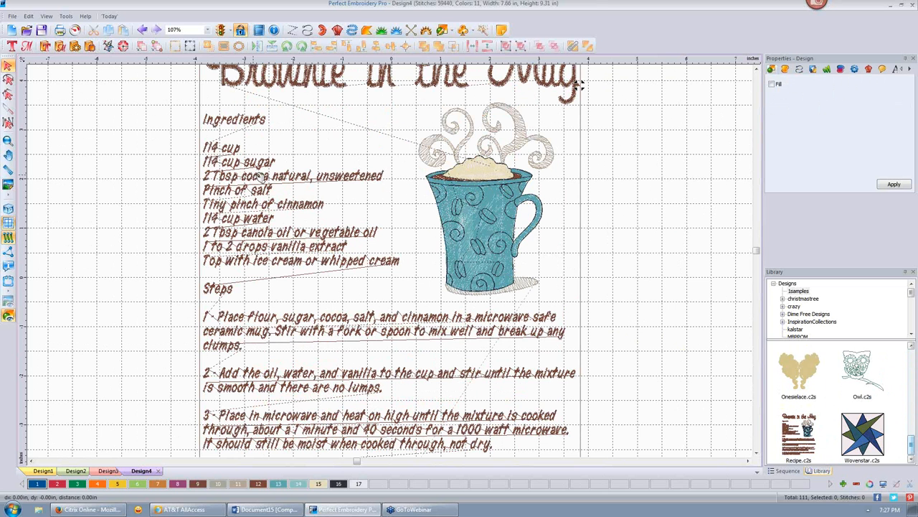
right_click(259, 176)
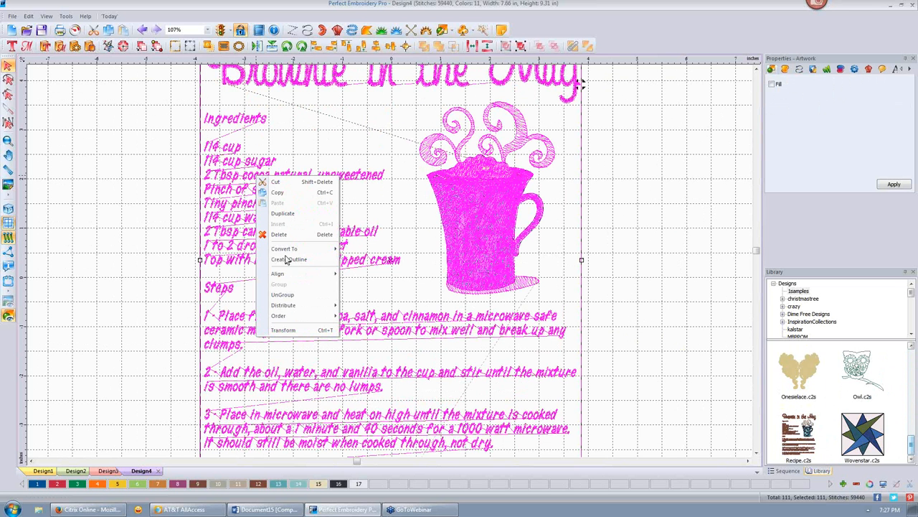
click(282, 295)
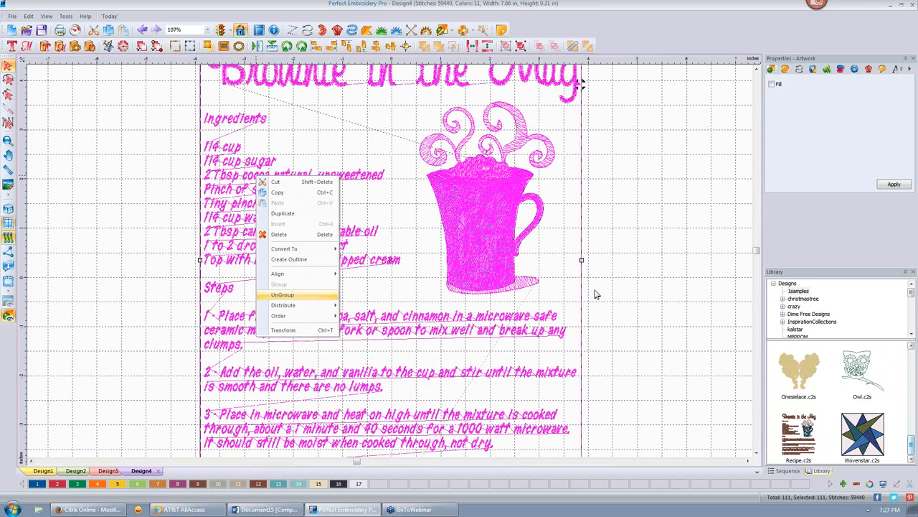
click(645, 148)
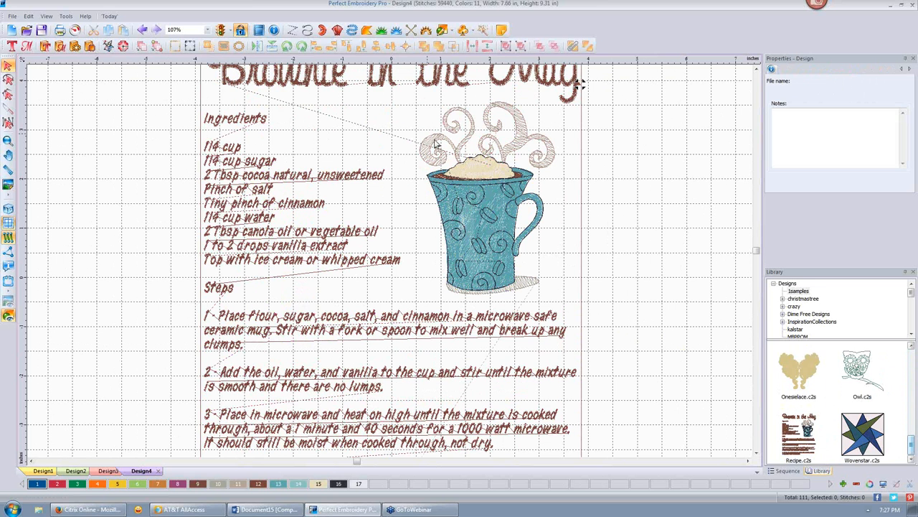
click(231, 162)
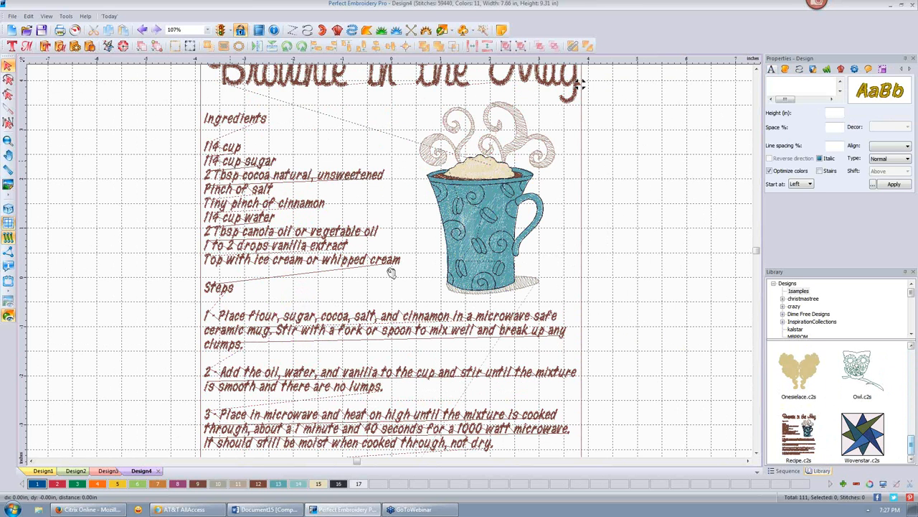
click(321, 314)
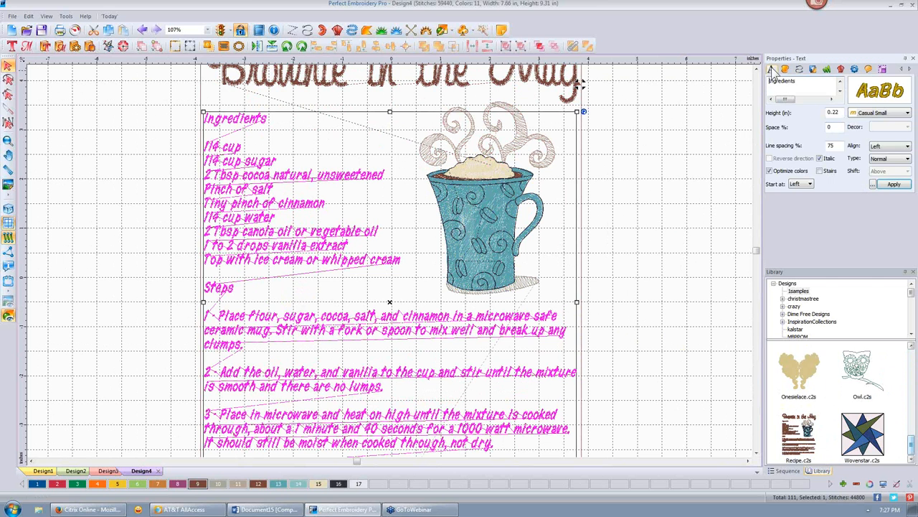
- Review the lettering's Commands settings, keeping trims between lines and no colour change, in realistic view
click(869, 69)
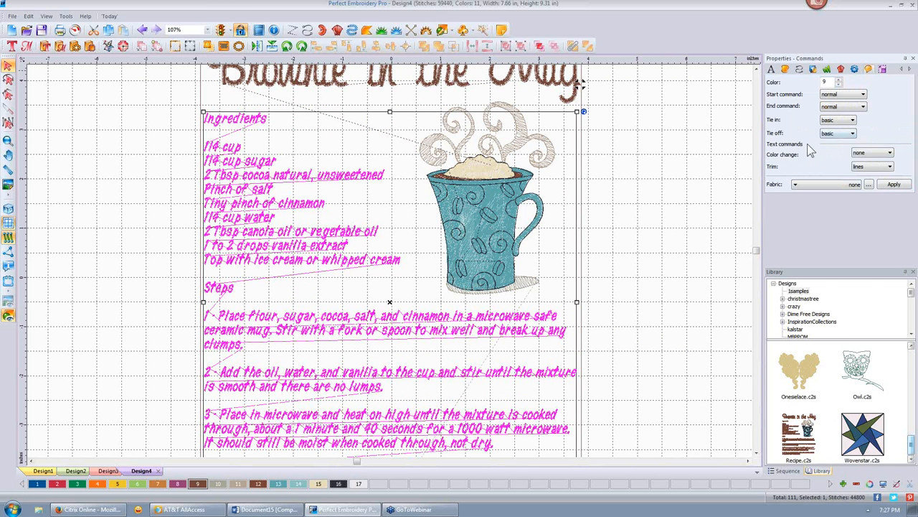
click(891, 154)
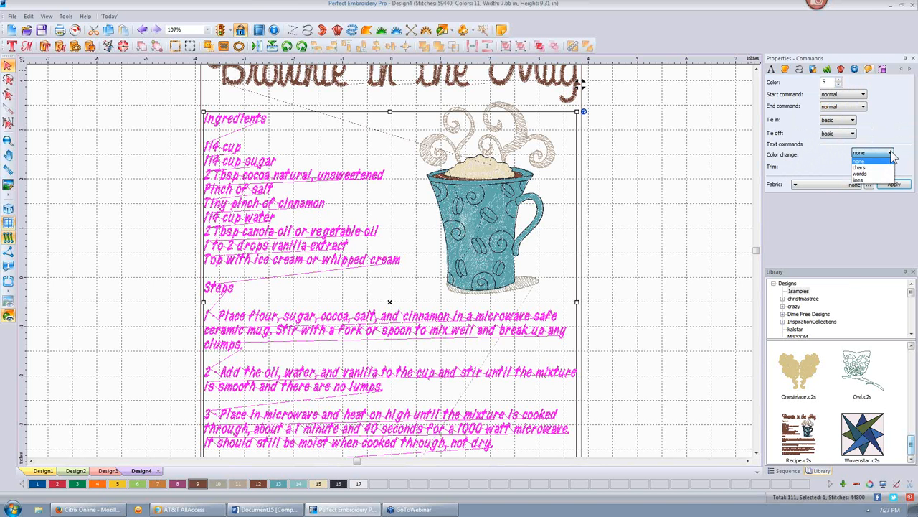
click(892, 155)
click(890, 166)
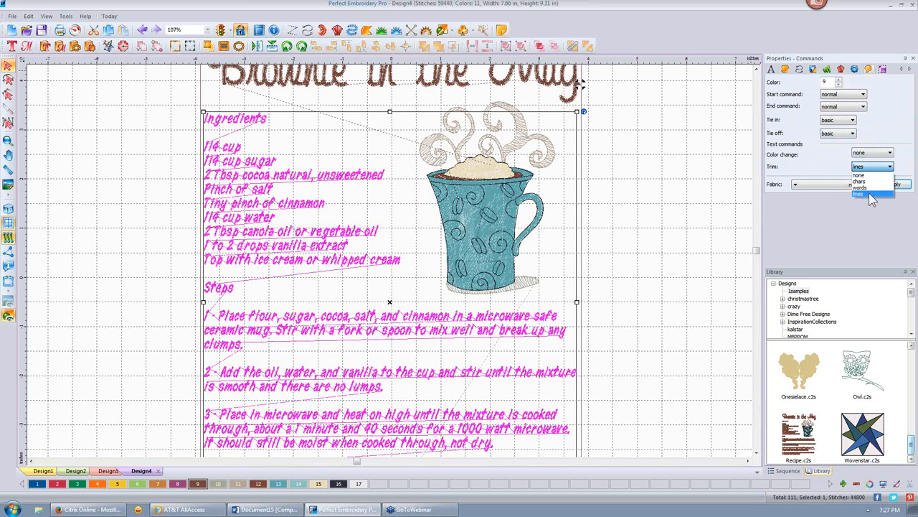
click(871, 194)
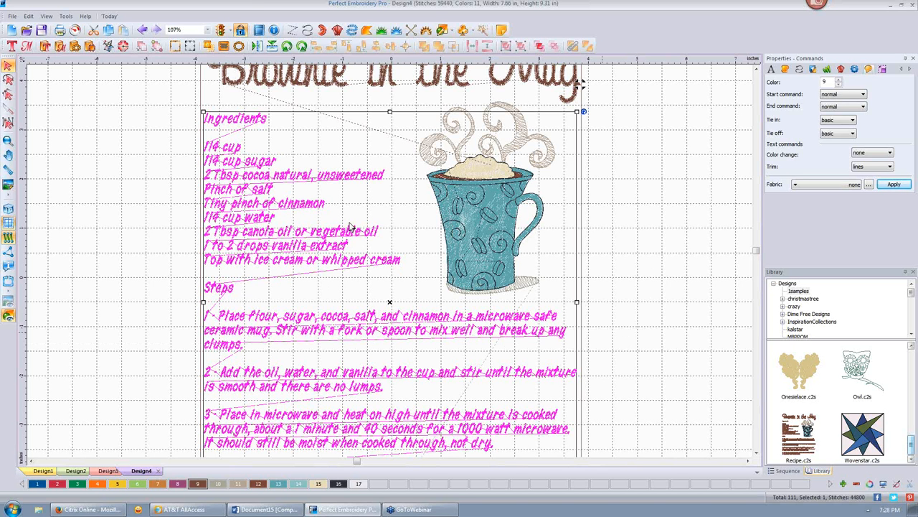
click(8, 209)
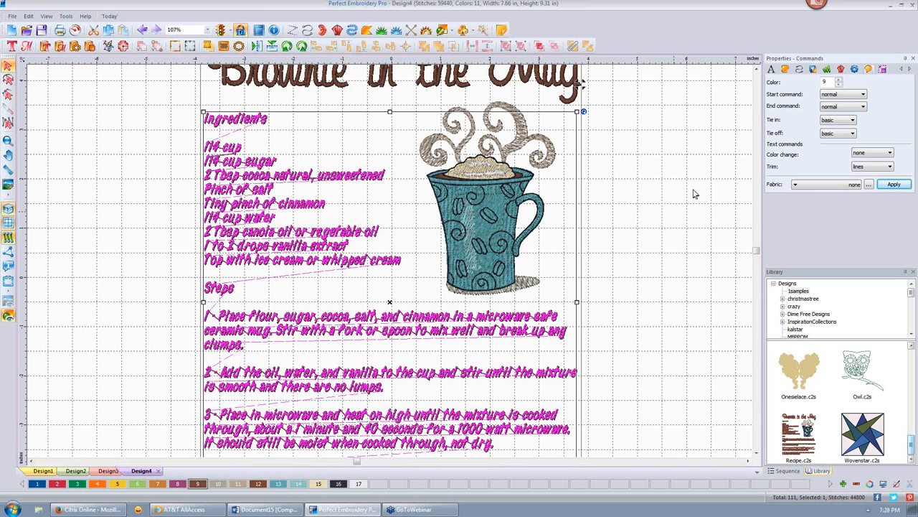
click(890, 166)
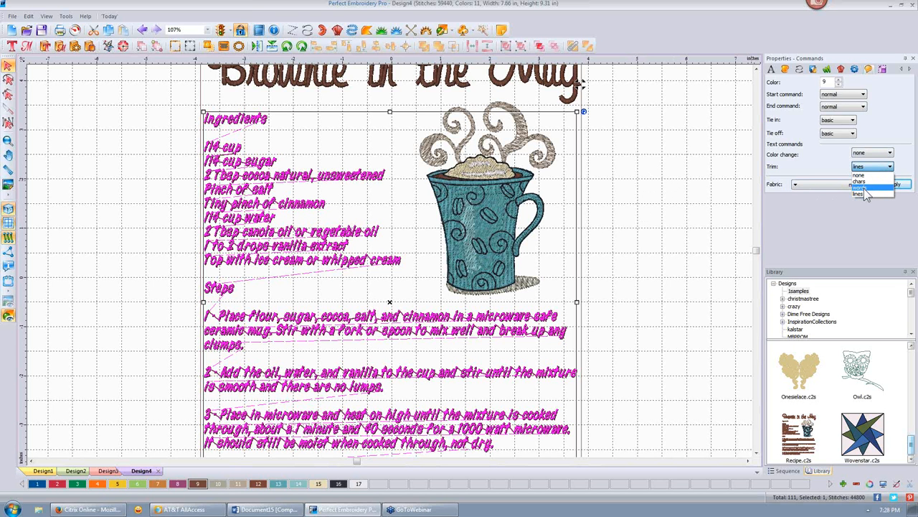
- Set the lettering to trim after lines and change colour at every line, reaching 31 colours
click(861, 181)
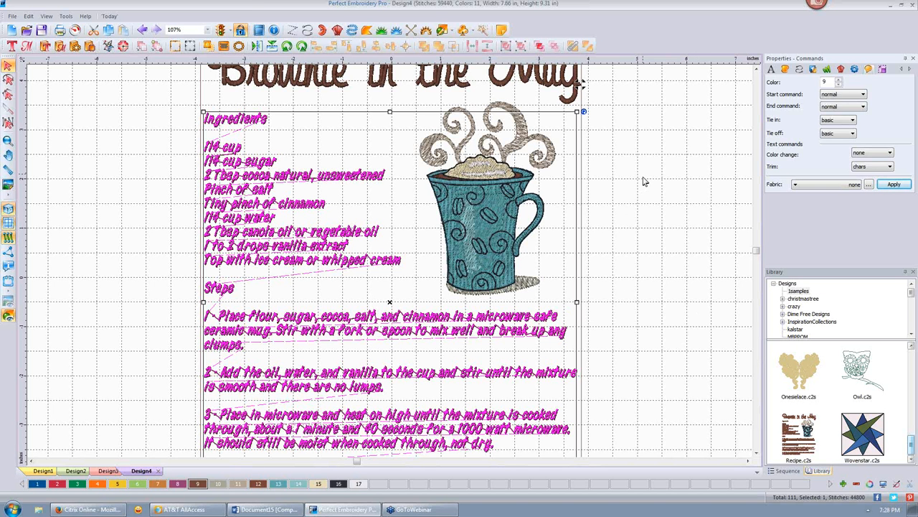
click(889, 168)
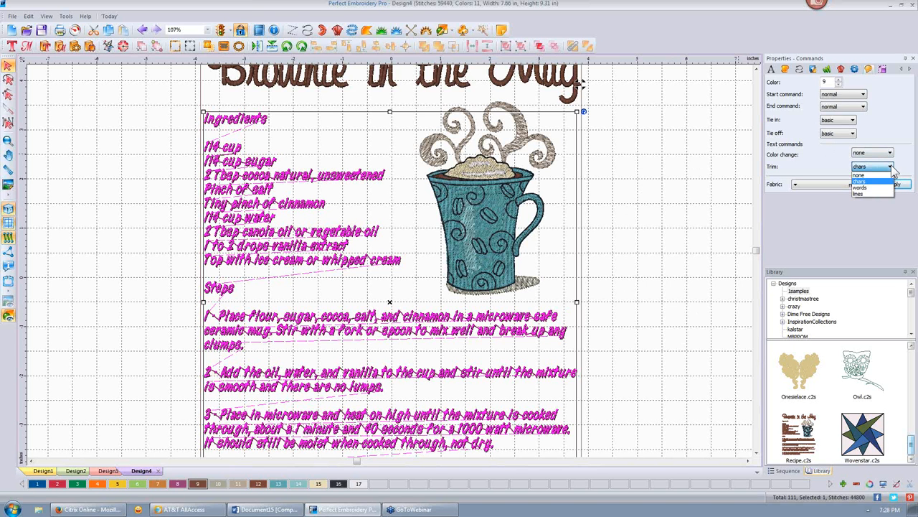
click(860, 194)
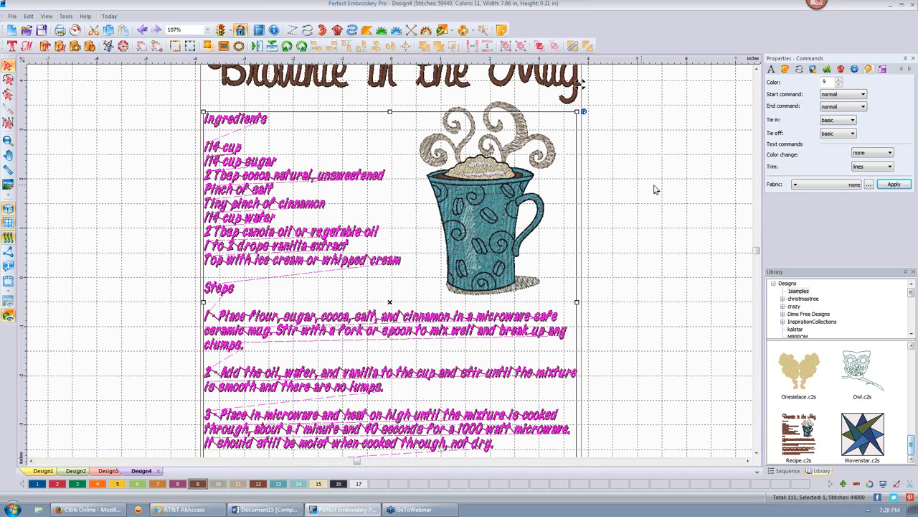
click(889, 153)
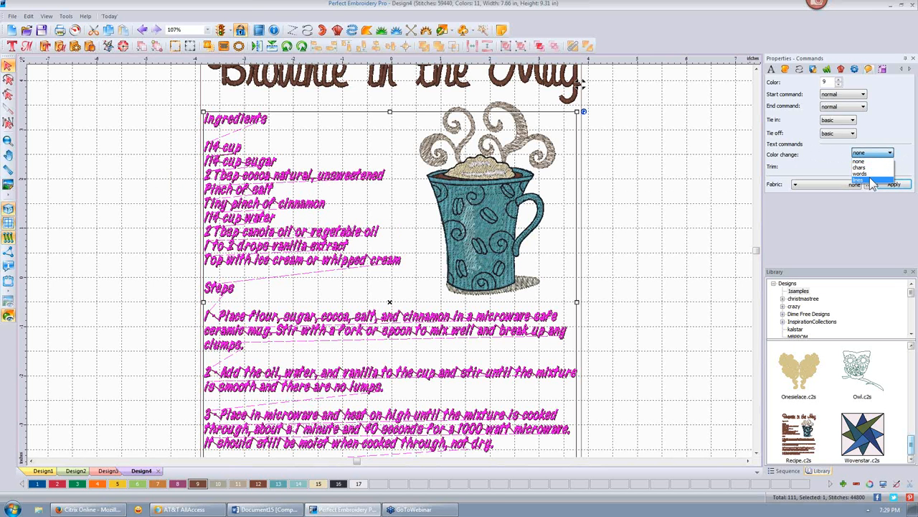
click(871, 179)
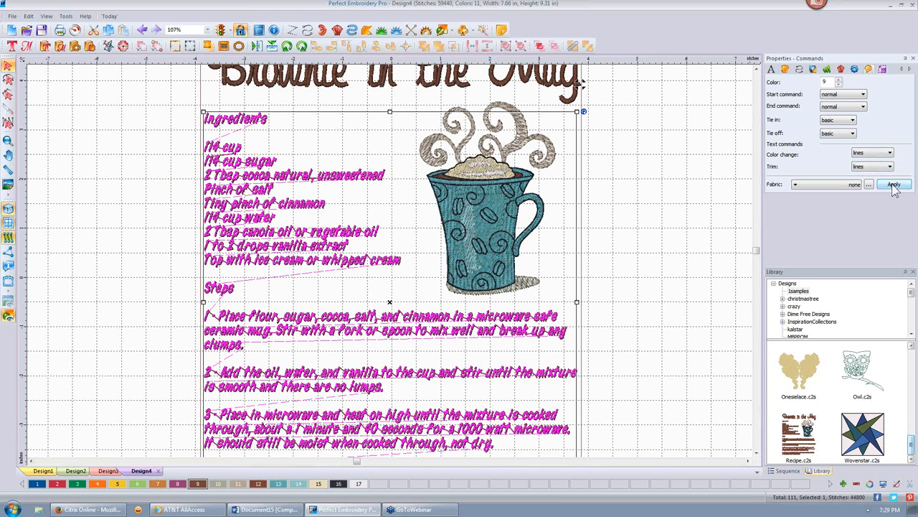
click(894, 185)
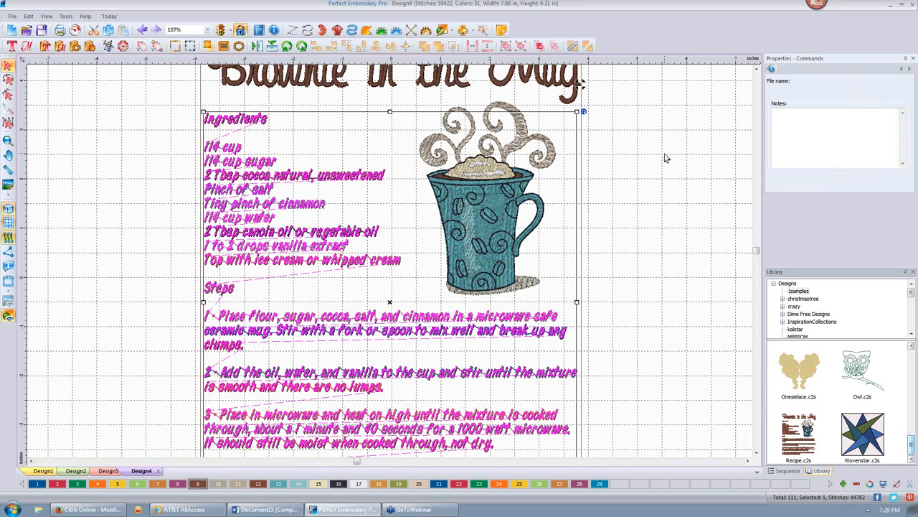
- Deselect to view the new thread colours, then switch back to Design3
click(665, 158)
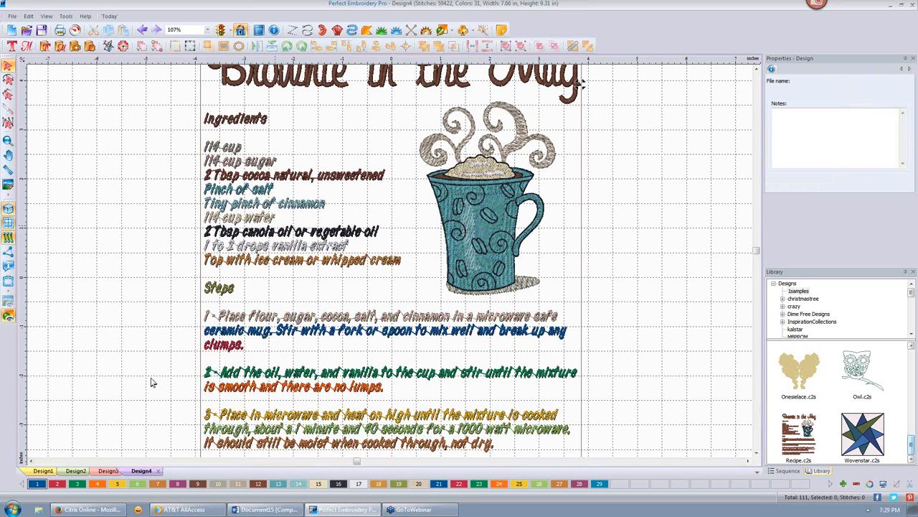
click(108, 471)
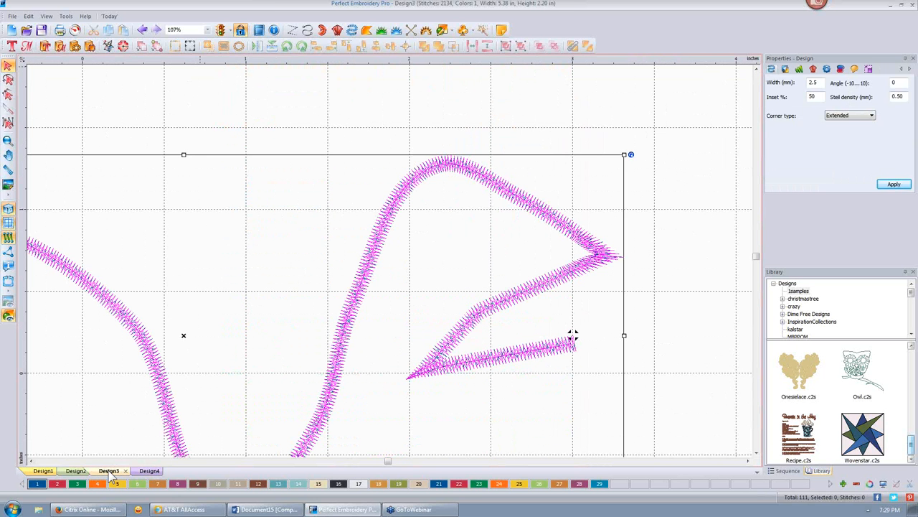
- Start Design5 and outline the fish's back, head and belly with the Complex Fill tool
click(11, 30)
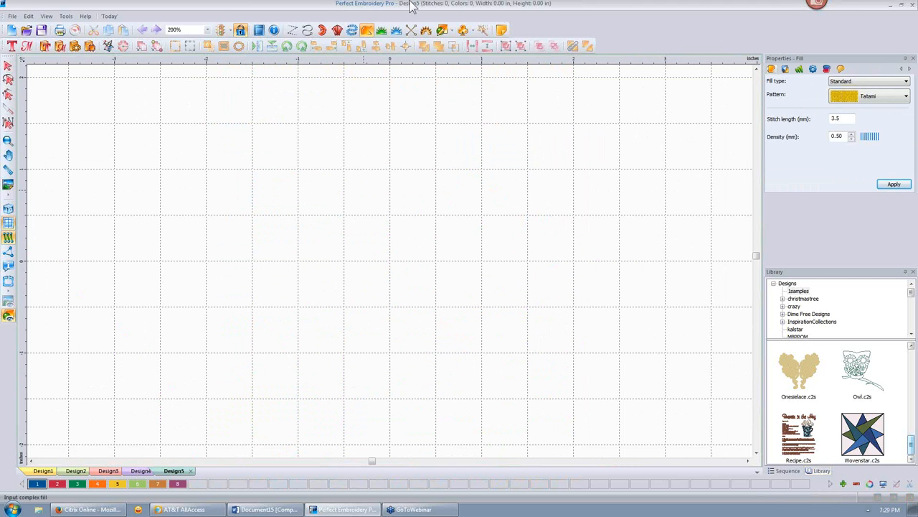
click(367, 29)
click(331, 156)
click(437, 144)
click(633, 248)
click(591, 352)
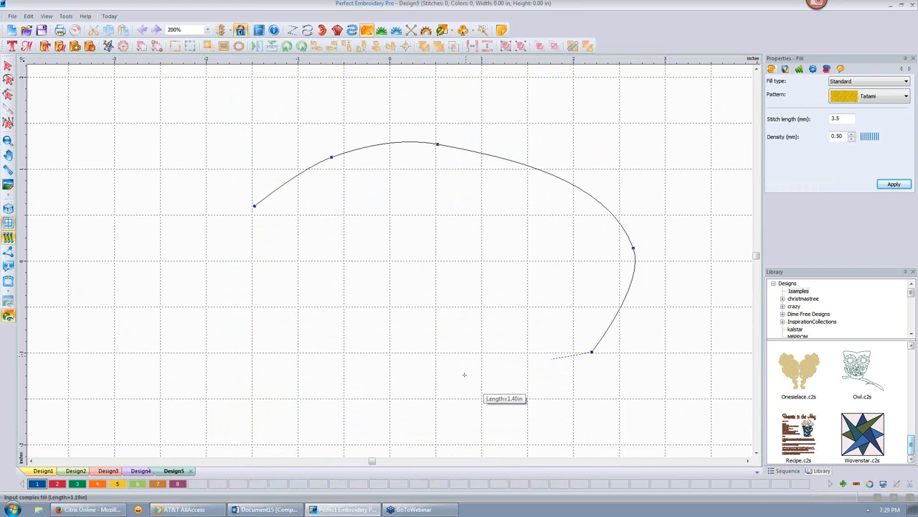
click(464, 374)
- Trace the tail notch and both tail tips, then close the outline into a Tatami fill
click(333, 326)
click(334, 264)
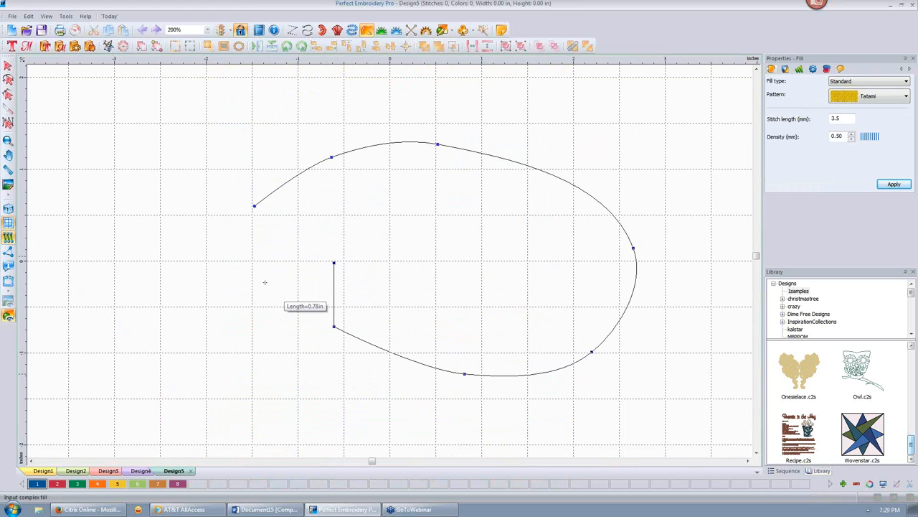
click(266, 281)
click(150, 354)
click(121, 229)
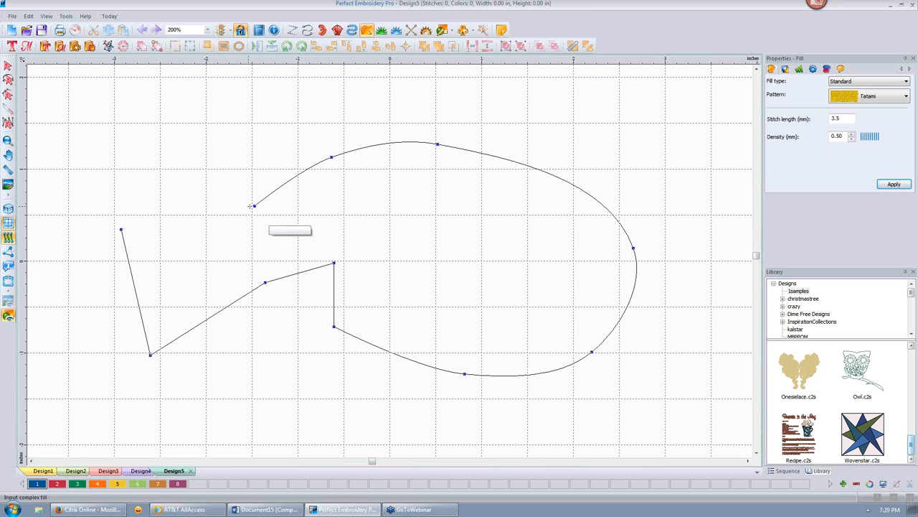
click(253, 206)
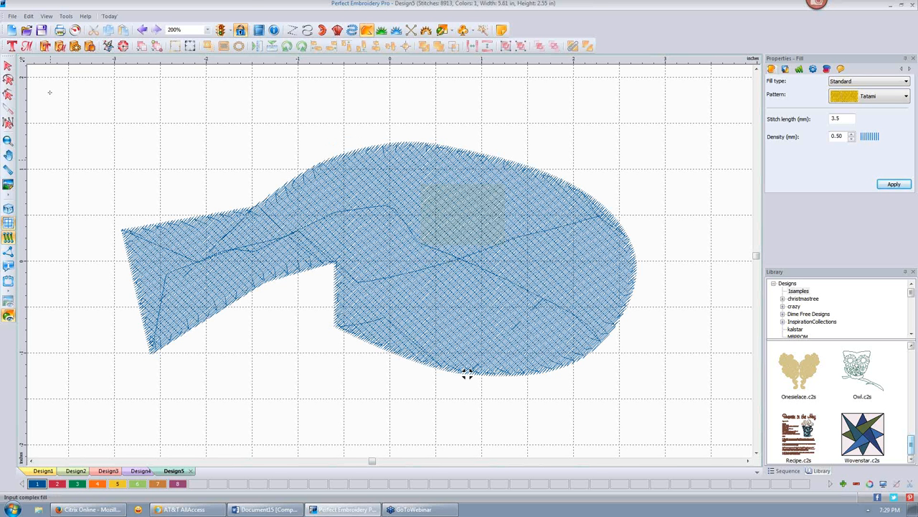
- Select the fish fill and switch its fill pattern to Pattern 2
click(8, 67)
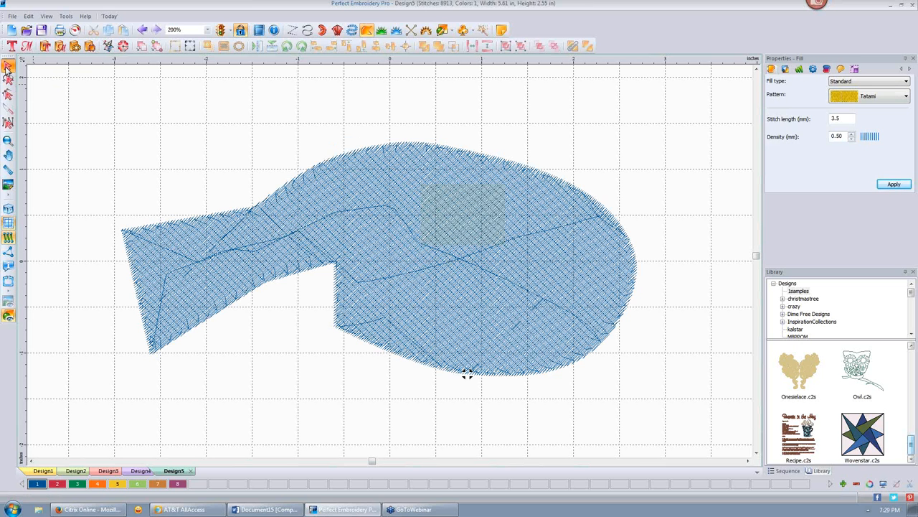
click(466, 374)
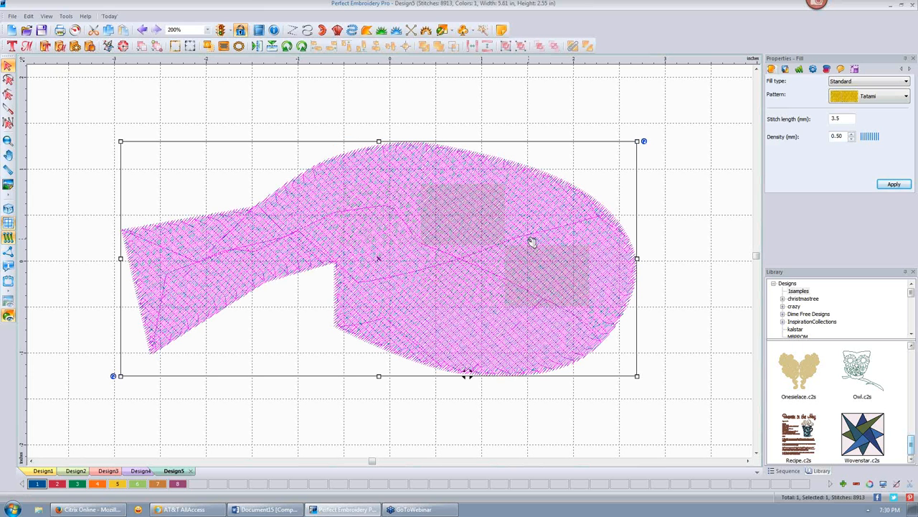
click(906, 96)
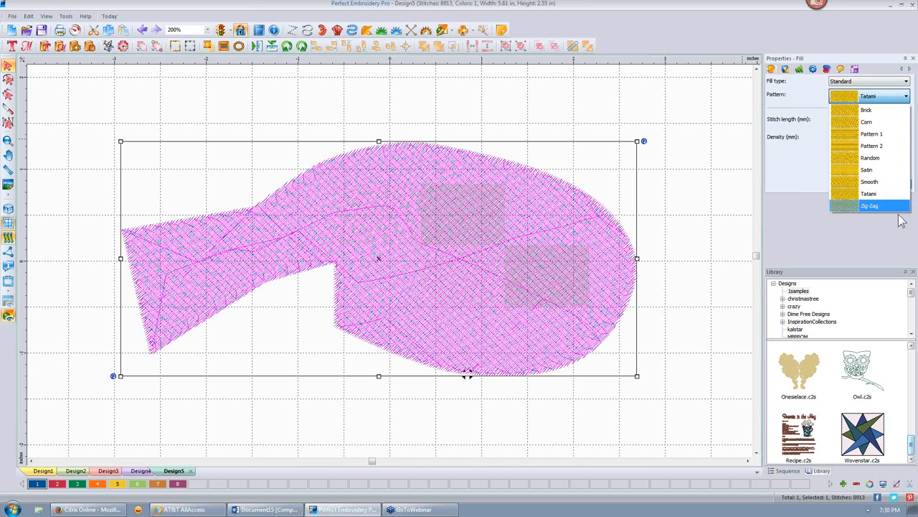
click(858, 146)
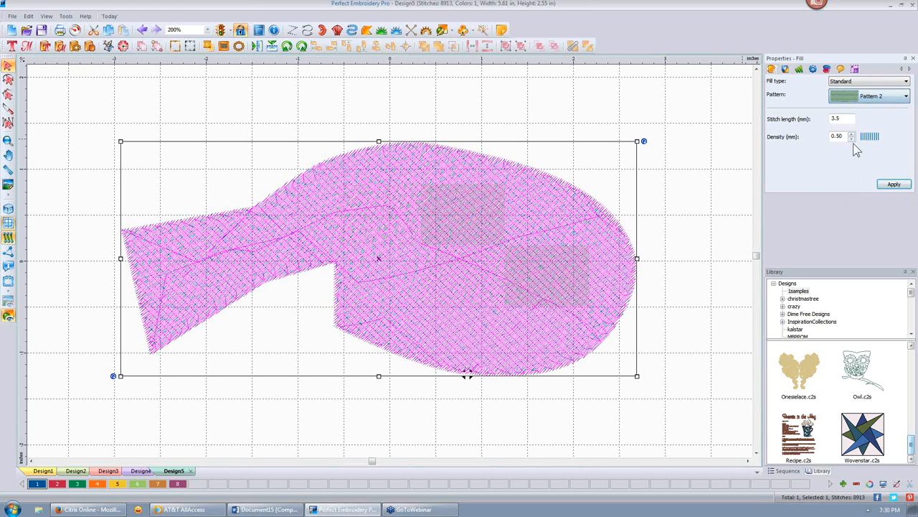
click(36, 193)
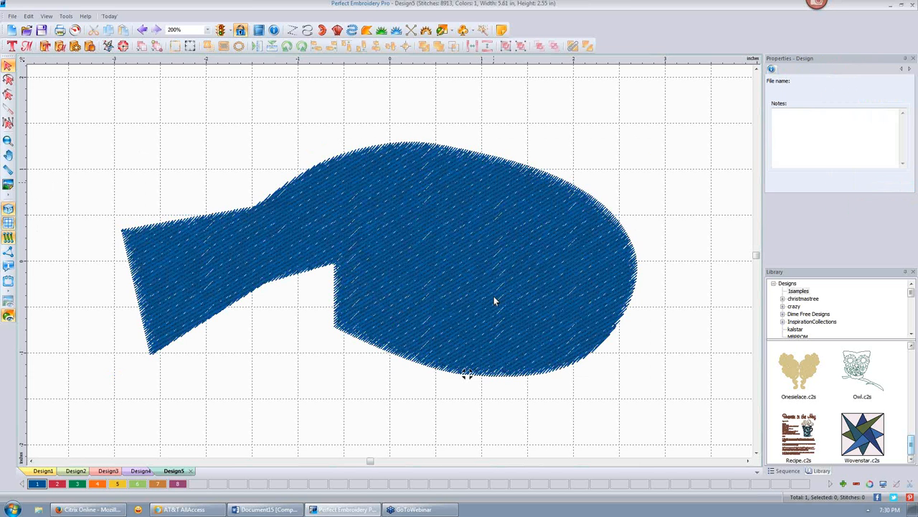
scroll(494, 295, down, 4)
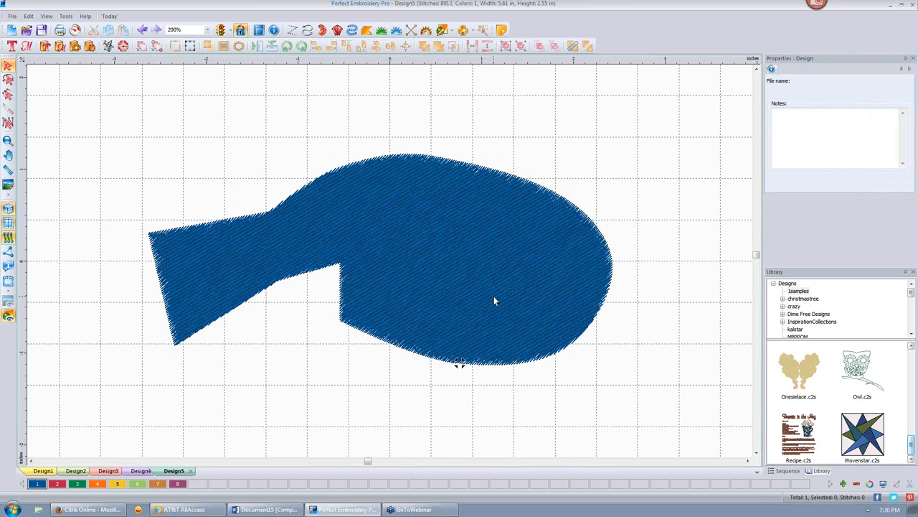
click(535, 261)
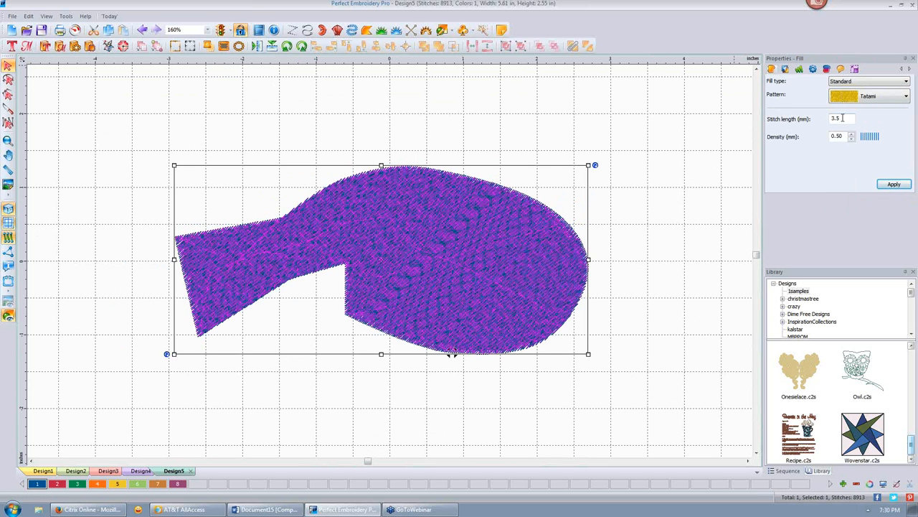
- Set the fish's stitch length to 4.5 mm and density to 0.50 mm, giving 7405 stitches
double_click(843, 118)
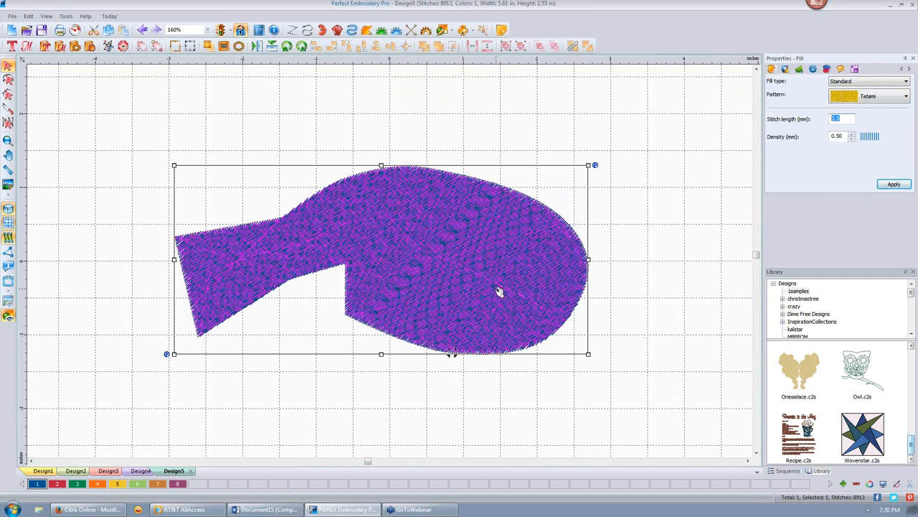
text(4.5)
double_click(844, 135)
text(2.)
click(894, 184)
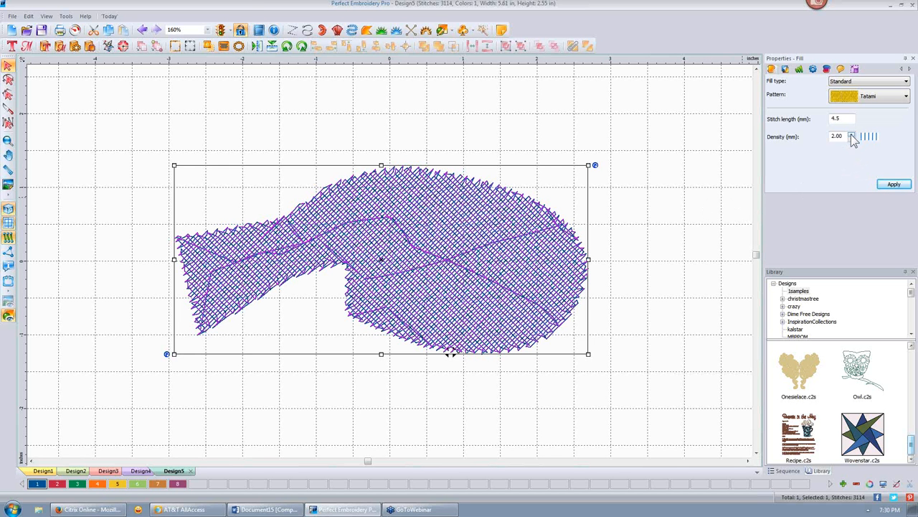
drag(844, 137, 814, 136)
text(.5)
click(893, 184)
click(679, 175)
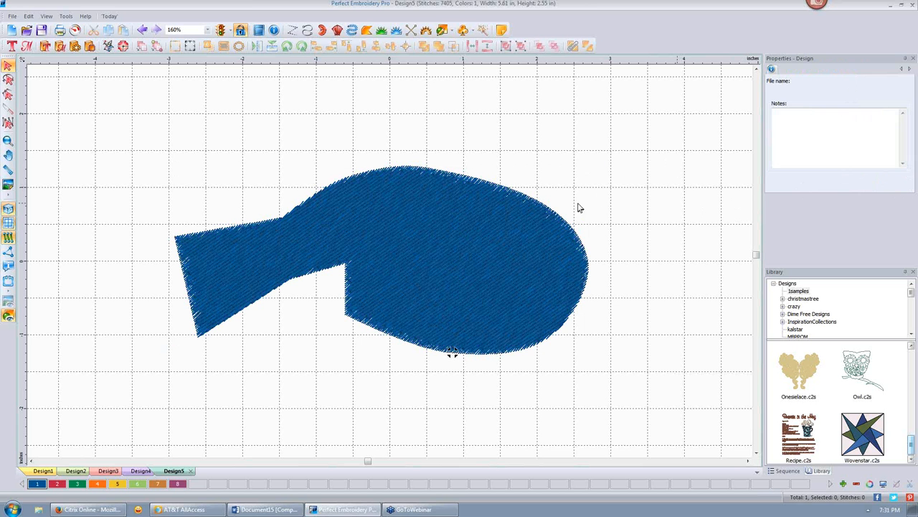
click(471, 239)
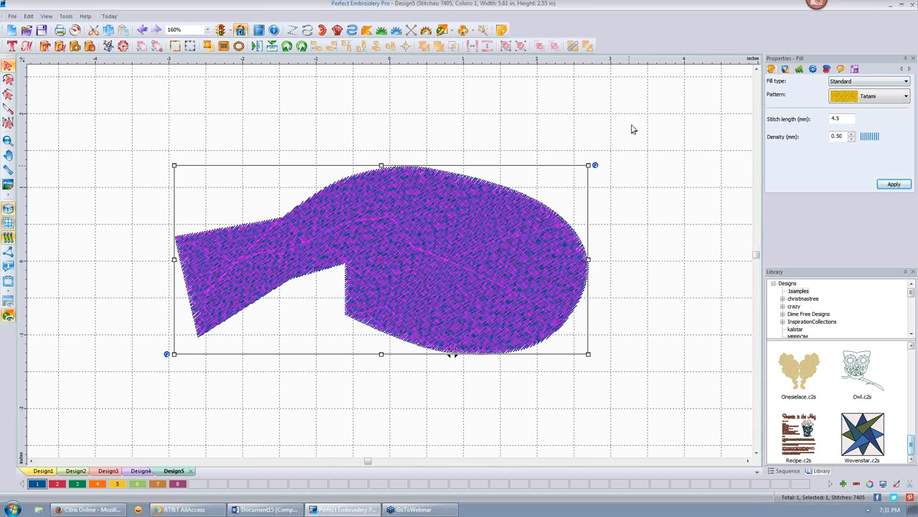
- Replace the fish's Perpendicular underlay with Full Lattice plus Edge travel, giving 8960 stitches
click(786, 69)
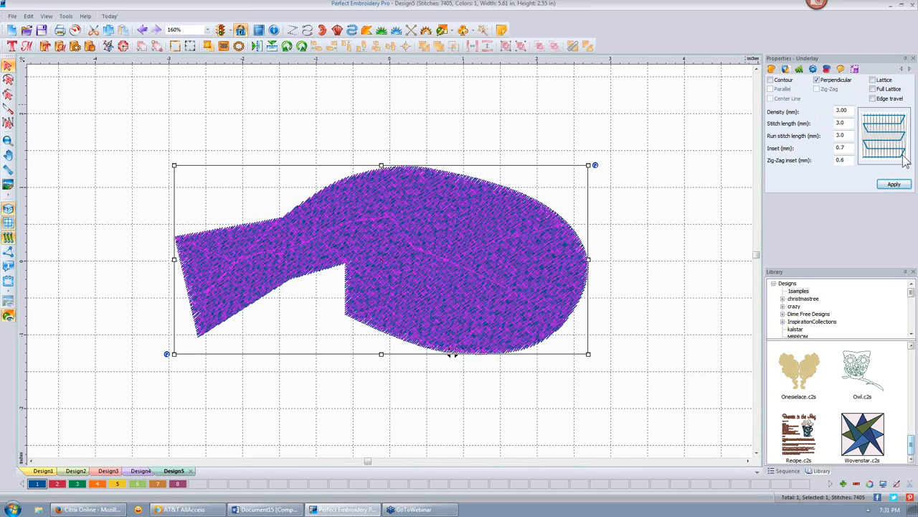
click(816, 79)
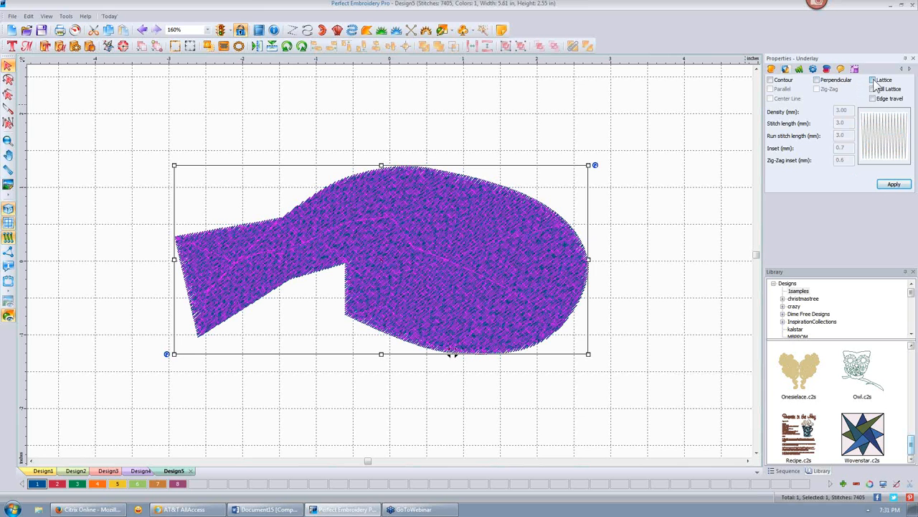
click(873, 80)
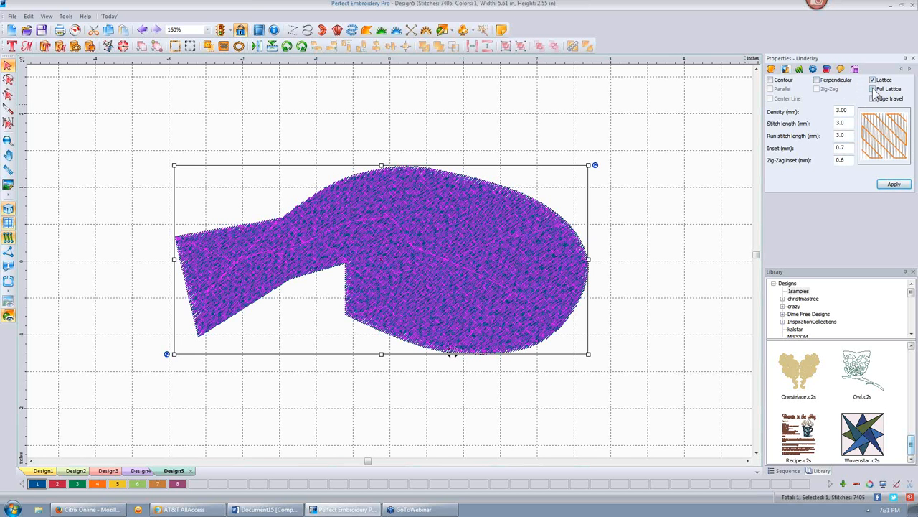
click(873, 89)
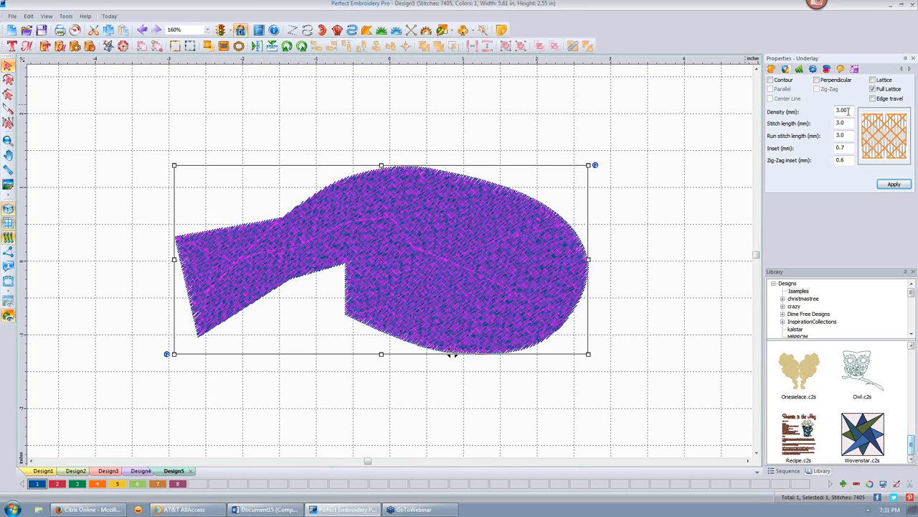
click(873, 98)
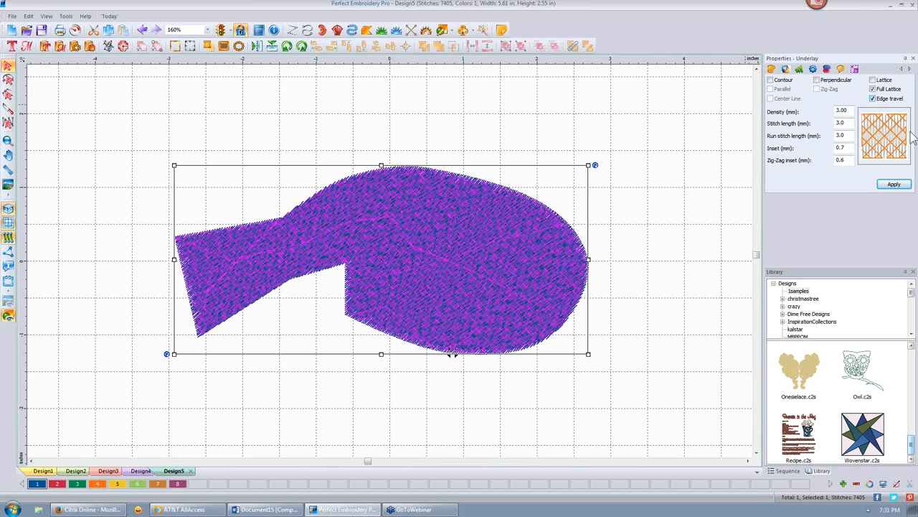
click(894, 185)
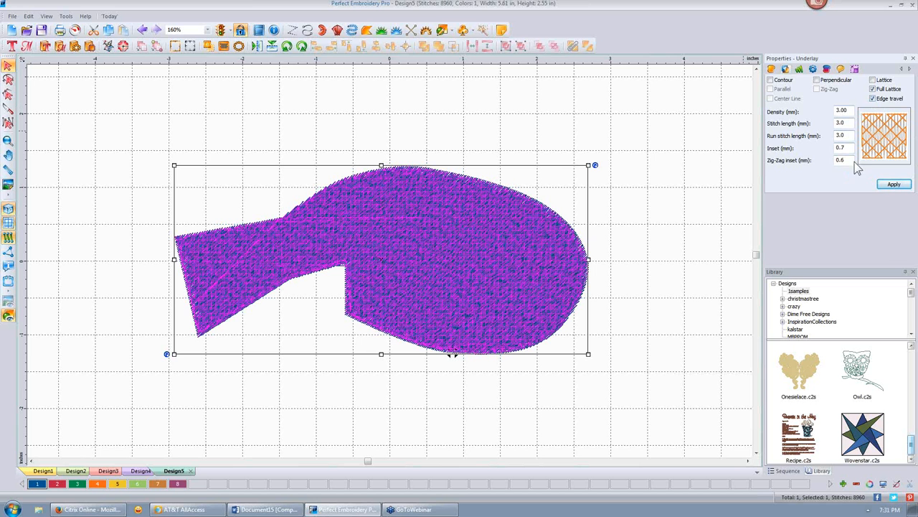
click(655, 148)
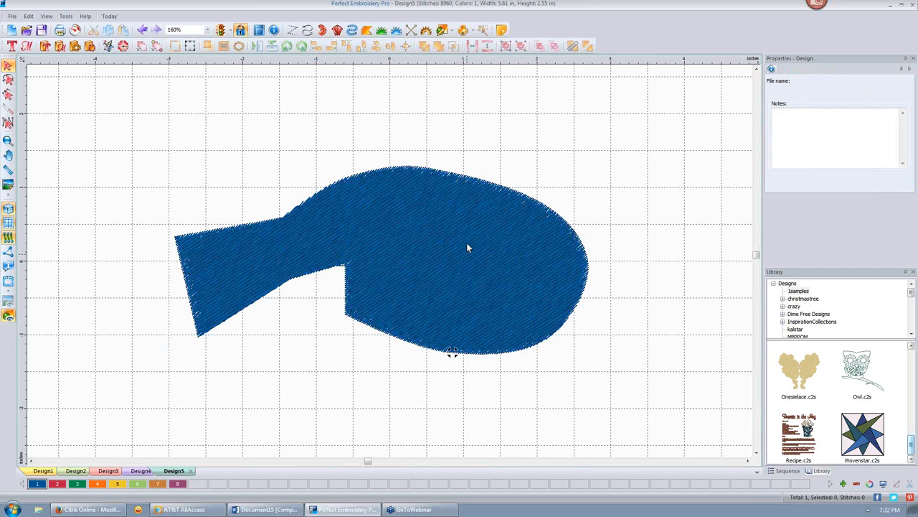
click(465, 244)
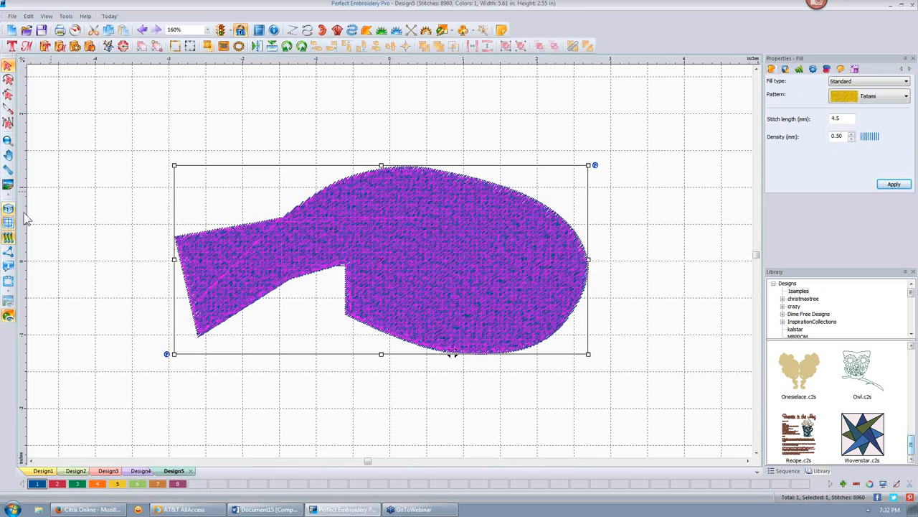
click(622, 236)
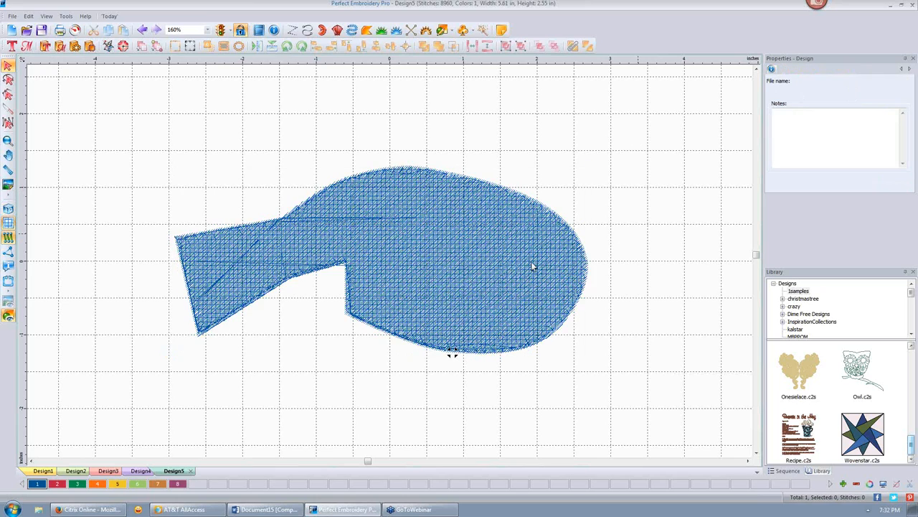
scroll(533, 266, up, 3)
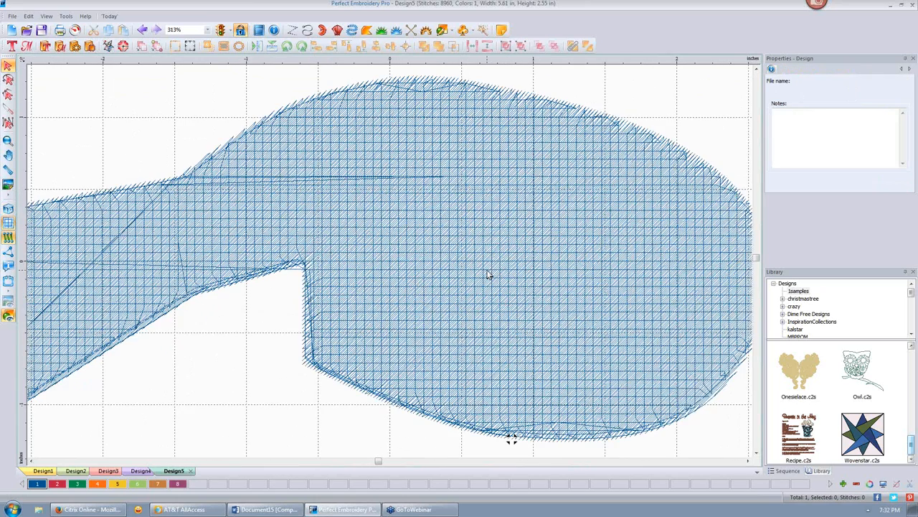
scroll(487, 275, down, 2)
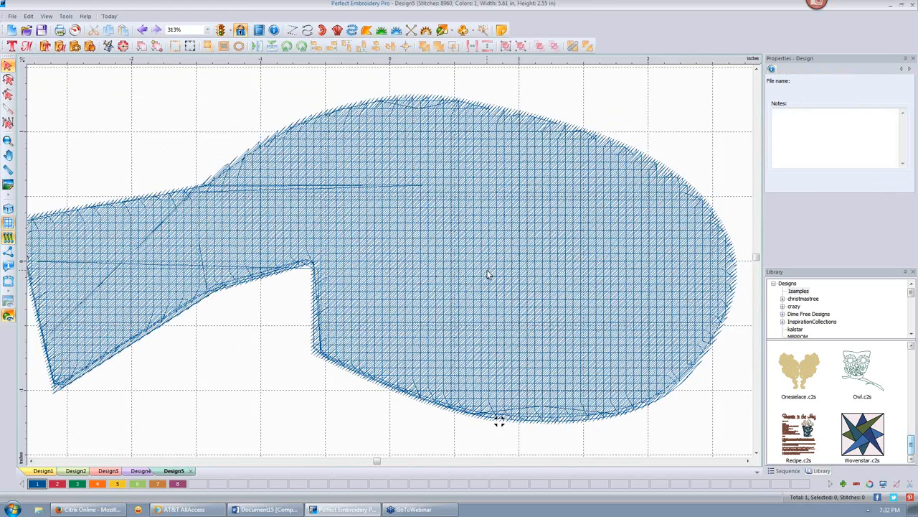
click(487, 158)
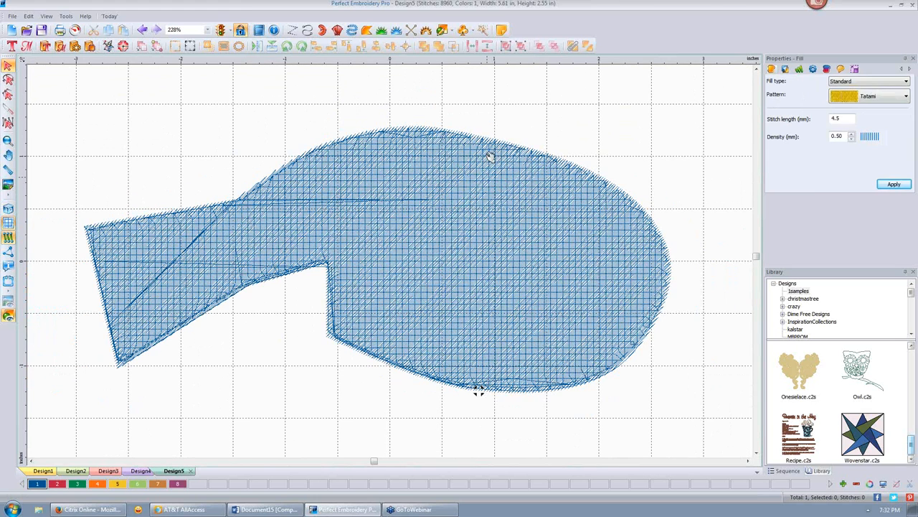
- Change the fish to an Emboss fill using pattern 220
click(906, 82)
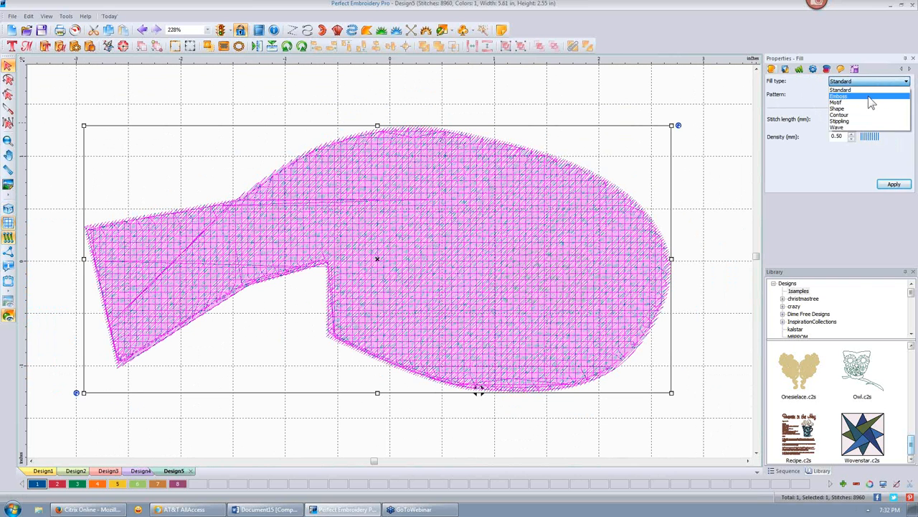
click(869, 97)
click(906, 96)
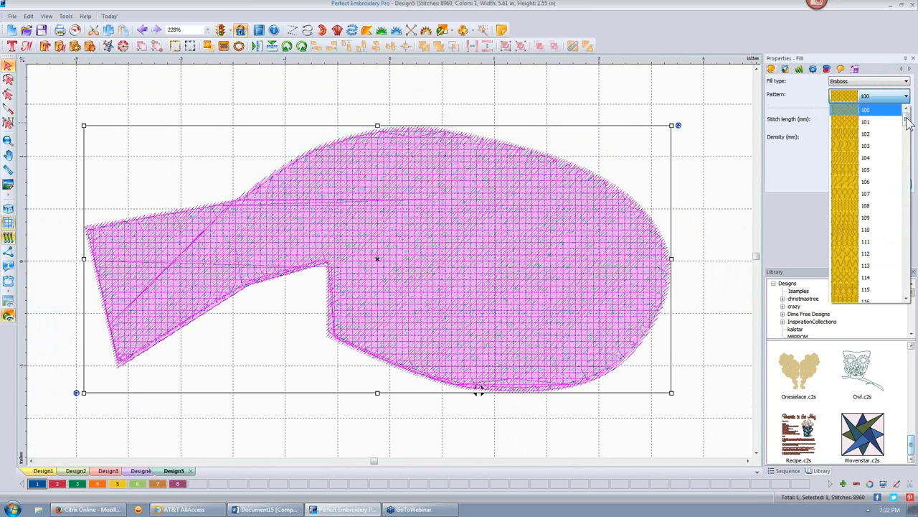
drag(908, 122, 908, 225)
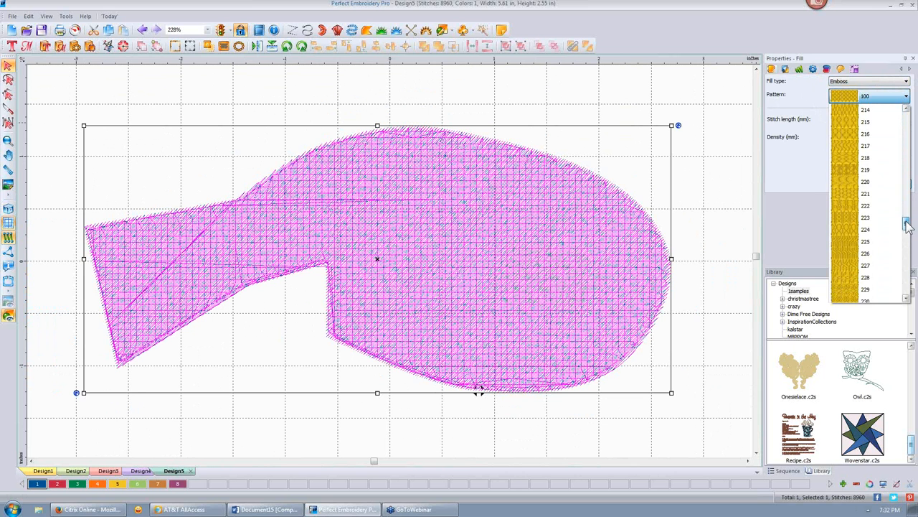
click(843, 182)
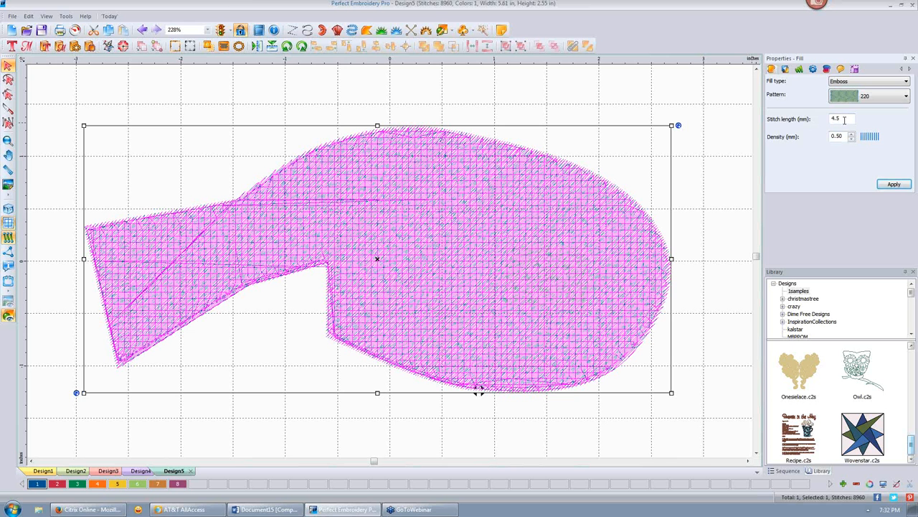
click(894, 184)
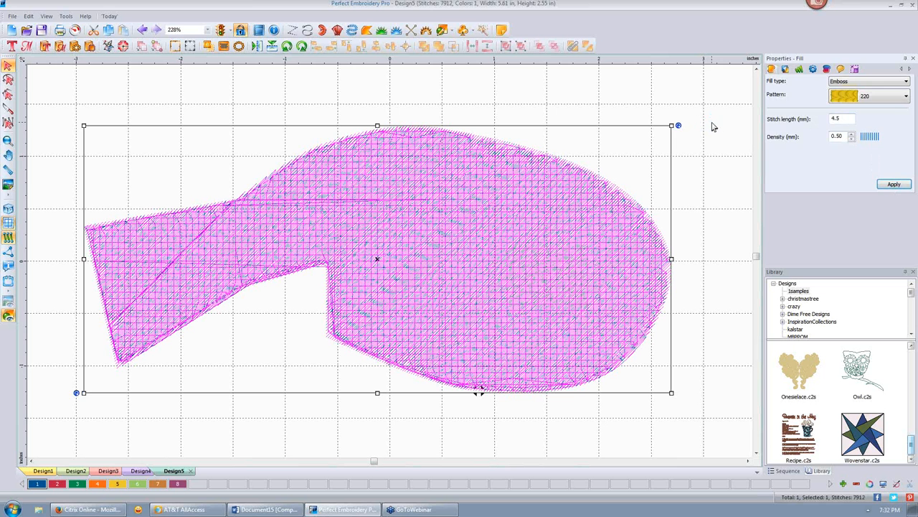
click(712, 125)
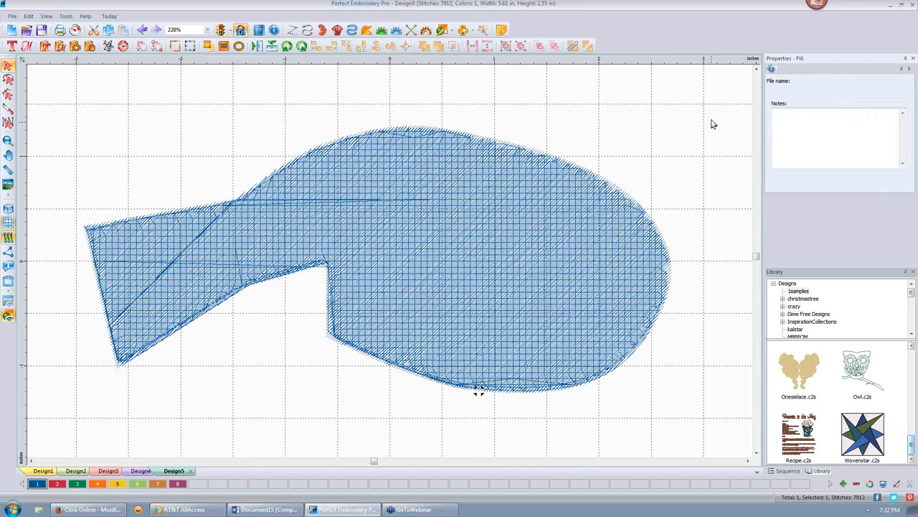
- In realistic view, give the fish a 3.5 mm stitch length and Emboss pattern 225, reaching 11355 stitches
click(8, 210)
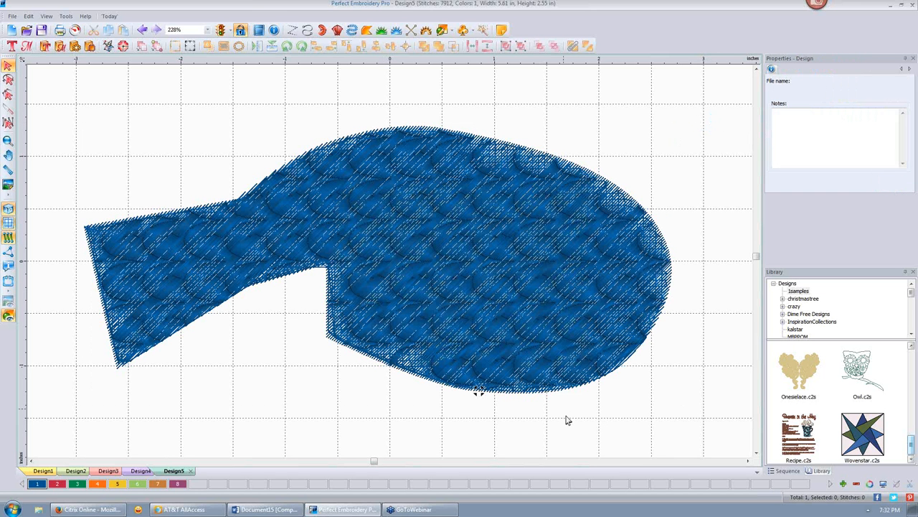
scroll(564, 416, down, 2)
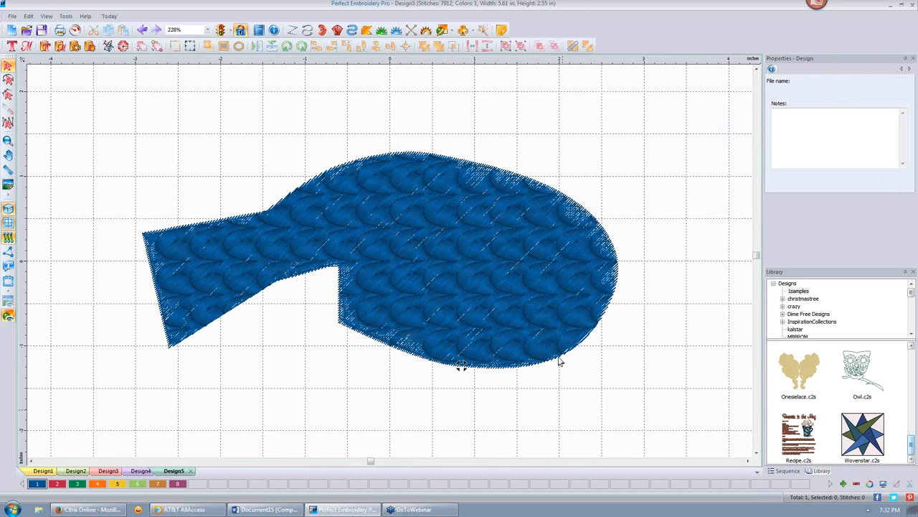
scroll(560, 363, down, 2)
click(434, 235)
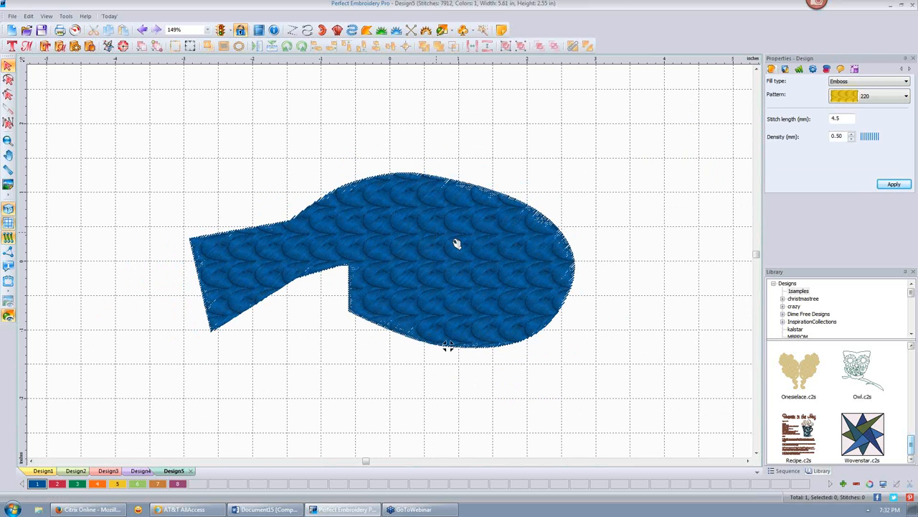
drag(848, 119, 823, 120)
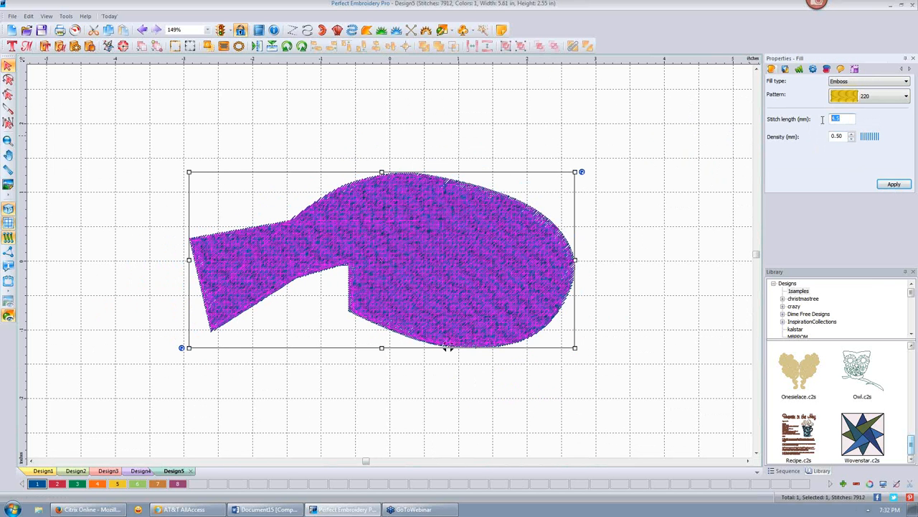
text(3)
click(906, 96)
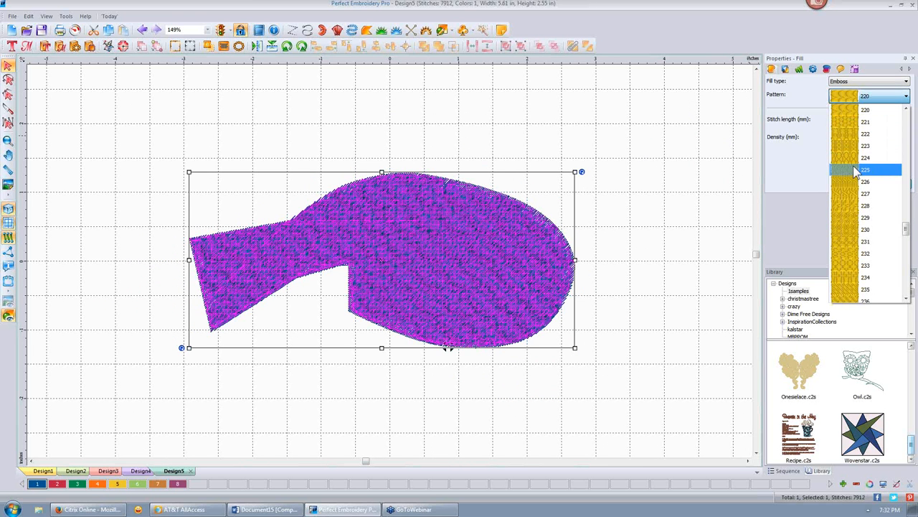
click(886, 170)
click(891, 184)
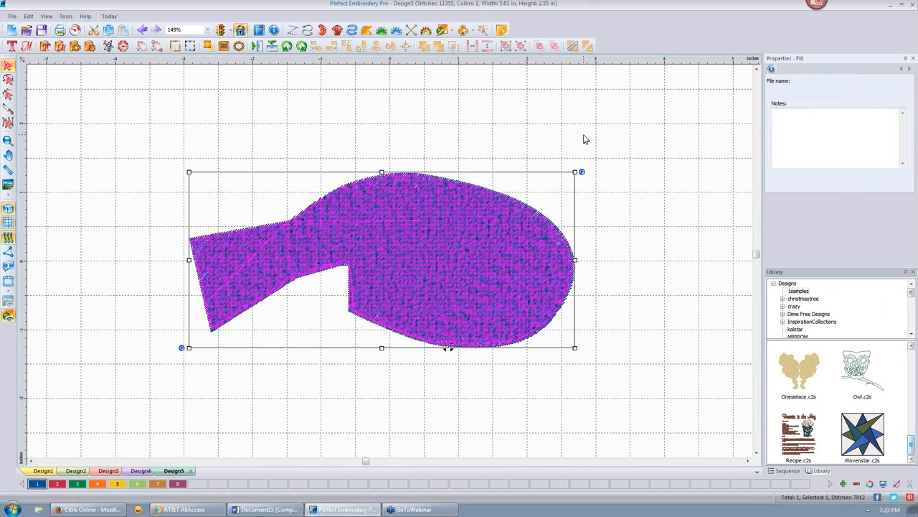
click(585, 139)
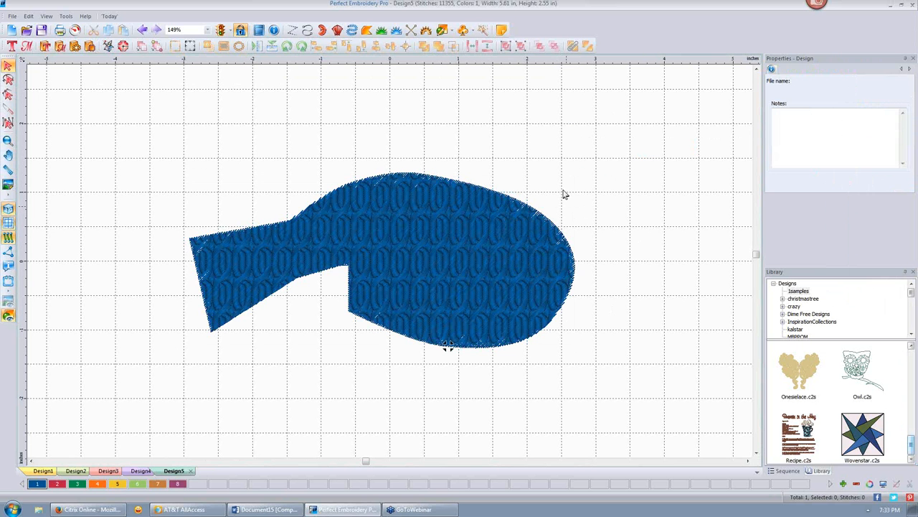
click(513, 214)
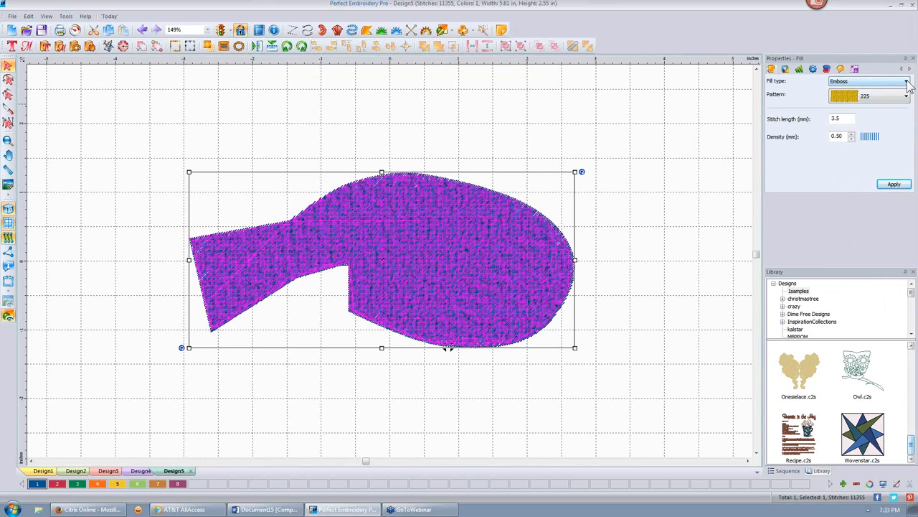
- Switch the fish's fill type to Motif and apply motif pattern 135
click(864, 81)
click(859, 103)
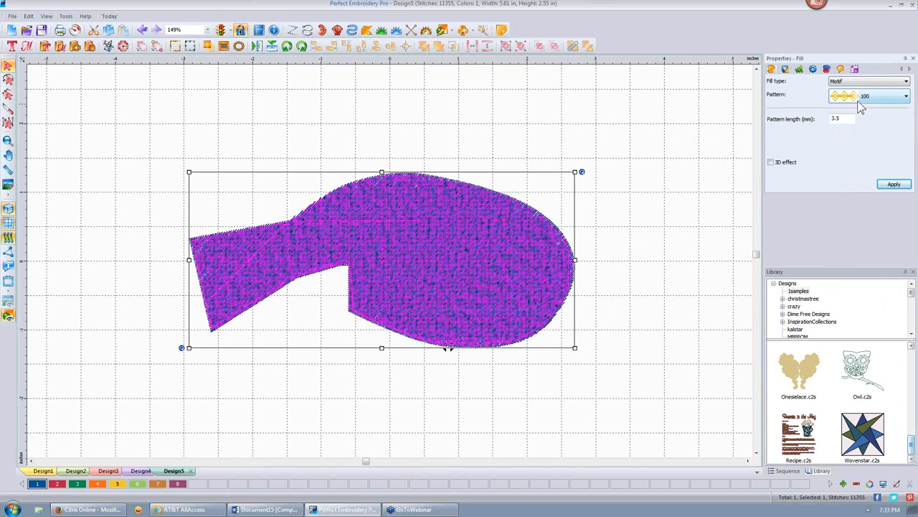
click(907, 98)
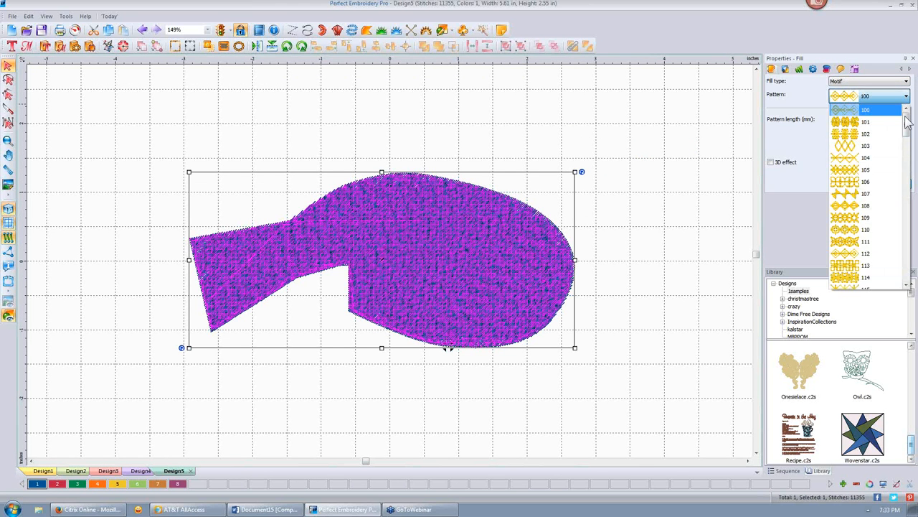
drag(906, 123, 907, 179)
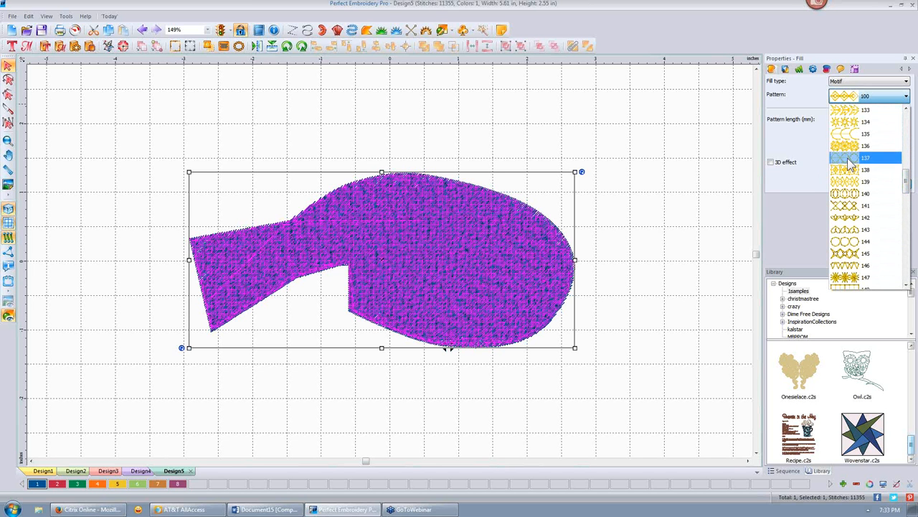
click(850, 134)
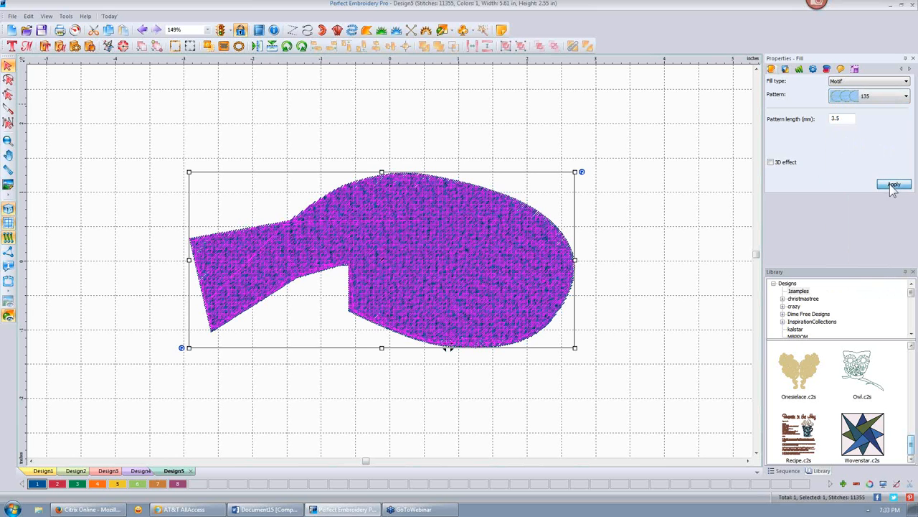
click(893, 185)
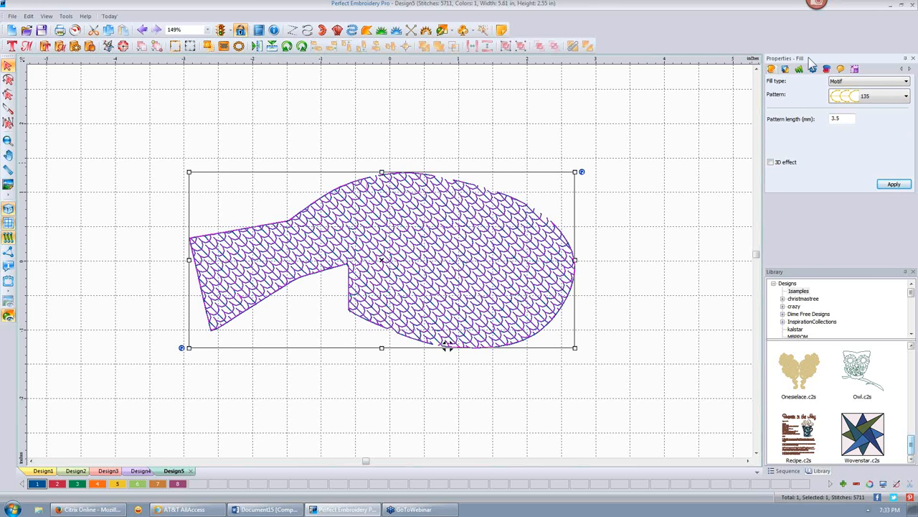
- Turn off the fish's Full Lattice and Edge travel underlays
click(785, 69)
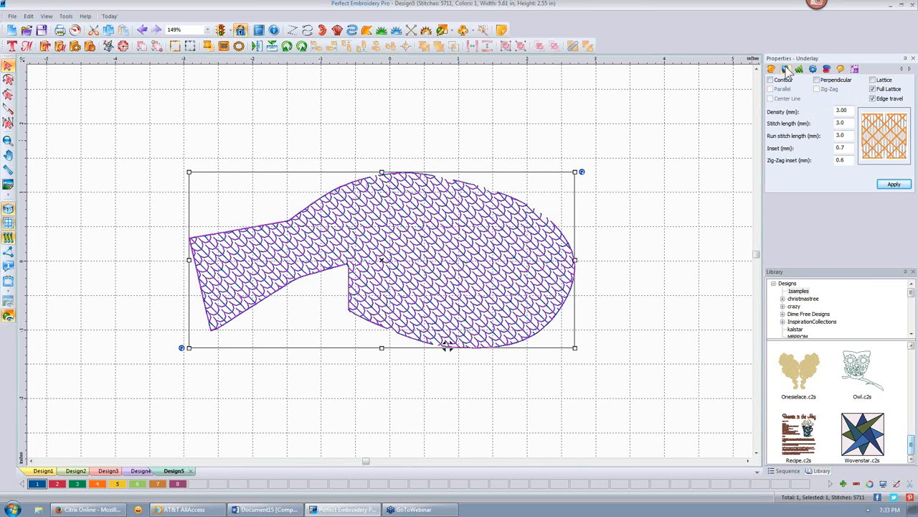
click(872, 89)
click(873, 98)
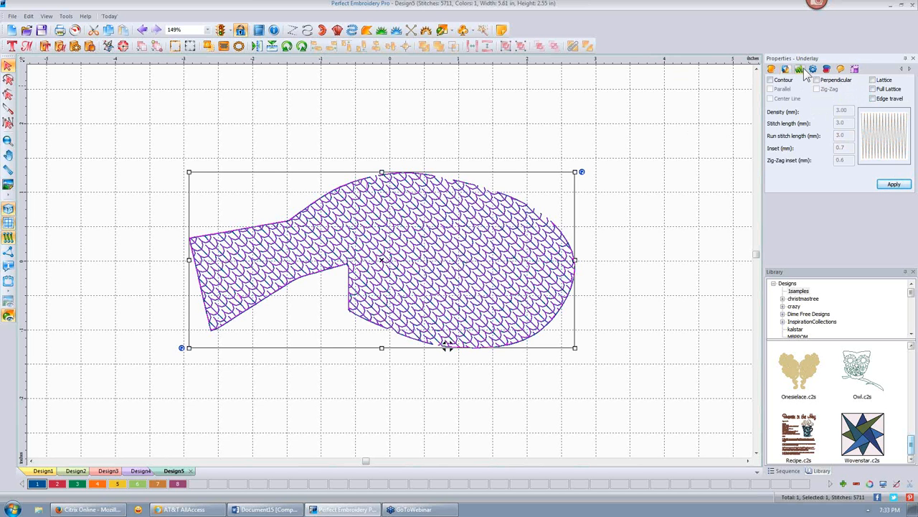
- Replace the motif with pattern 136 and apply it to the fish
click(771, 69)
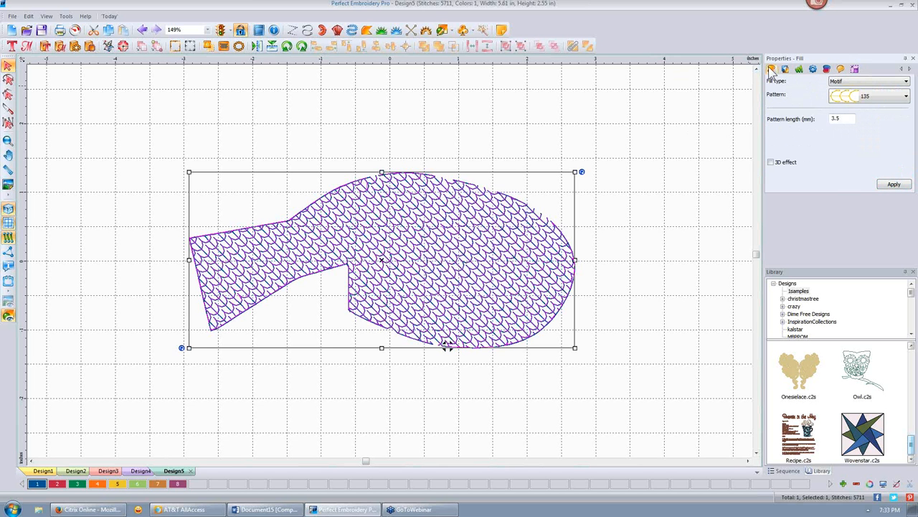
click(905, 96)
click(849, 123)
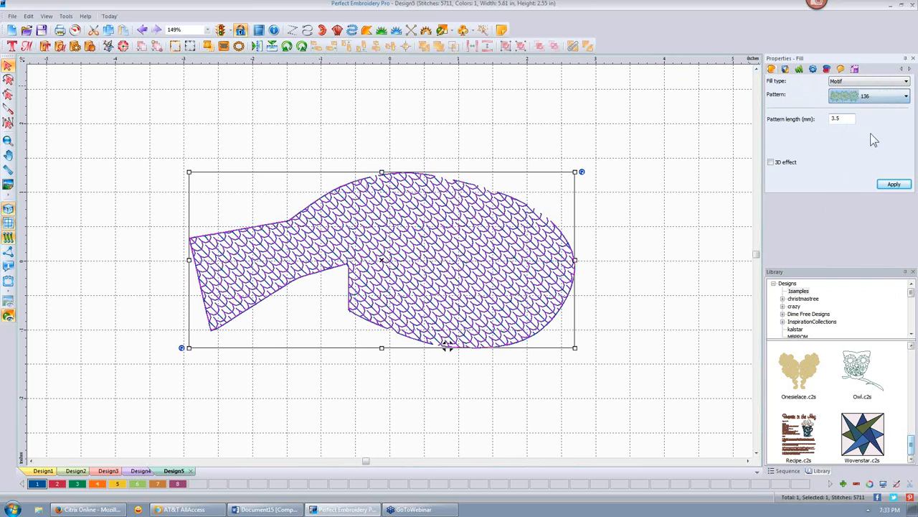
click(893, 185)
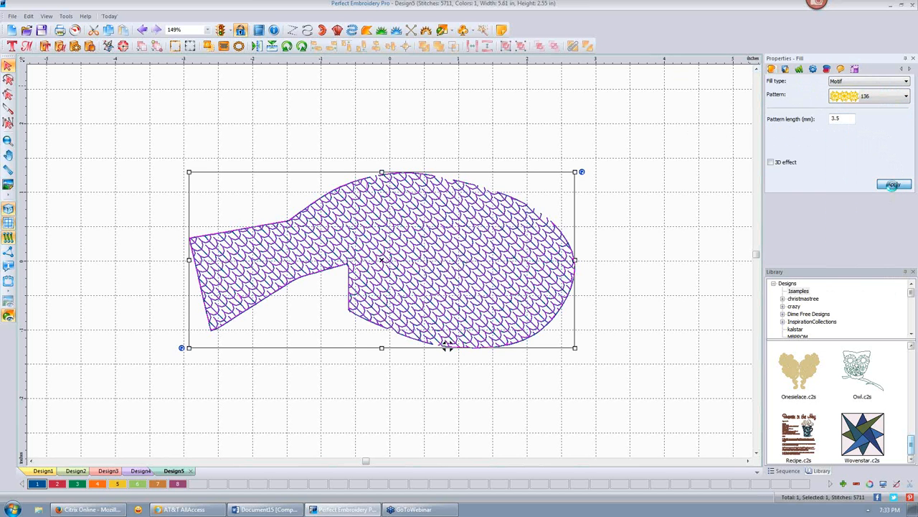
click(682, 177)
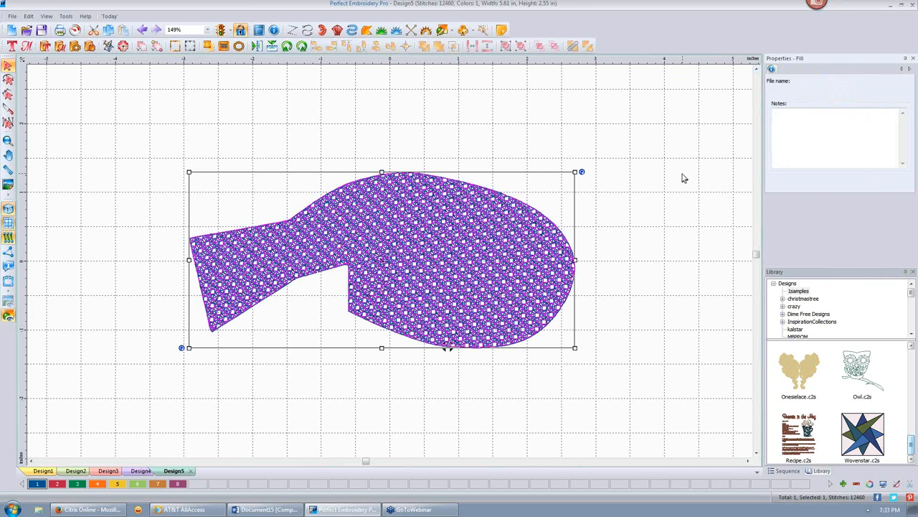
- Enlarge the motif by setting its pattern length to 7 mm
click(495, 246)
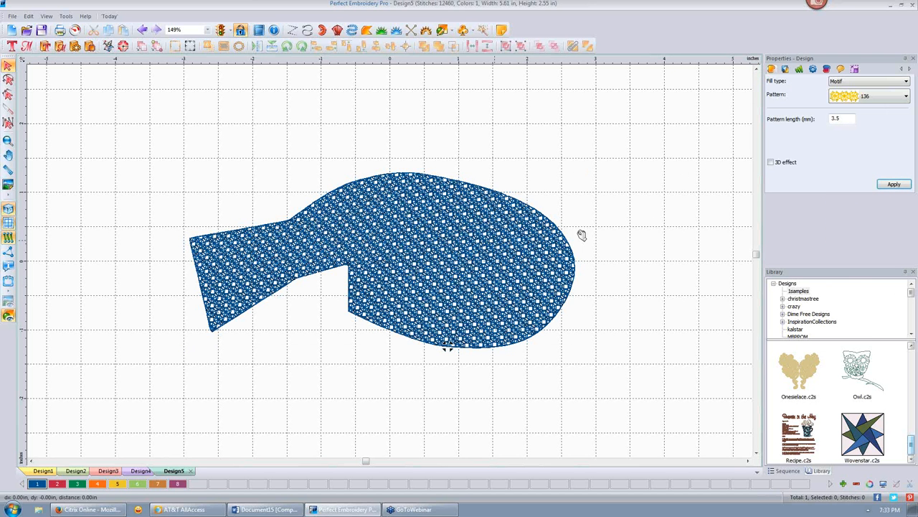
double_click(846, 118)
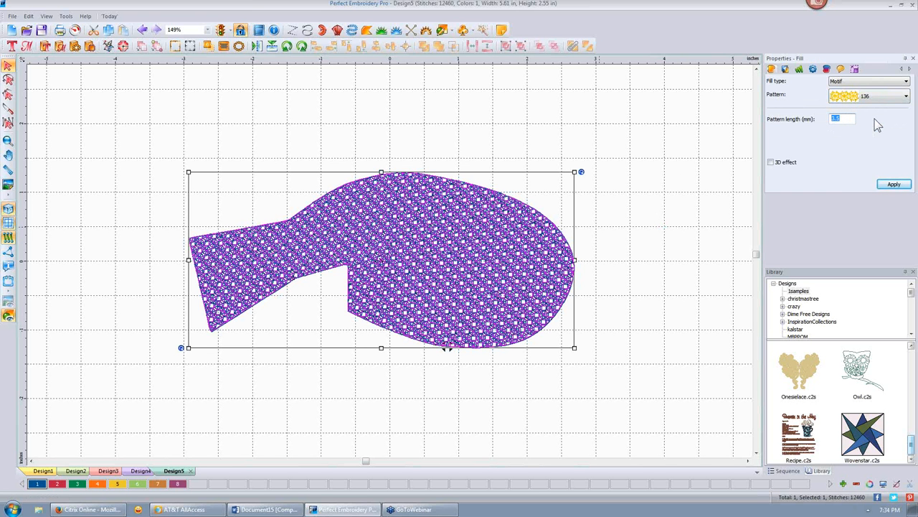
text(7.)
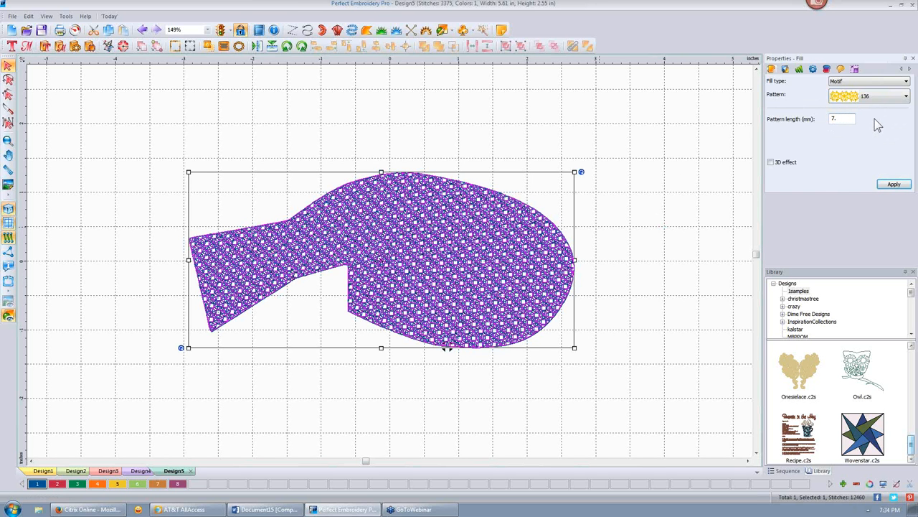
key(Return)
click(662, 190)
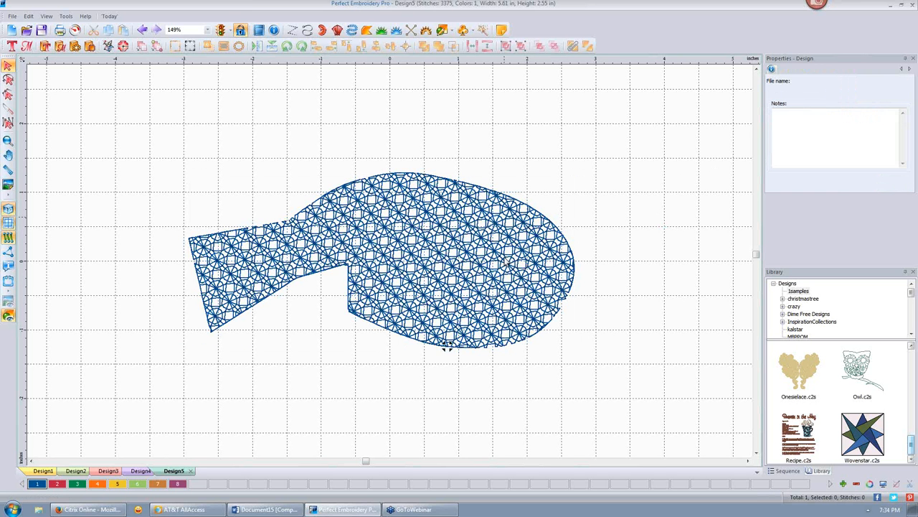
- Turn on the motif's 3D effect and apply it
click(454, 303)
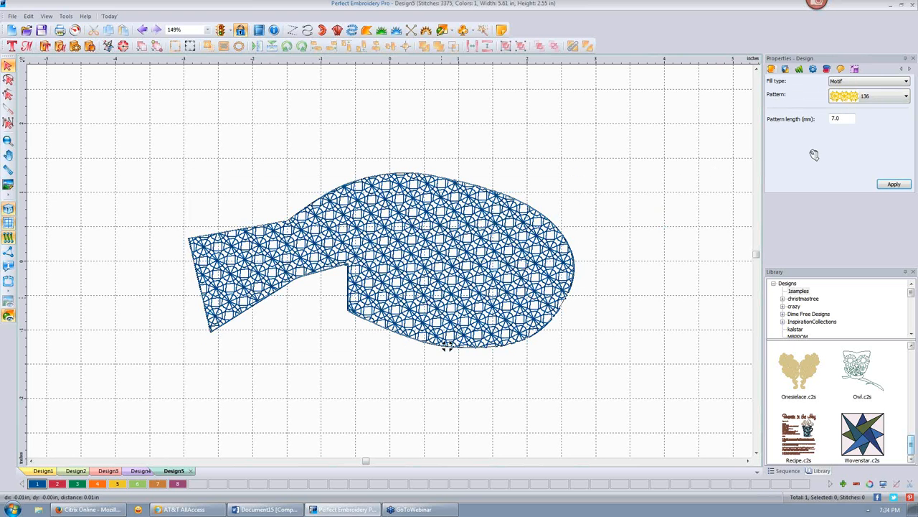
click(772, 162)
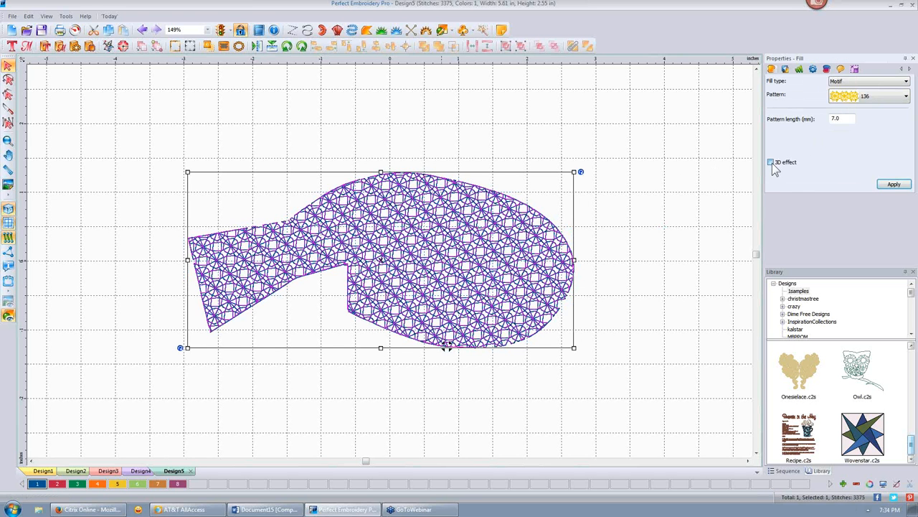
click(894, 185)
click(659, 177)
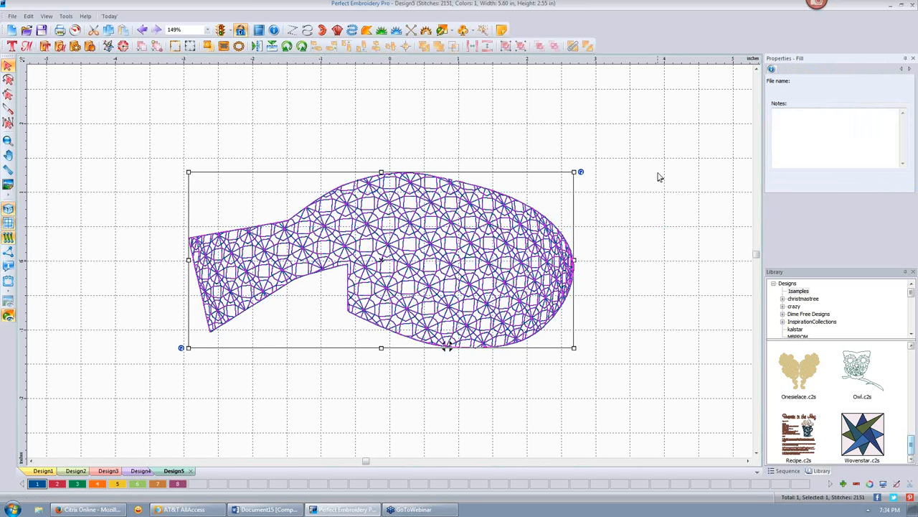
- Reduce the motif pattern length to 5 mm for a denser fill
click(515, 248)
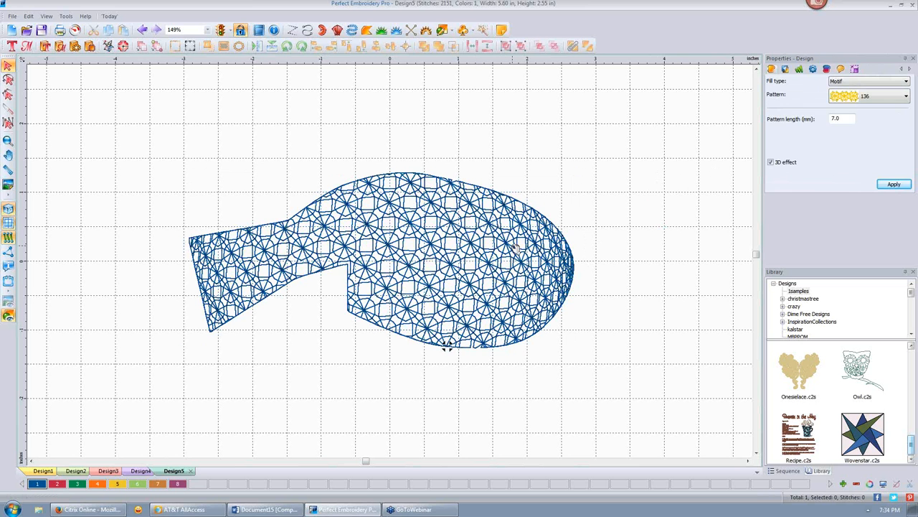
drag(843, 119, 820, 115)
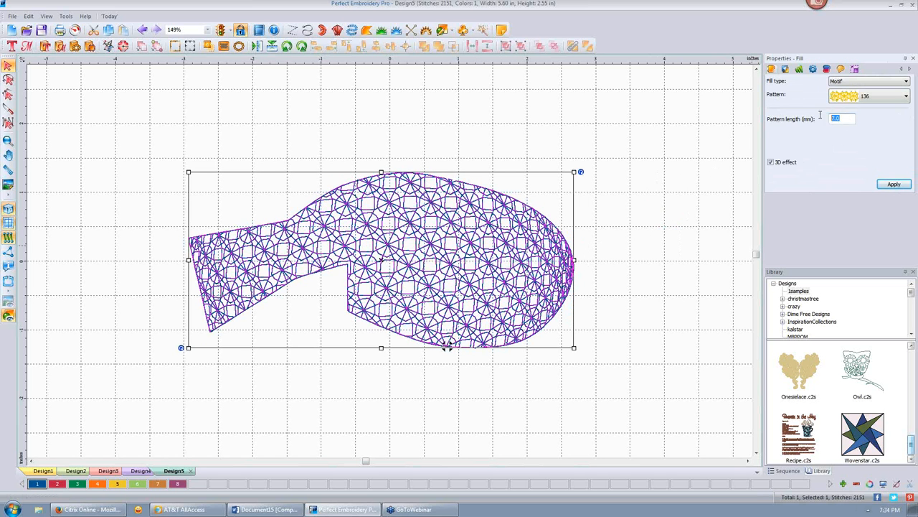
text(5.)
key(Return)
click(619, 261)
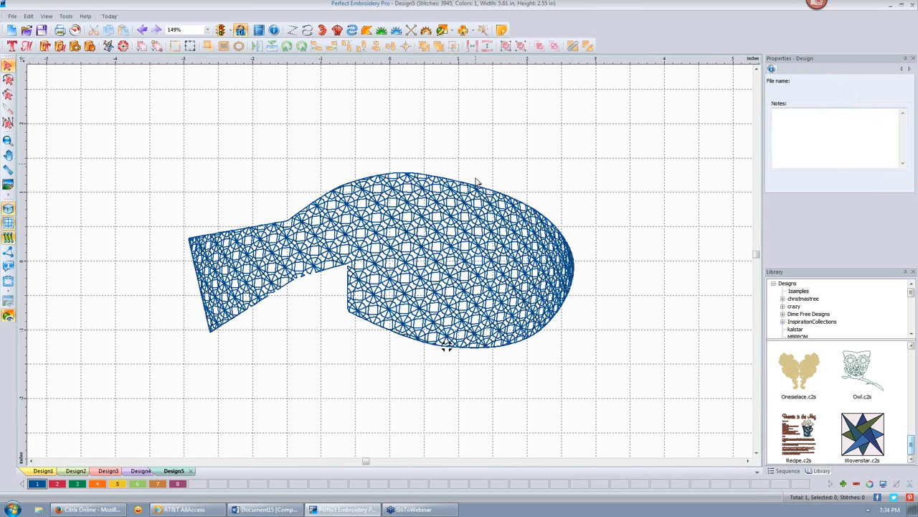
- Toggle the motif's 3D effect checkbox and review the fish's stitches
click(454, 277)
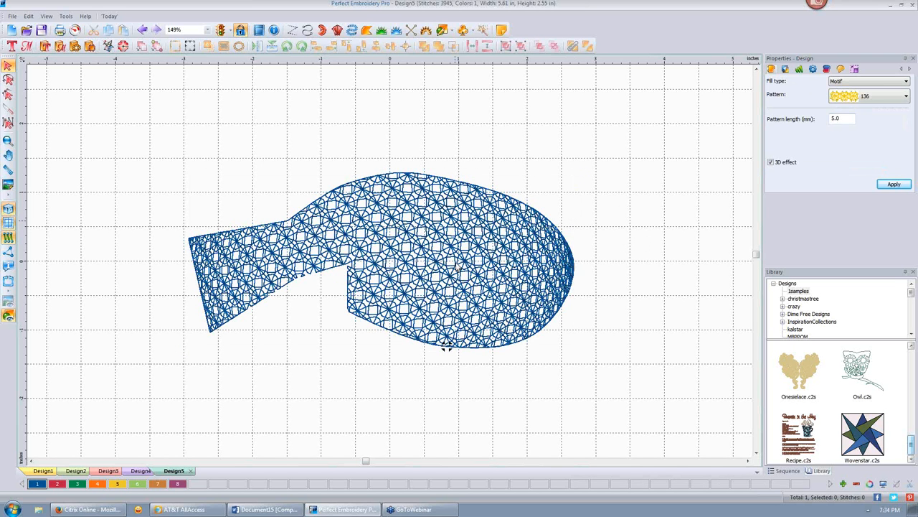
click(771, 163)
click(771, 162)
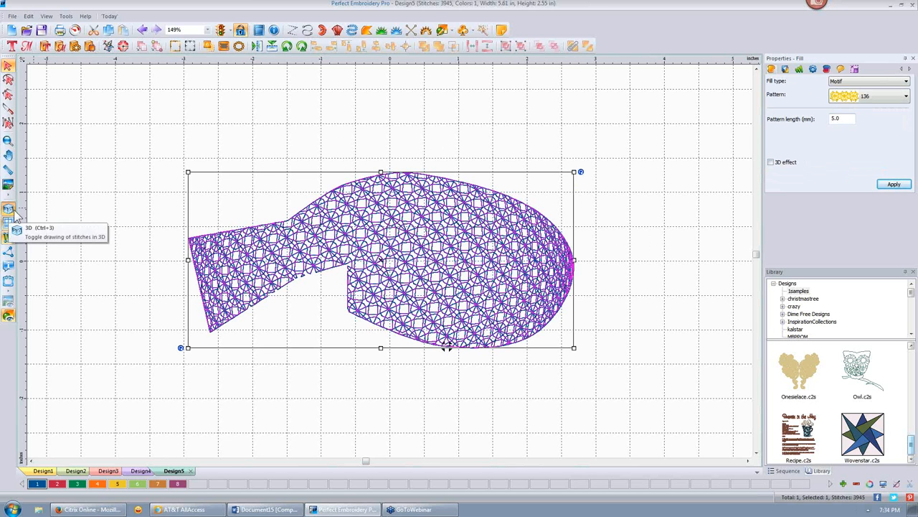
click(74, 191)
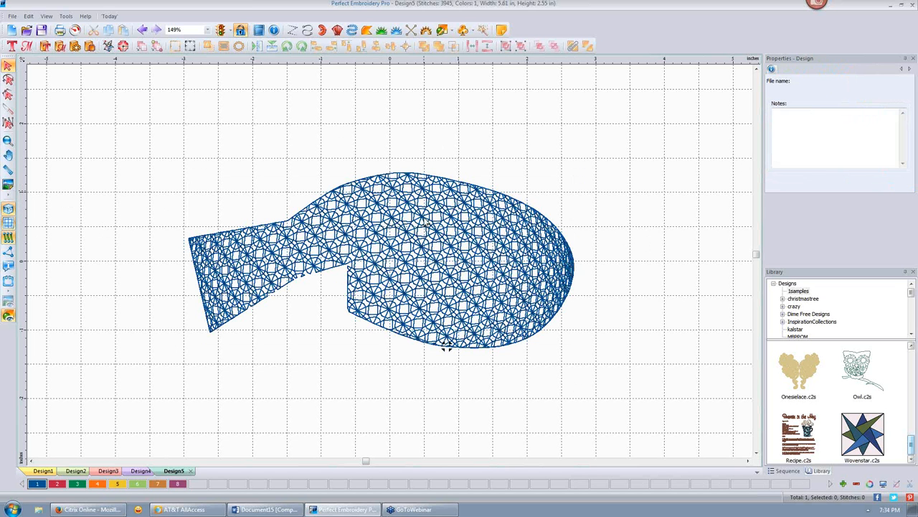
click(446, 345)
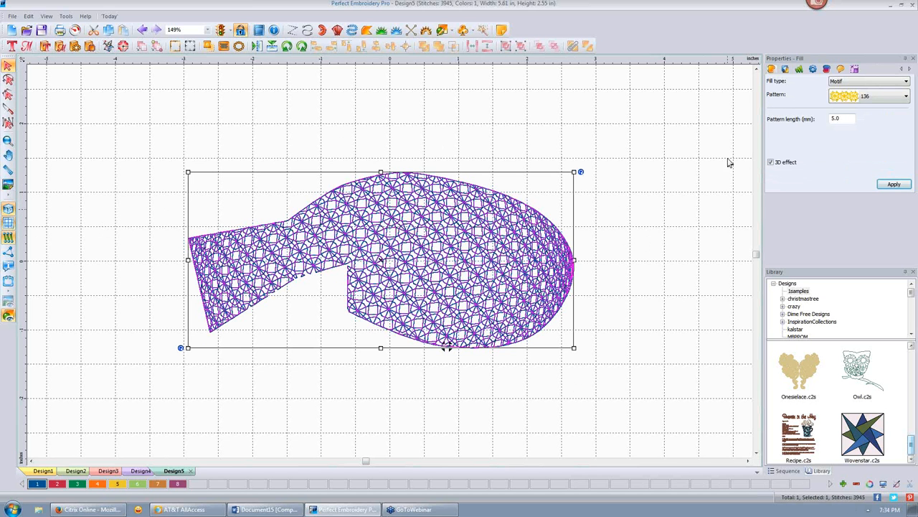
- Change the fish's fill type to Shape and apply the star pattern
click(907, 82)
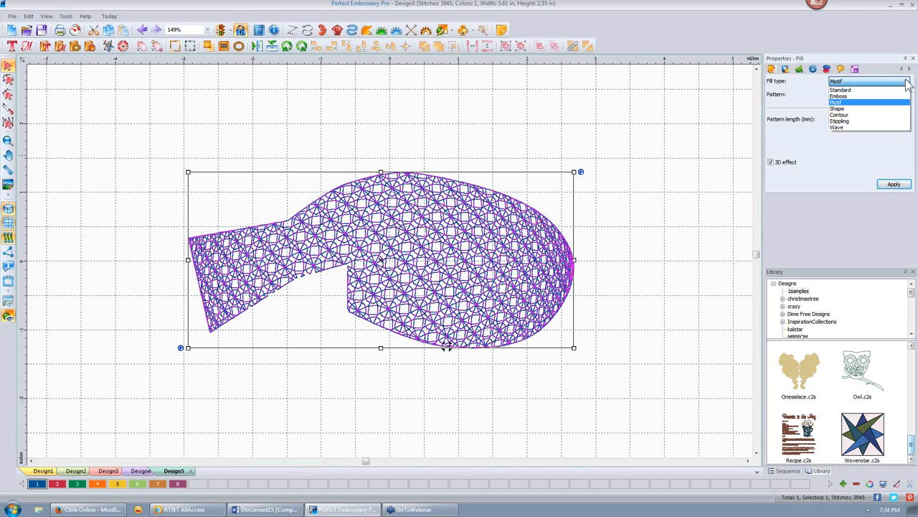
click(839, 109)
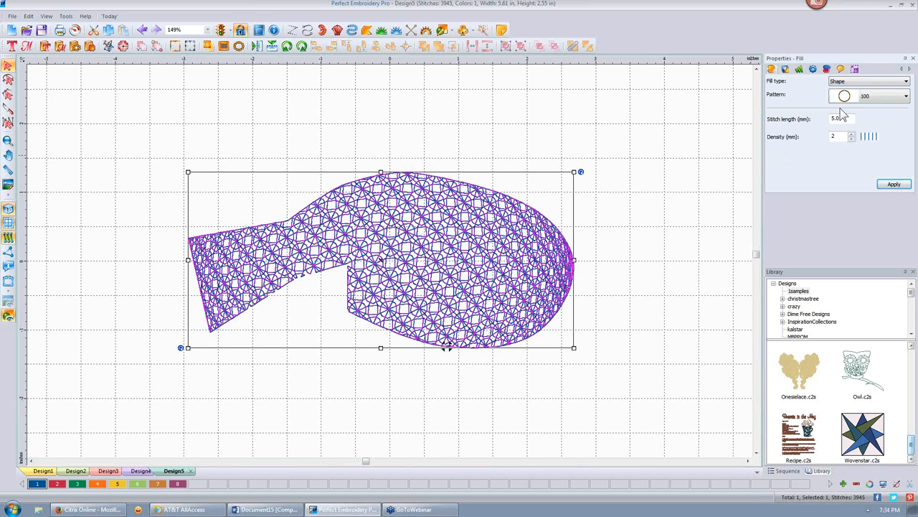
click(908, 96)
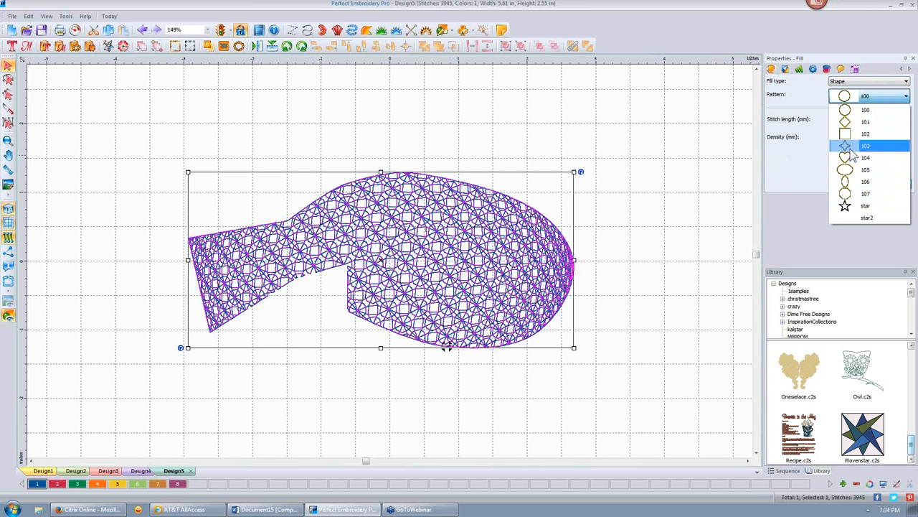
click(850, 206)
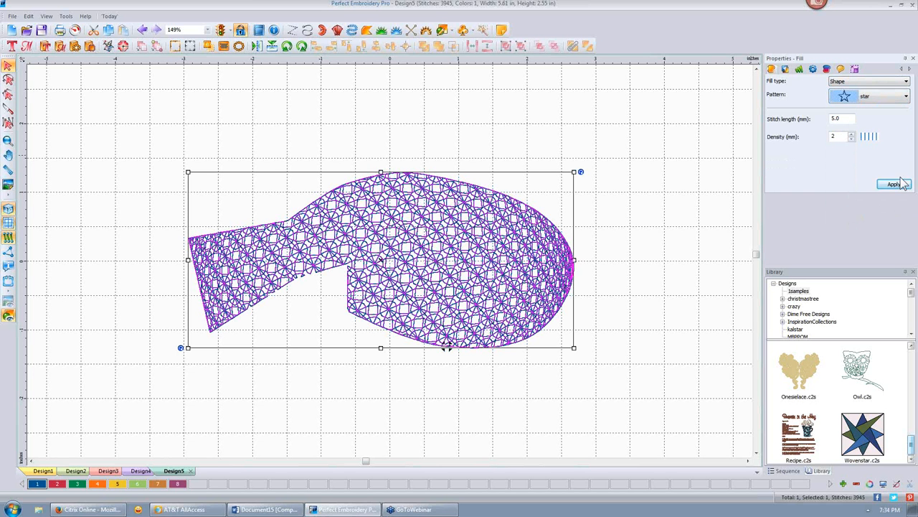
click(894, 185)
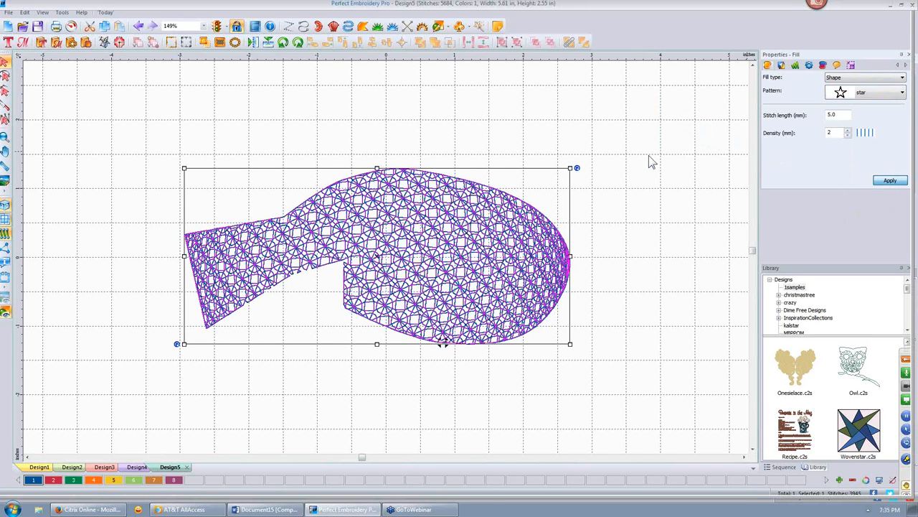
click(634, 168)
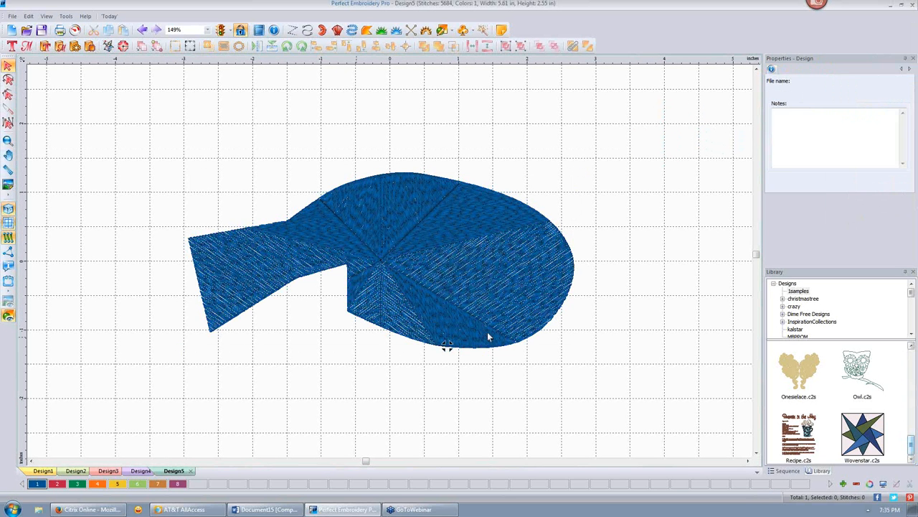
click(462, 219)
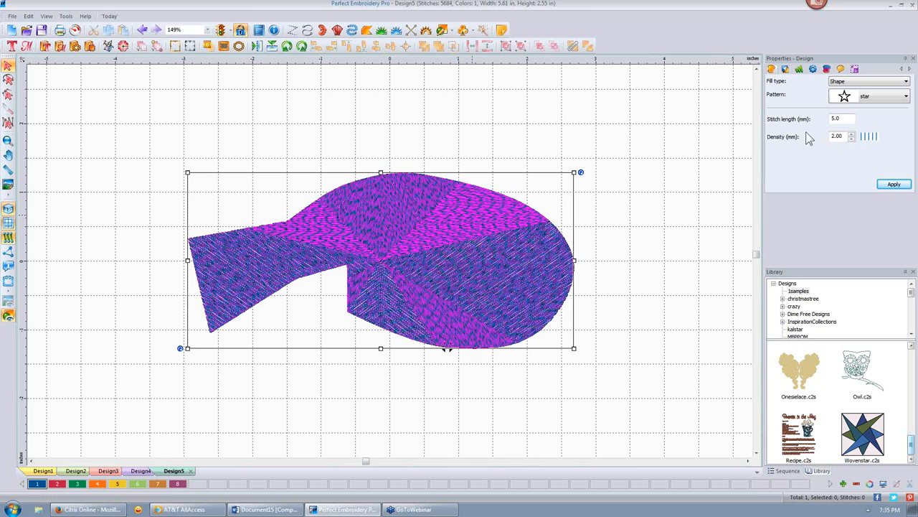
- Set the star Shape fill's density to 7 mm
click(838, 118)
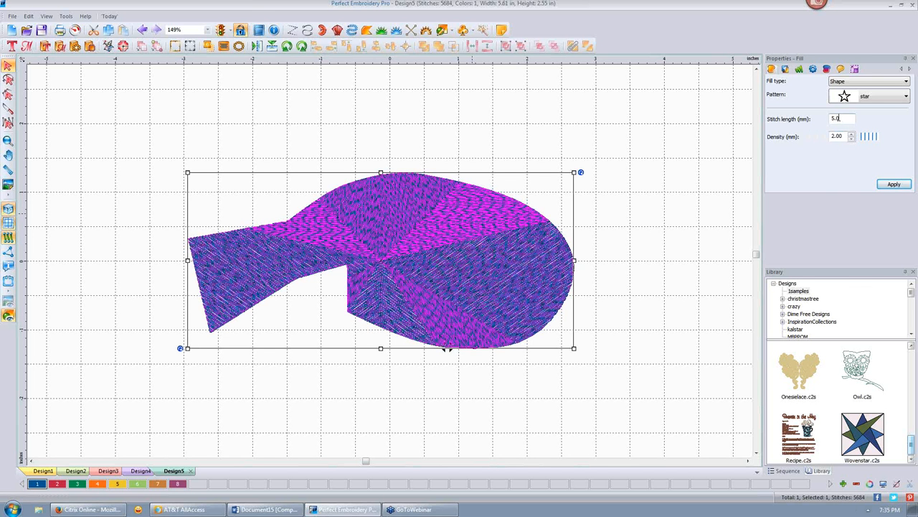
double_click(845, 135)
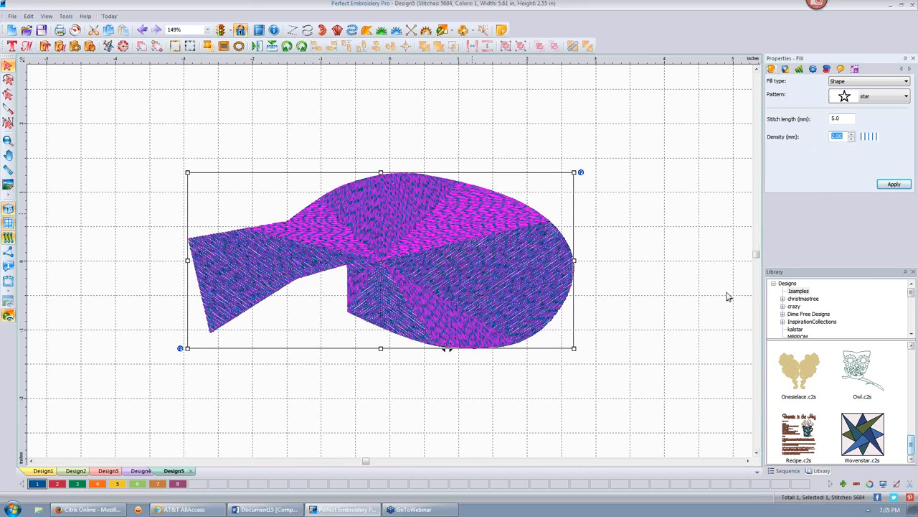
text(7)
click(890, 185)
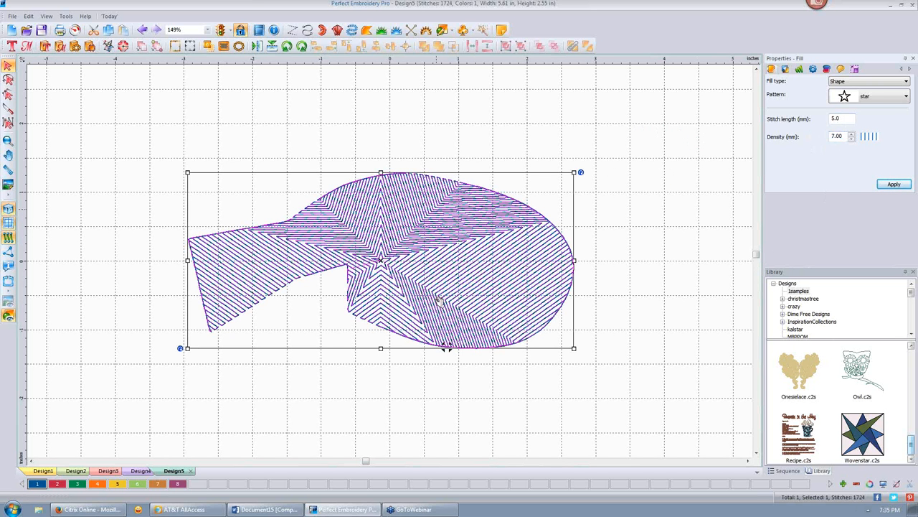
- Move the star fill's centre point from the fish's middle toward its rounded right side
click(8, 96)
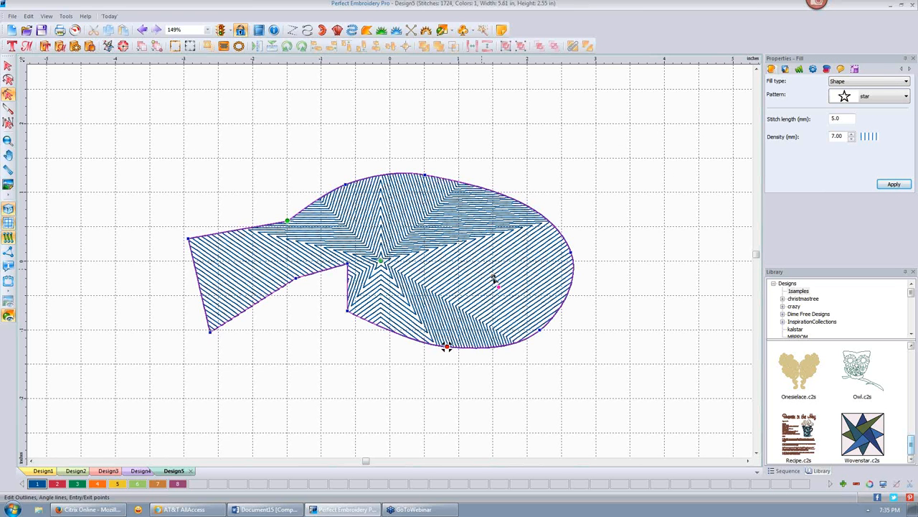
drag(542, 290, 543, 281)
click(616, 200)
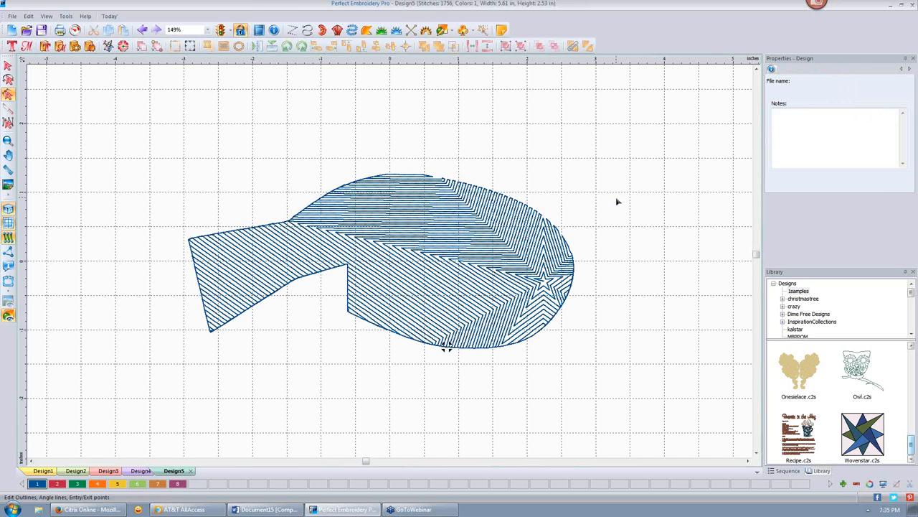
click(492, 225)
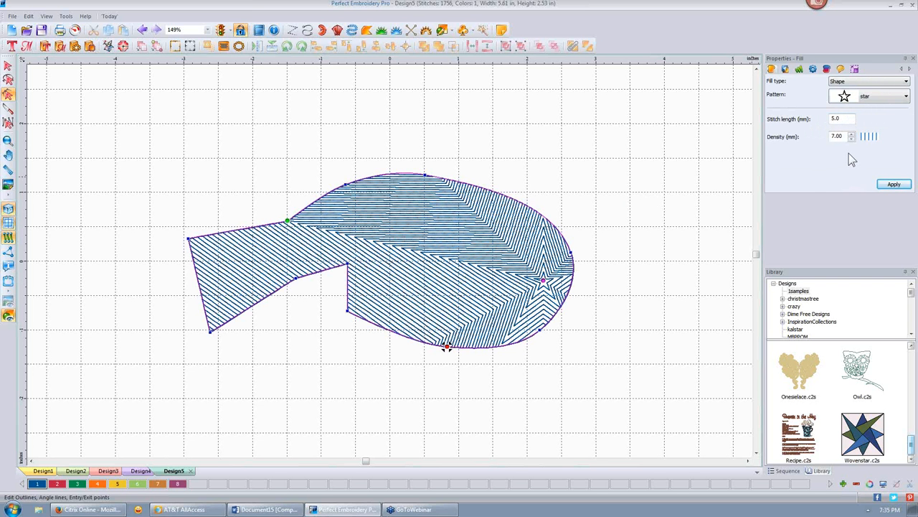
- Change the fish's fill type to Contour
click(907, 81)
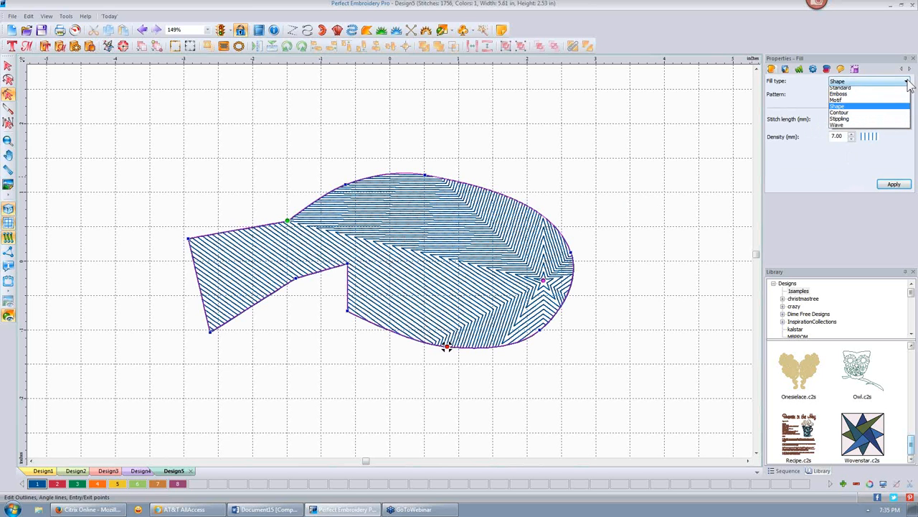
click(876, 116)
click(894, 184)
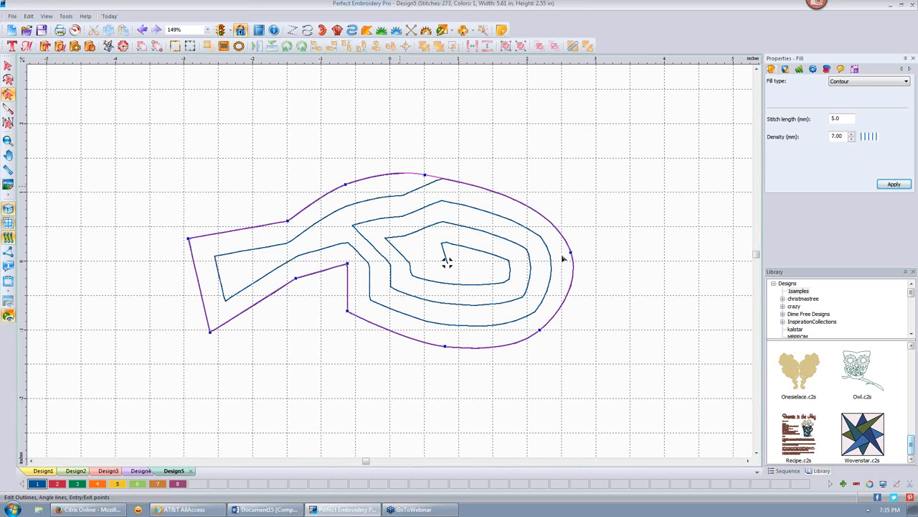
- Set the Contour fill density to 0.20 mm
drag(847, 136, 817, 136)
text(1)
drag(841, 121, 821, 120)
click(894, 185)
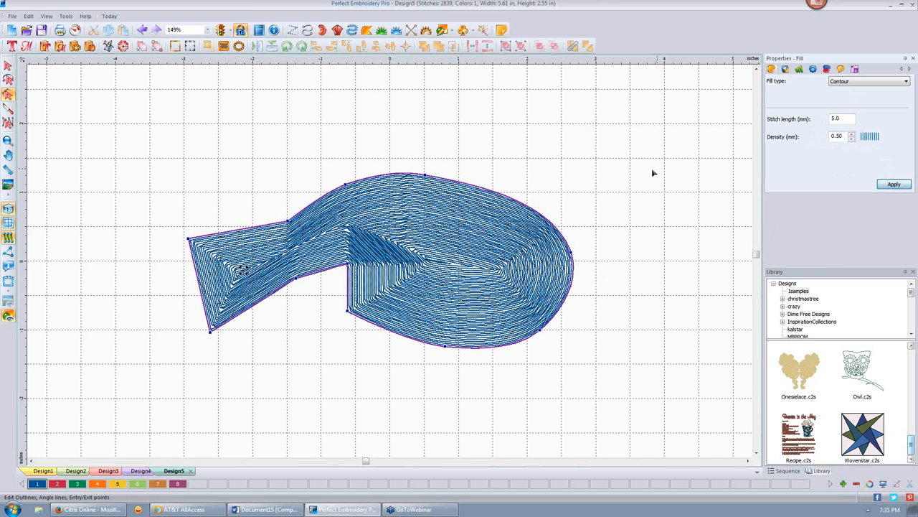
drag(847, 136, 812, 134)
key(BackSpace)
text(.2)
click(894, 185)
click(603, 138)
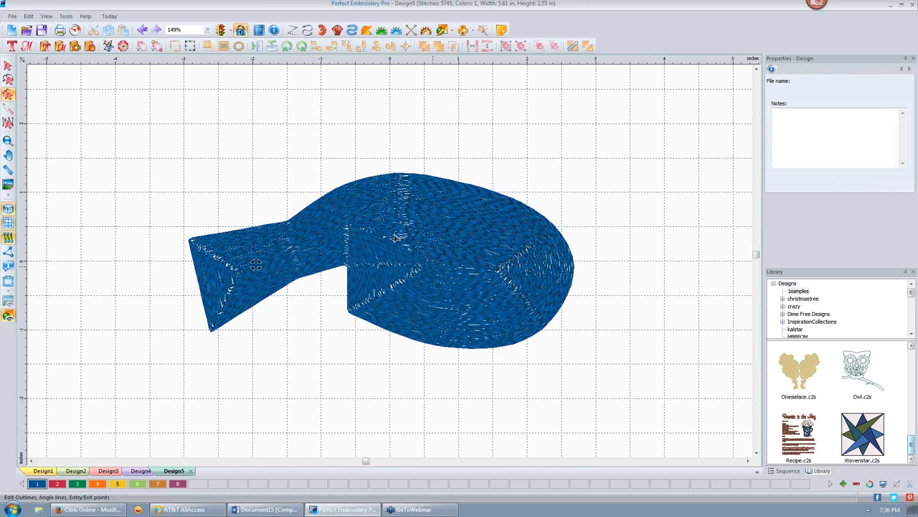
click(449, 241)
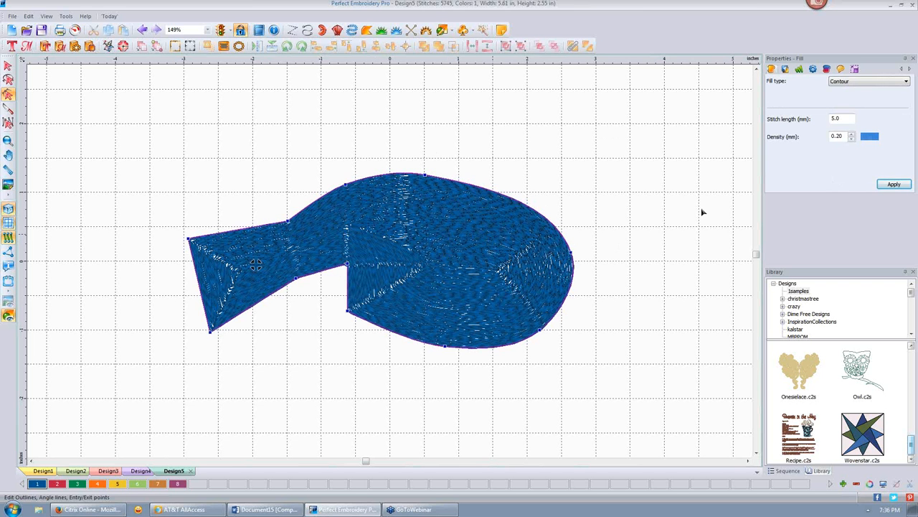
click(906, 84)
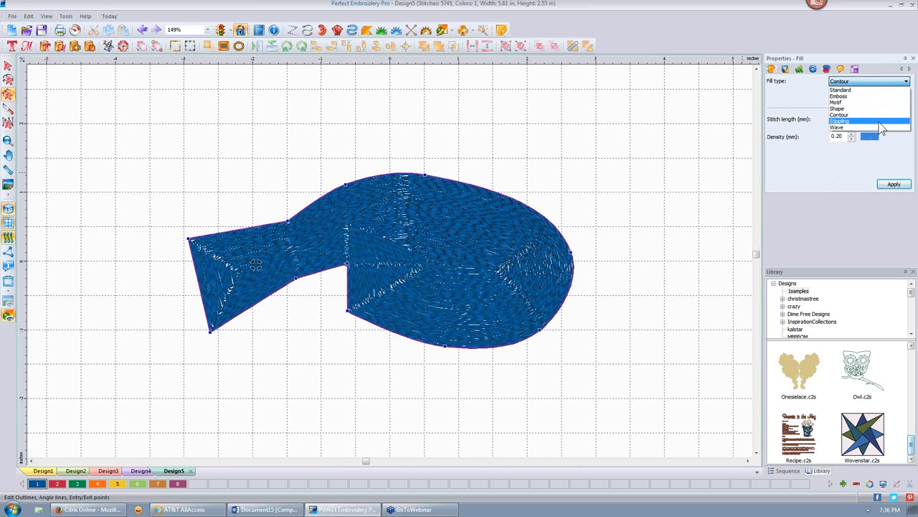
- Apply a Stippling fill at 2.00 mm density using the Piano pattern
click(879, 122)
click(895, 185)
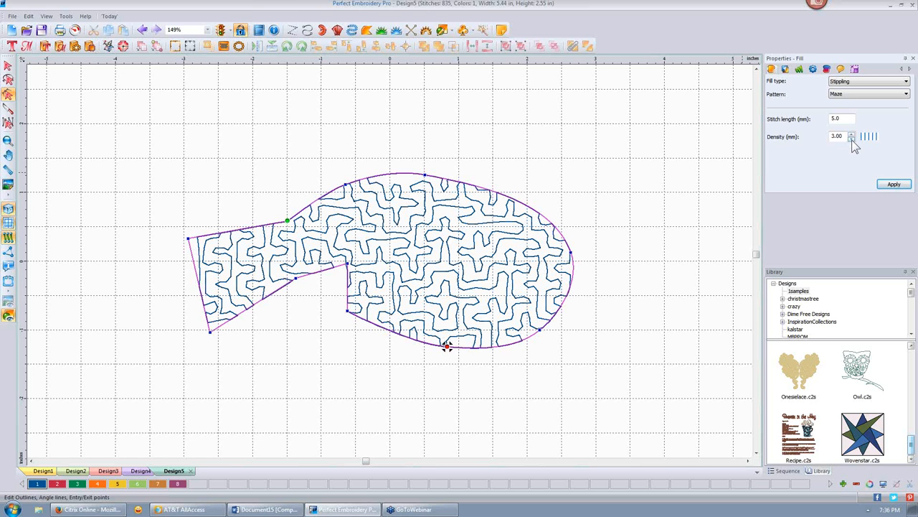
drag(845, 136, 805, 135)
text(2.)
click(894, 184)
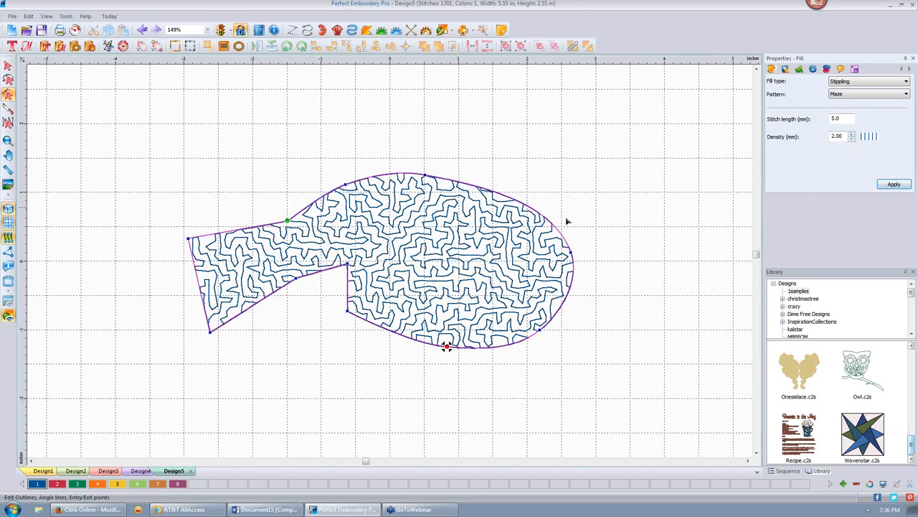
click(907, 94)
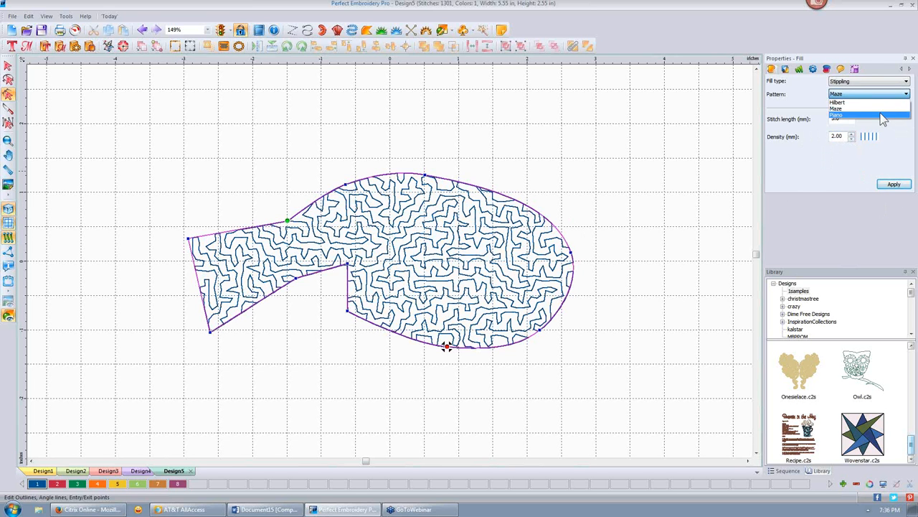
click(886, 115)
click(894, 185)
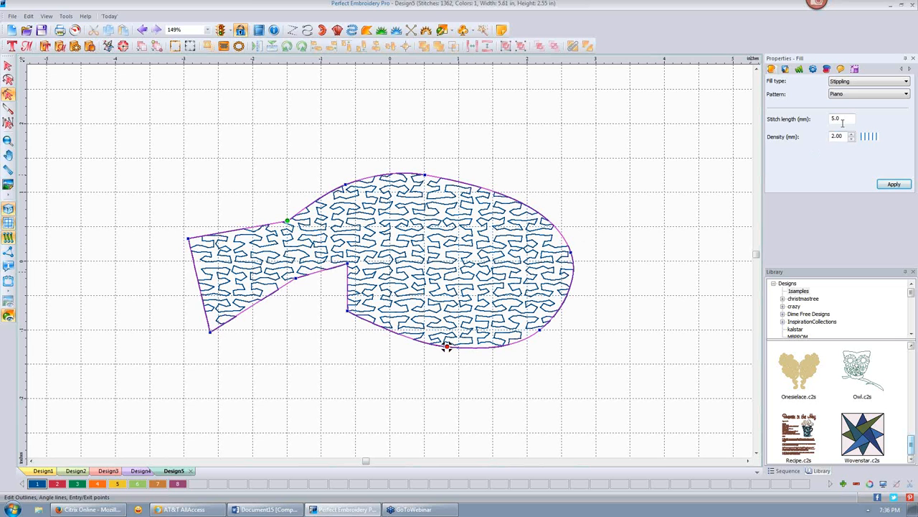
- Set the stippling stitch length to 2.0 mm and choose the Hilbert pattern
drag(845, 119, 803, 118)
text(3.)
click(893, 185)
drag(844, 119, 799, 115)
text(2.0)
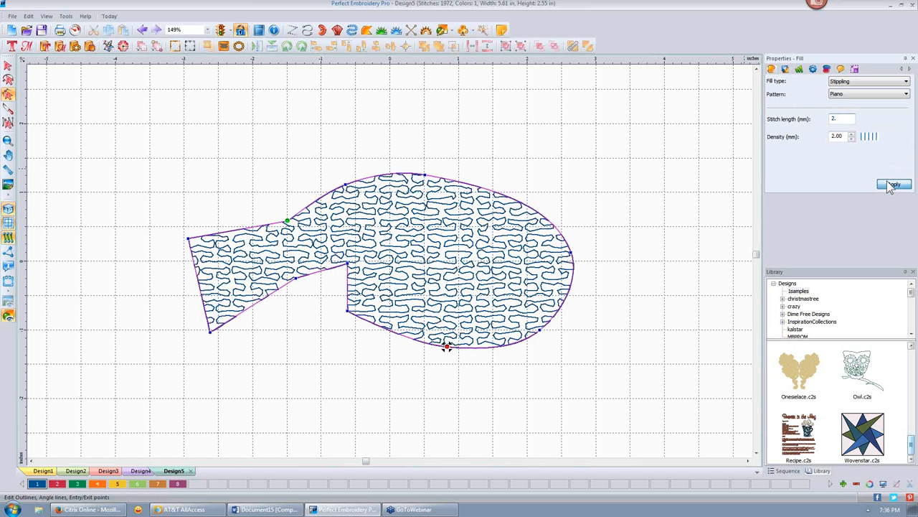
click(892, 186)
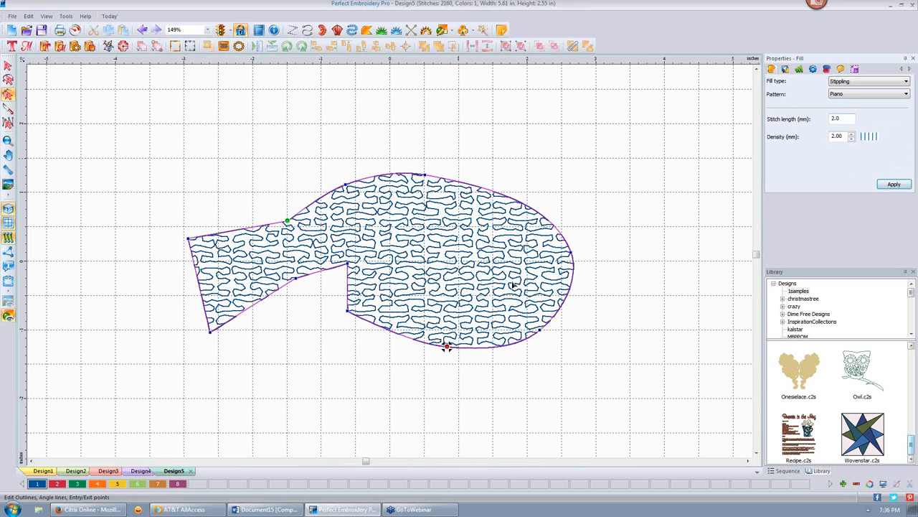
click(907, 94)
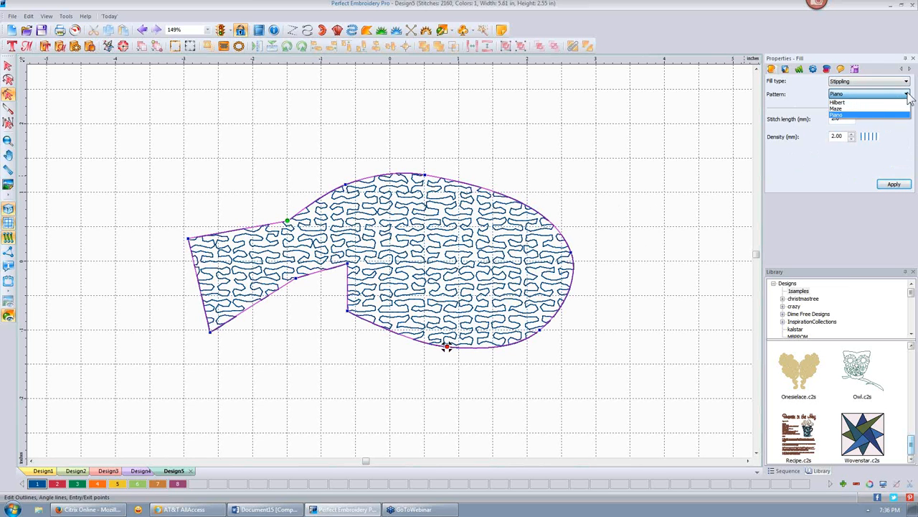
click(856, 103)
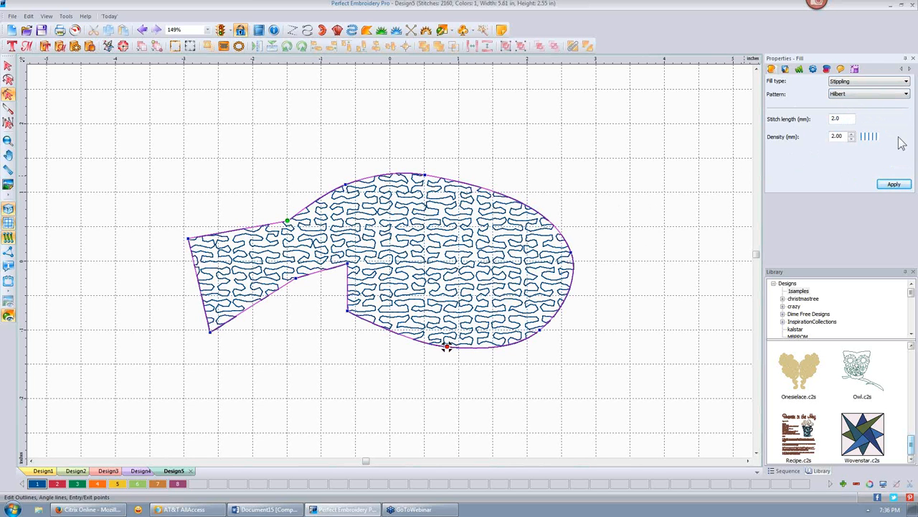
- Apply the Hilbert stippling pattern and raise its density to 5.00 mm
click(894, 184)
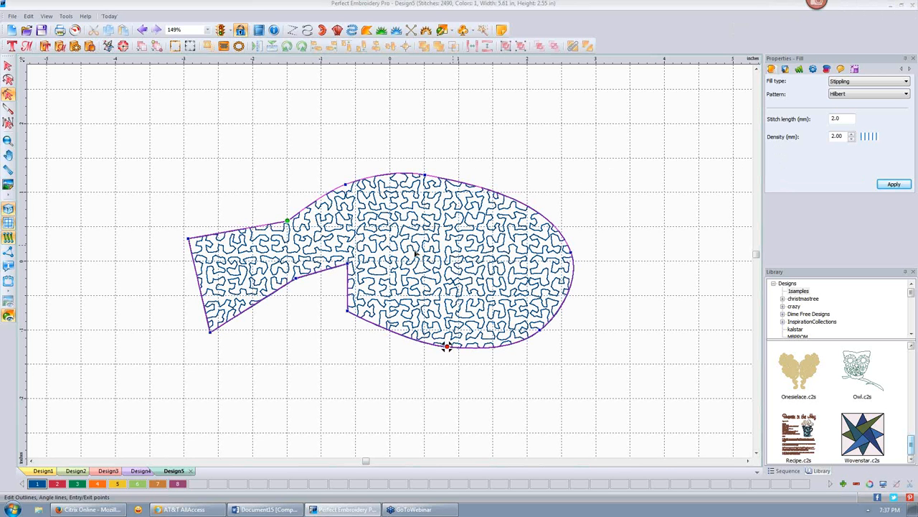
double_click(838, 136)
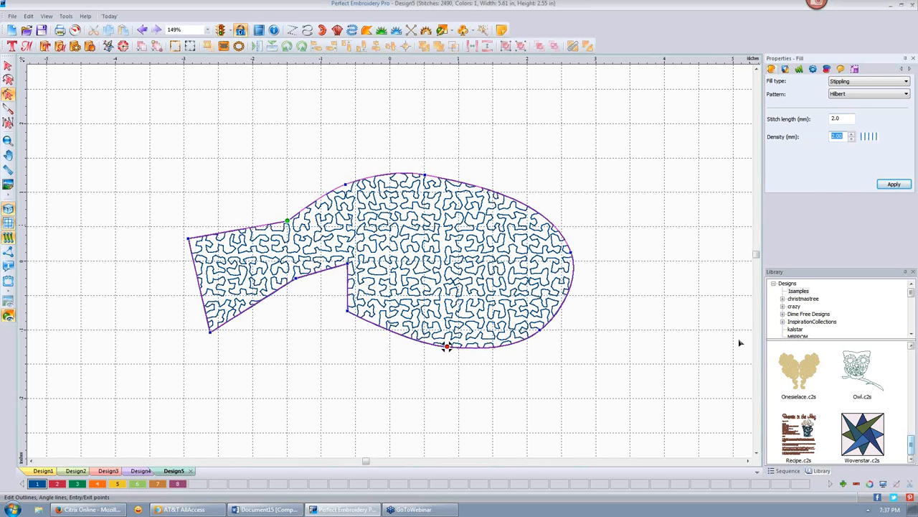
text(5.)
click(893, 186)
click(649, 175)
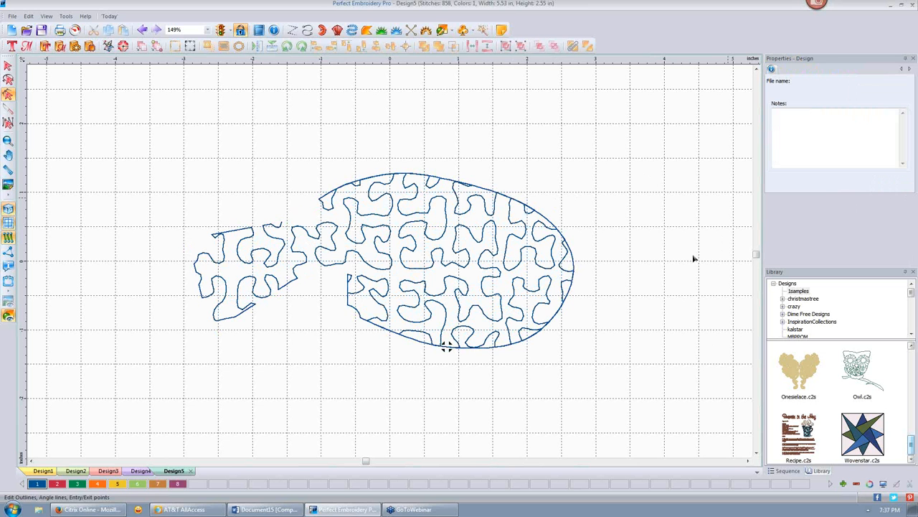
click(485, 245)
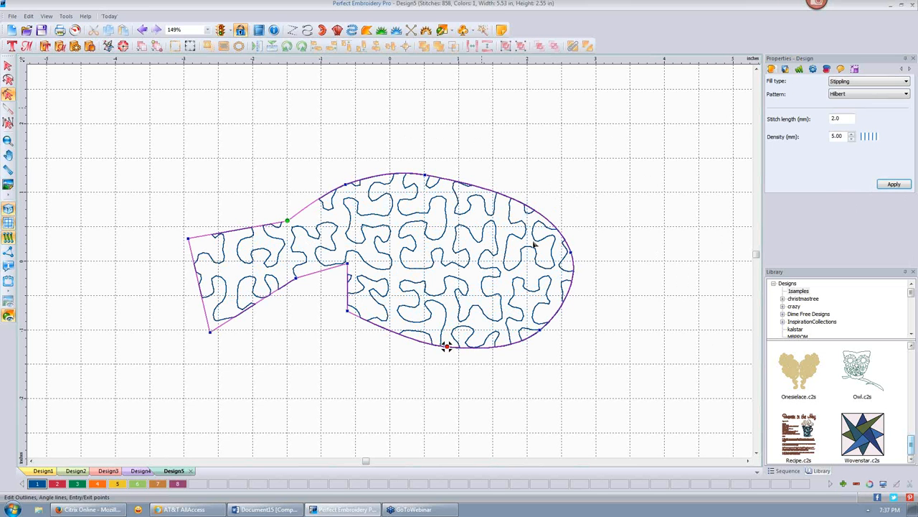
- Apply a Wave fill at 2.00 density and 3.5 mm length, angling its direction line diagonally
click(907, 81)
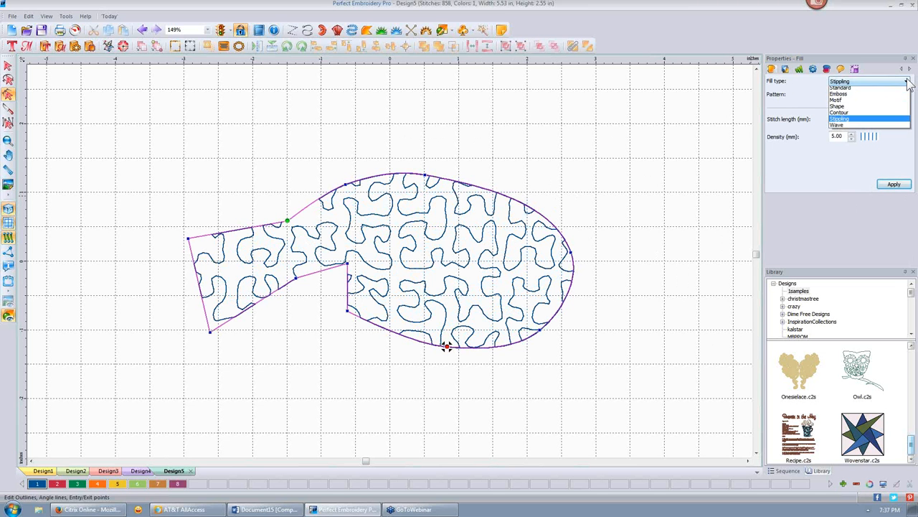
click(874, 126)
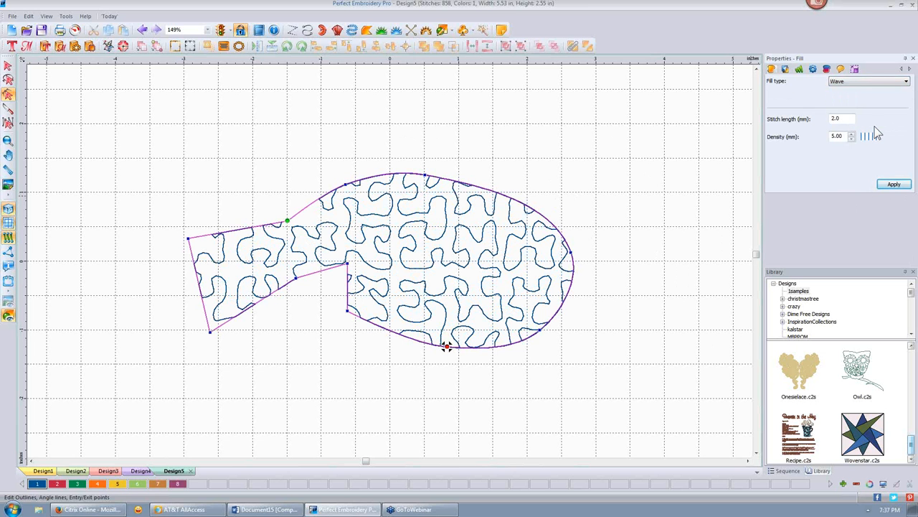
double_click(837, 136)
text(2)
double_click(835, 118)
text(3.5)
click(883, 181)
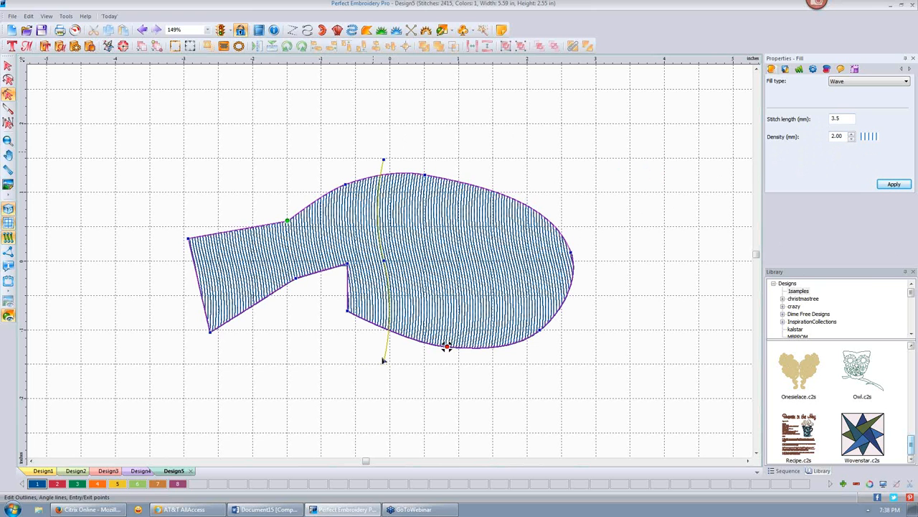
drag(384, 361, 337, 352)
drag(384, 159, 481, 143)
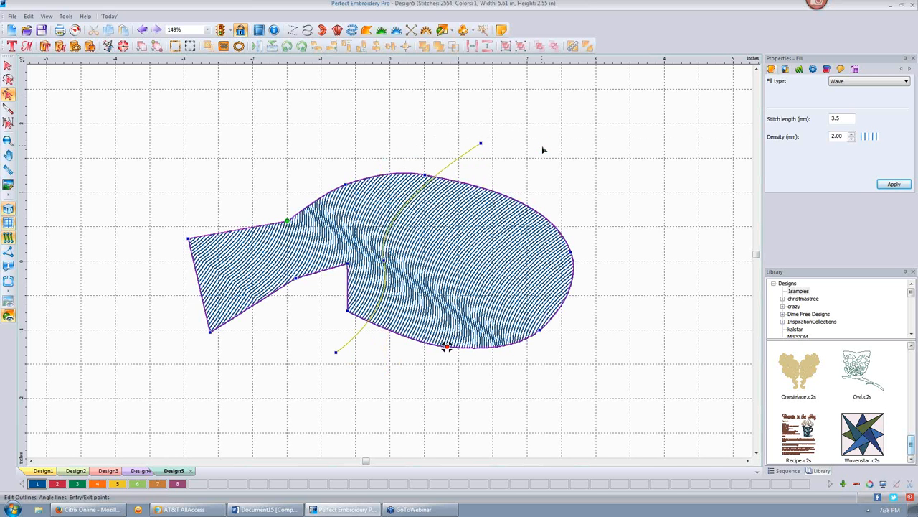
- Add a point to the wave direction line and drag it to curve the waves
click(452, 166)
click(479, 265)
right_click(445, 170)
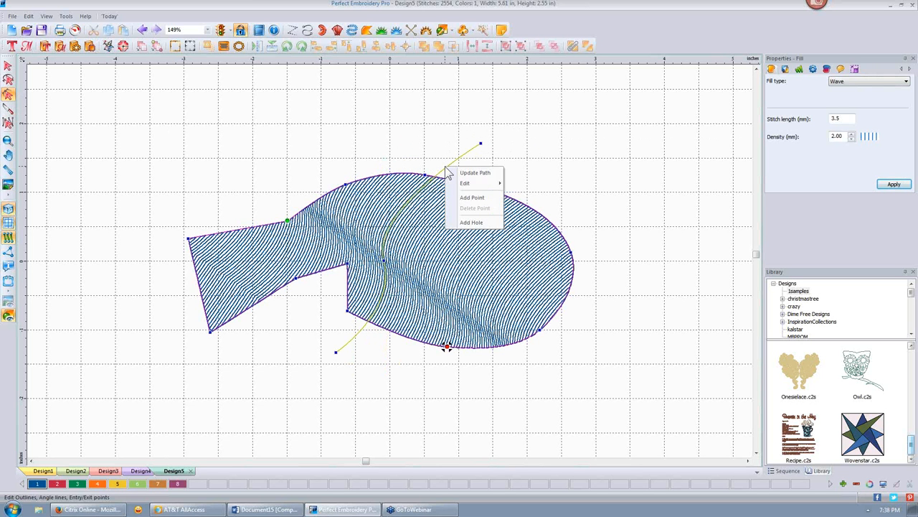
mouse_move(470, 181)
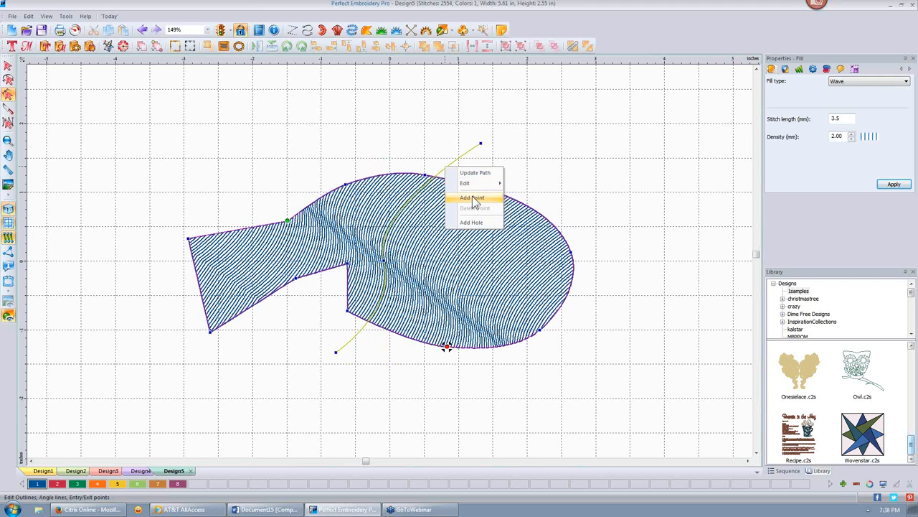
click(472, 197)
drag(445, 168, 477, 228)
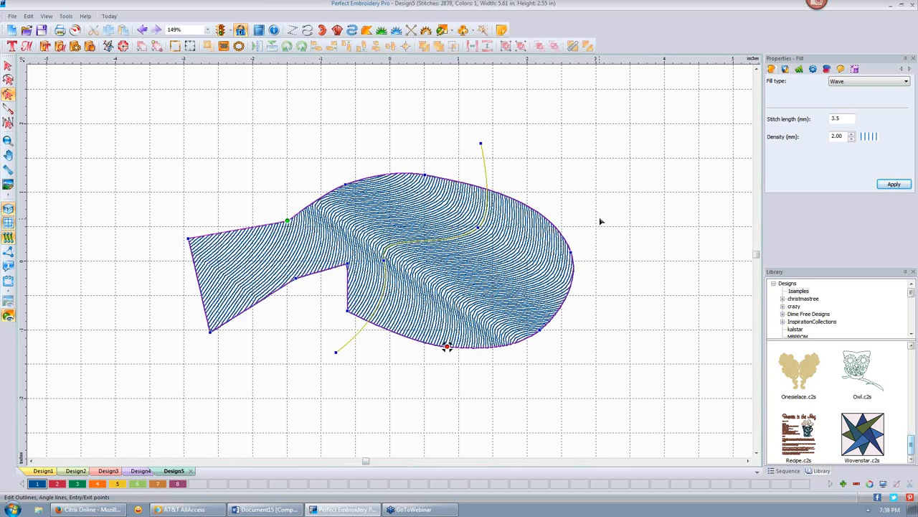
- Change the fish's fill type to Standard
click(907, 81)
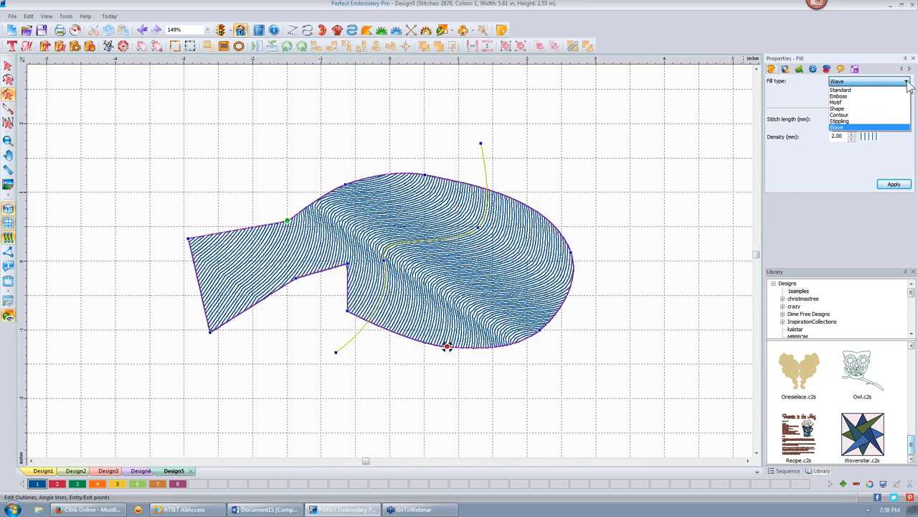
click(907, 82)
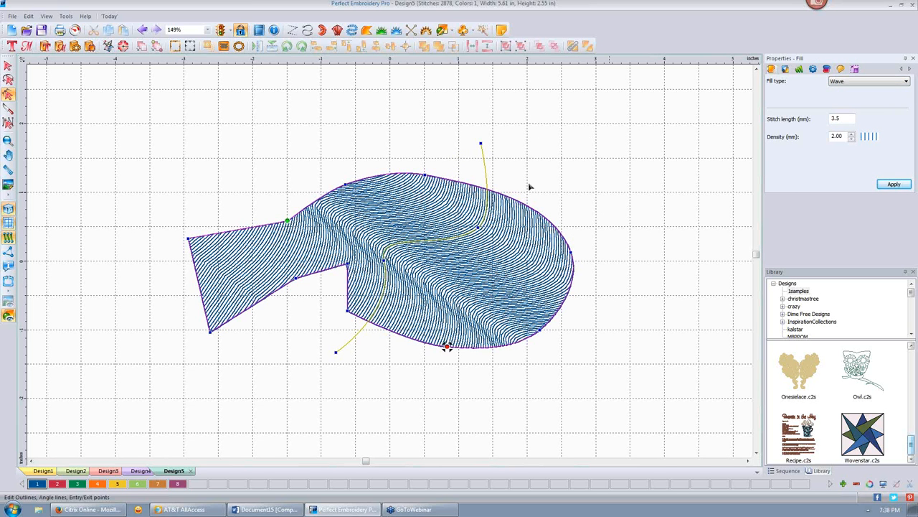
click(906, 81)
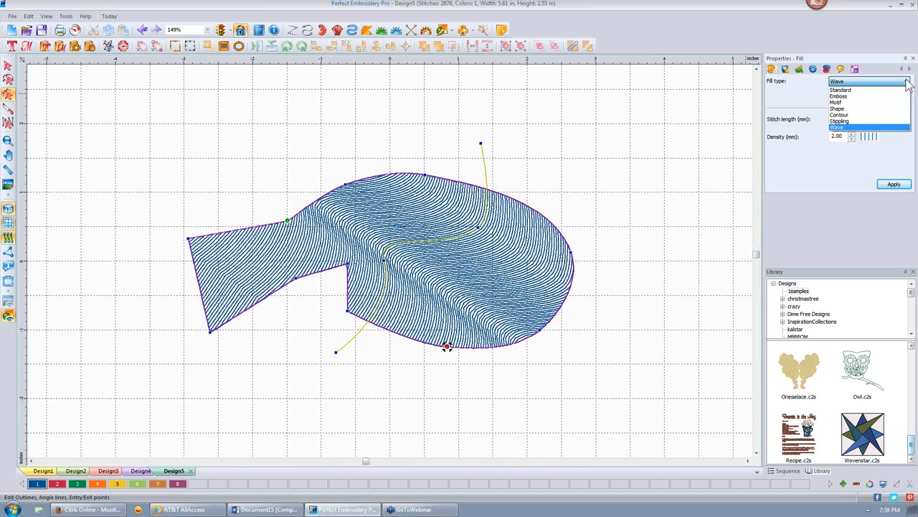
click(859, 90)
click(841, 95)
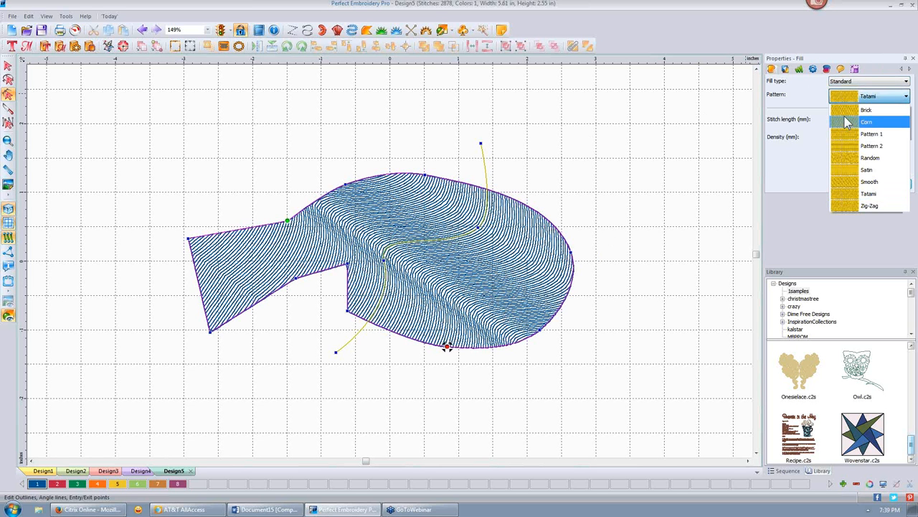
- Apply the Standard Brick pattern with 0.50 density to the fish
click(854, 110)
click(894, 185)
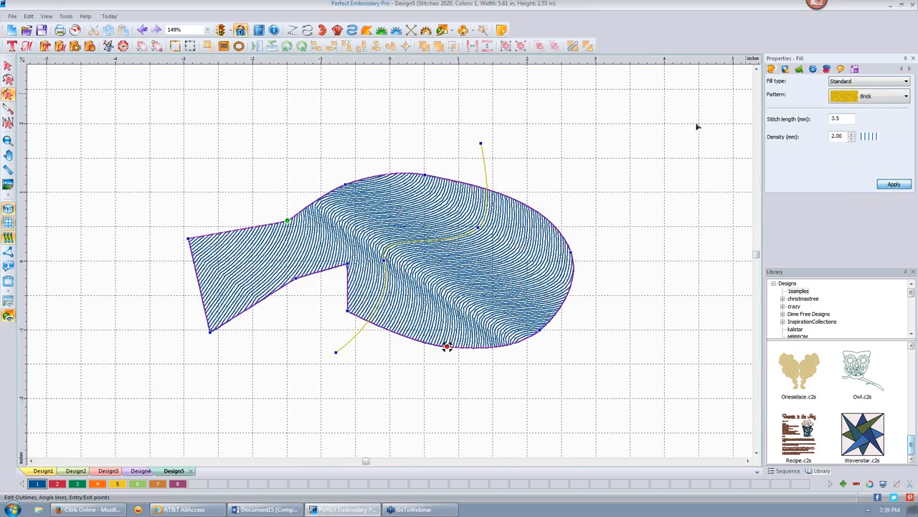
drag(845, 139, 804, 139)
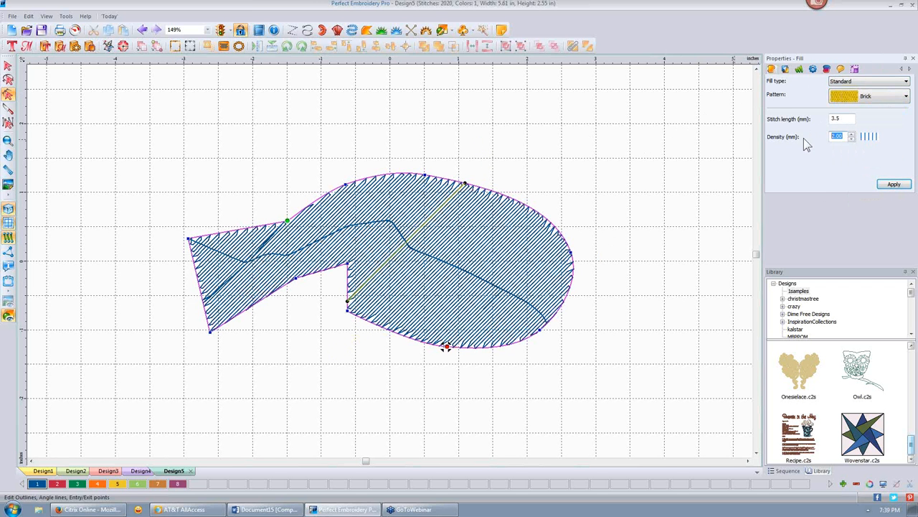
text(.5)
click(894, 184)
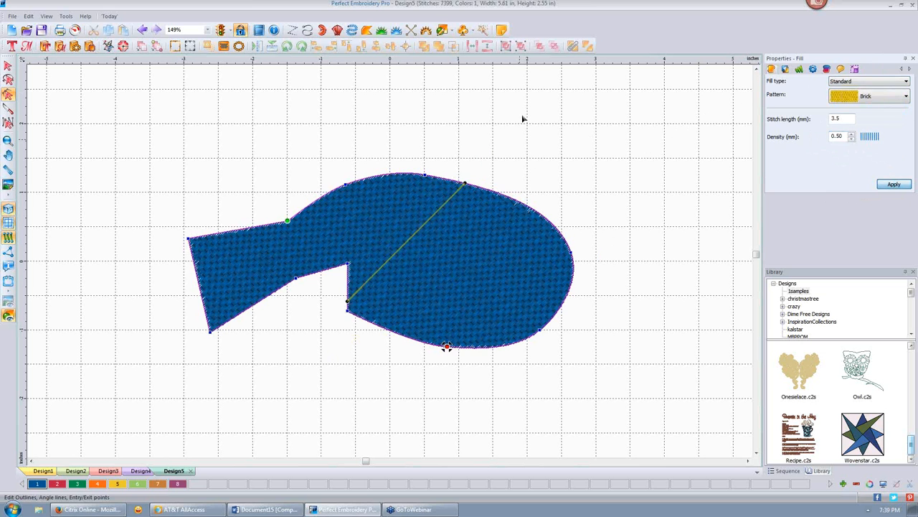
- Turn the fish's stitch angle line nearly vertical
click(603, 188)
click(437, 244)
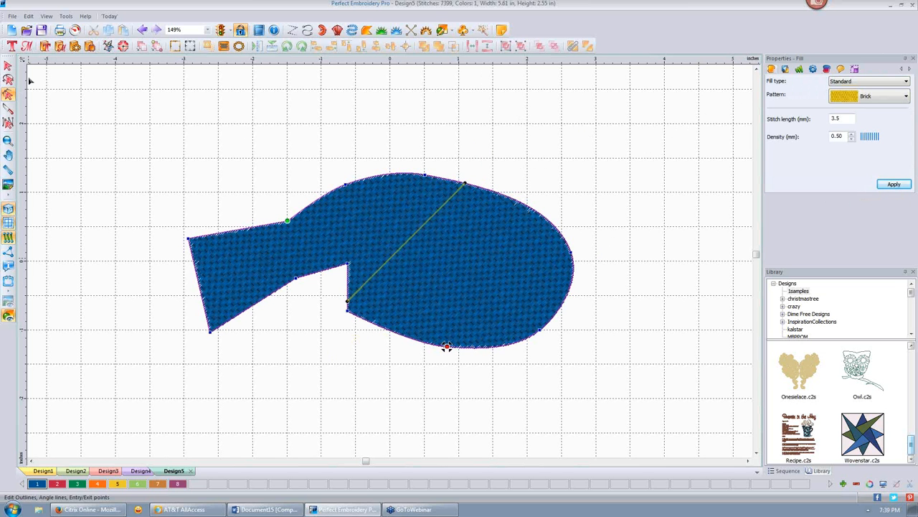
click(8, 94)
drag(350, 305, 475, 346)
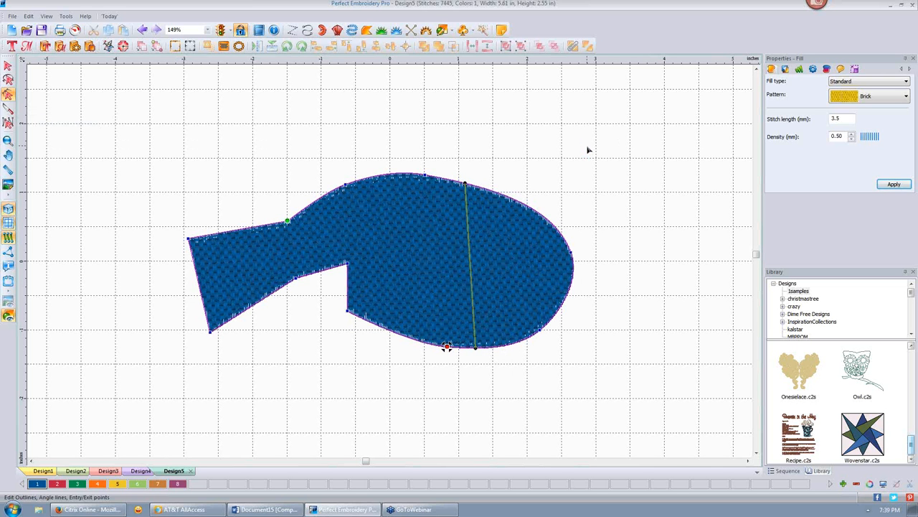
- Set Absolute pull compensation of 2.0 mm on the fish fill and apply it
click(813, 68)
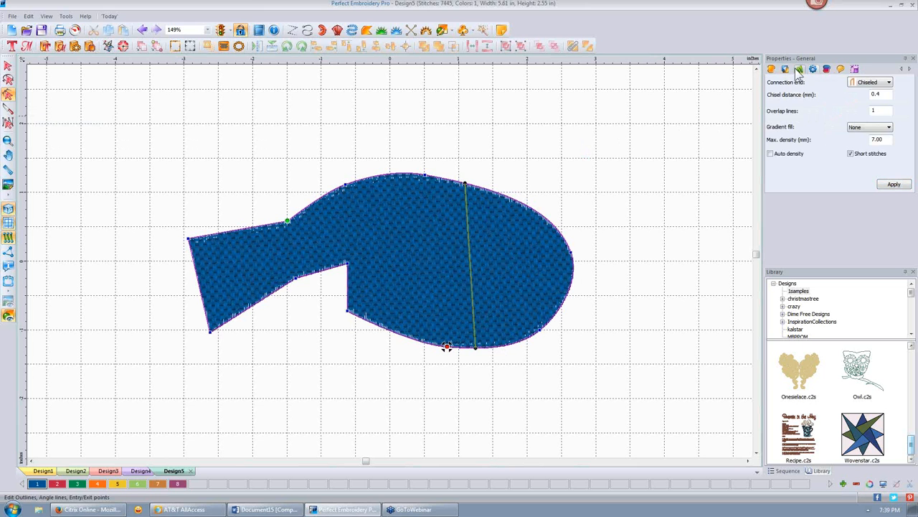
click(800, 70)
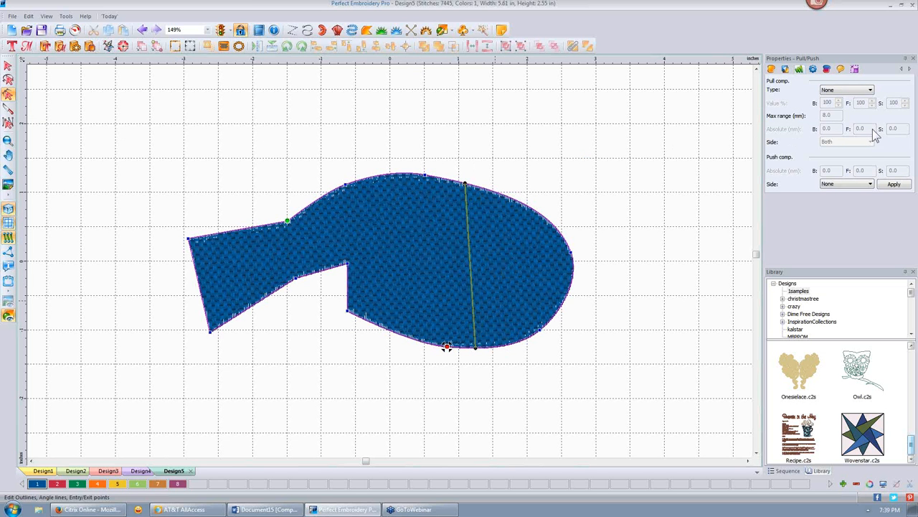
click(870, 91)
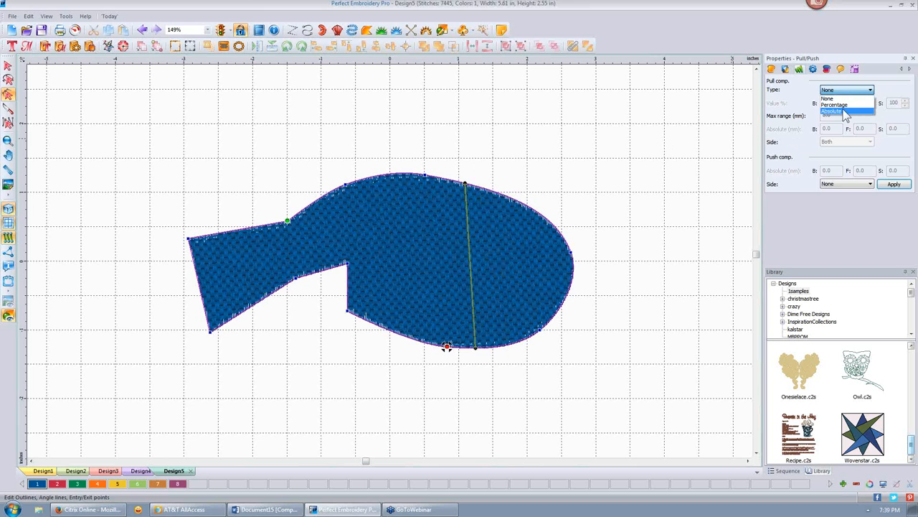
click(840, 107)
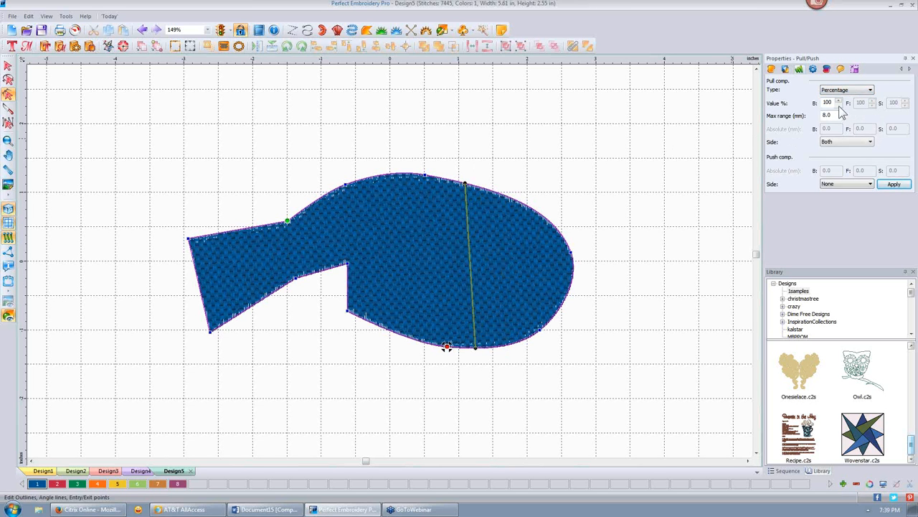
click(871, 91)
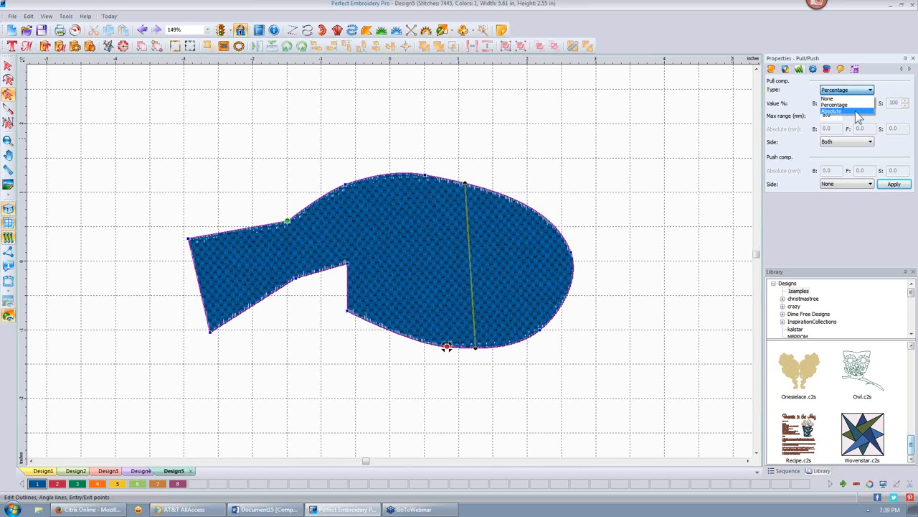
click(858, 116)
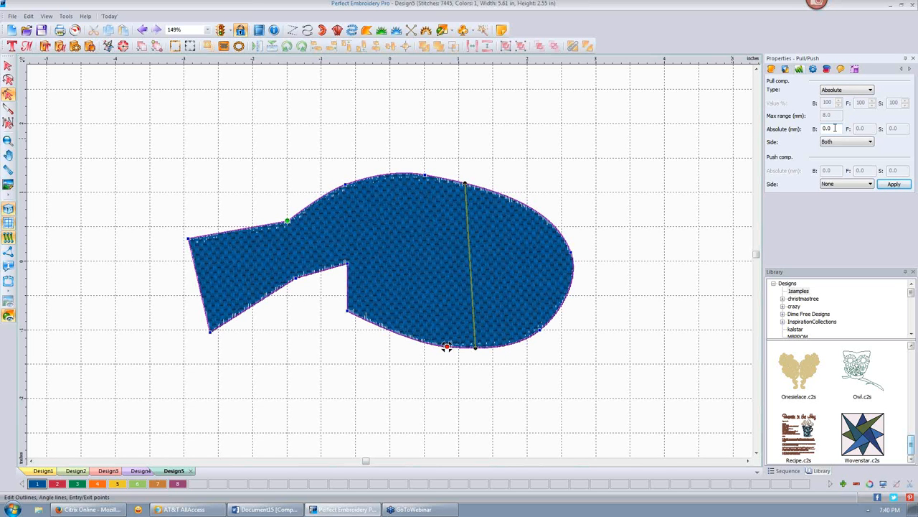
drag(835, 128, 815, 127)
text(2)
click(893, 185)
click(564, 137)
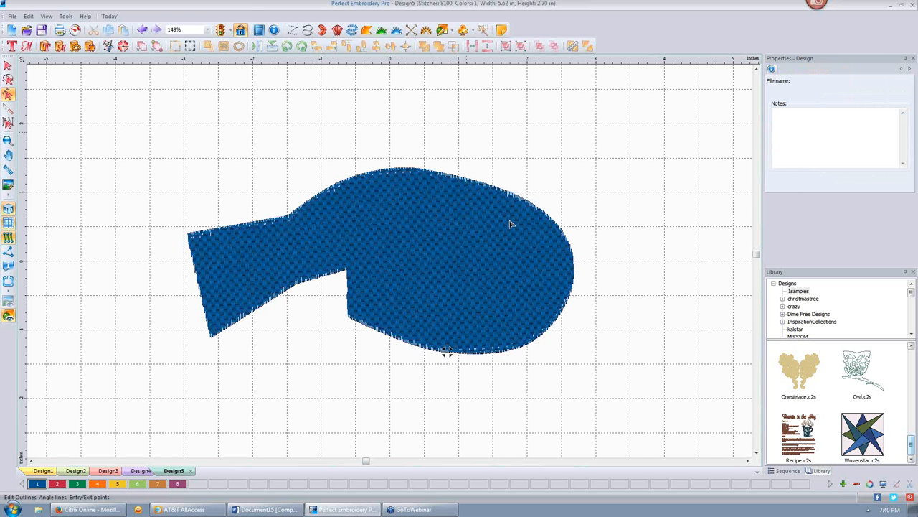
click(451, 230)
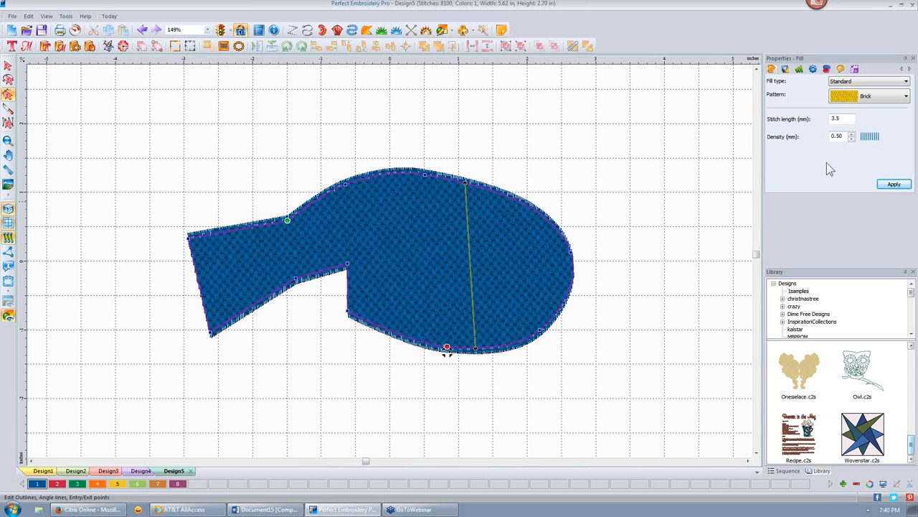
- Apply a 5.0 mm absolute push compensation to both sides of the fish fill
click(800, 72)
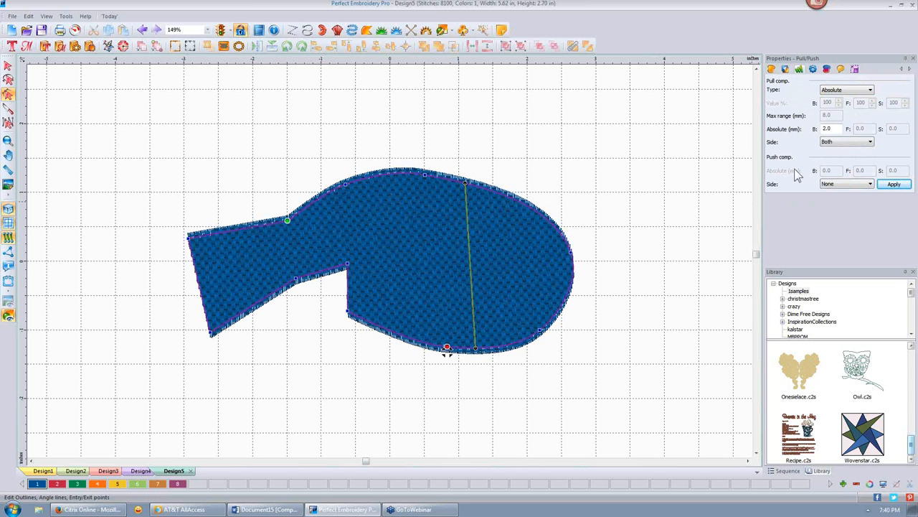
click(870, 184)
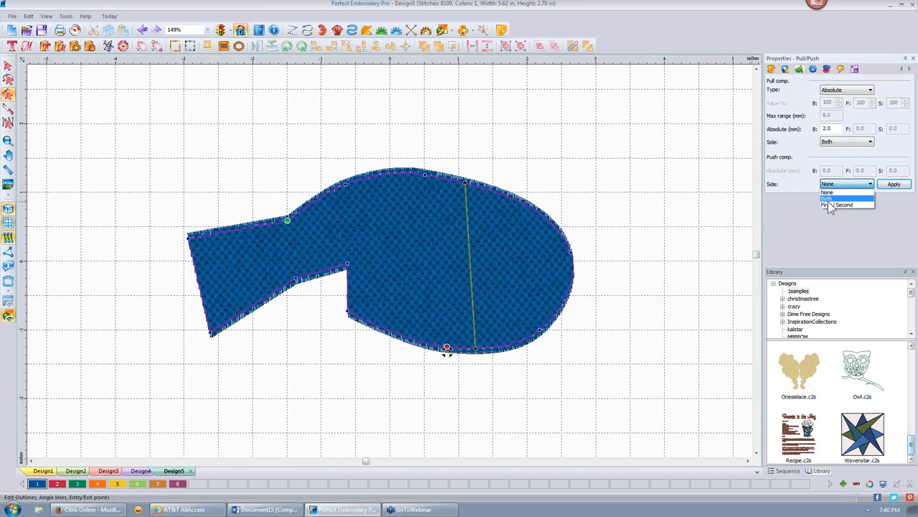
click(831, 199)
click(894, 185)
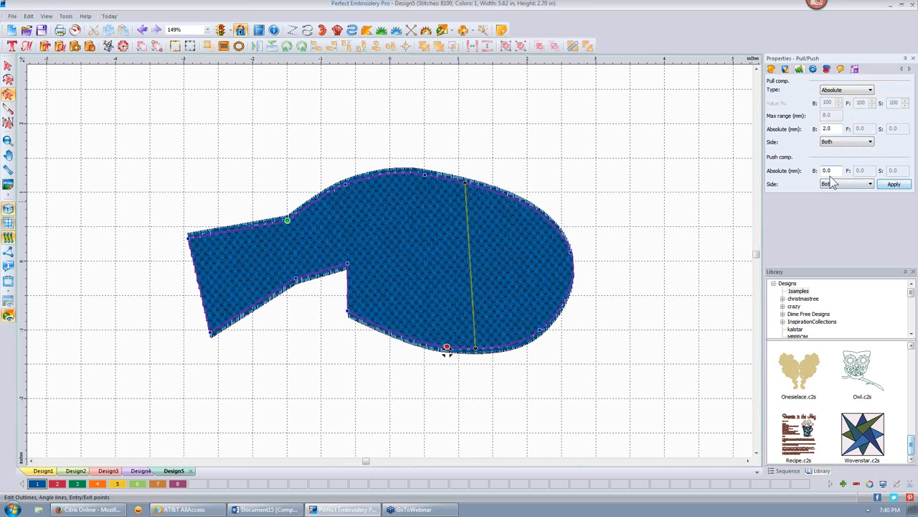
double_click(830, 170)
text(1)
text(6)
text(.)
click(890, 186)
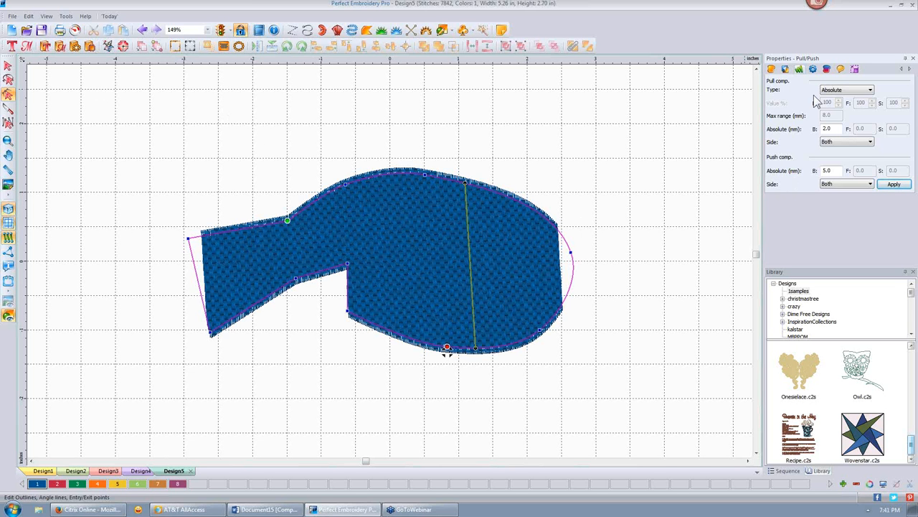
- Turn on Full Lattice and Edge travel underlay for the fish and apply them
click(786, 71)
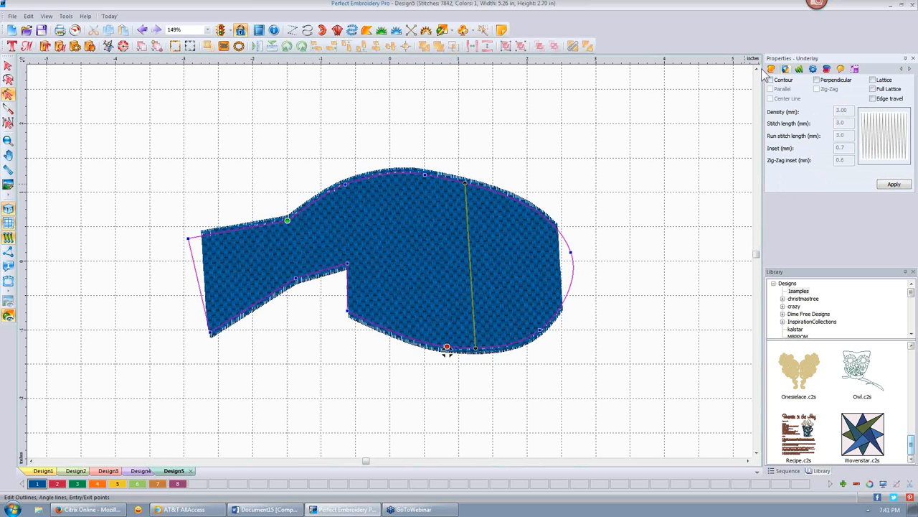
click(873, 98)
click(873, 90)
click(894, 184)
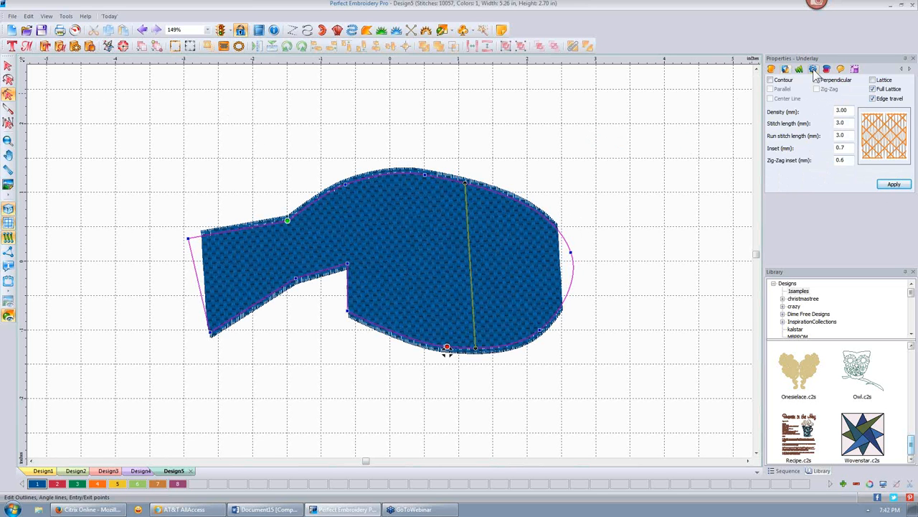
- Set the fish fill's connection end to Square and apply it
click(814, 69)
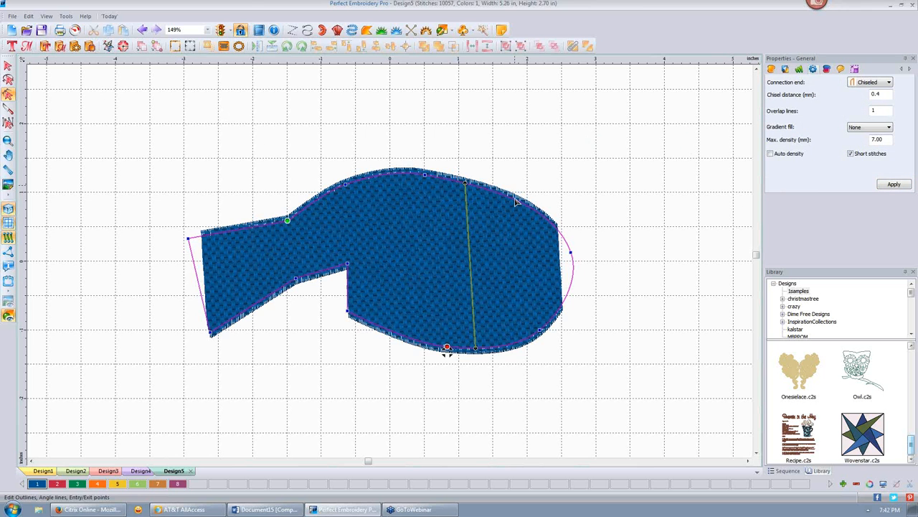
scroll(516, 202, up, 4)
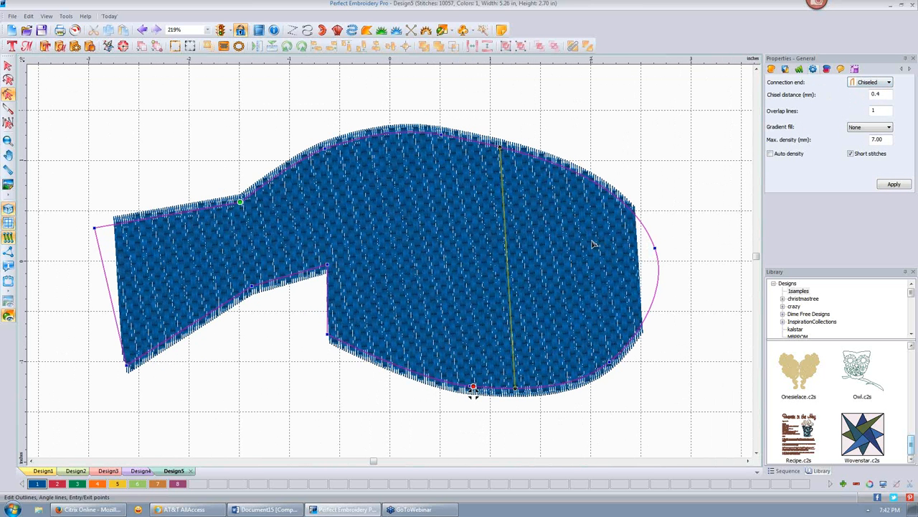
click(888, 83)
click(866, 101)
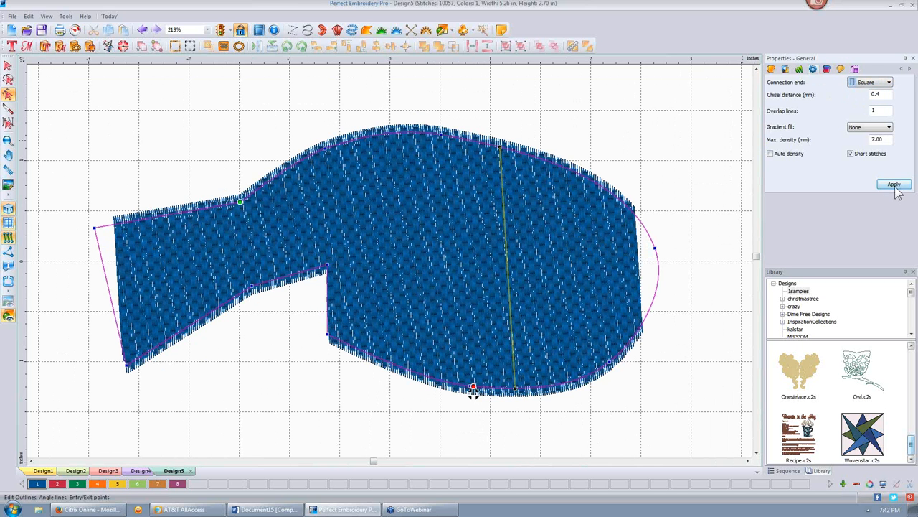
click(894, 184)
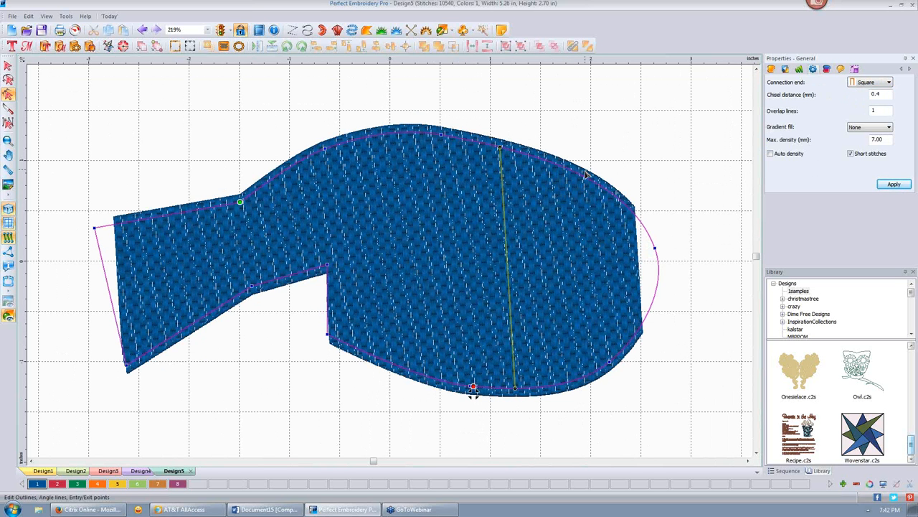
click(889, 83)
click(890, 84)
click(615, 122)
click(382, 188)
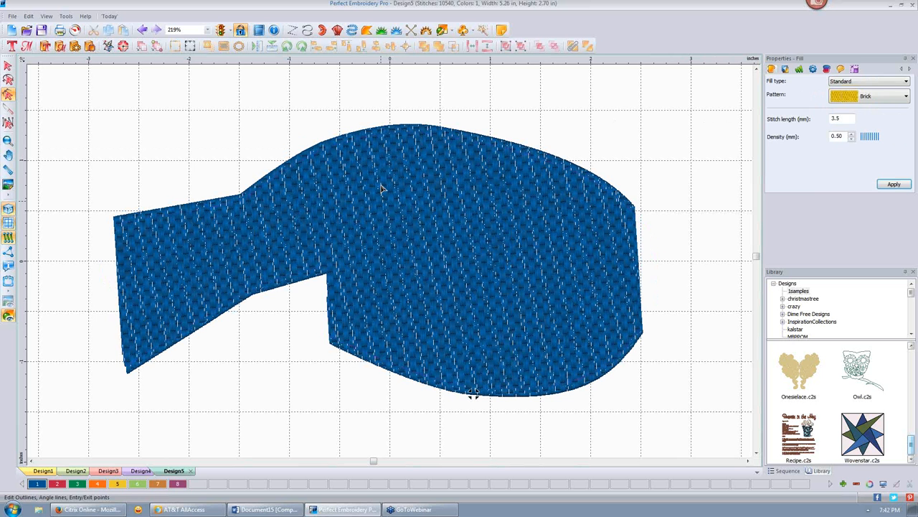
click(8, 65)
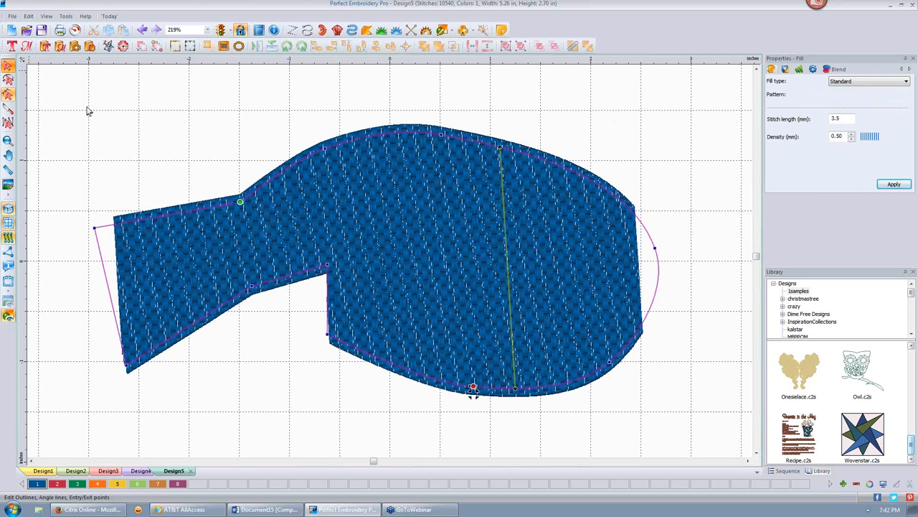
click(378, 203)
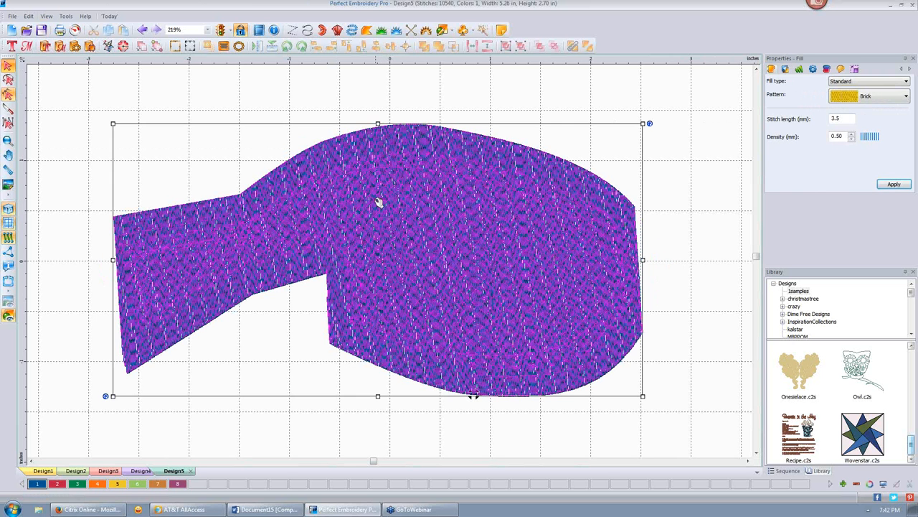
click(170, 90)
click(74, 30)
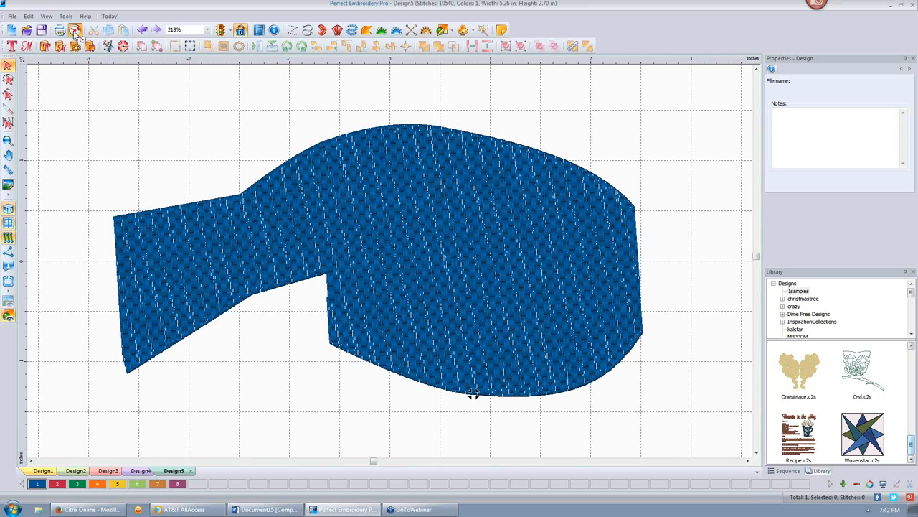
mouse_move(38, 61)
mouse_down()
mouse_move(186, 45)
mouse_move(304, 64)
mouse_move(273, 63)
mouse_move(281, 61)
mouse_up()
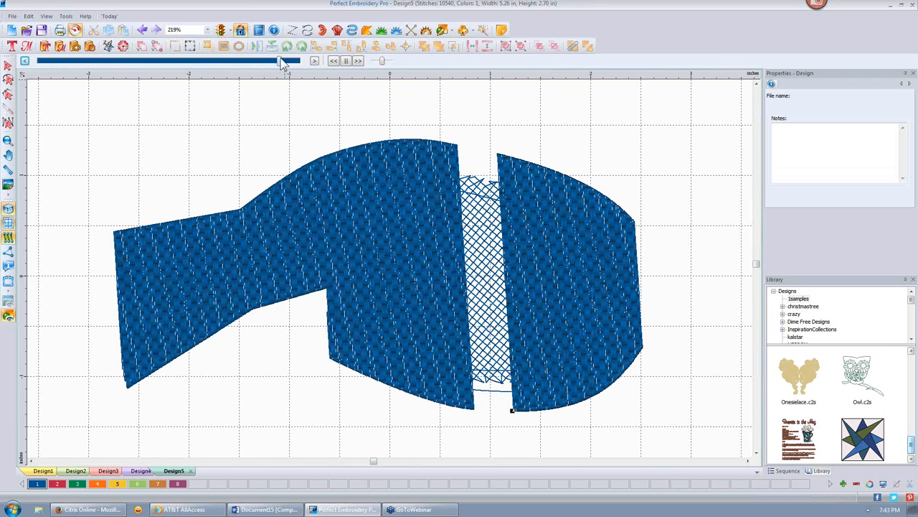
drag(280, 62, 305, 62)
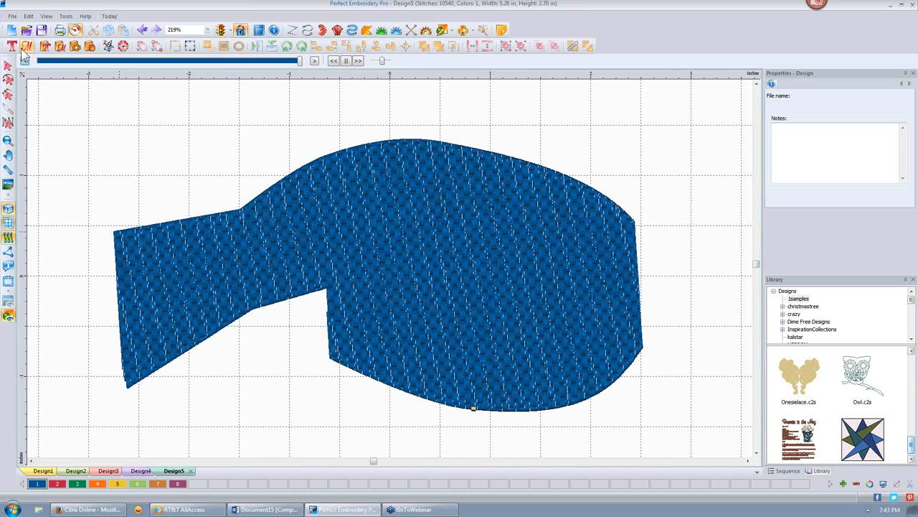
click(72, 31)
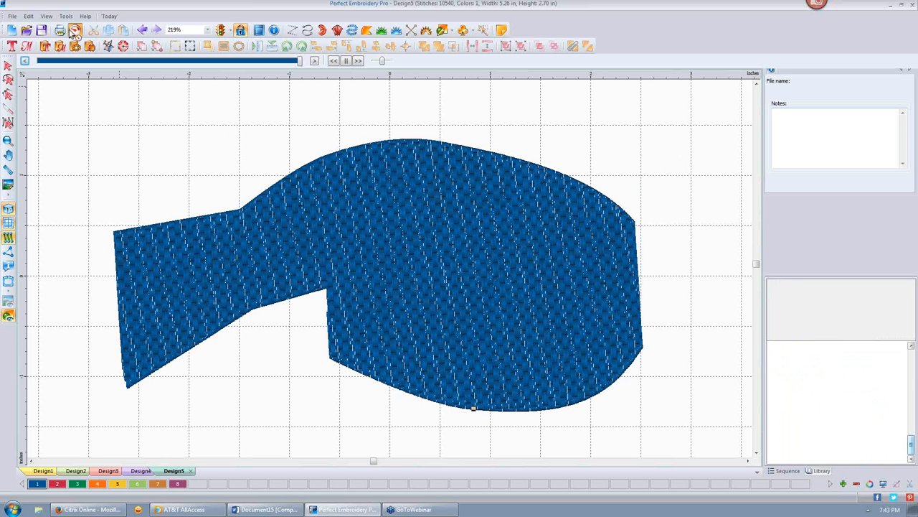
- Select the fish and apply a Convex gradient fill to it
click(8, 66)
click(507, 208)
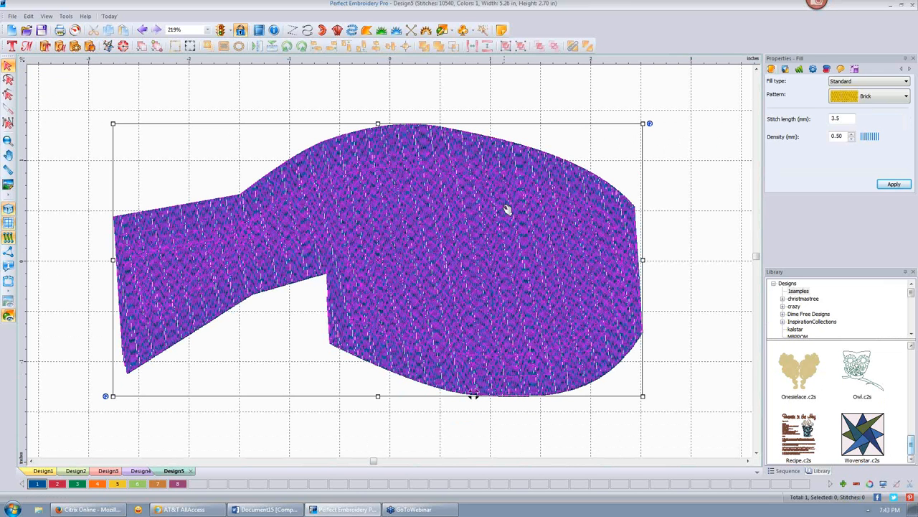
click(812, 69)
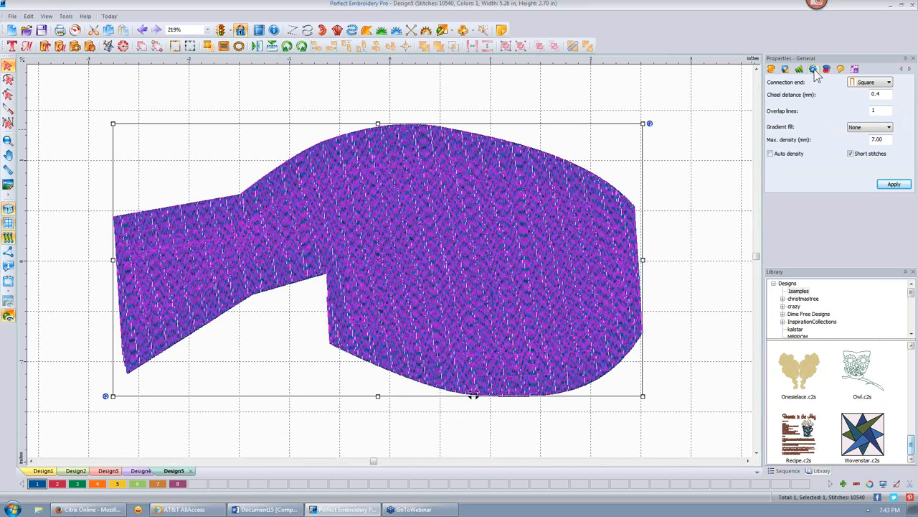
click(890, 129)
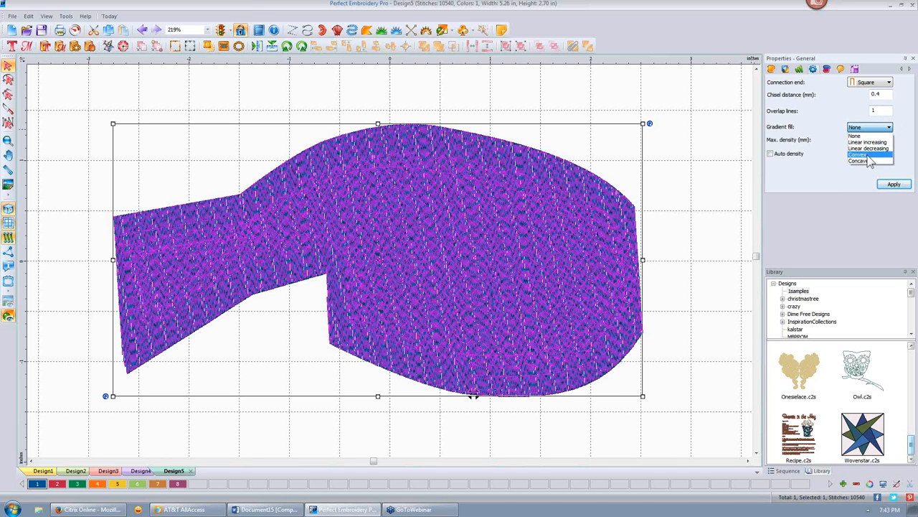
click(817, 175)
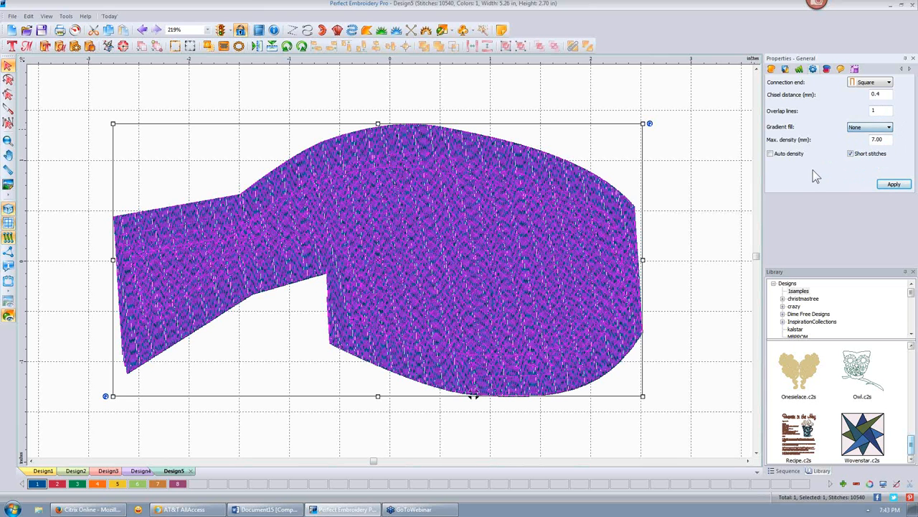
click(889, 128)
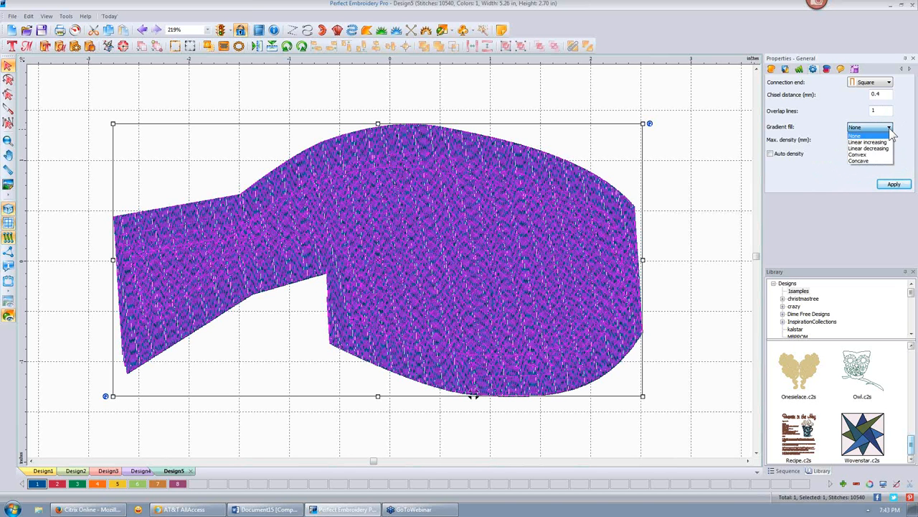
click(857, 155)
click(894, 184)
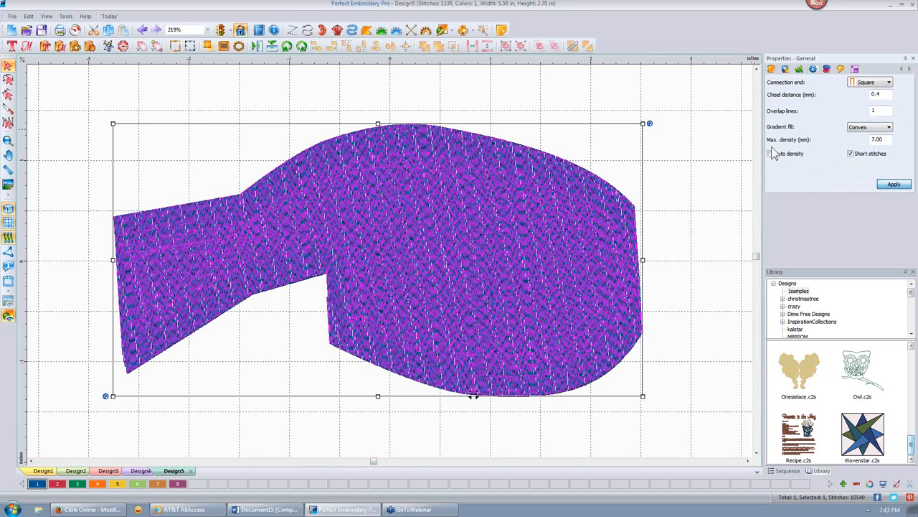
click(725, 145)
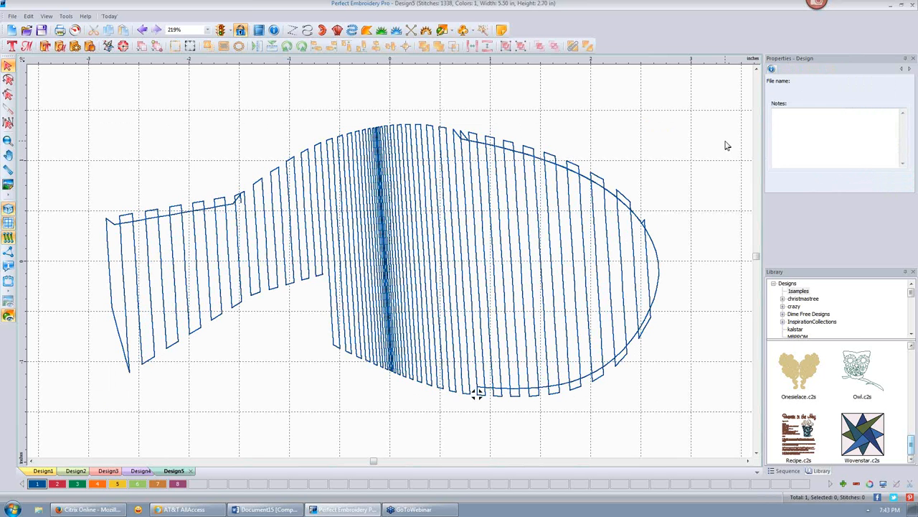
- Reselect the fish and replace its maximum density 7.00 with 1
click(446, 156)
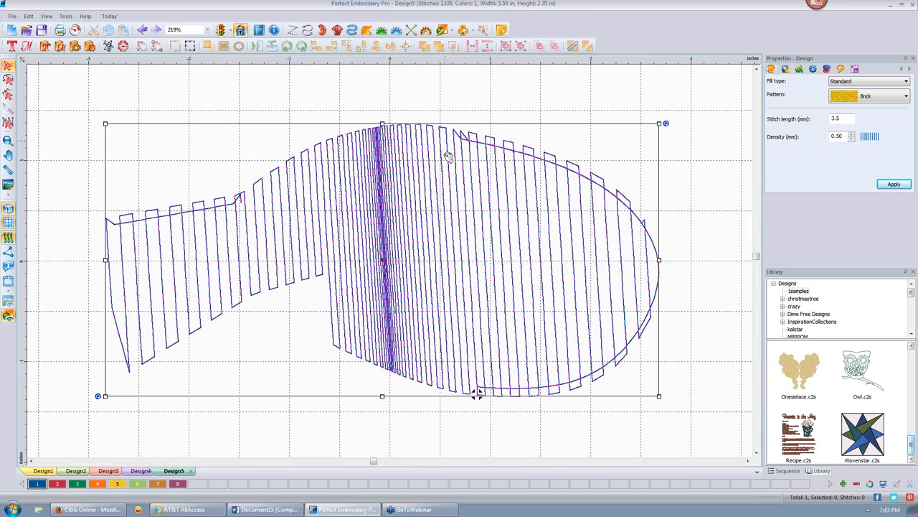
click(813, 69)
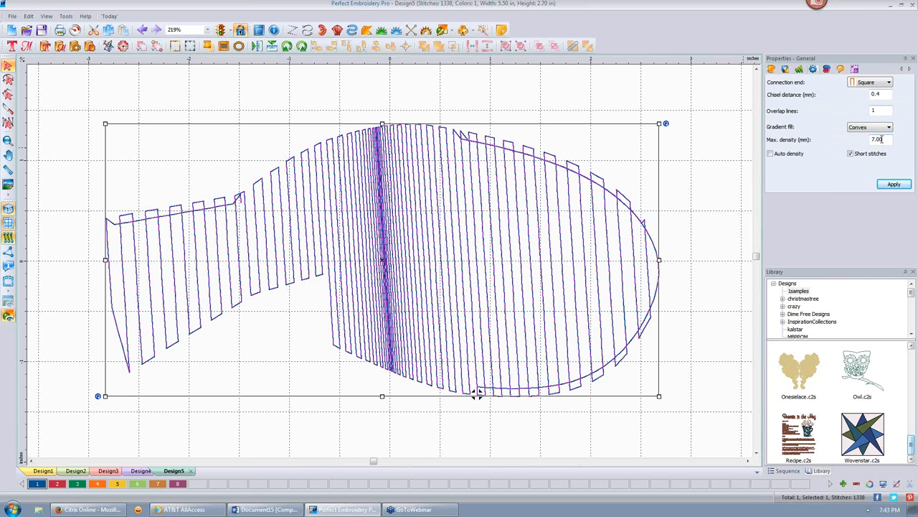
drag(882, 139, 873, 137)
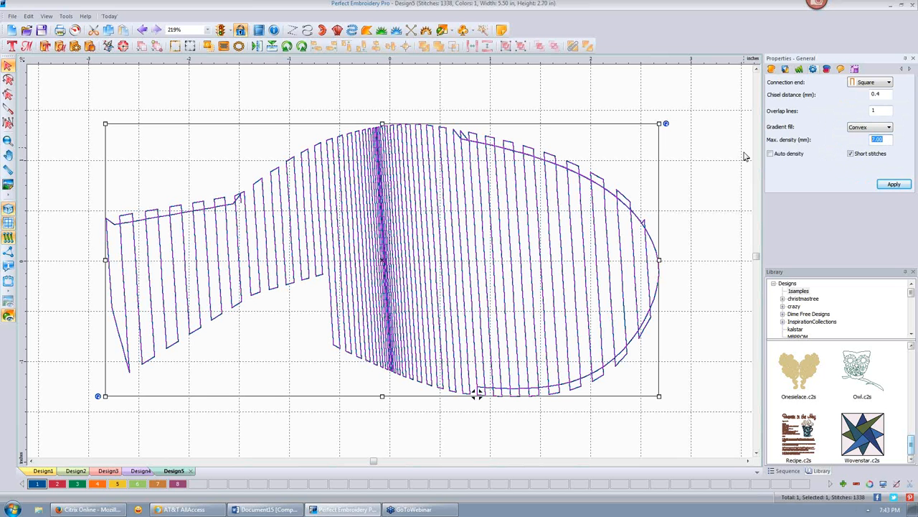
text(1.)
- Apply the maximum density of 1 and reselect the fish
click(893, 185)
click(686, 117)
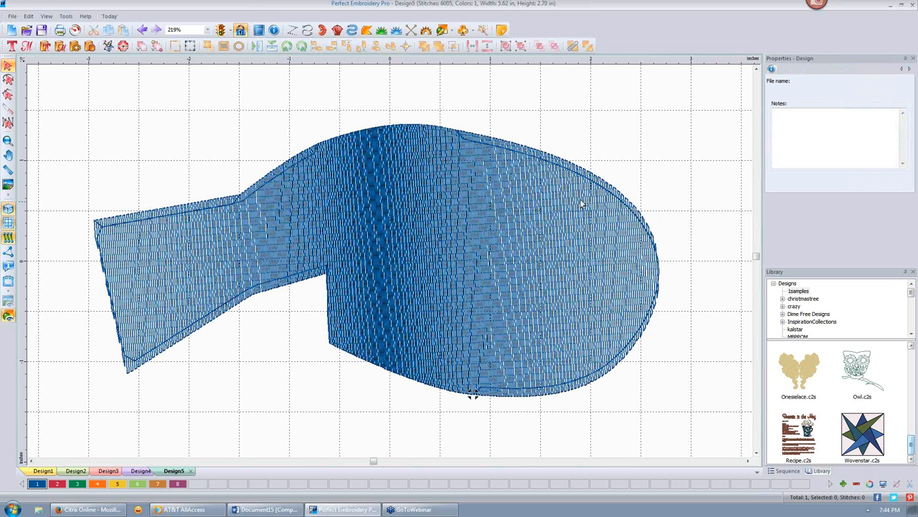
click(515, 208)
click(523, 205)
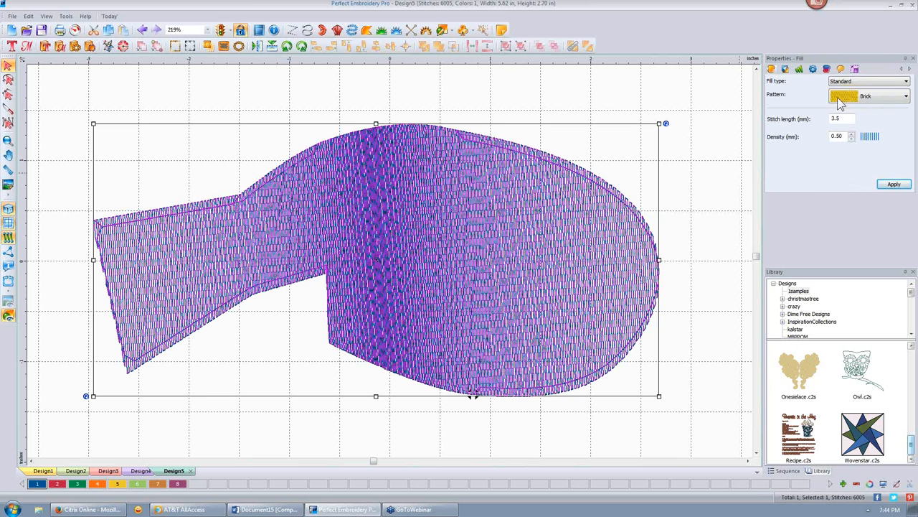
- Review the fish's General fill settings, then deselect to view the final gradient fill
click(814, 69)
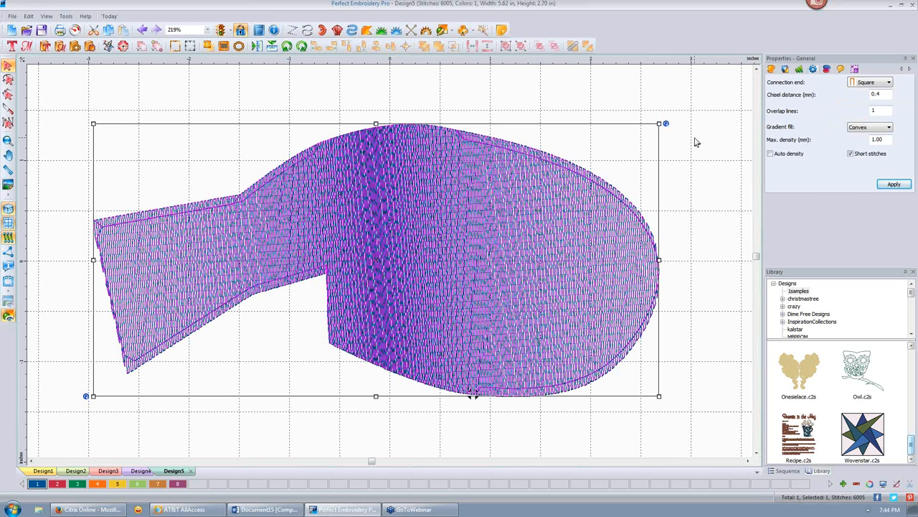
scroll(696, 142, down, 2)
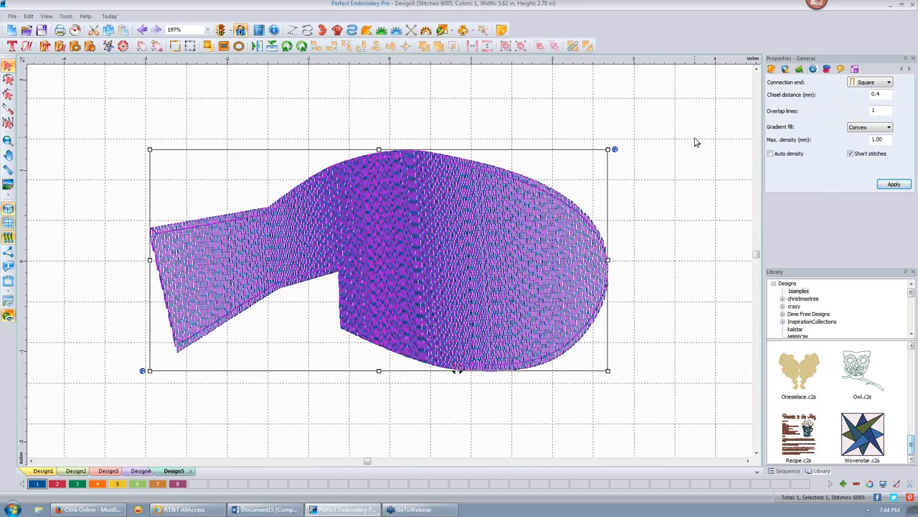
scroll(696, 142, down, 3)
scroll(696, 142, up, 3)
scroll(696, 142, up, 1)
click(538, 115)
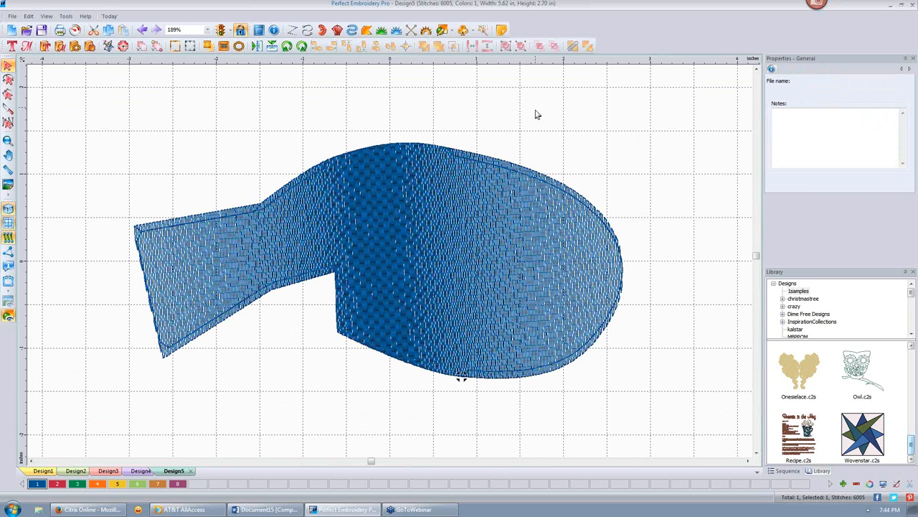
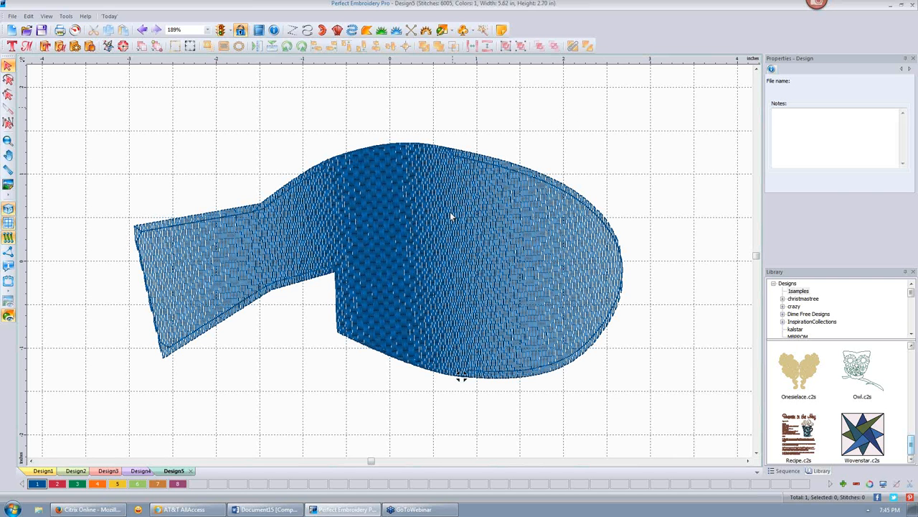
- Create an outline around the fish design and delete the original fill stitches
right_click(431, 210)
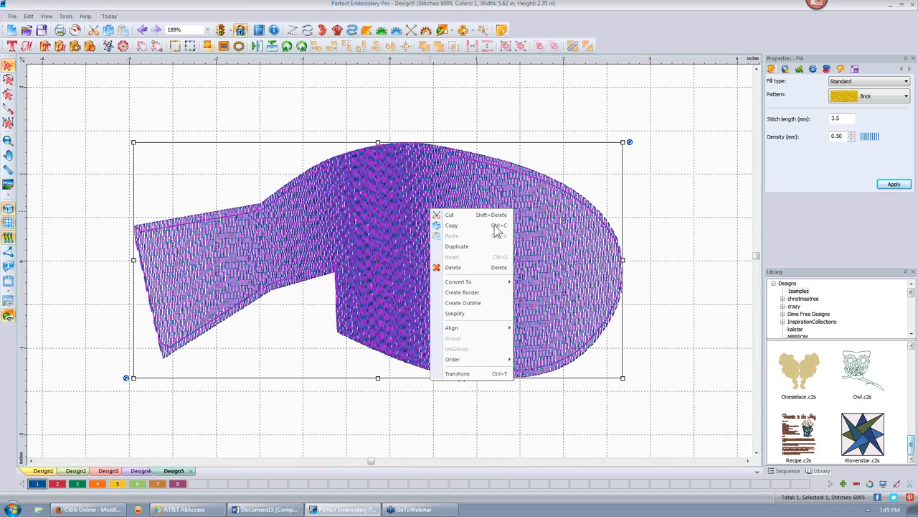
click(464, 302)
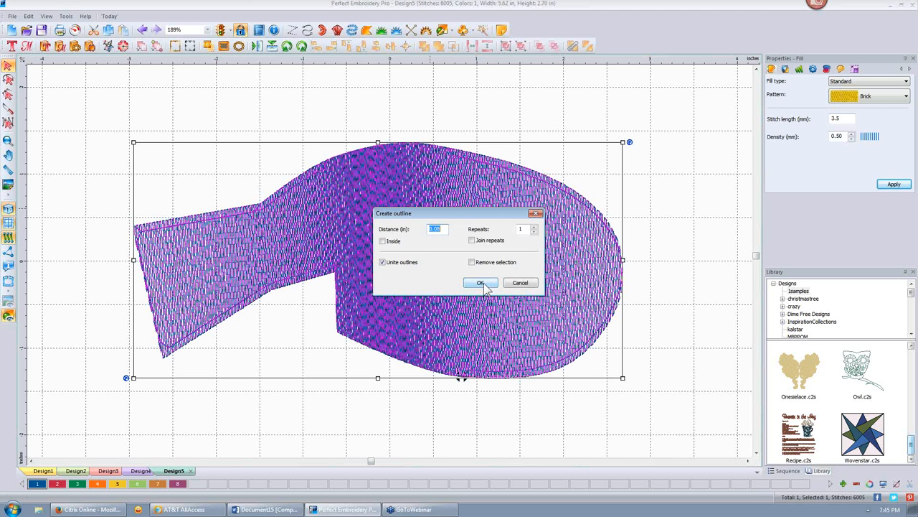
click(480, 282)
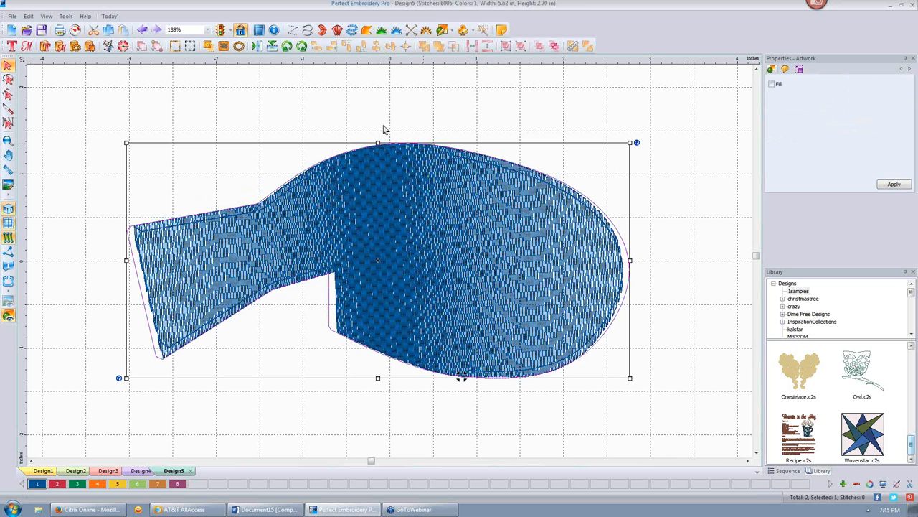
click(492, 217)
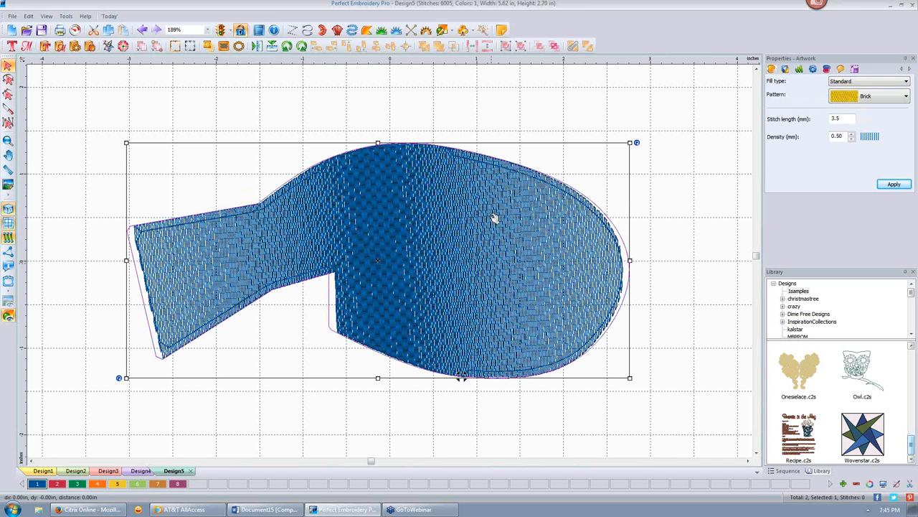
click(495, 219)
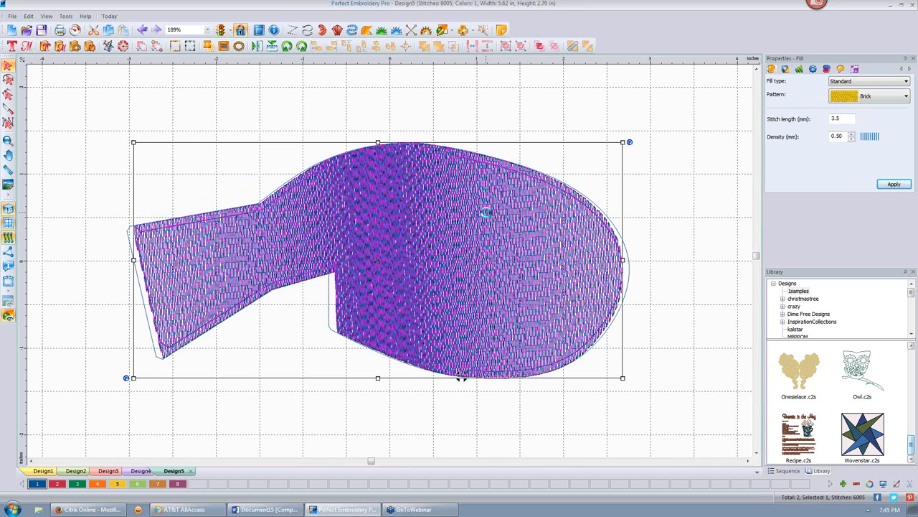
key(Delete)
- Convert the fish outline to a Cutwork run stitch and view stitches as plain lines
right_click(435, 174)
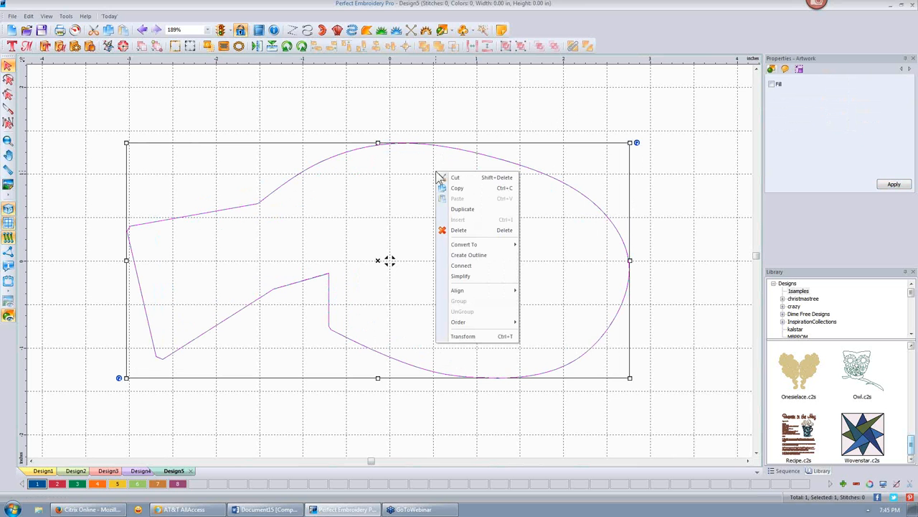
mouse_move(479, 245)
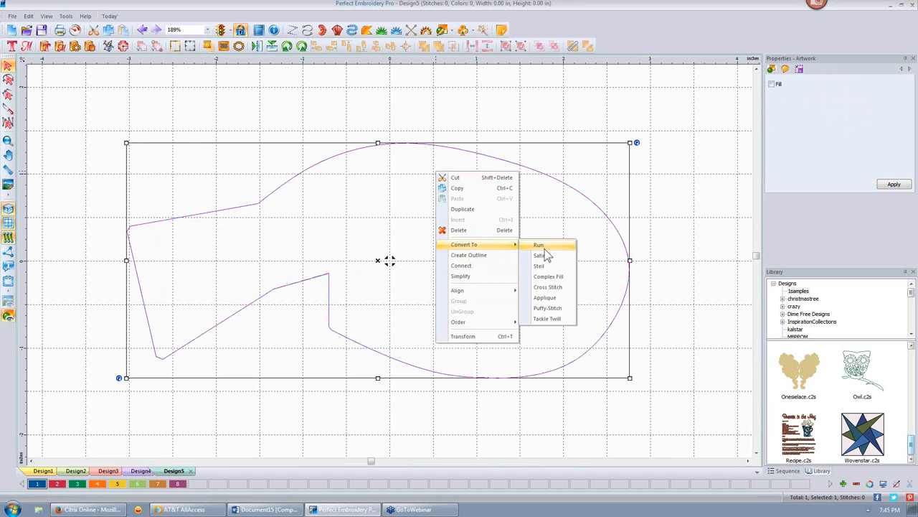
click(544, 245)
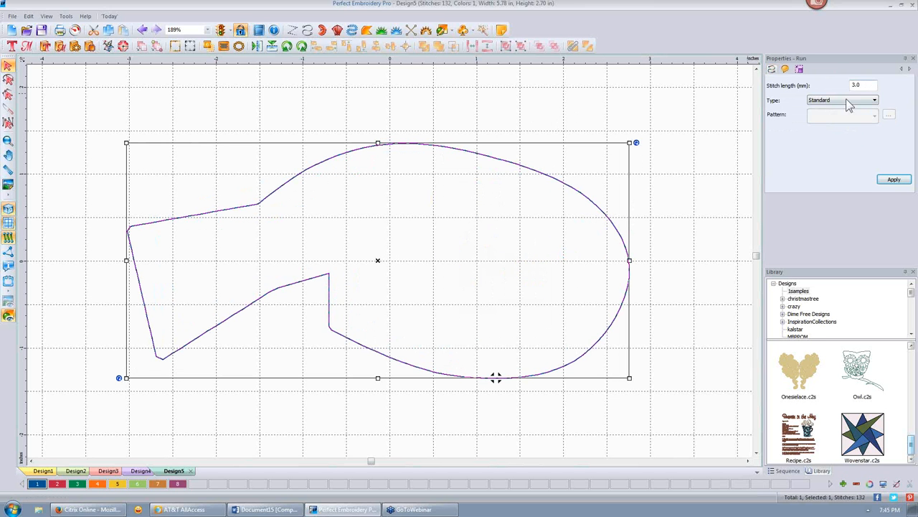
click(876, 101)
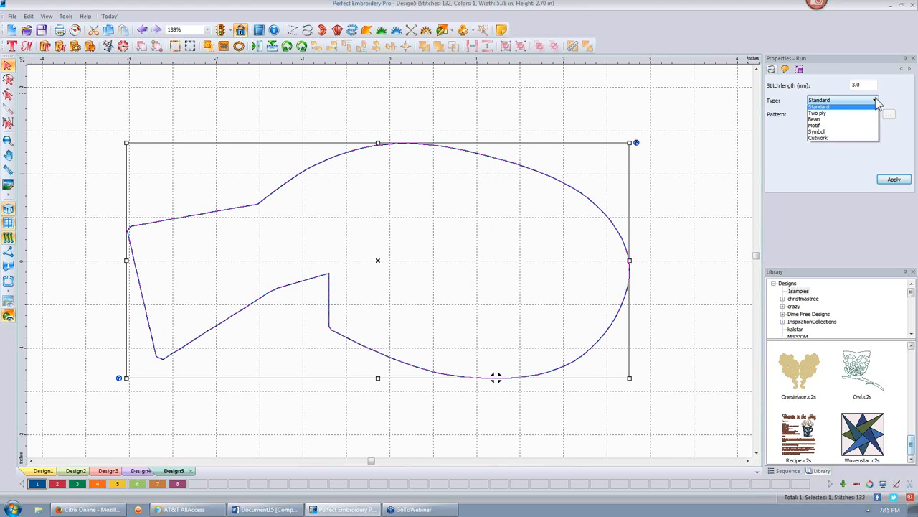
click(859, 140)
click(893, 179)
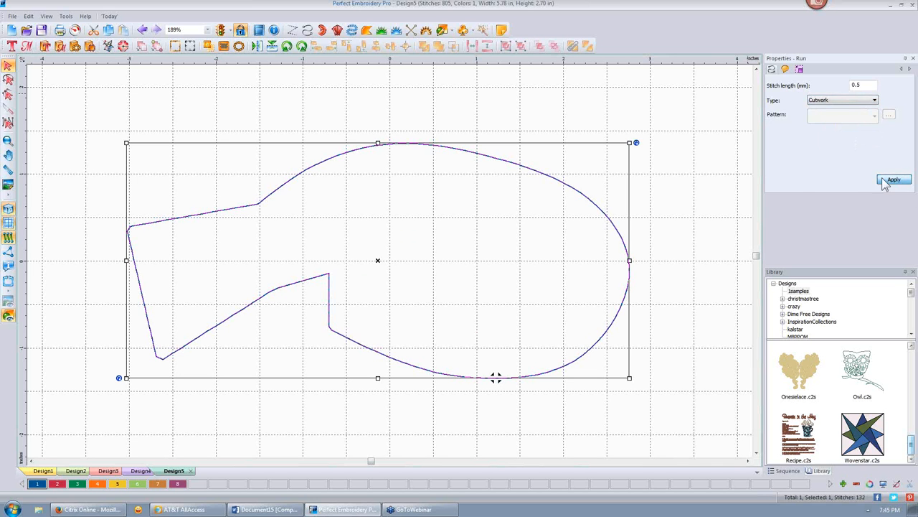
click(603, 128)
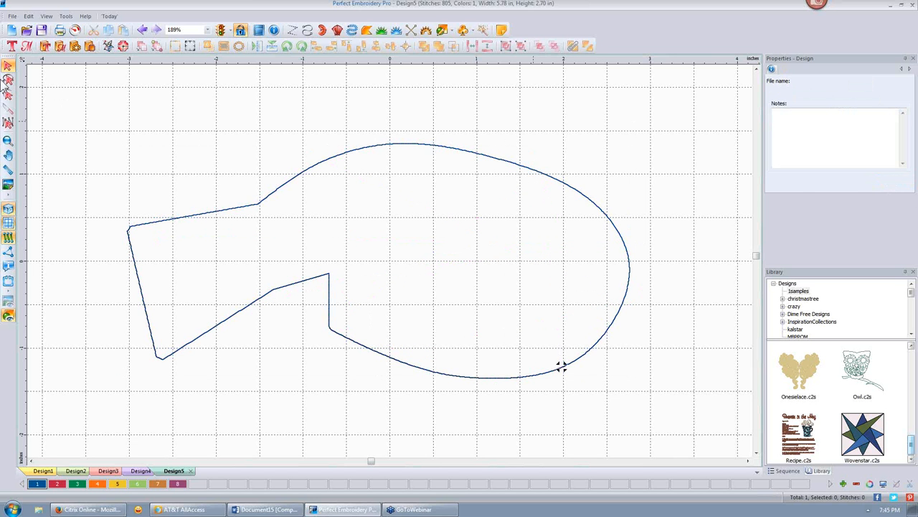
click(7, 208)
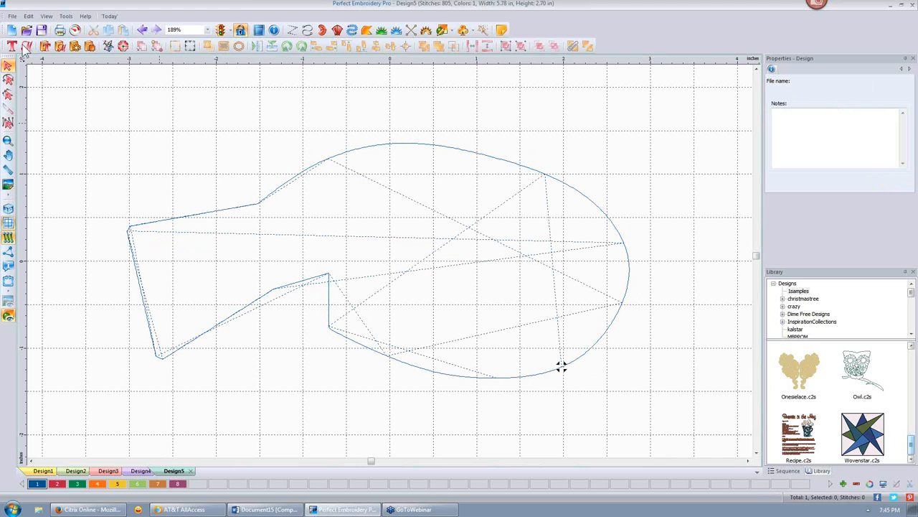
click(74, 30)
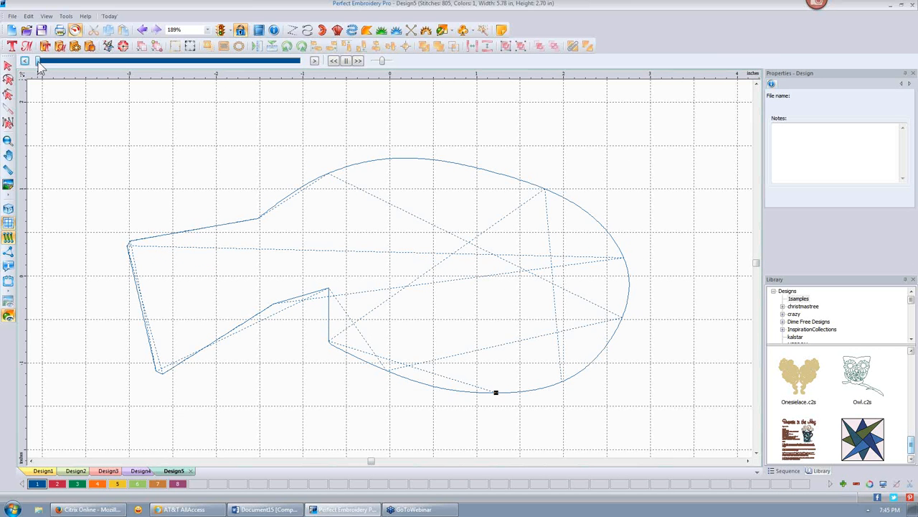
drag(40, 65, 221, 66)
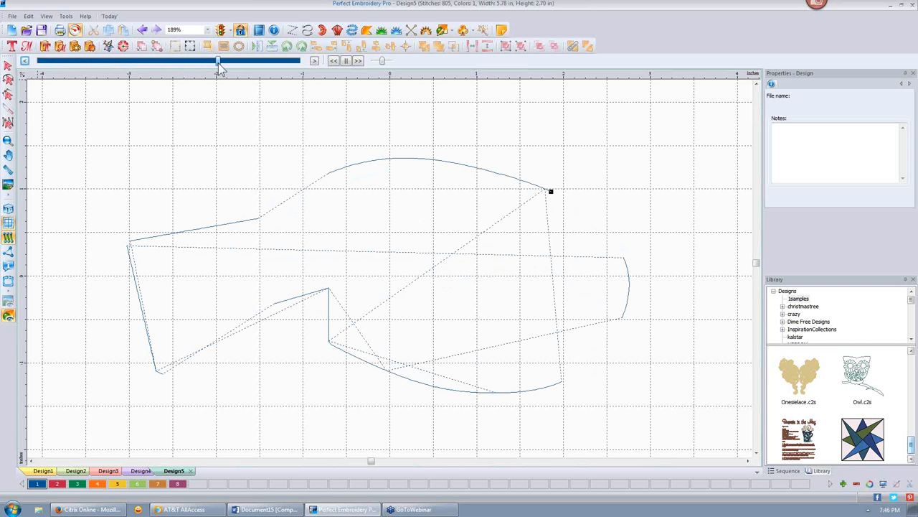
drag(220, 66, 313, 75)
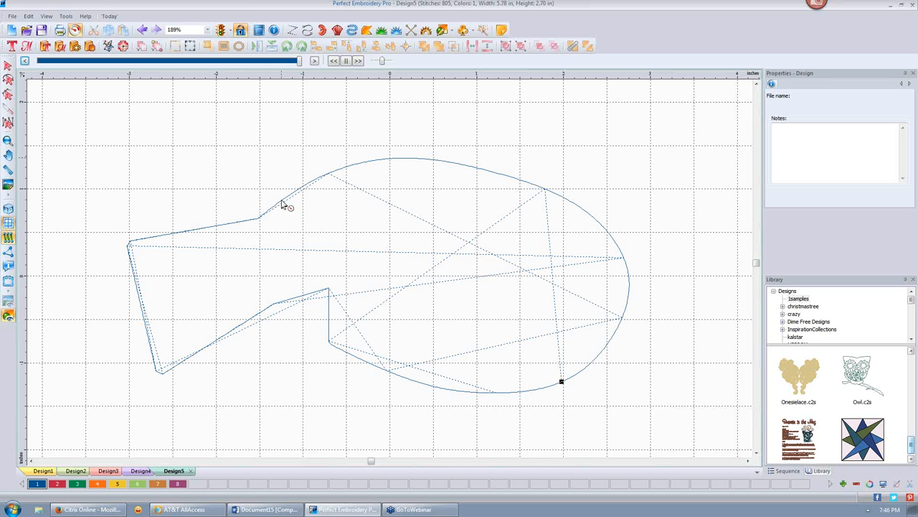
click(75, 31)
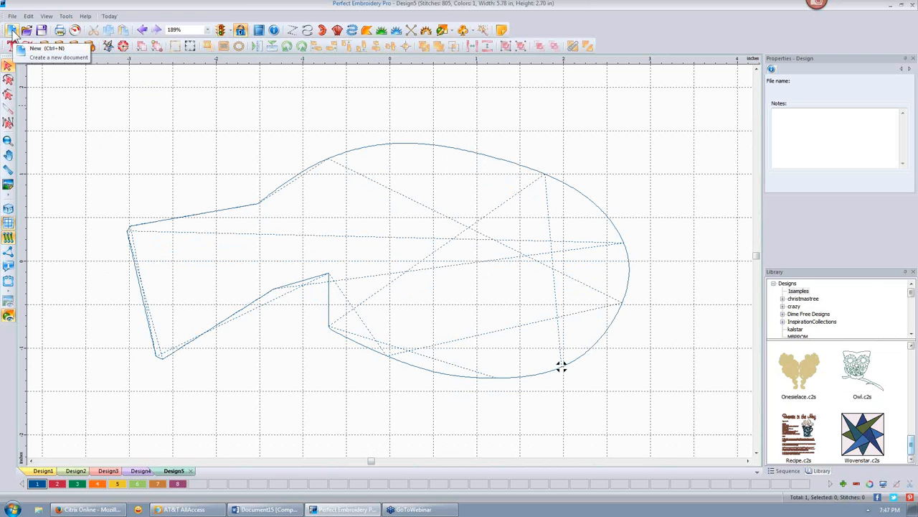
- Start a new design and draw a large rectangle plus a tall rectangle overlapping its lower part
click(12, 31)
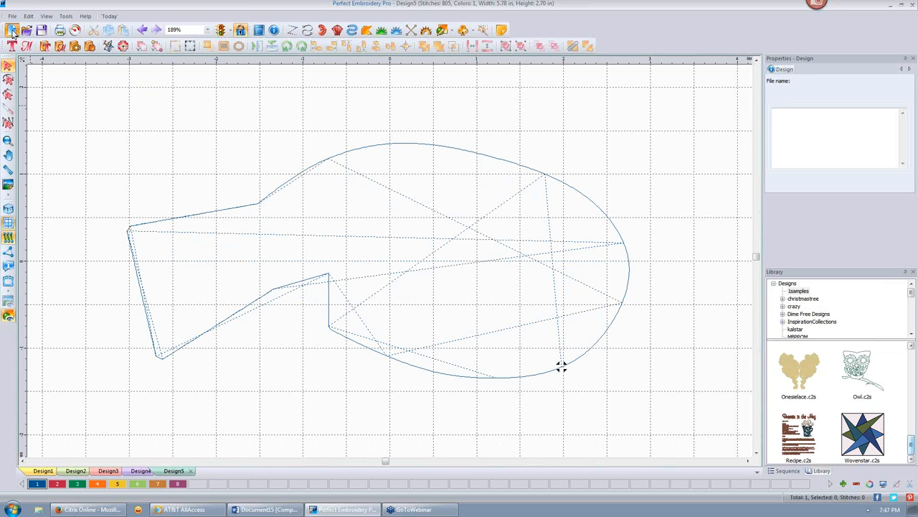
click(445, 31)
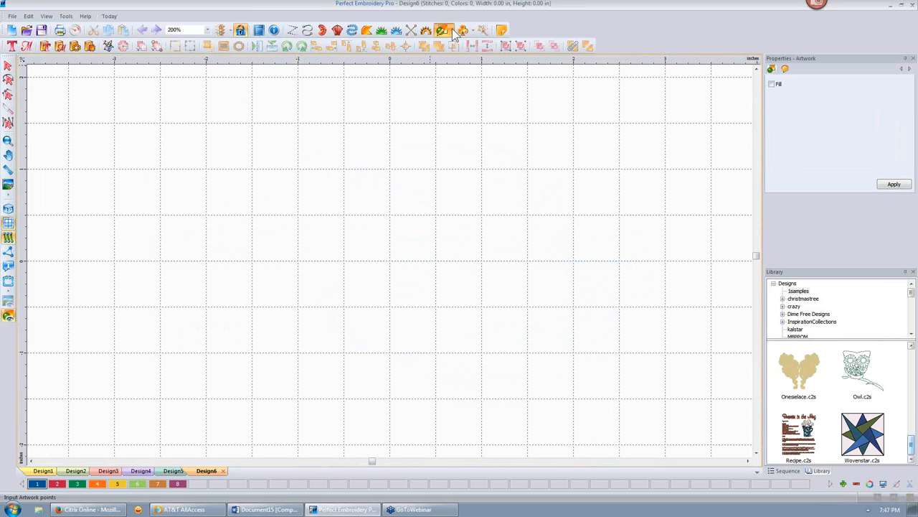
click(452, 29)
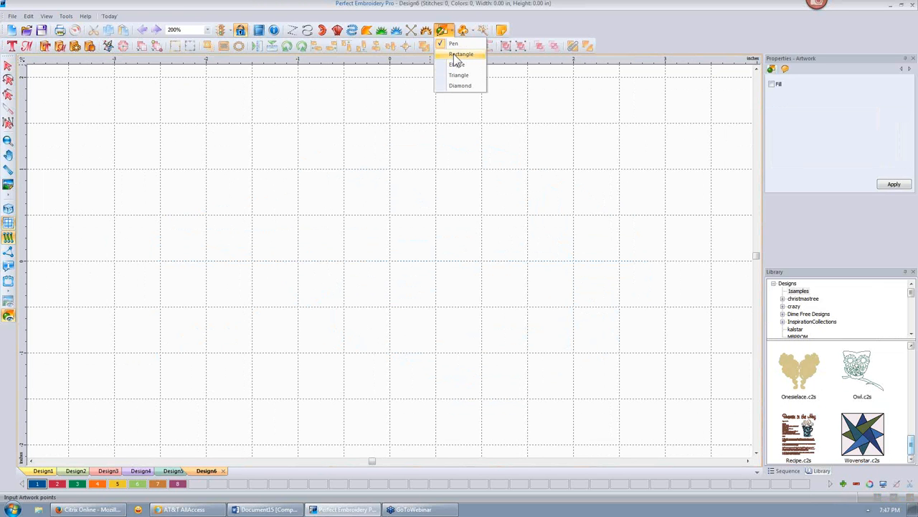
click(456, 56)
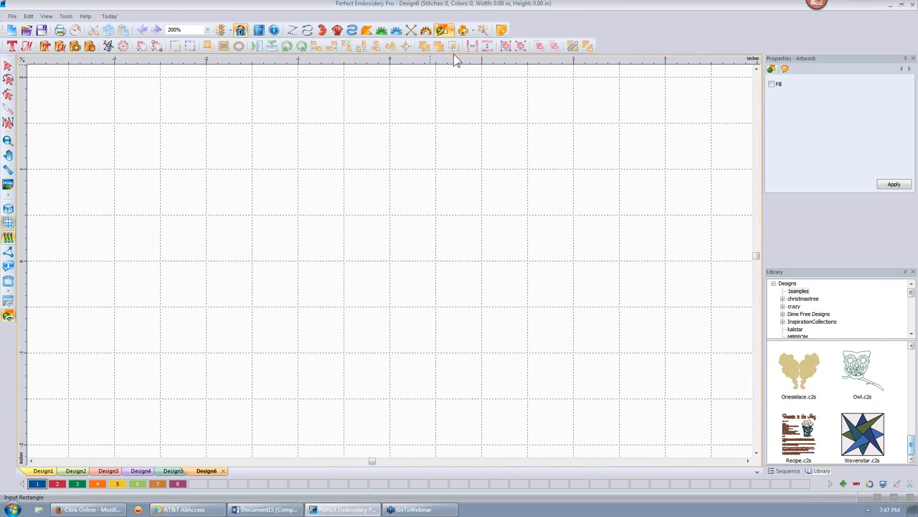
click(451, 28)
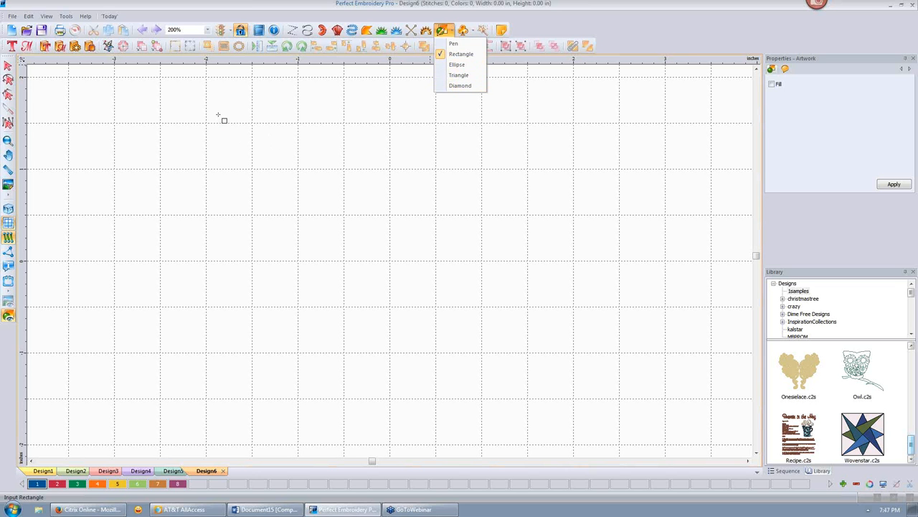
drag(230, 105, 451, 325)
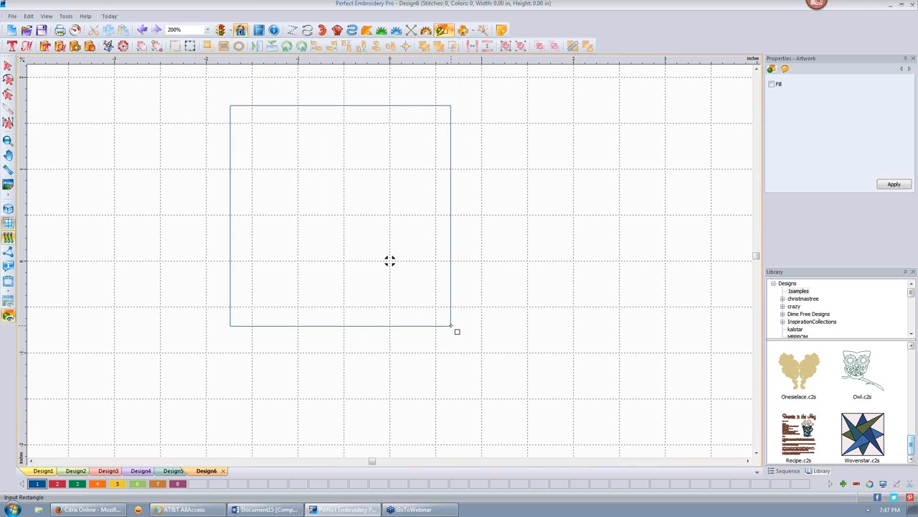
drag(287, 174, 393, 405)
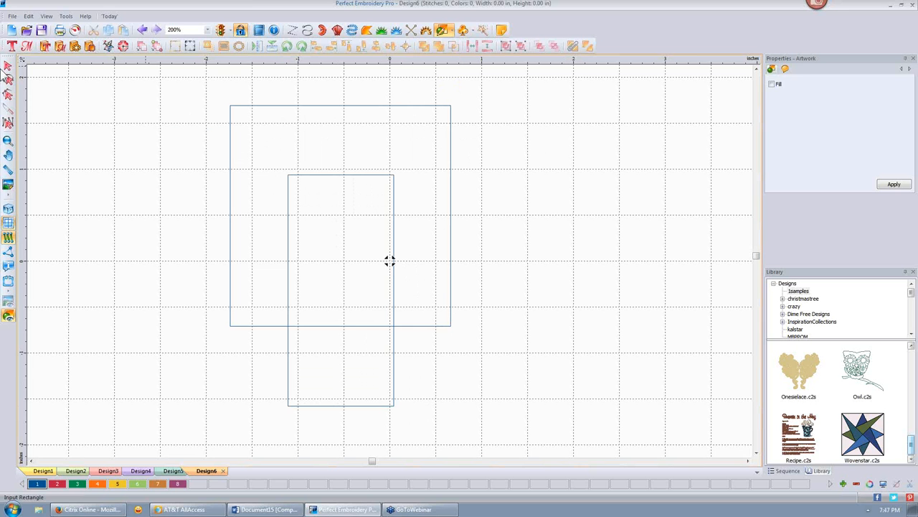
- Turn on fill for the tall rectangle and apply it
click(8, 66)
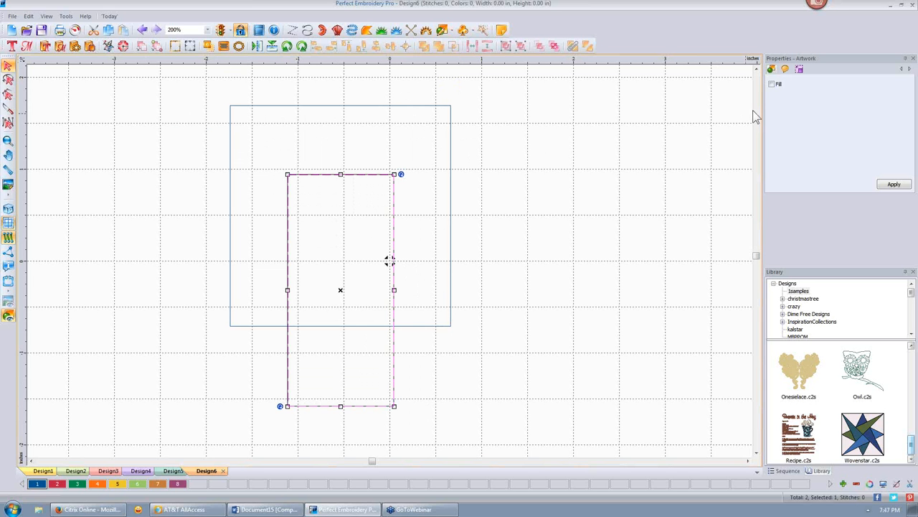
click(772, 84)
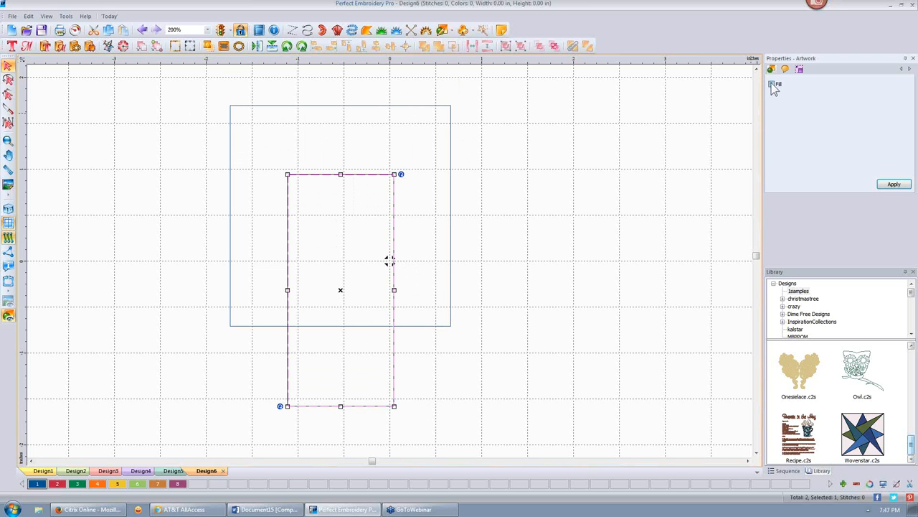
click(894, 184)
click(631, 147)
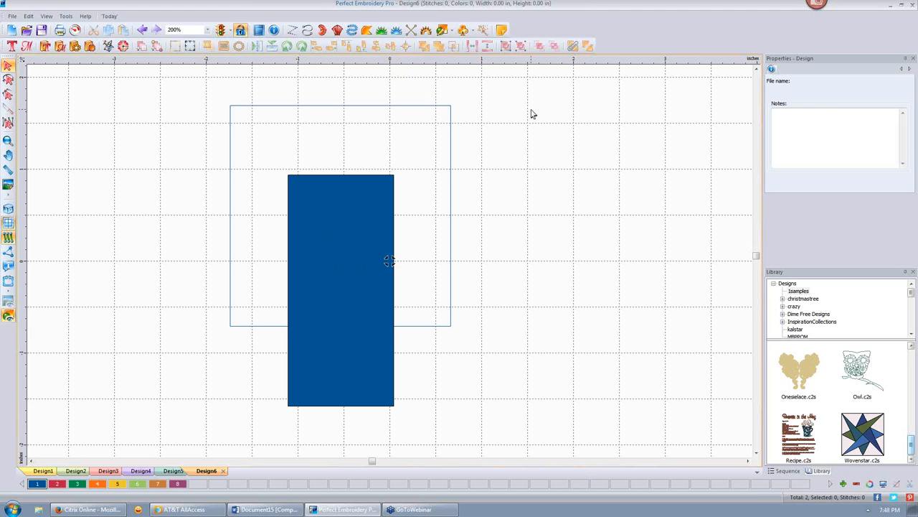
- Convert the tall blue rectangle into an appliqué border of 1179 stitches
right_click(345, 213)
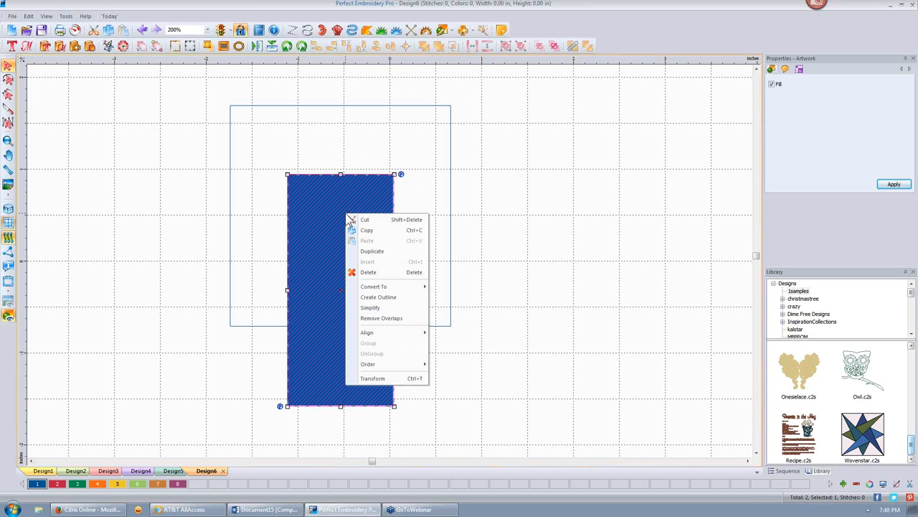
mouse_move(397, 288)
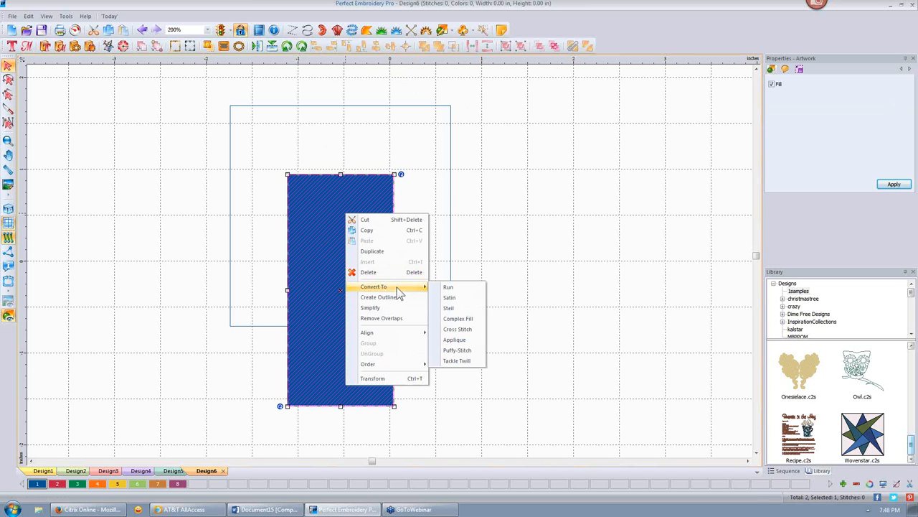
click(465, 340)
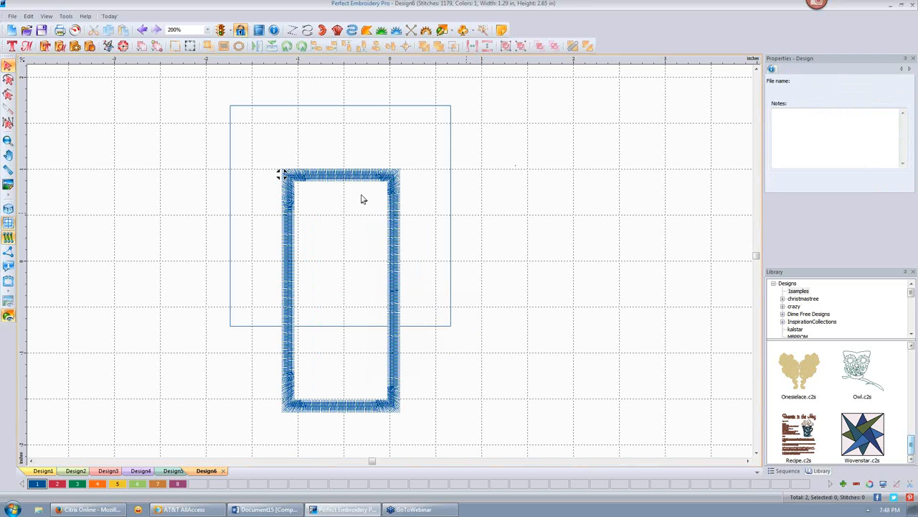
- Set the appliqué border's corner type to Extended
scroll(362, 175, up, 1)
click(347, 153)
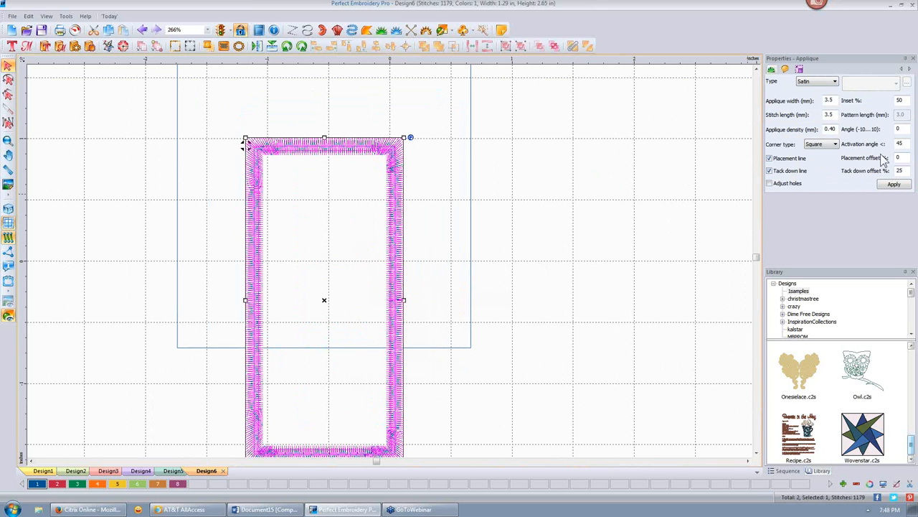
click(836, 144)
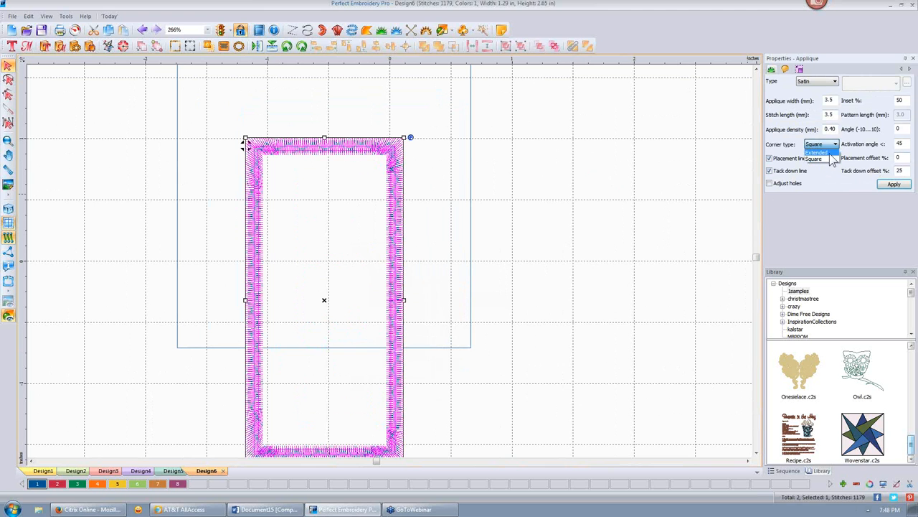
click(830, 158)
click(894, 184)
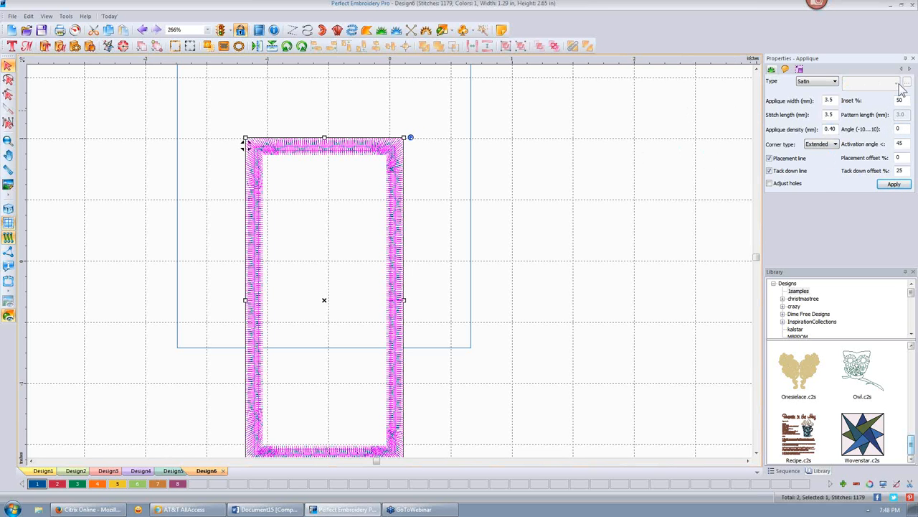
- Try the Motif stitch type for the appliqué, then deselect the border
click(836, 82)
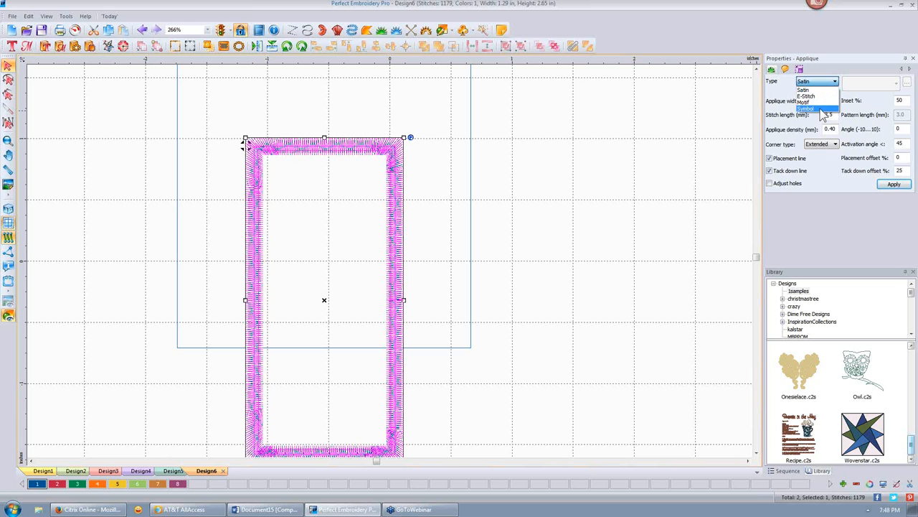
click(820, 101)
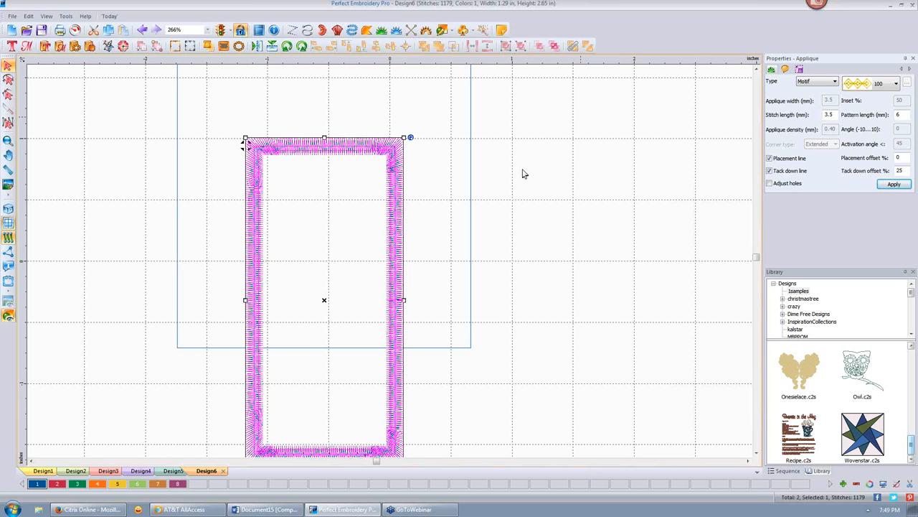
click(531, 173)
- Convert the appliqué back to artwork and give the tall rectangle a blue fill
click(399, 156)
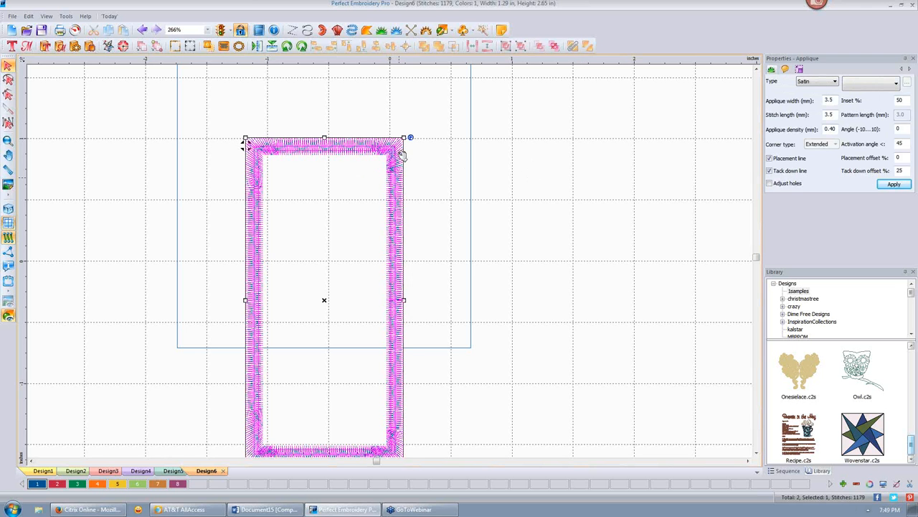
right_click(394, 155)
mouse_move(442, 225)
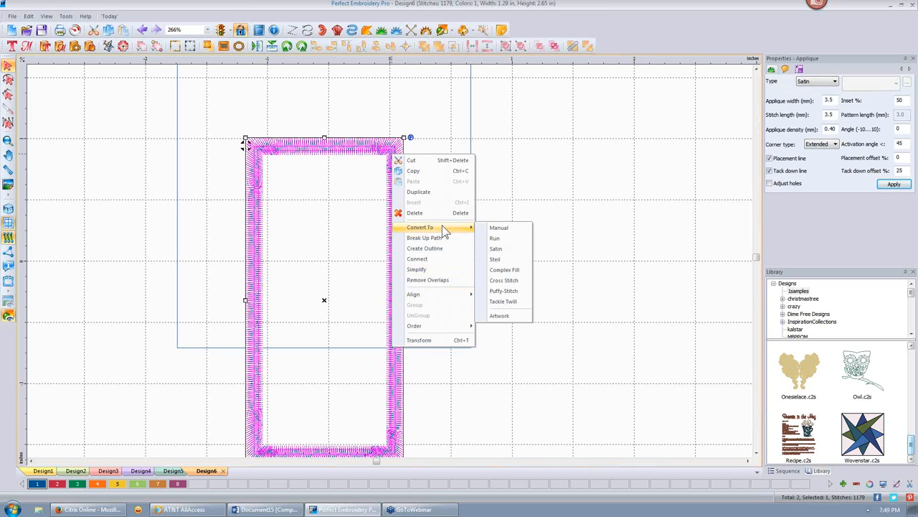
click(504, 318)
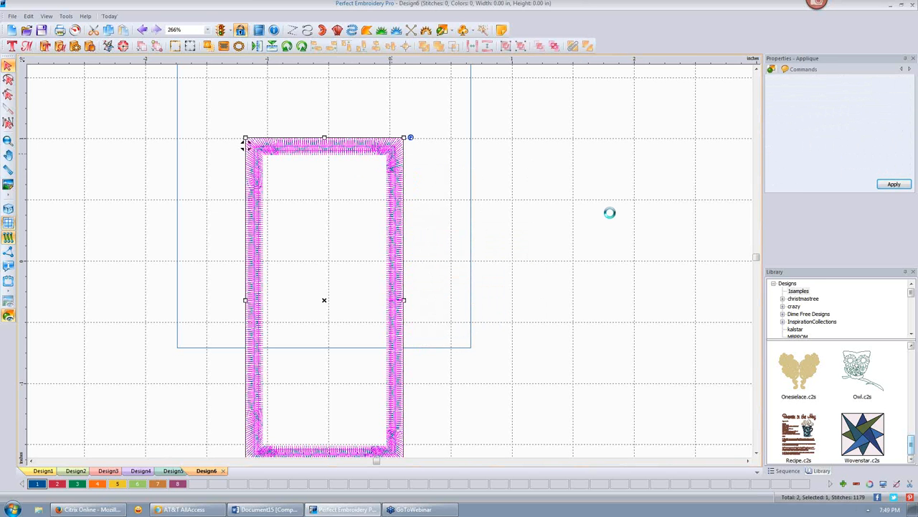
click(540, 150)
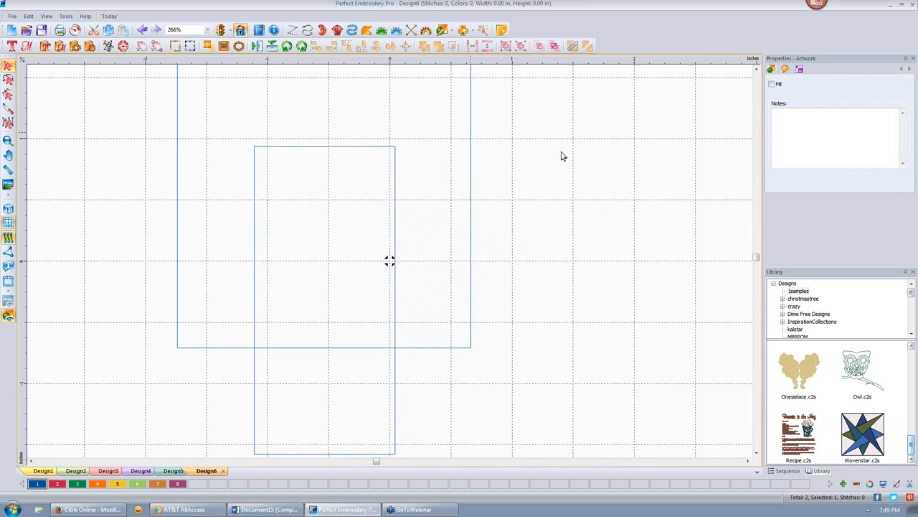
click(307, 149)
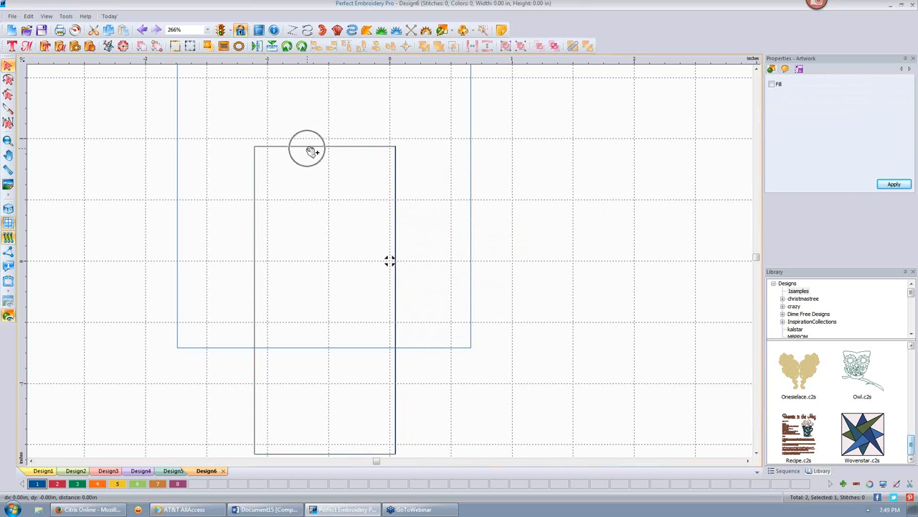
click(771, 84)
click(893, 185)
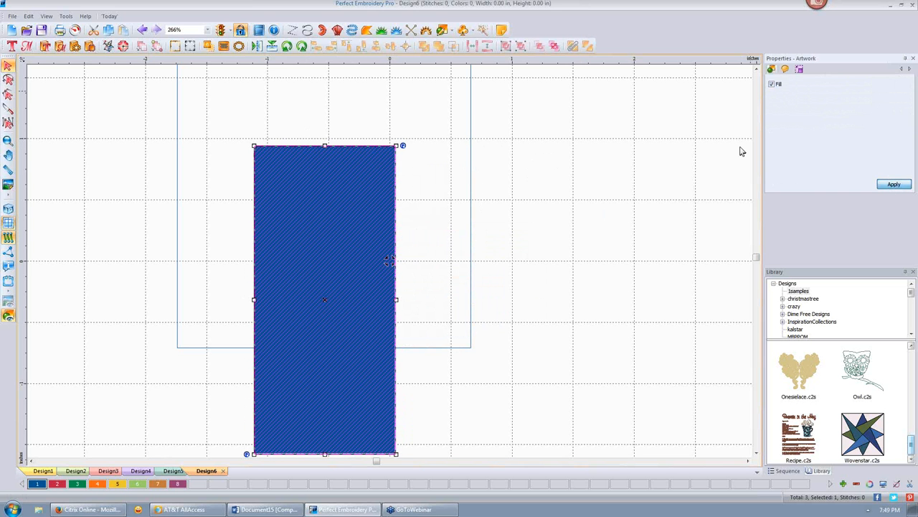
- Fill the larger square red with color 2 and show the sequence list
click(472, 109)
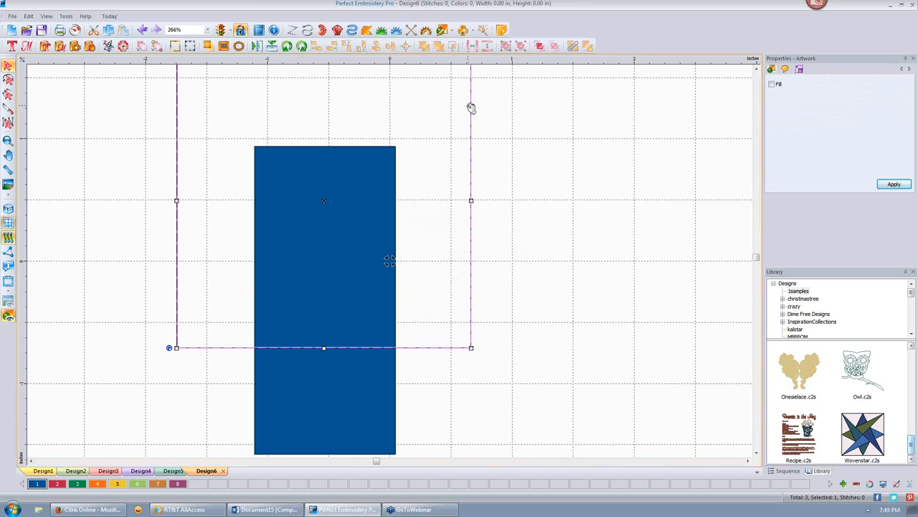
click(57, 486)
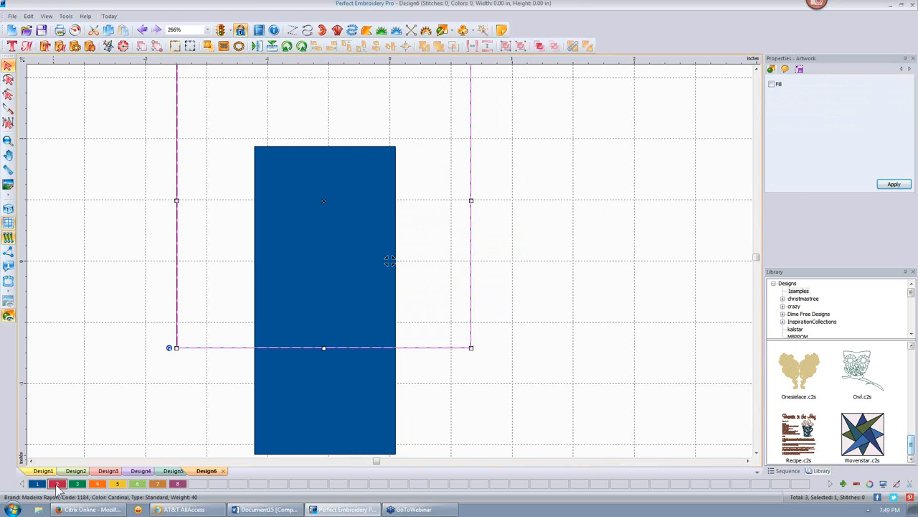
click(772, 85)
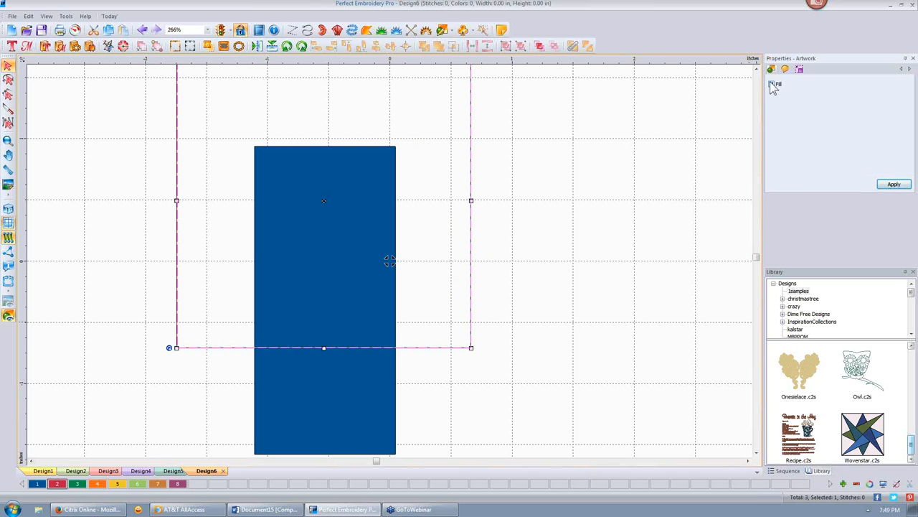
click(893, 185)
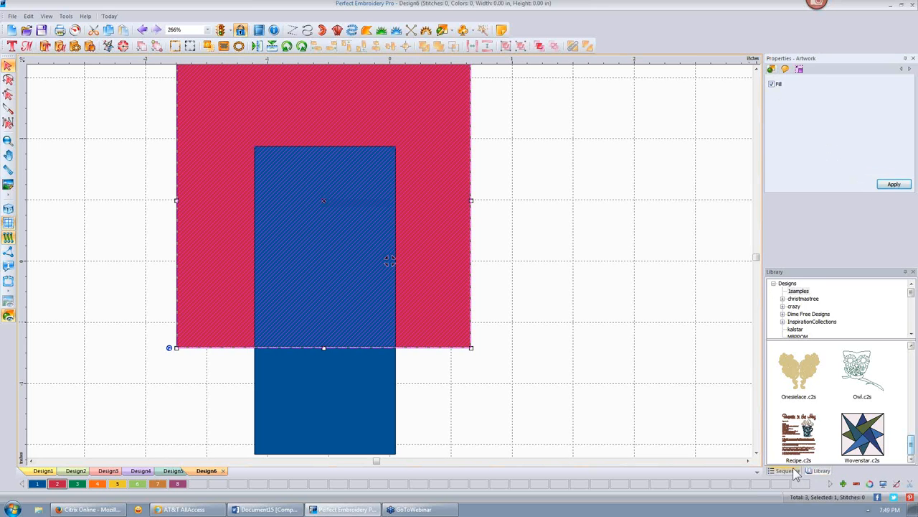
click(790, 472)
click(666, 270)
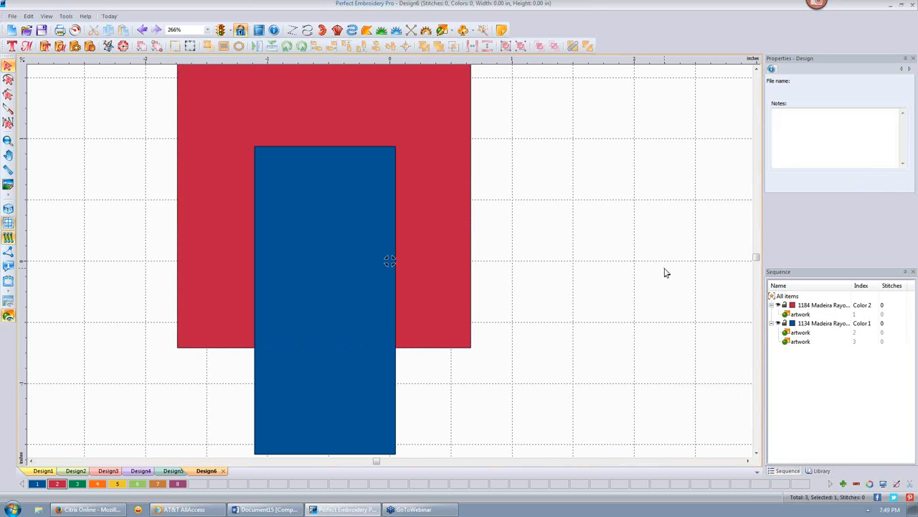
- Delete the duplicate blue rectangle entry from the sequence list, then select both remaining shapes
click(802, 342)
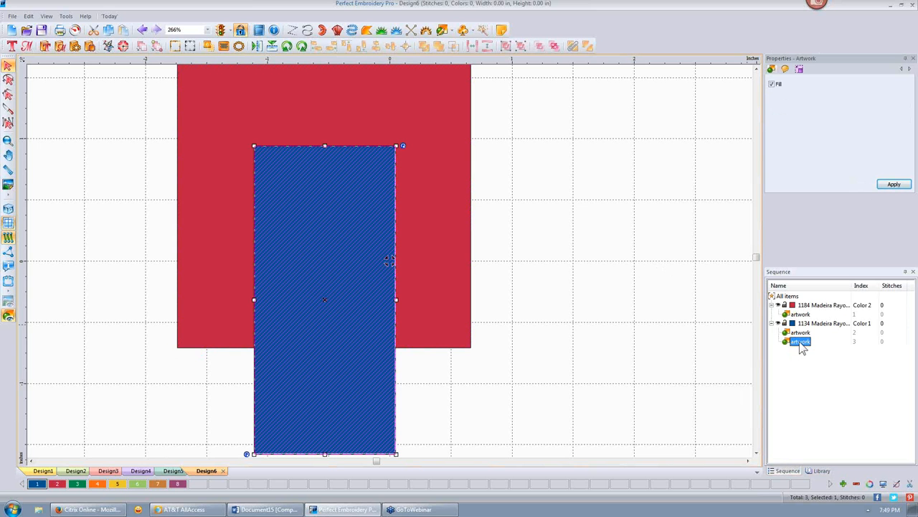
click(801, 334)
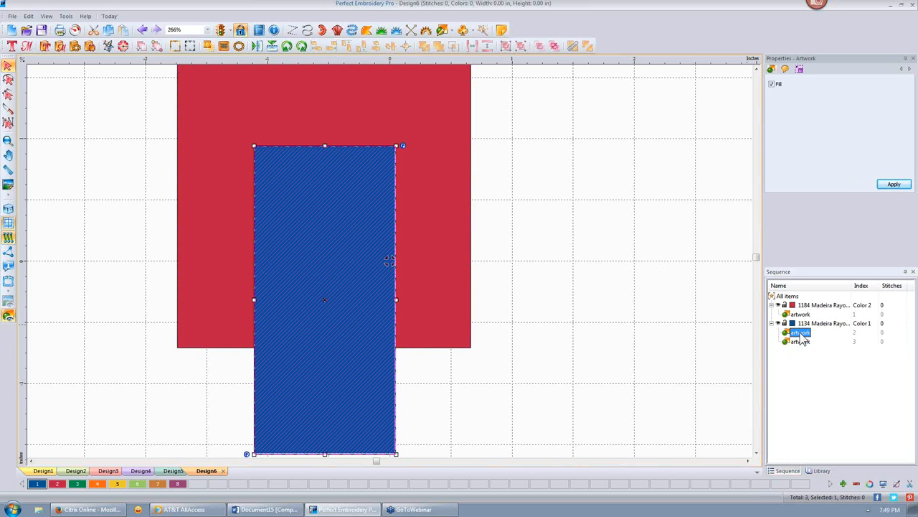
key(Delete)
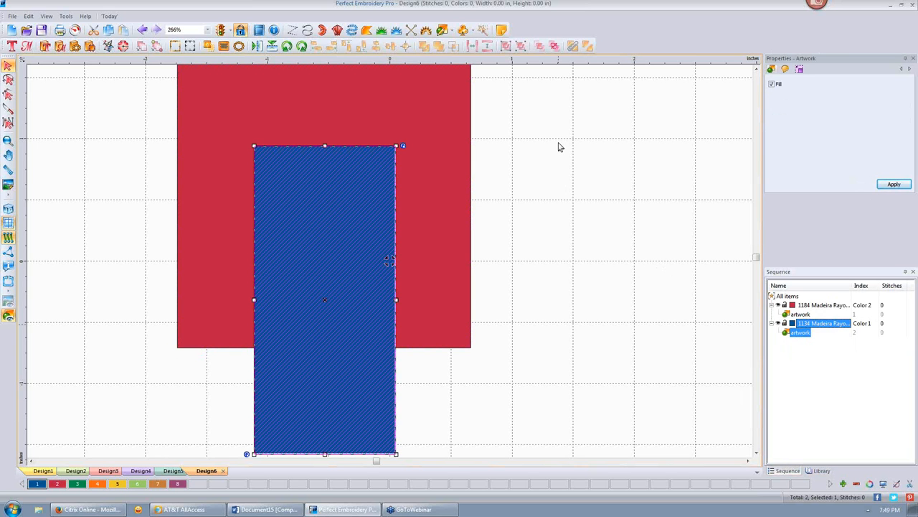
click(574, 185)
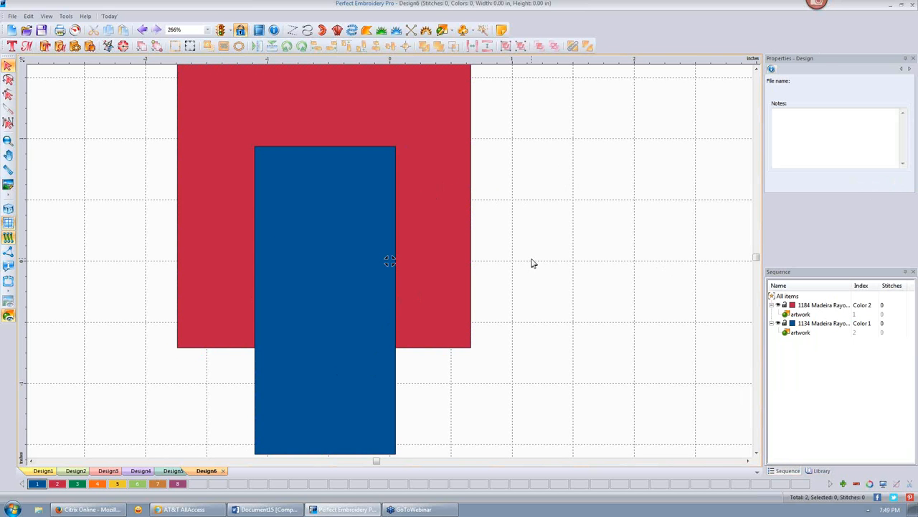
key(ctrl+a)
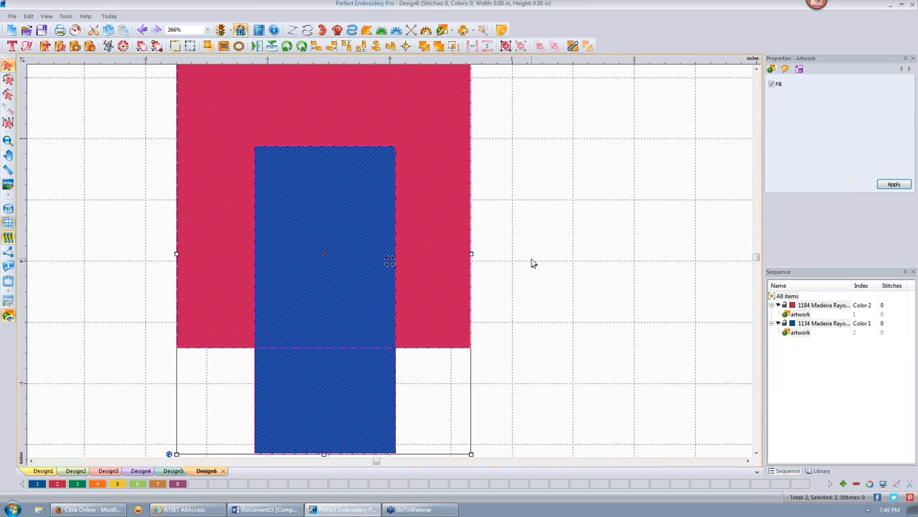
click(424, 47)
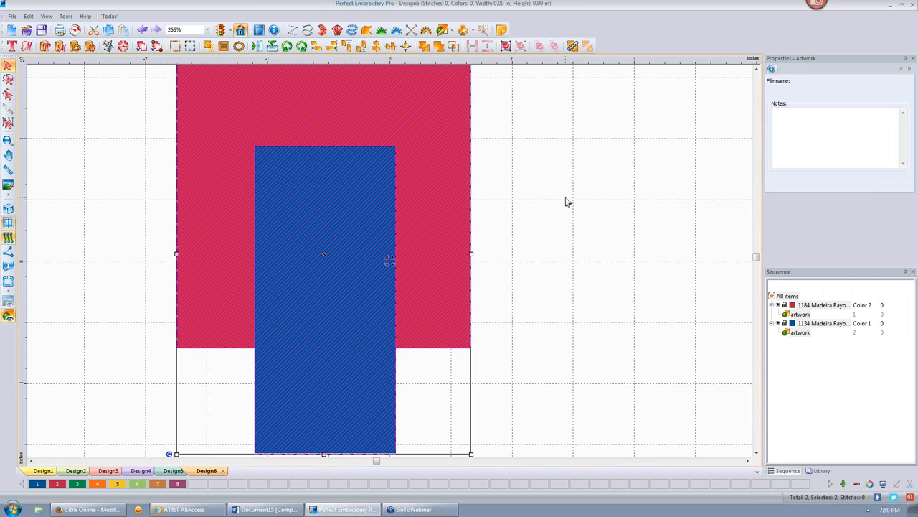
drag(350, 220, 534, 241)
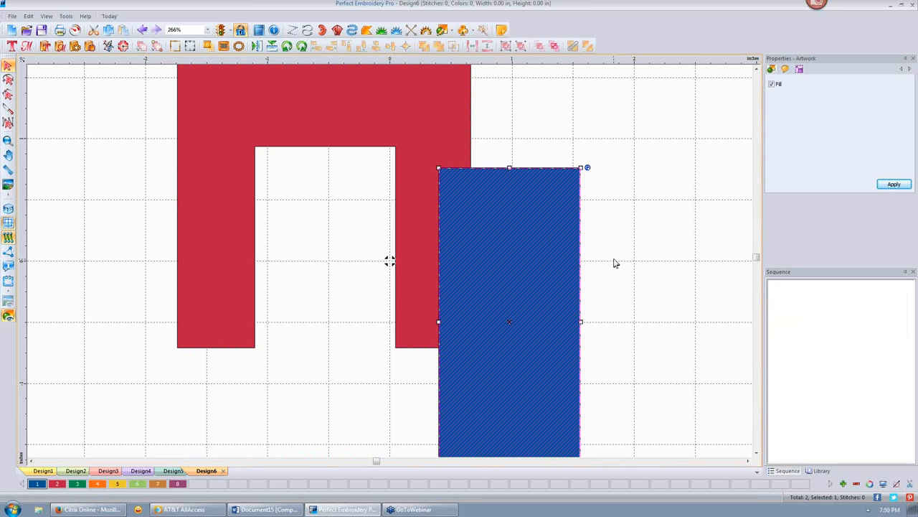
key(ctrl+z)
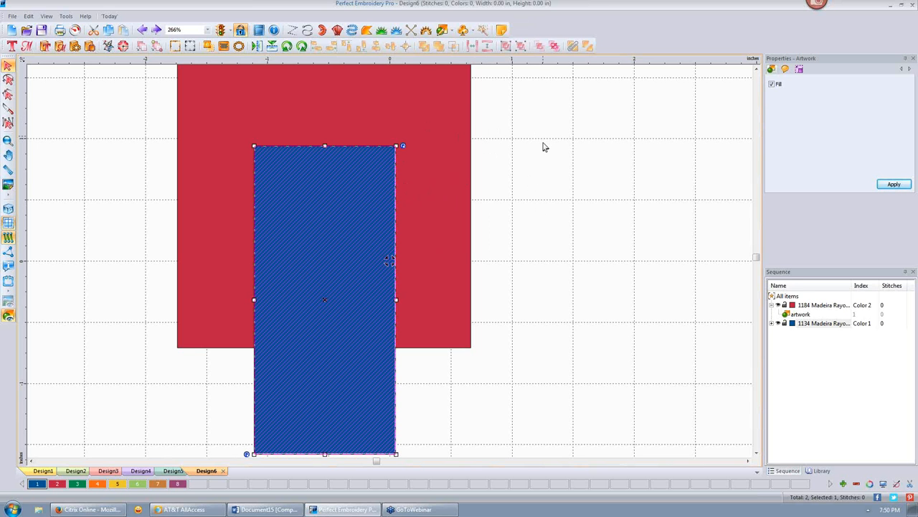
key(ctrl+a)
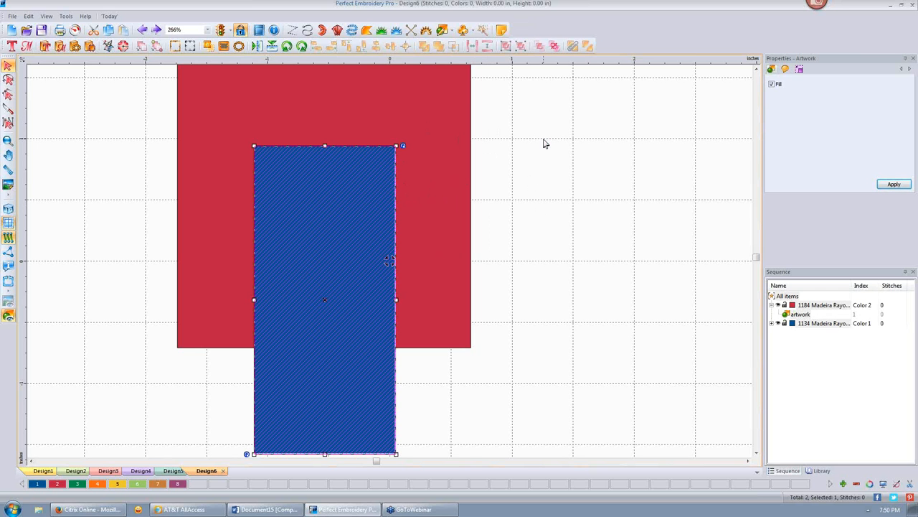
- Undo the trim, slide the blue rectangle over the red one's right side, and weld them
click(143, 31)
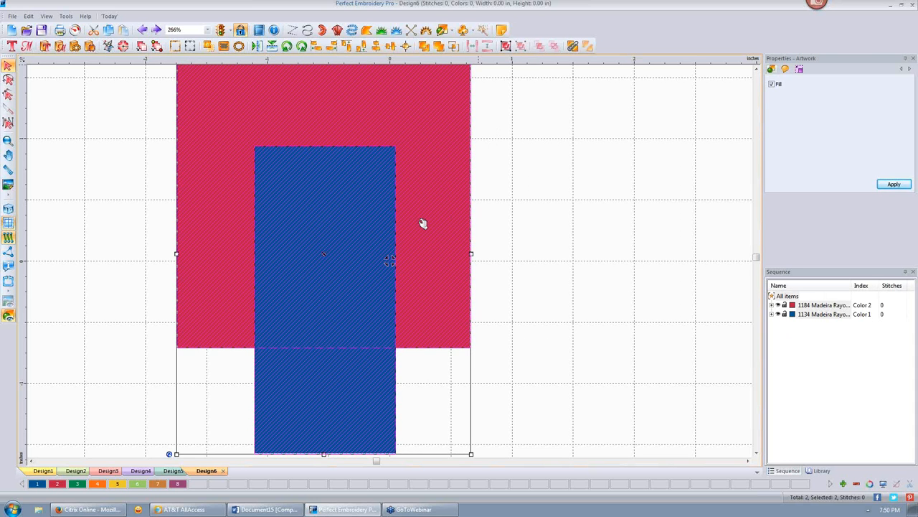
click(102, 150)
drag(319, 251, 476, 231)
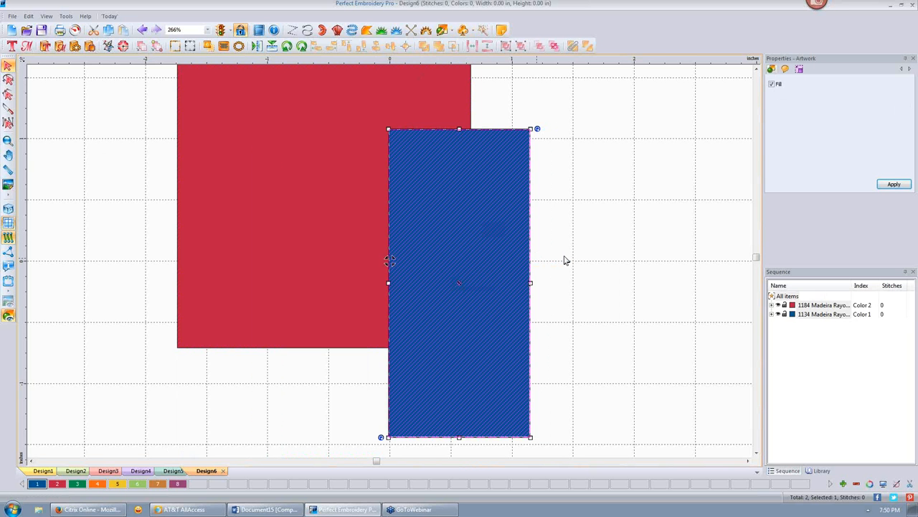
key(ctrl+a)
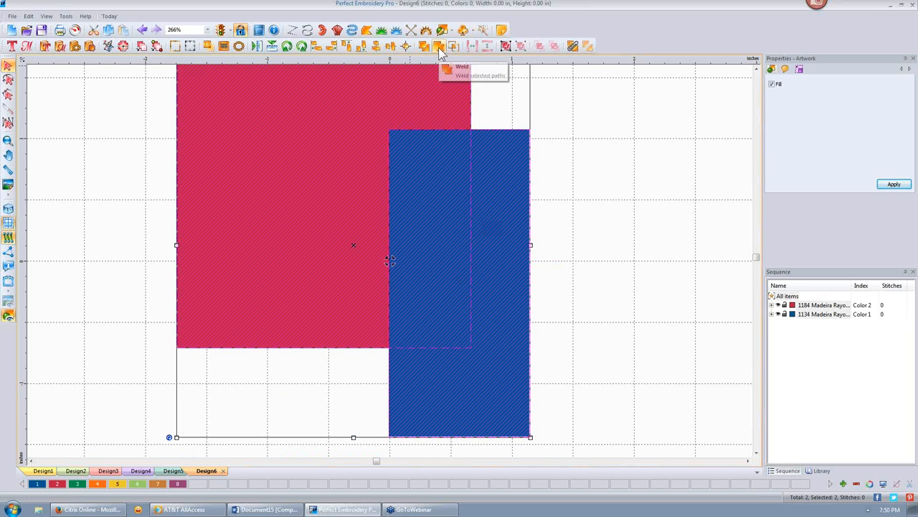
click(440, 47)
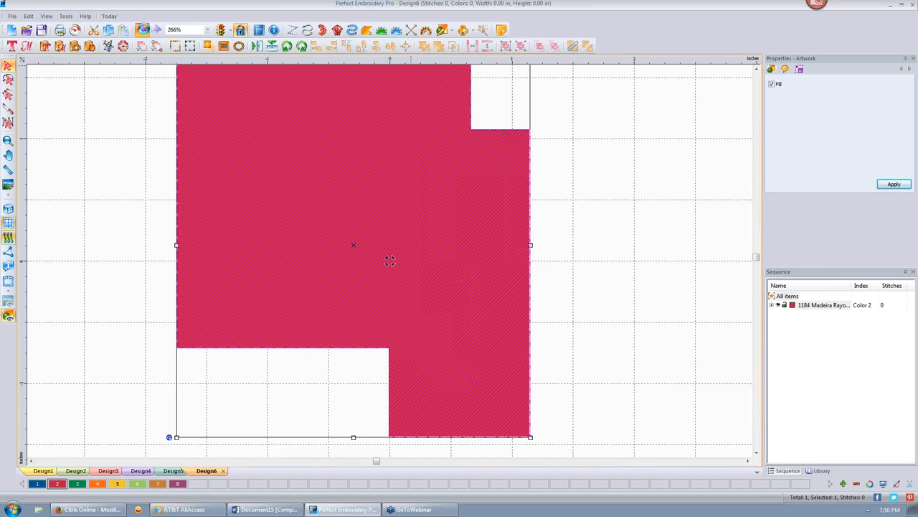
- Undo the weld and intersect both rectangles so only their overlap remains
click(143, 29)
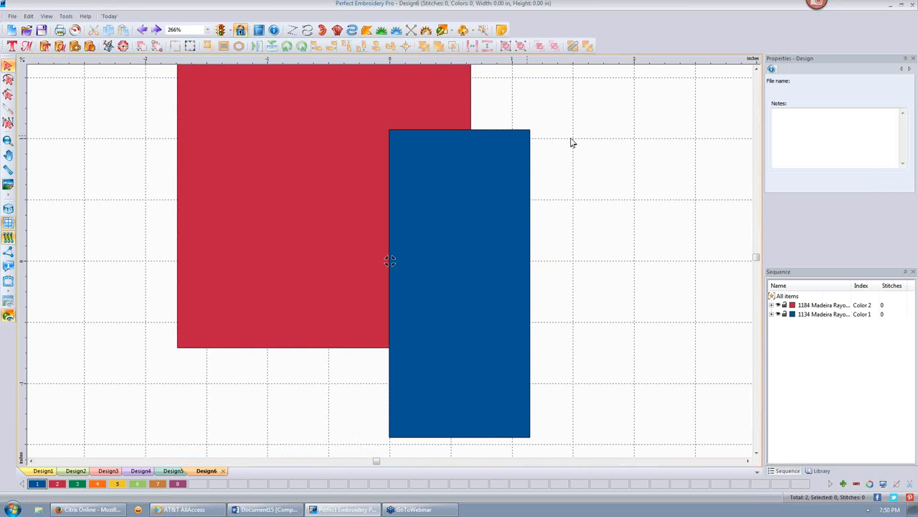
key(ctrl+a)
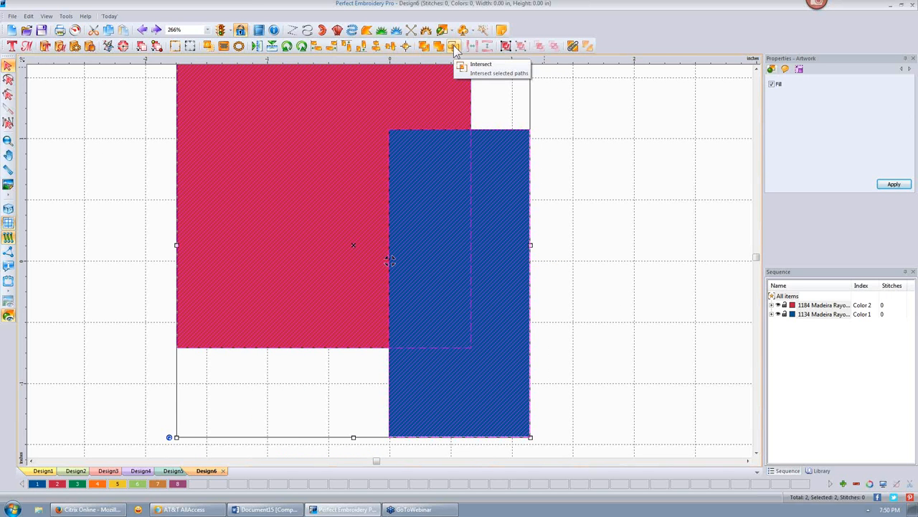
click(454, 45)
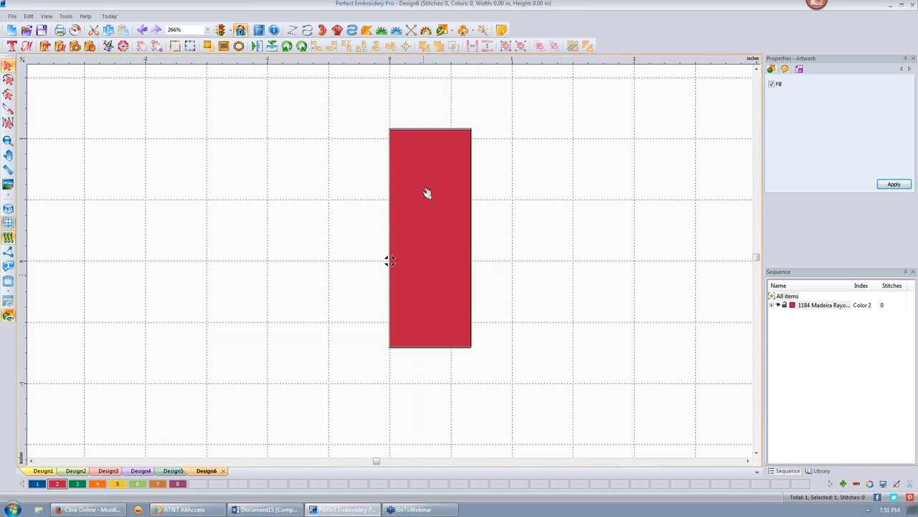
- Move the narrow red rectangle left and place a duplicate beside it
drag(427, 195, 212, 194)
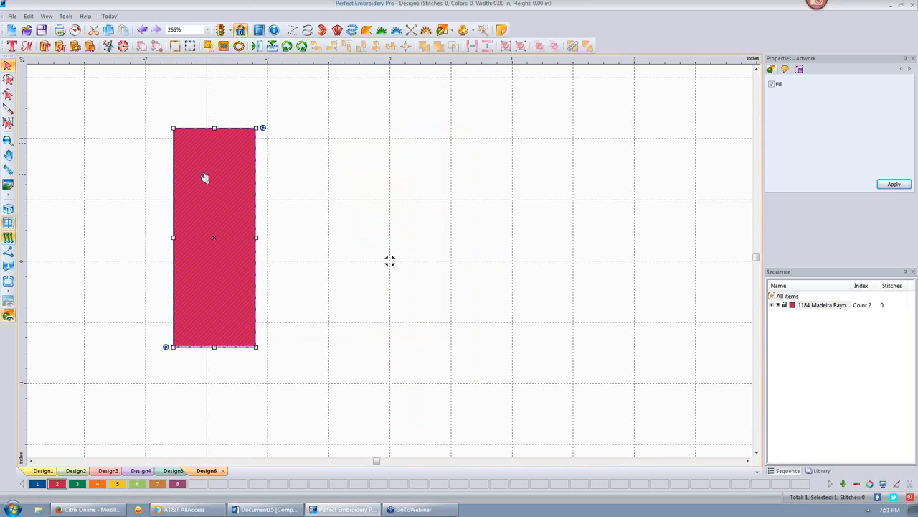
right_click(189, 193)
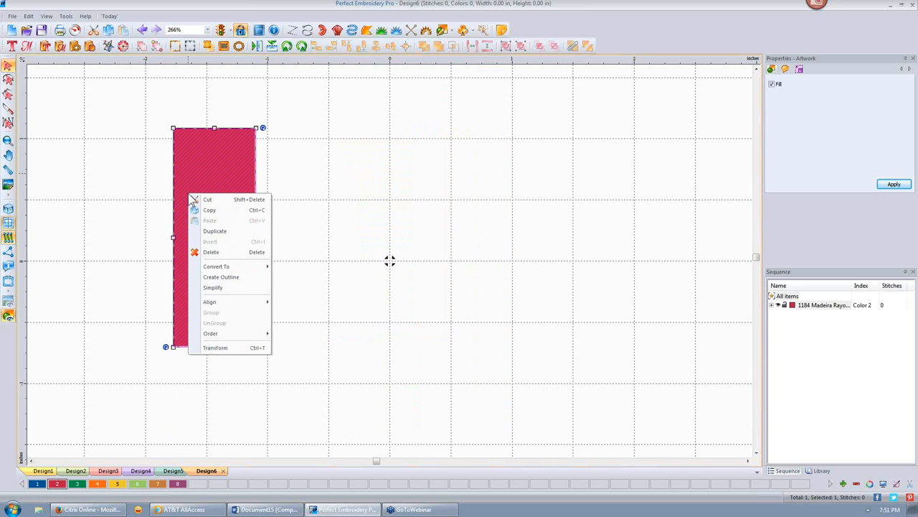
click(229, 230)
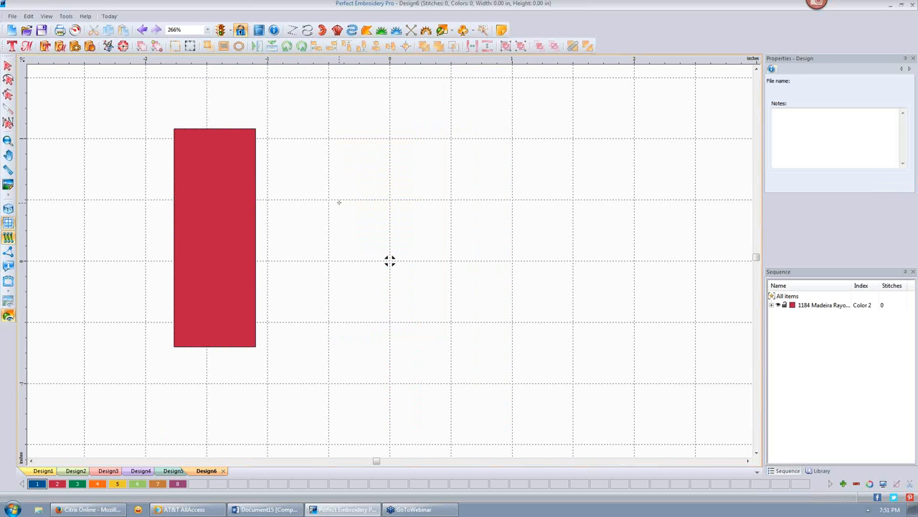
click(214, 208)
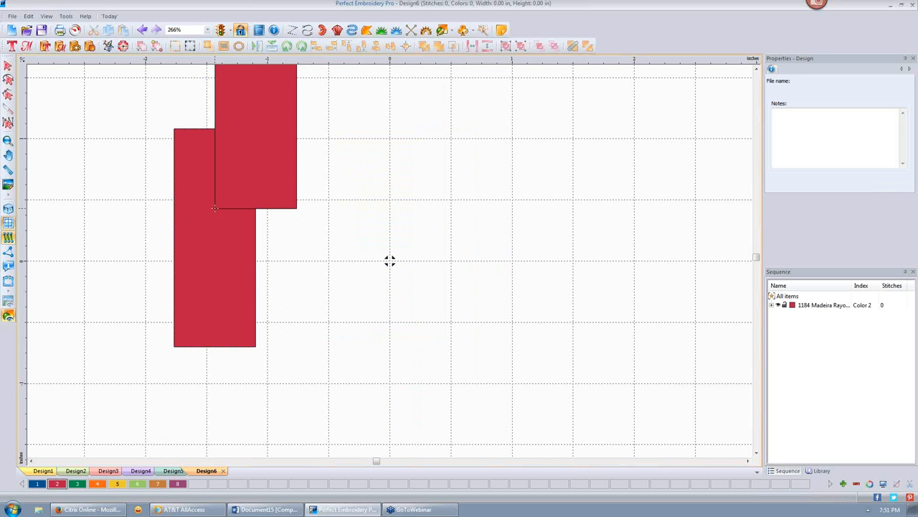
click(8, 66)
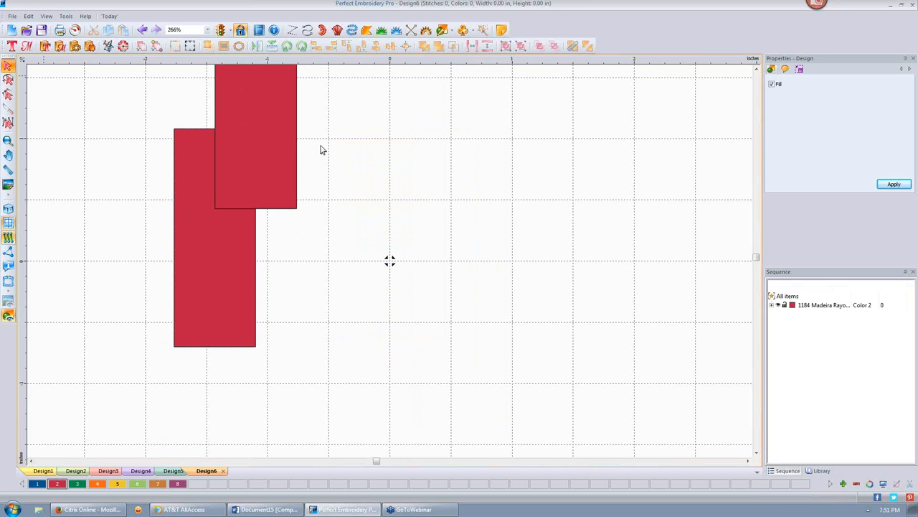
click(276, 135)
drag(277, 135, 362, 244)
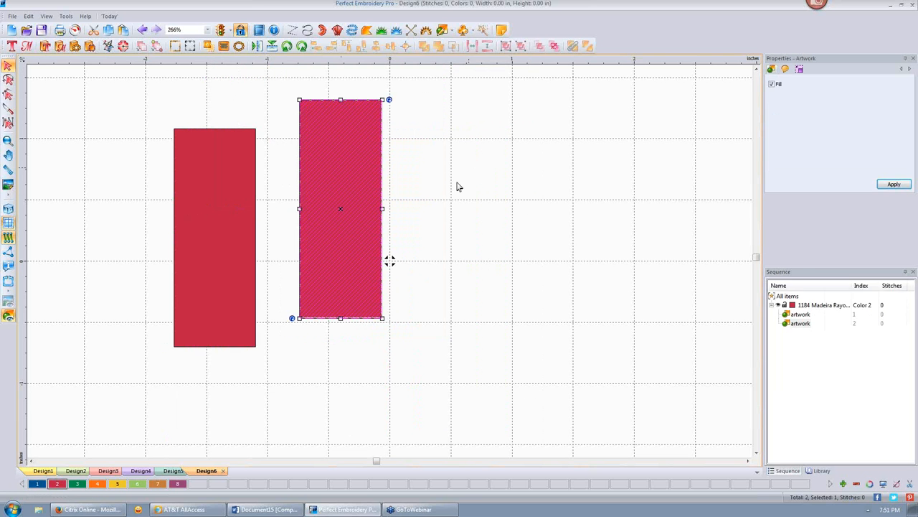
- Duplicate the right rectangle, placing two more copies across the canvas
click(360, 172)
right_click(360, 172)
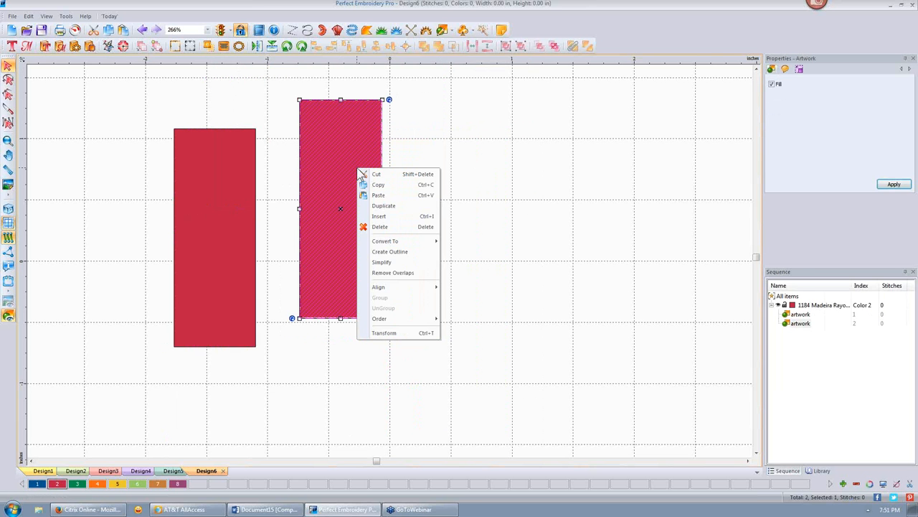
click(404, 208)
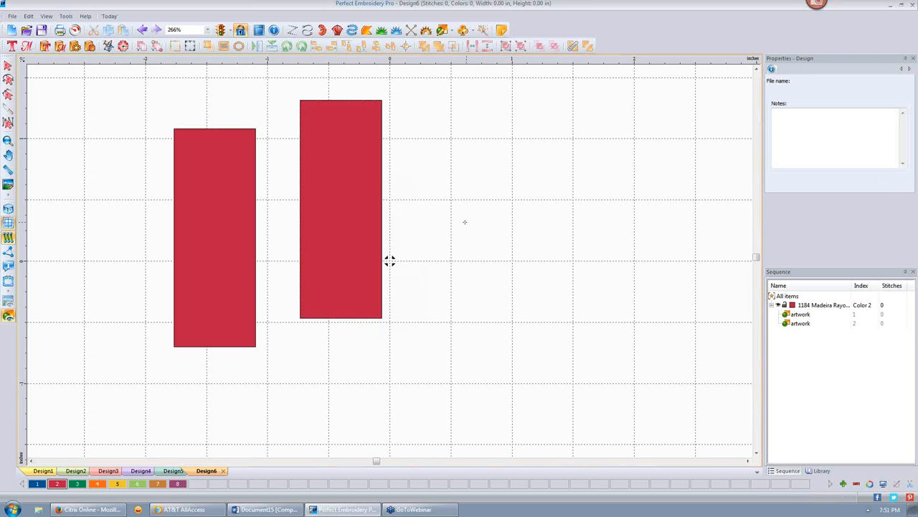
click(464, 221)
click(617, 213)
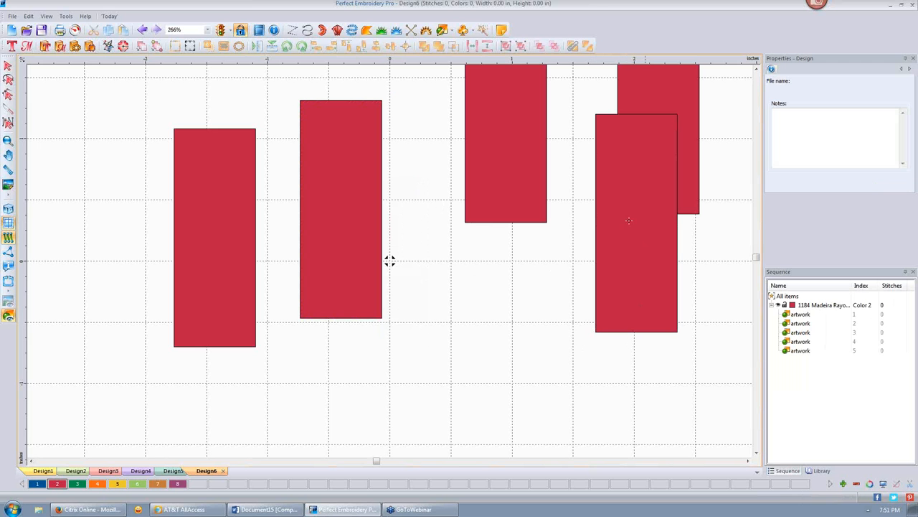
click(8, 65)
- Move the lower-right rectangle clear of its neighbour and centre the ruler origin
drag(633, 281, 707, 317)
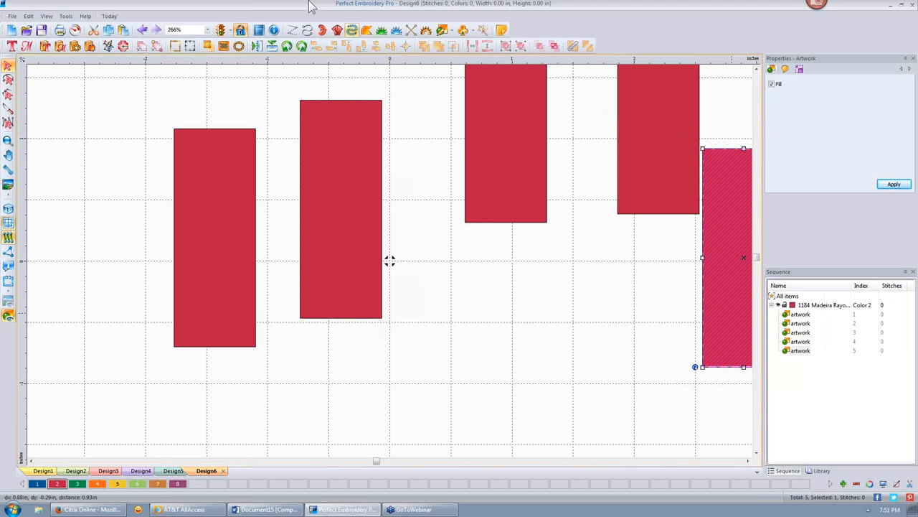
right_click(394, 61)
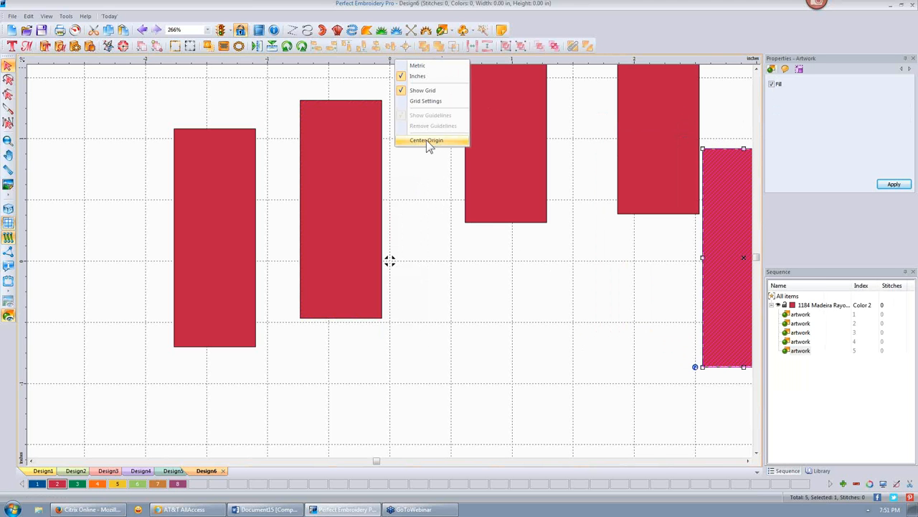
click(426, 140)
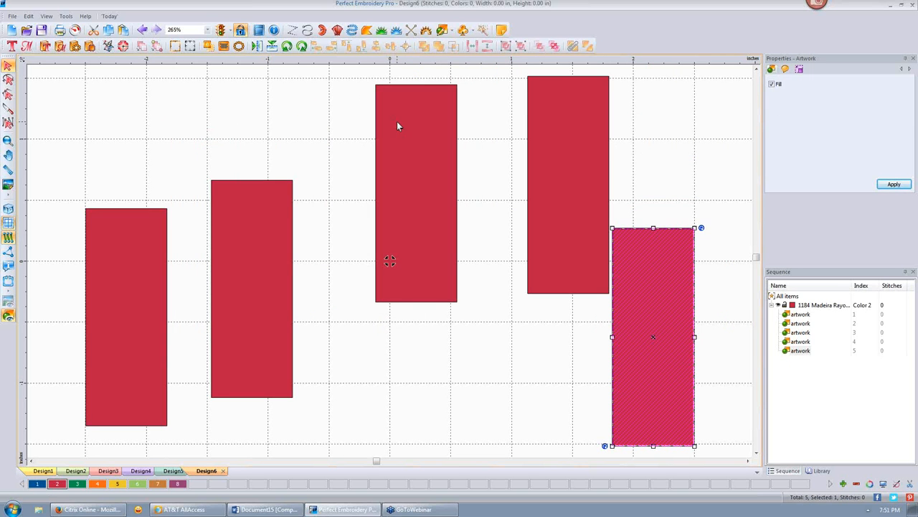
- Duplicate the middle rectangle as rotated copies, then undo and delete the stray copies
click(429, 195)
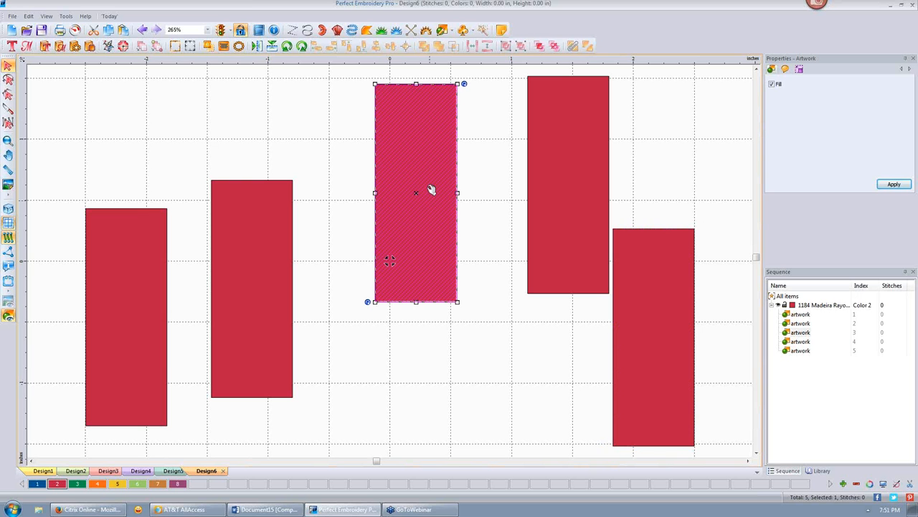
right_click(413, 133)
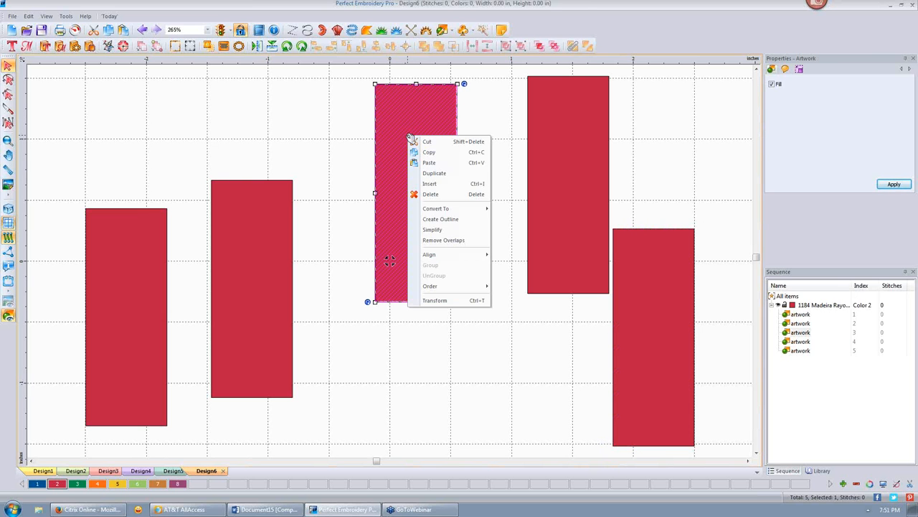
click(445, 175)
drag(229, 107, 388, 408)
key(ctrl+z)
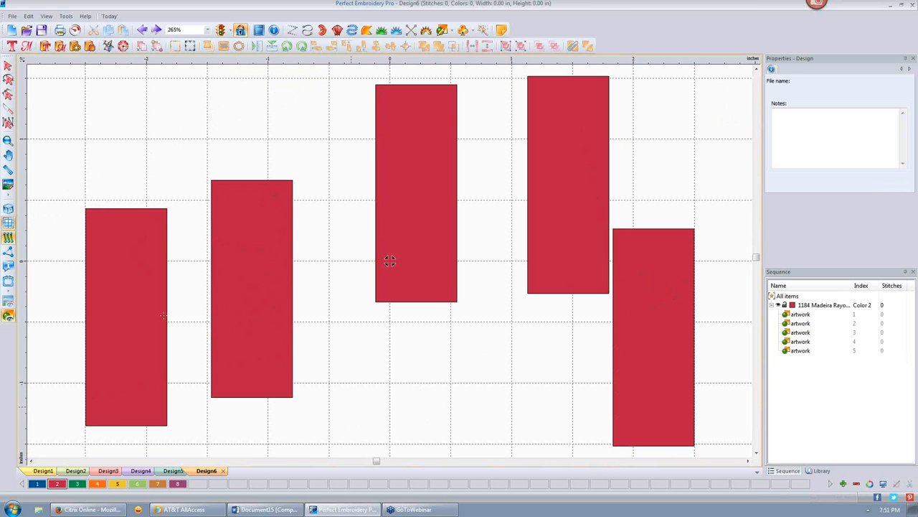
drag(402, 347, 379, 382)
click(8, 65)
click(343, 358)
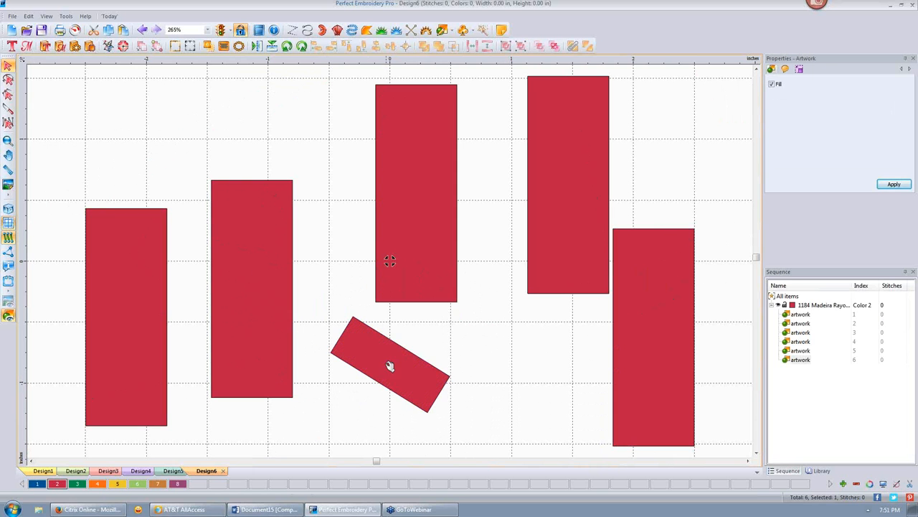
key(Delete)
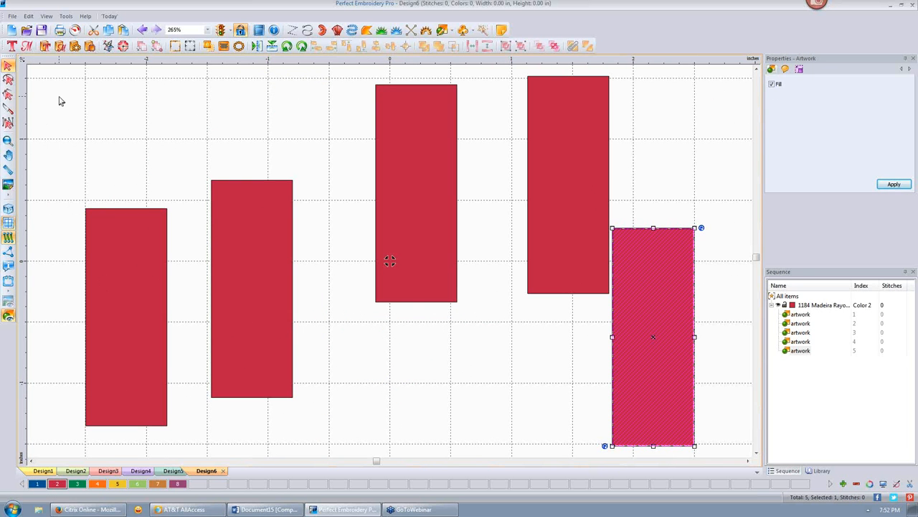
- Select all five rectangles, centre them on one horizontal line, space them evenly, then deselect
key(ctrl+a)
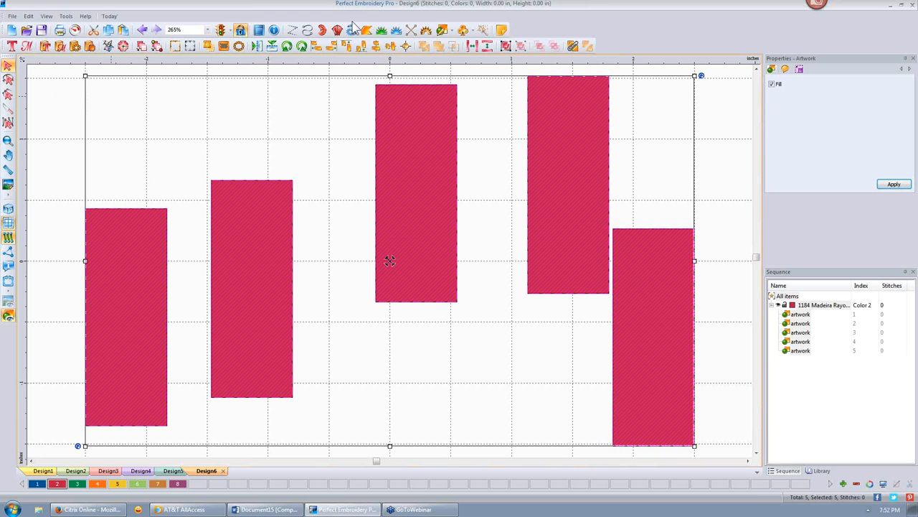
click(391, 48)
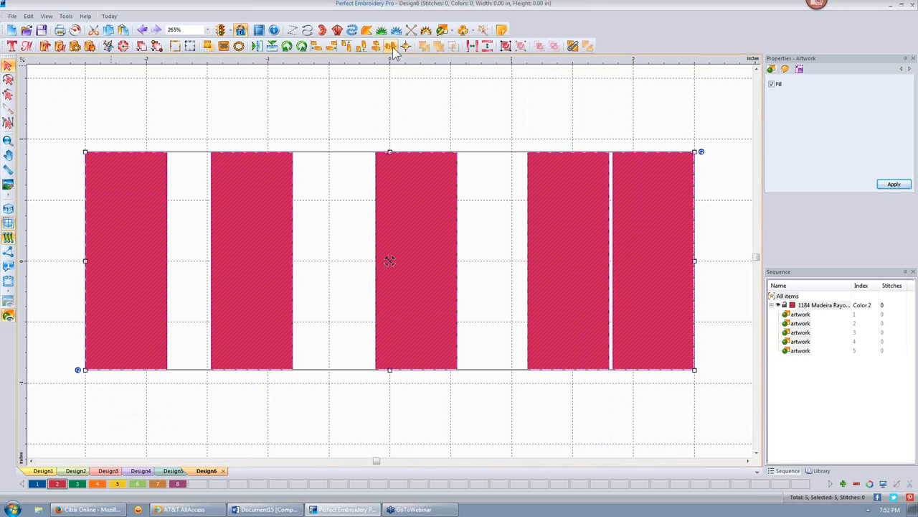
click(472, 47)
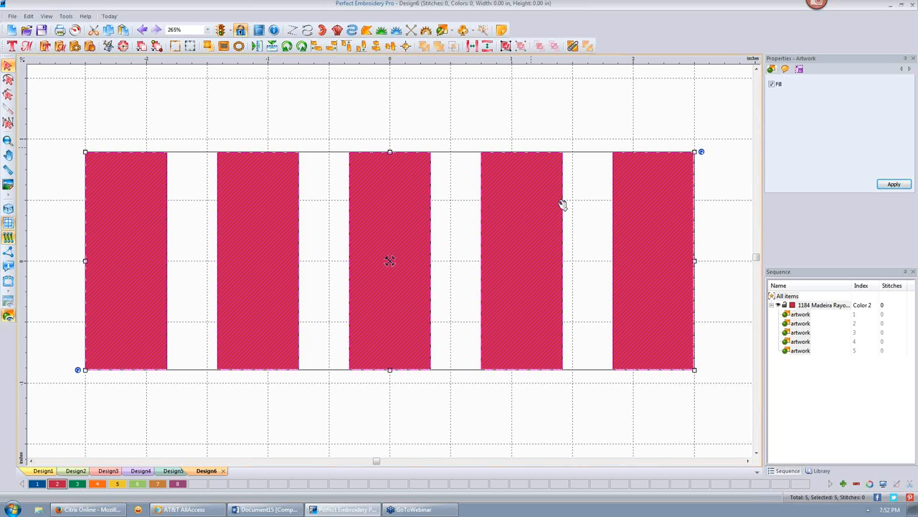
click(664, 202)
- Shrink the middle rectangle into a narrow strip placed inside the second rectangle
click(498, 118)
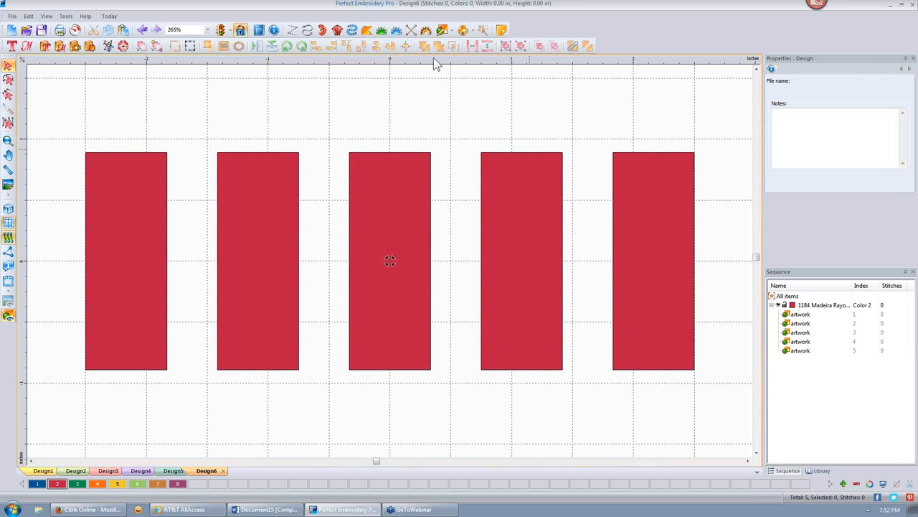
click(385, 209)
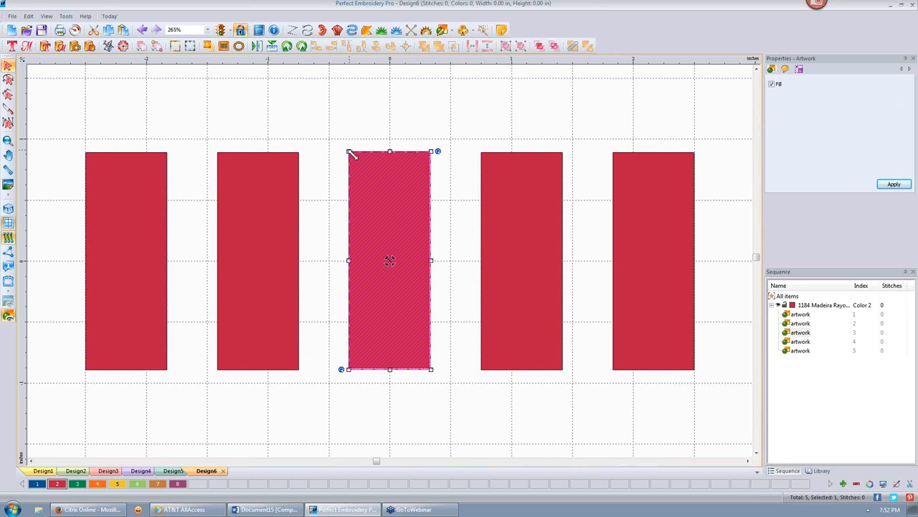
drag(350, 152, 262, 230)
click(367, 189)
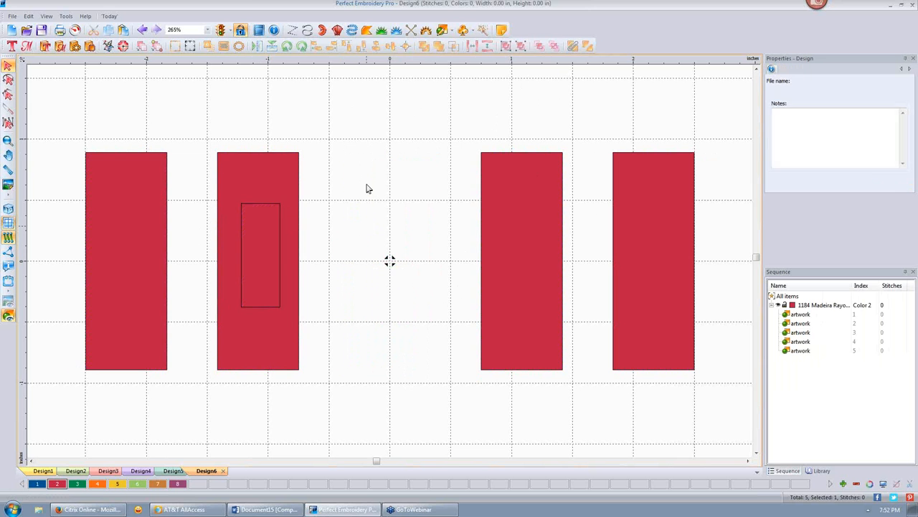
- Colour the small rectangle green, select it with the second rectangle, and cut it out as a hole
click(261, 224)
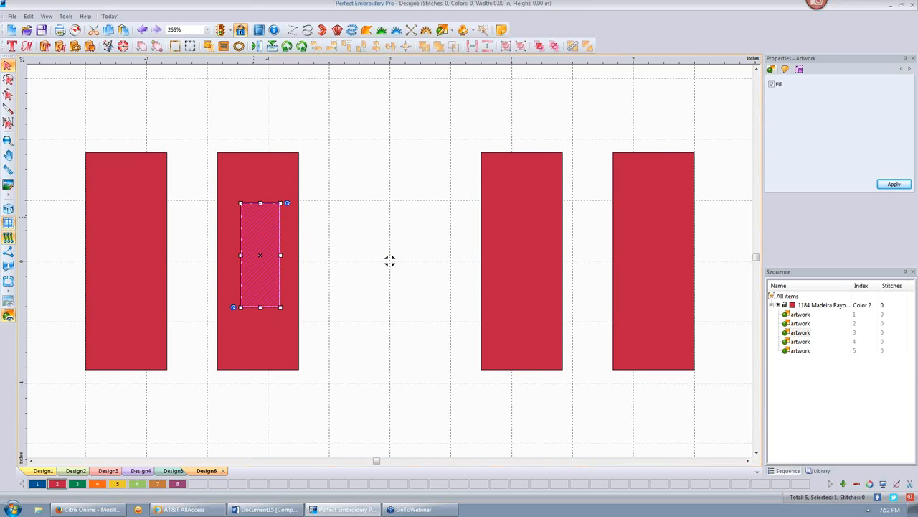
click(77, 483)
click(206, 121)
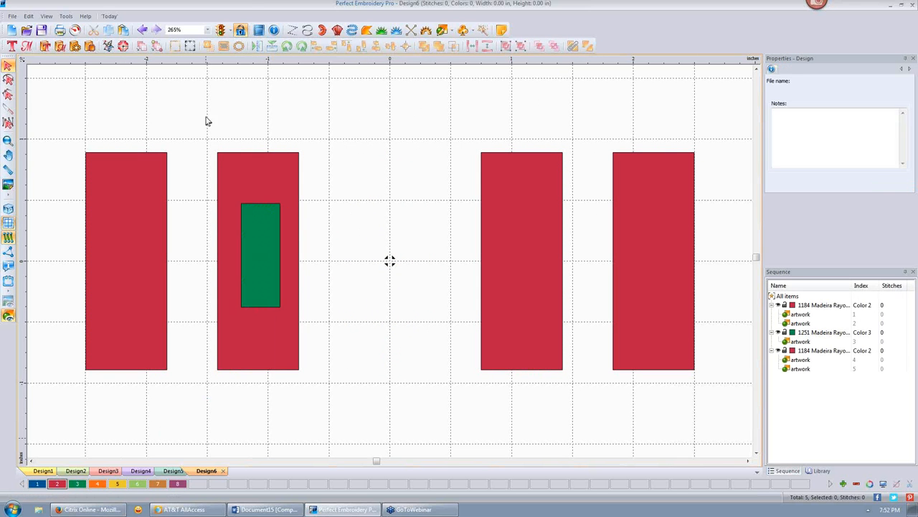
drag(199, 123, 356, 426)
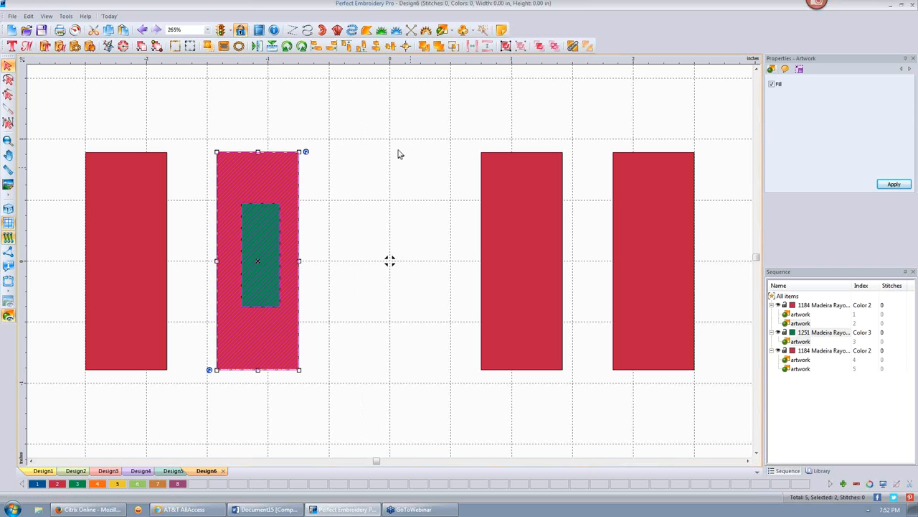
click(573, 46)
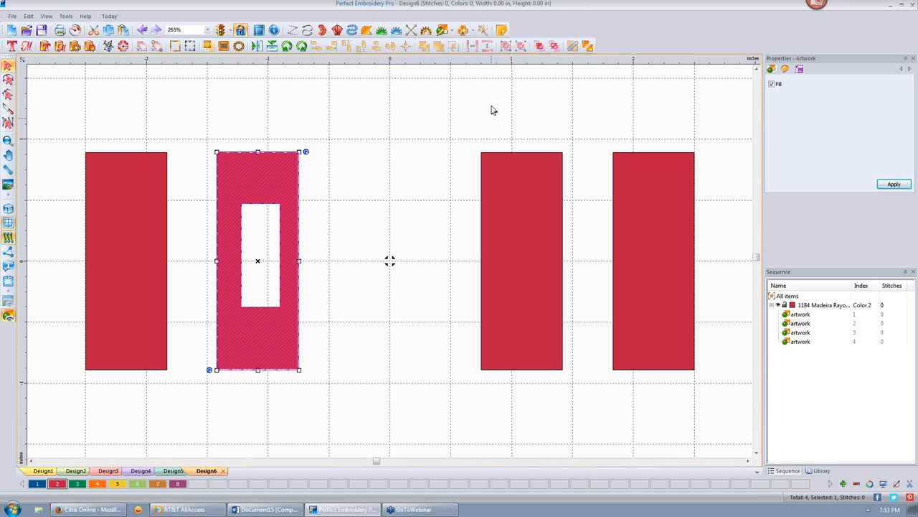
click(453, 32)
- Draw a green triangle inside the third red rectangle
click(459, 79)
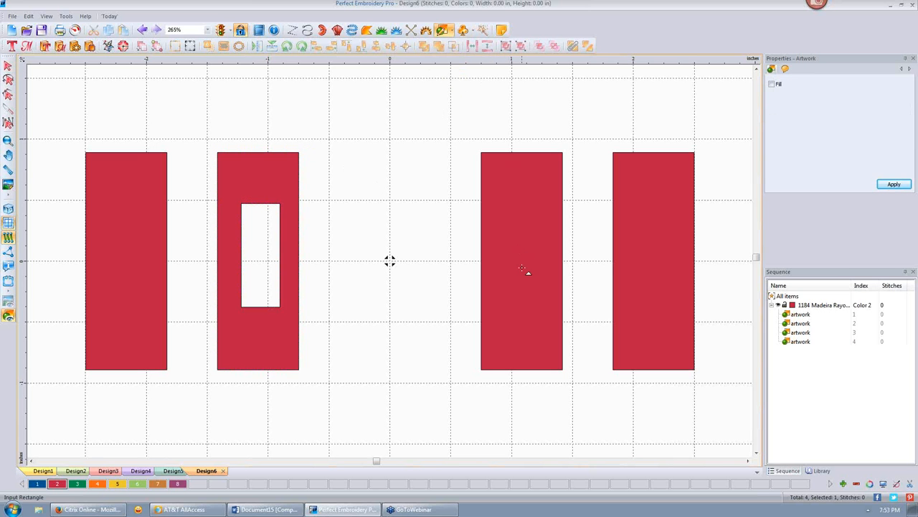
drag(498, 224, 552, 334)
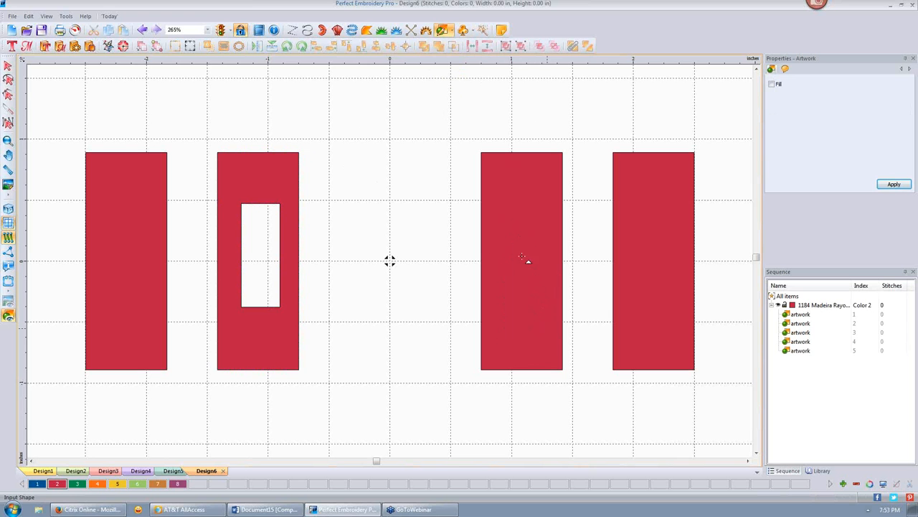
click(8, 66)
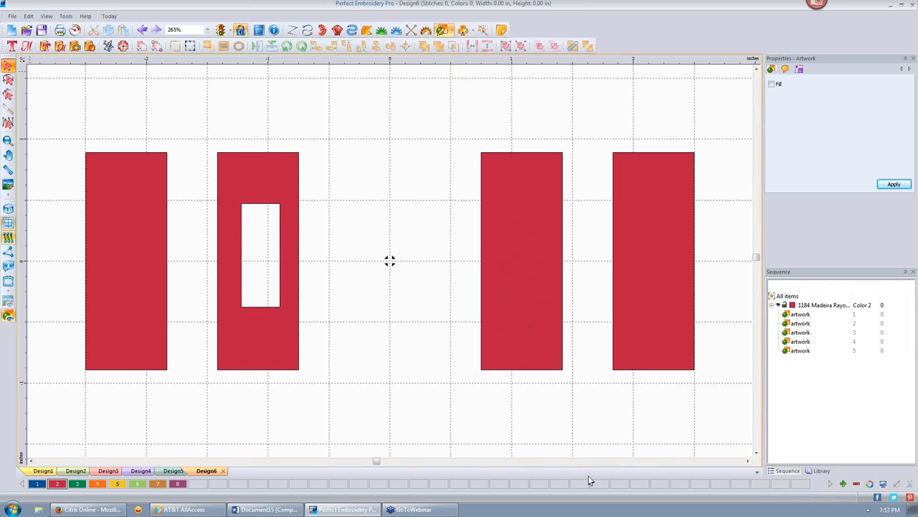
click(77, 484)
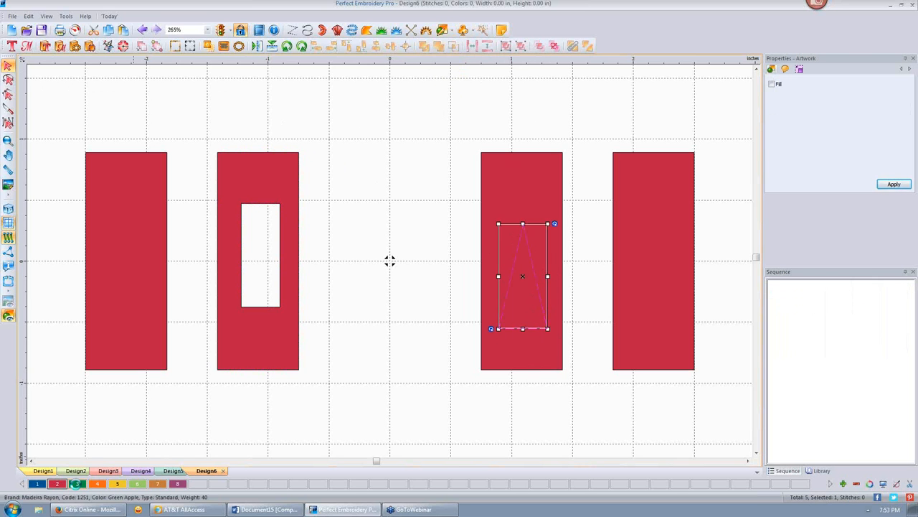
- Select the third rectangle with its triangle and cut the triangle out as a hole
click(381, 244)
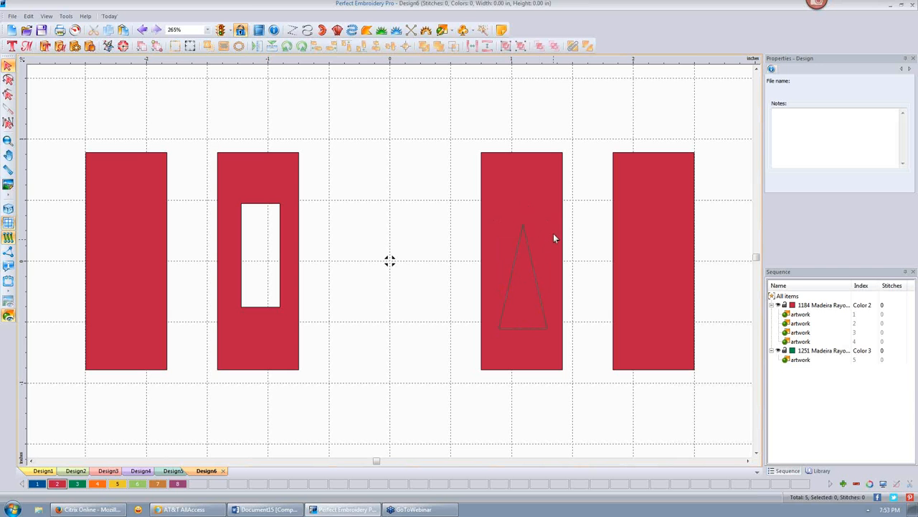
drag(443, 124, 588, 453)
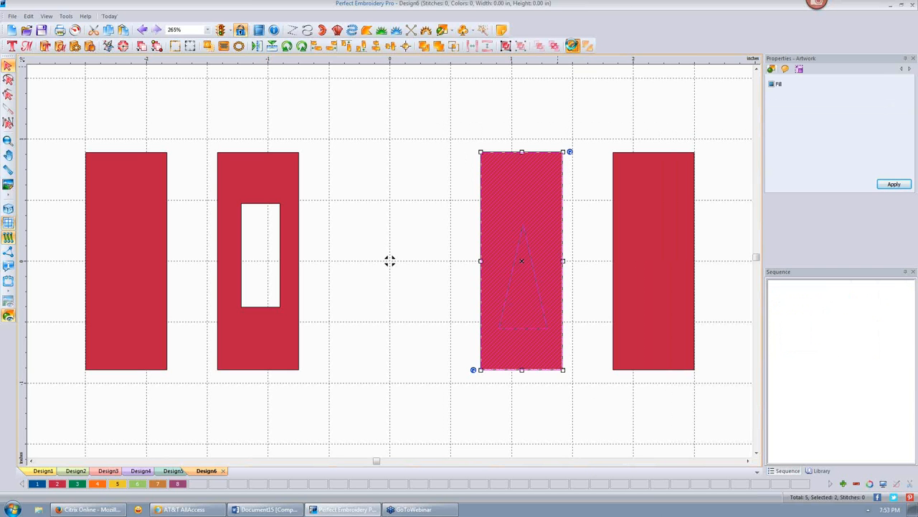
click(572, 46)
click(409, 137)
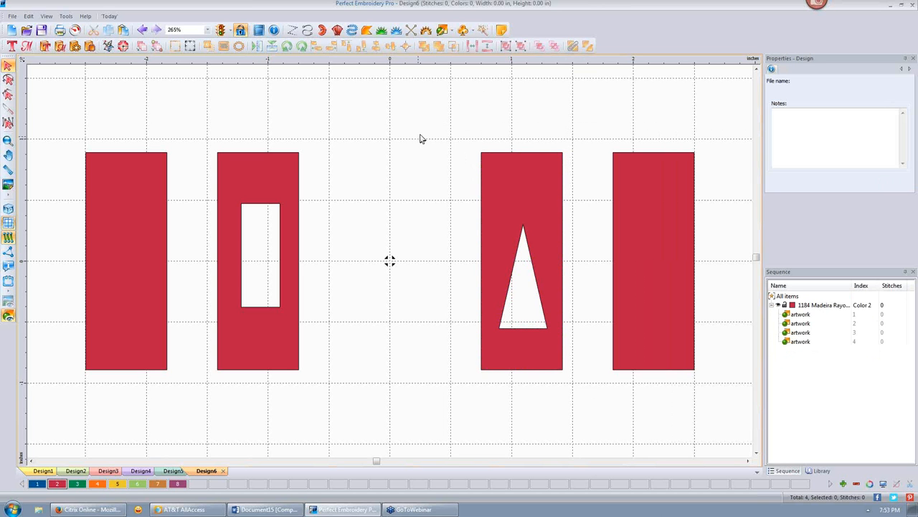
- Create an outline with default settings around the third rectangle with its triangular hole
drag(462, 133, 584, 396)
right_click(519, 180)
key(Escape)
right_click(516, 199)
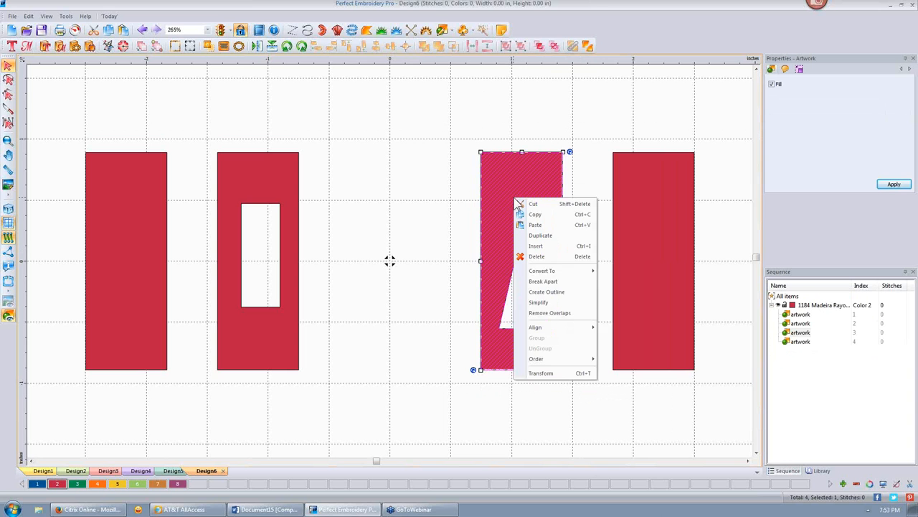
mouse_move(553, 276)
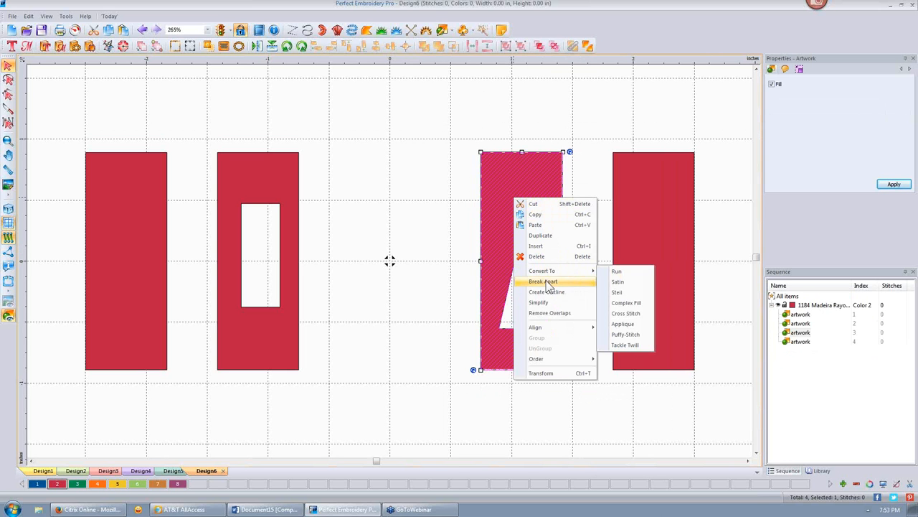
click(549, 291)
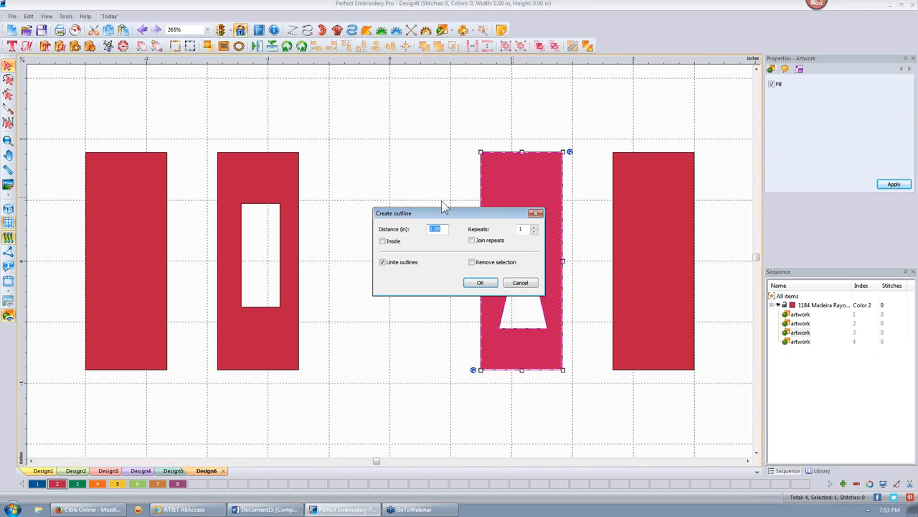
click(481, 282)
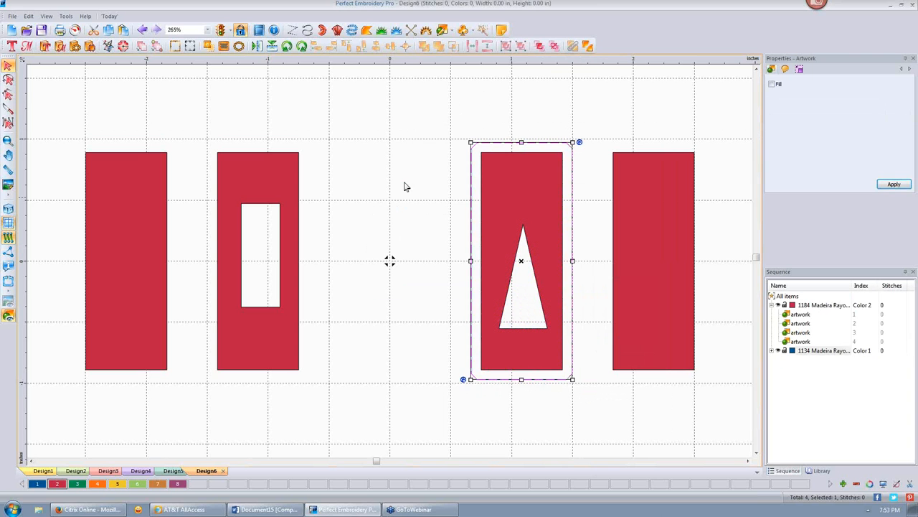
click(553, 106)
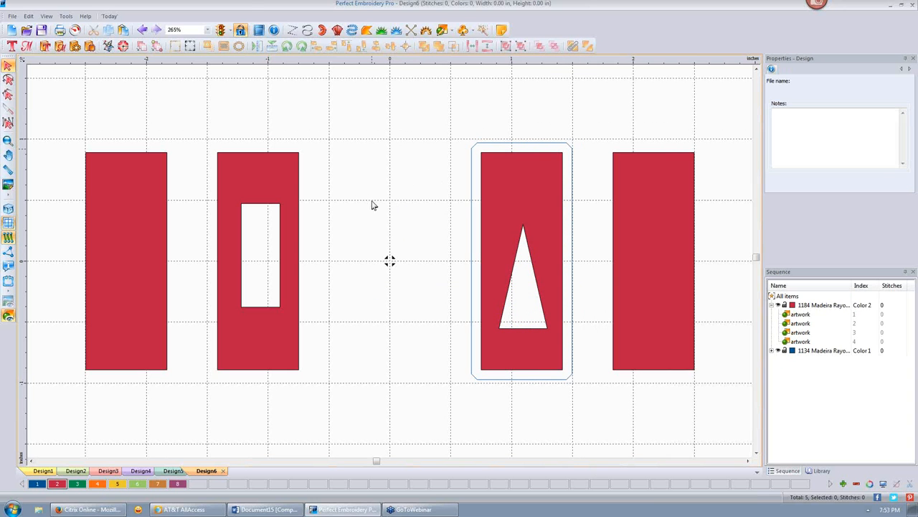
click(252, 188)
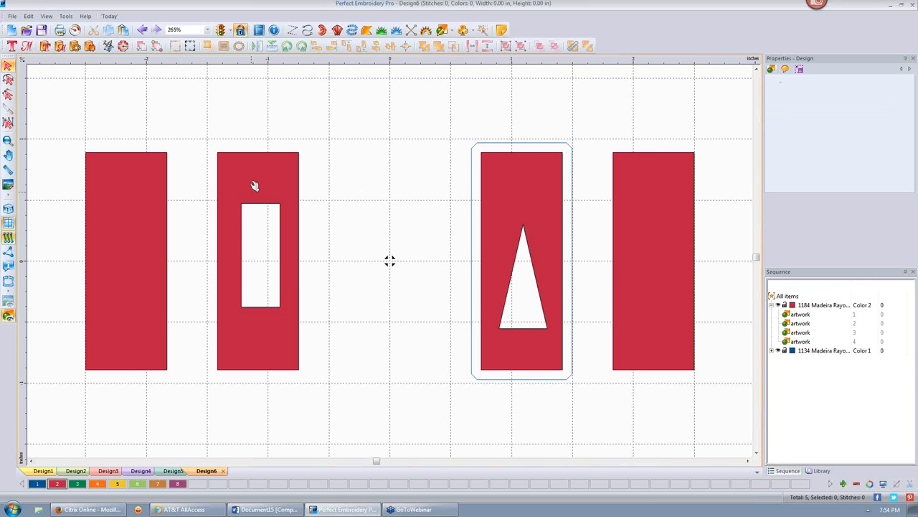
- Convert the fourth rectangle into a Complex Fill
click(643, 231)
right_click(644, 227)
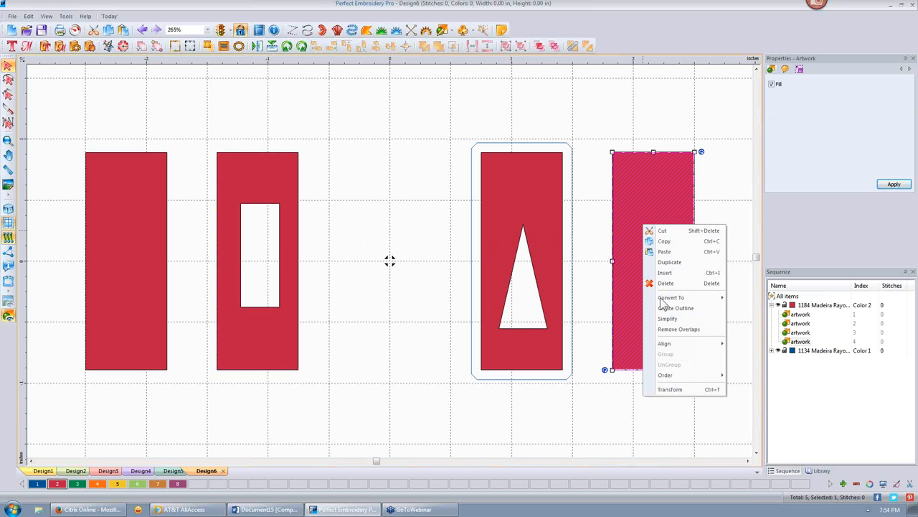
mouse_move(682, 296)
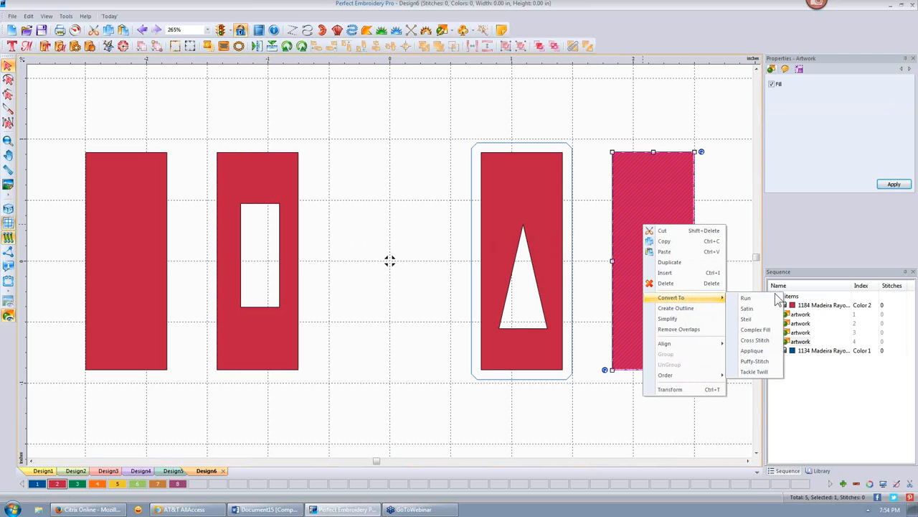
click(755, 330)
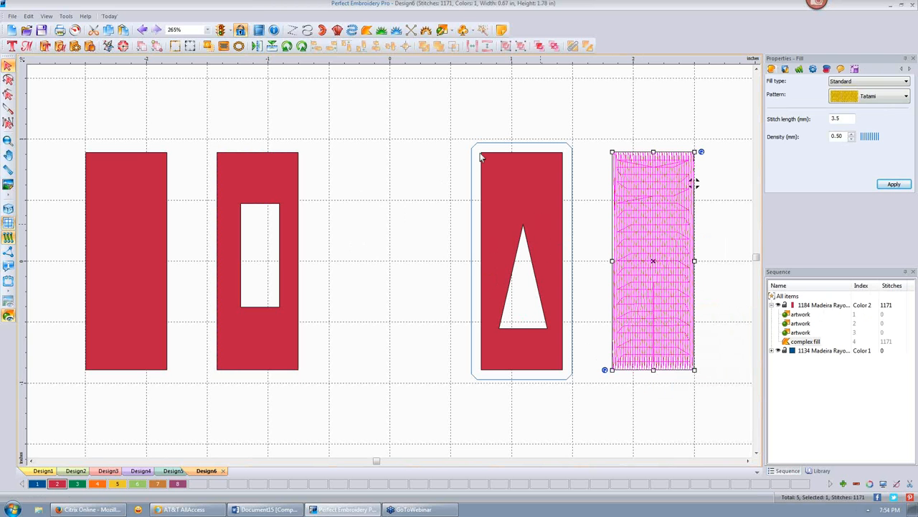
- Delete the first three red shapes and their outline, and move the fill rectangle left
drag(49, 117, 591, 432)
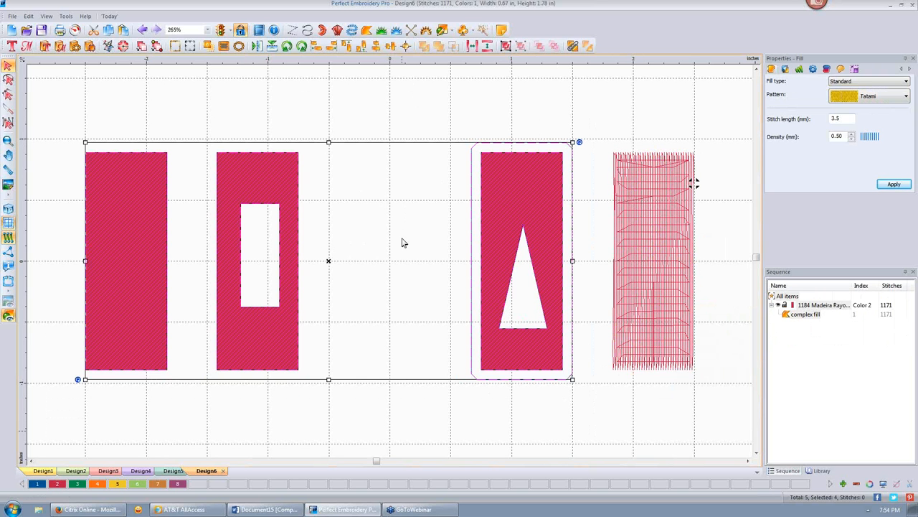
key(Delete)
drag(666, 199, 264, 216)
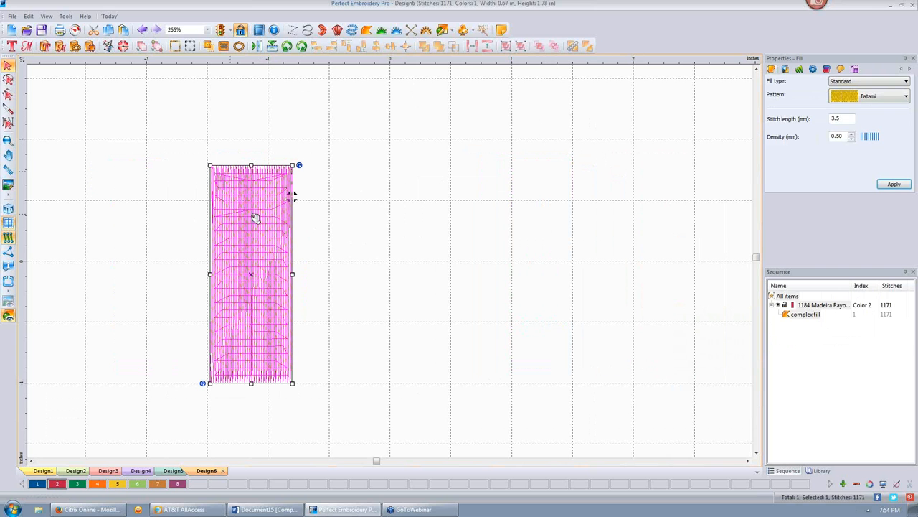
- Set the fill rectangle's width to 3 inches with aspect ratio maintained, and apply
click(856, 69)
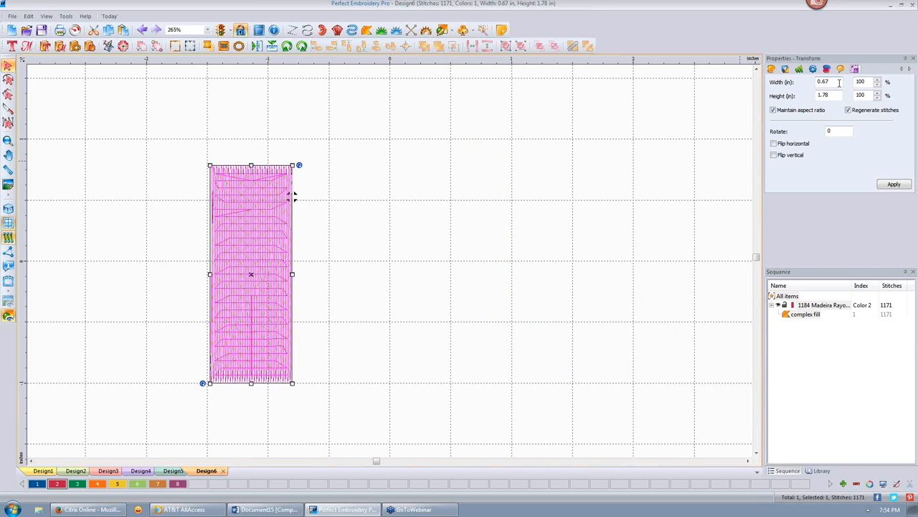
click(840, 81)
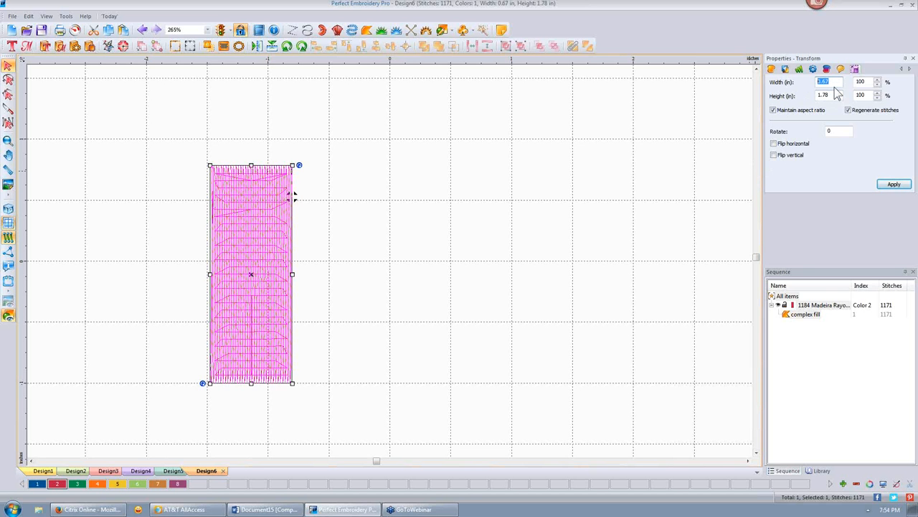
text(3)
click(894, 184)
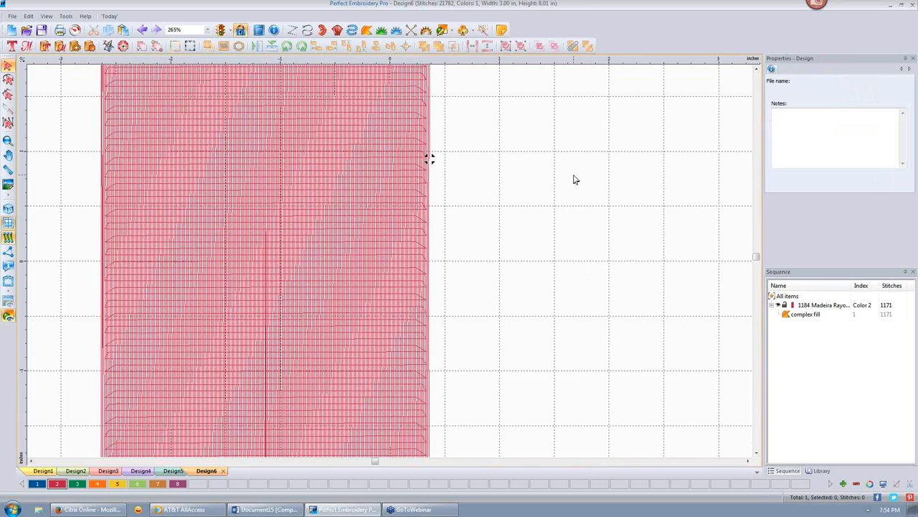
- Draw a diamond outline across the middle of the red rectangle
scroll(576, 180, down, 10)
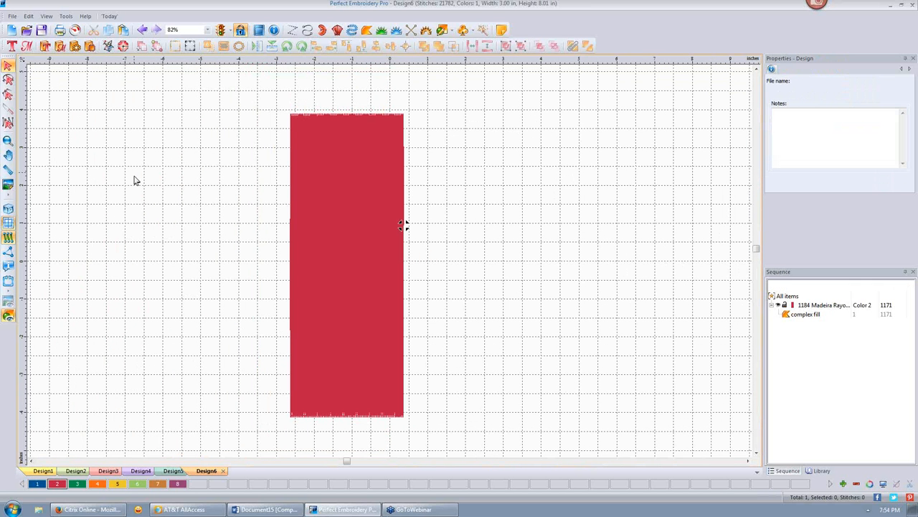
click(452, 32)
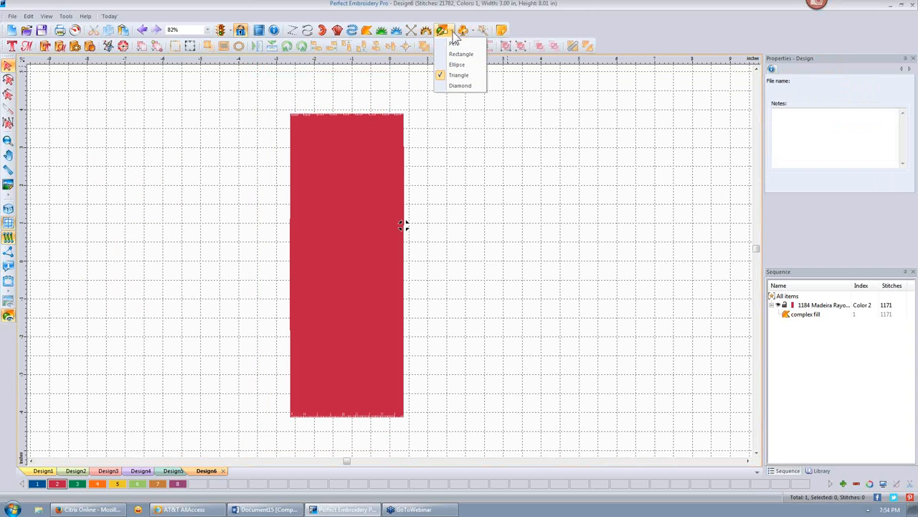
click(460, 86)
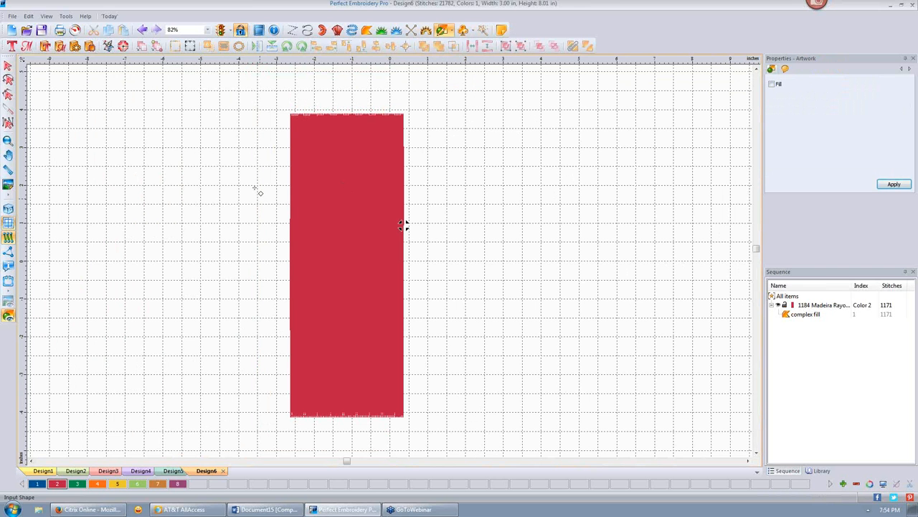
drag(256, 189, 445, 353)
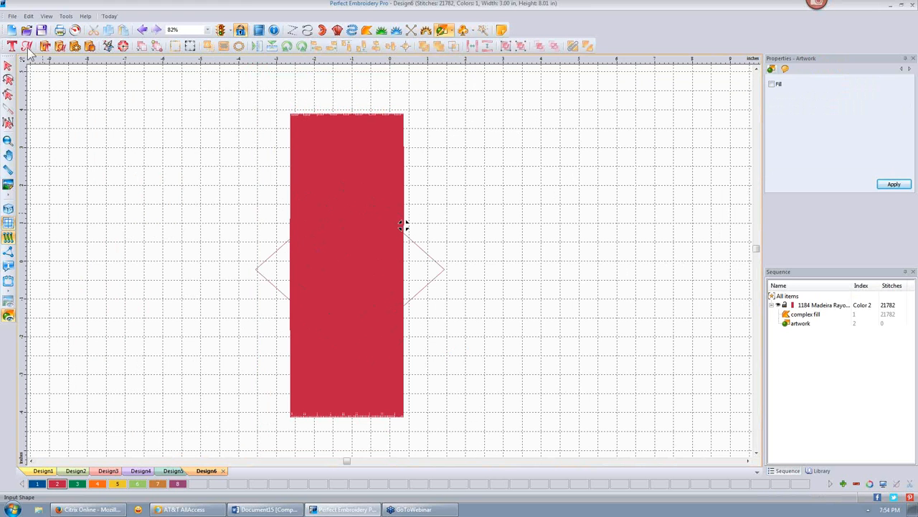
click(8, 66)
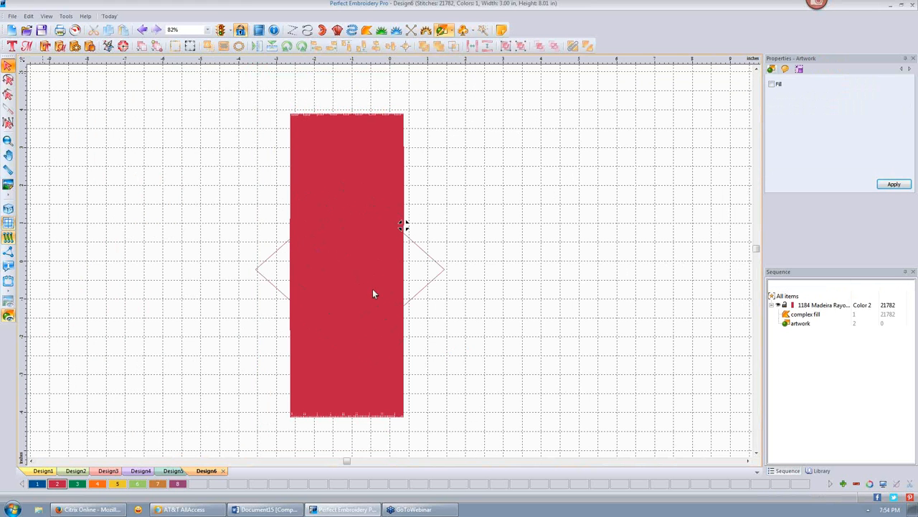
click(414, 253)
- Convert the diamond to a Complex Fill in the Green Apple thread colour
right_click(303, 263)
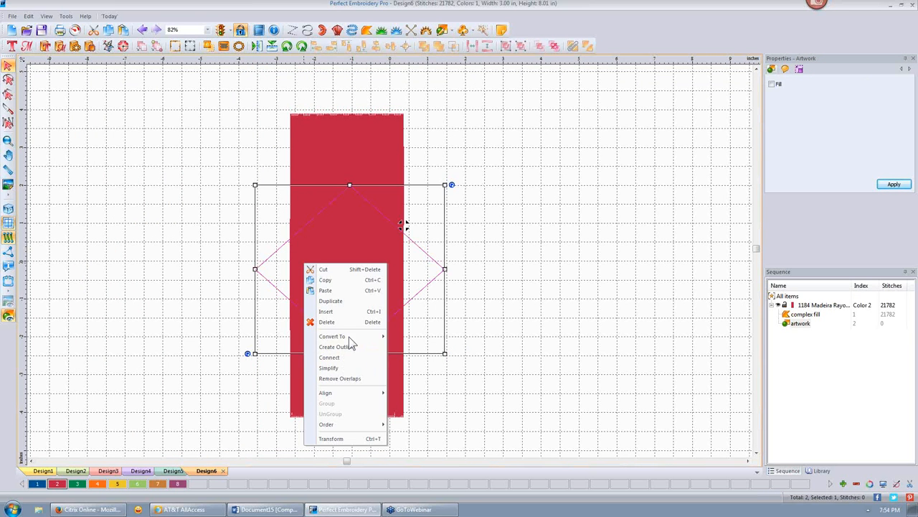
mouse_move(351, 335)
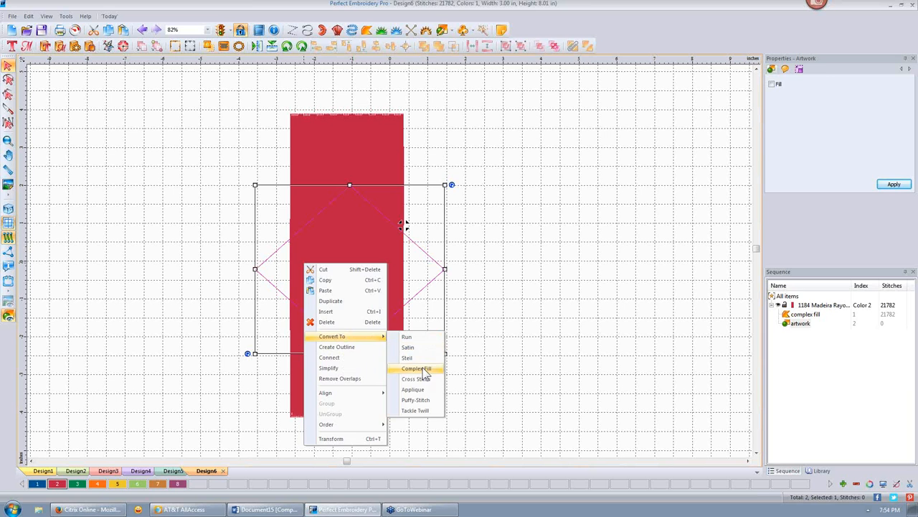
click(420, 368)
click(79, 485)
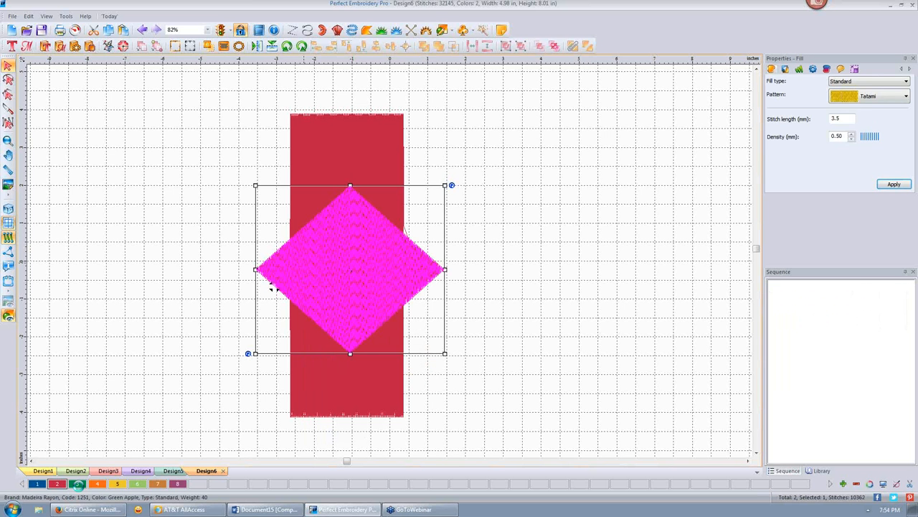
click(520, 177)
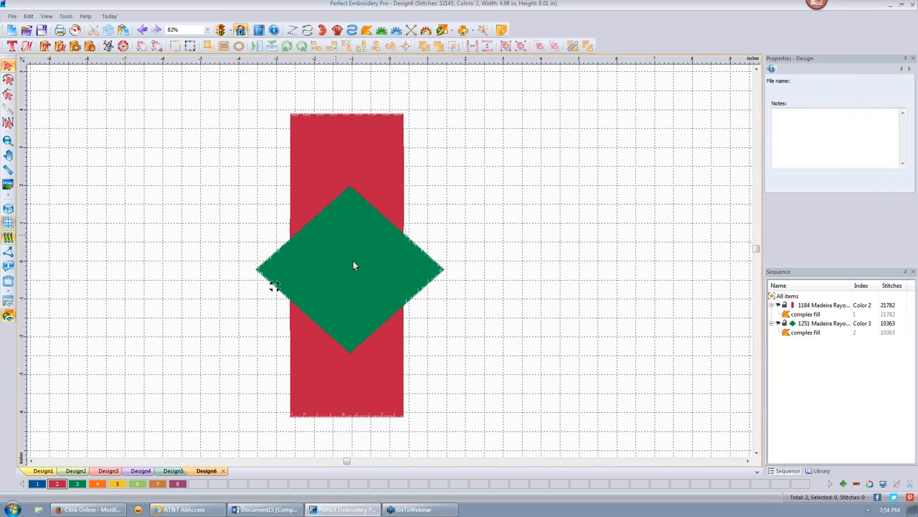
- Select the rectangle and diamond, trim the overlap, check the result, then undo it
click(354, 257)
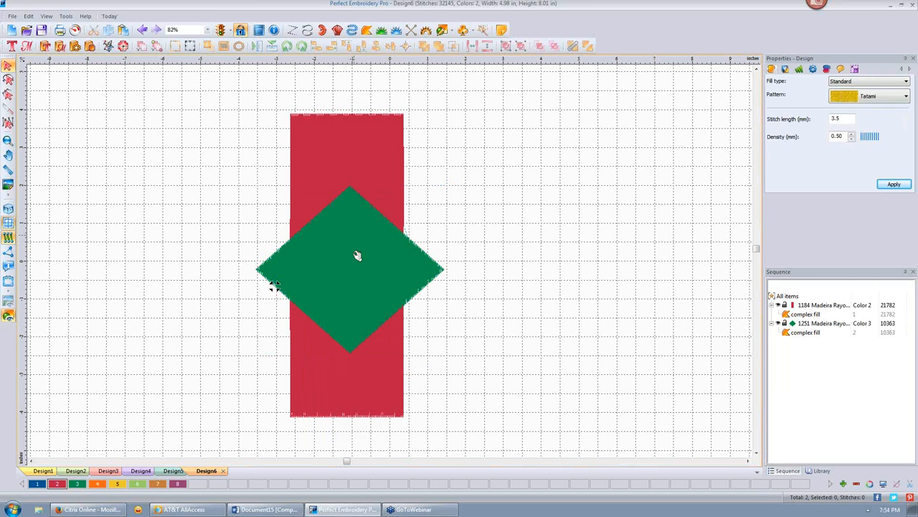
click(517, 263)
click(422, 273)
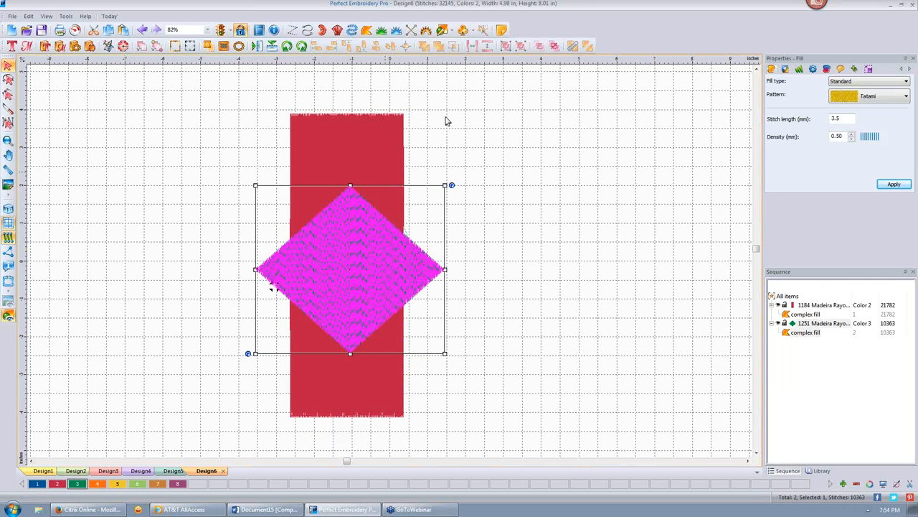
key(ctrl+a)
click(424, 46)
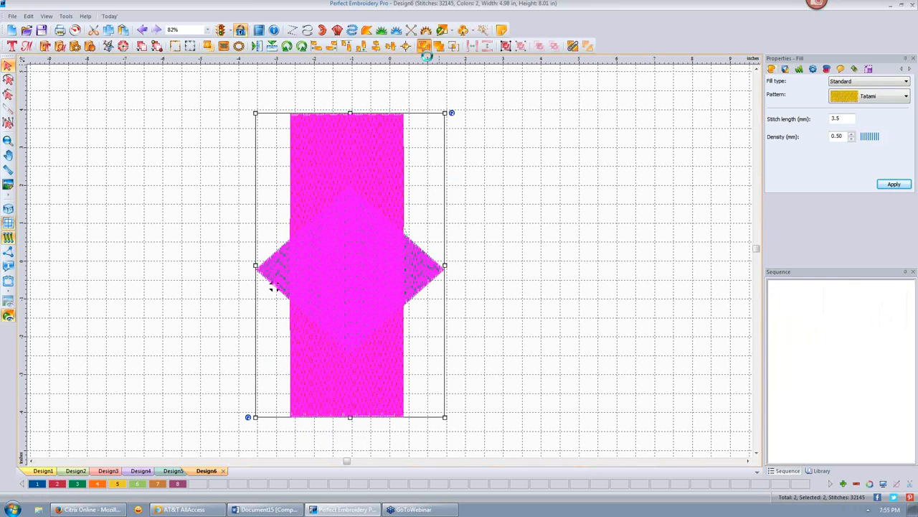
click(551, 231)
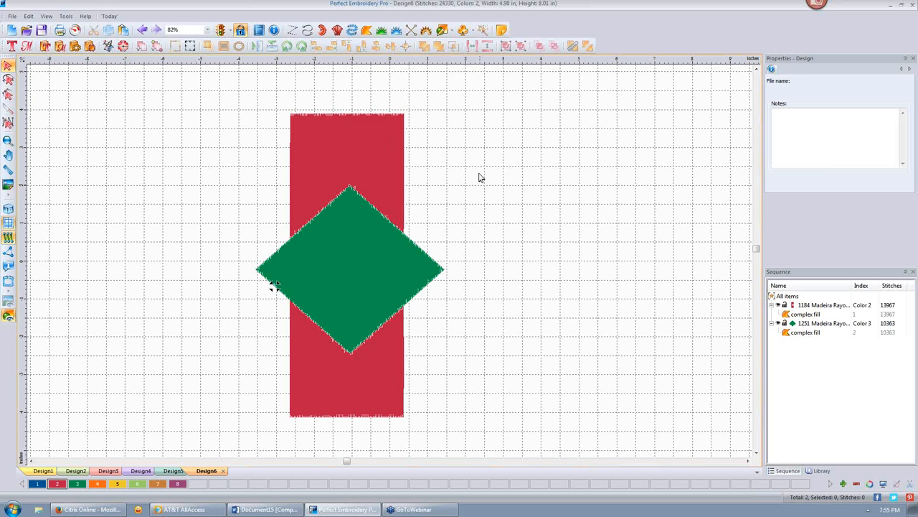
key(ctrl+z)
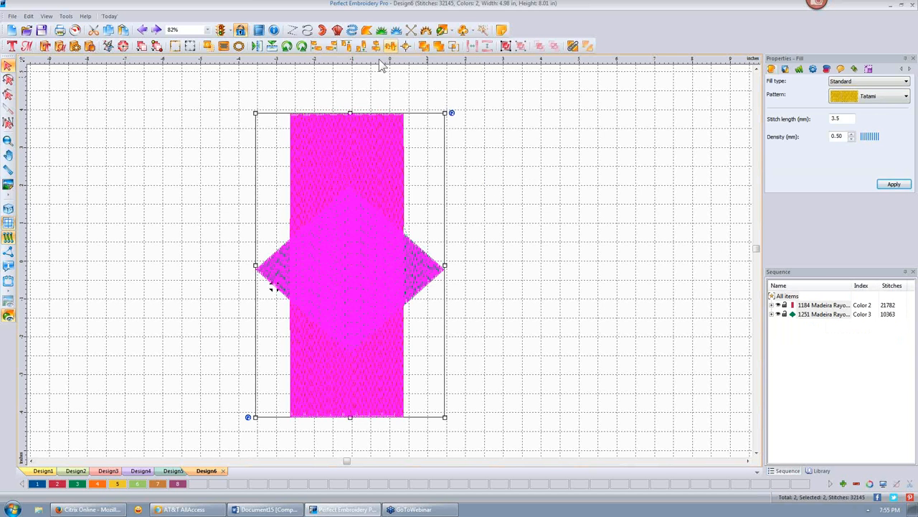
- Trim the diamond's shape out of the red rectangle, inspect the hole by moving shapes, then undo the move
click(424, 48)
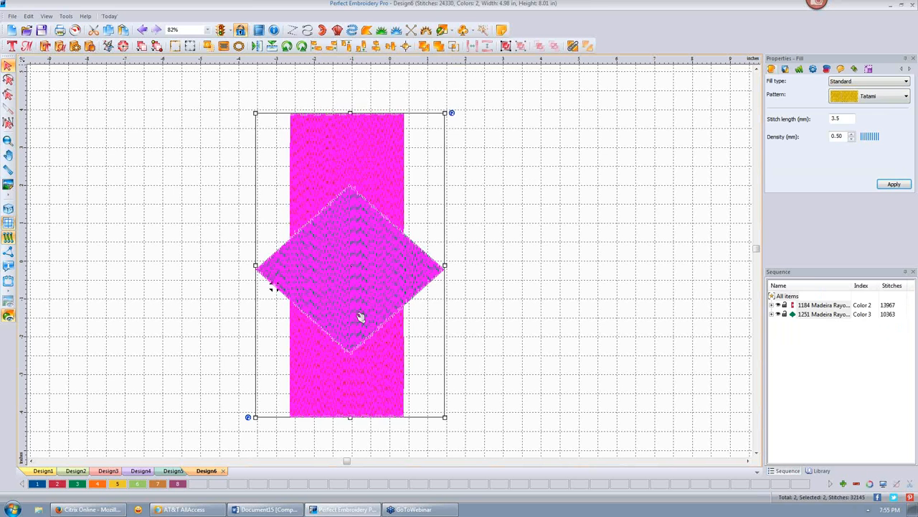
drag(356, 256, 473, 258)
click(338, 269)
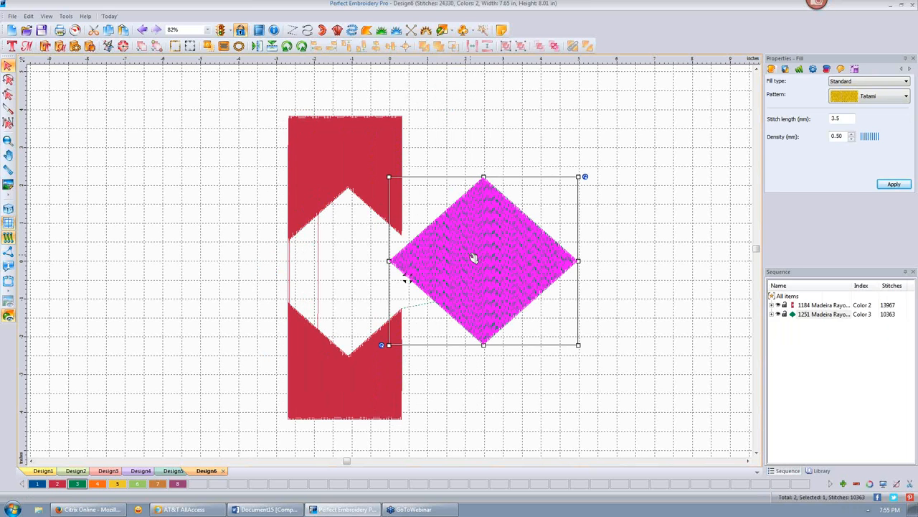
key(ctrl+z)
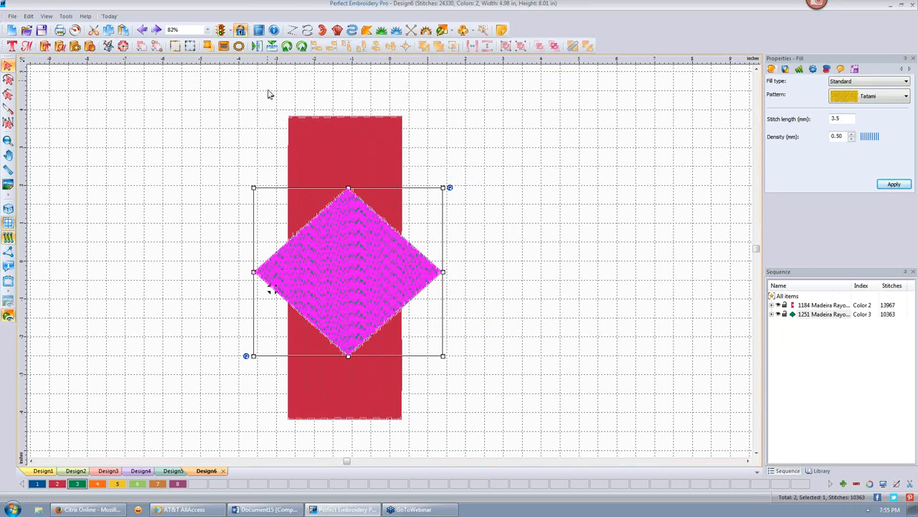
click(143, 31)
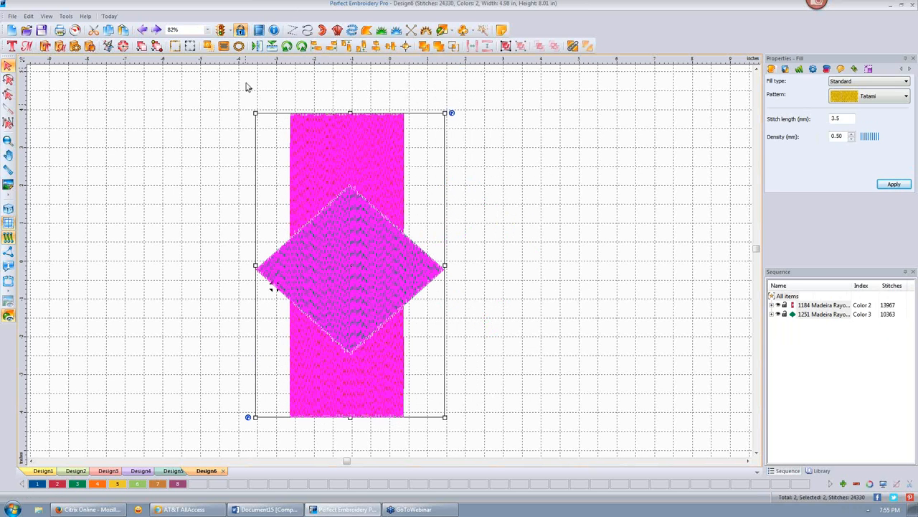
drag(246, 87, 473, 458)
click(515, 234)
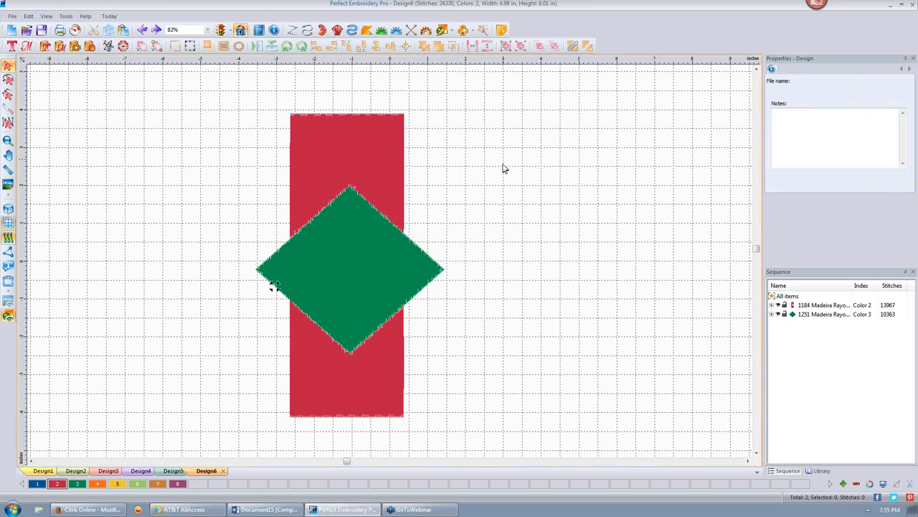
- Undo the trim, then select the rectangle and diamond and merge them into one object
click(143, 32)
click(479, 179)
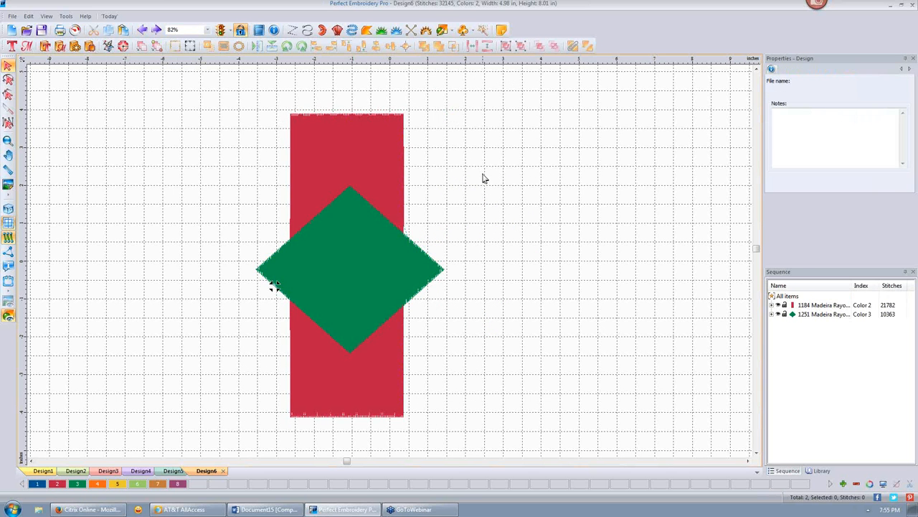
drag(240, 77, 471, 468)
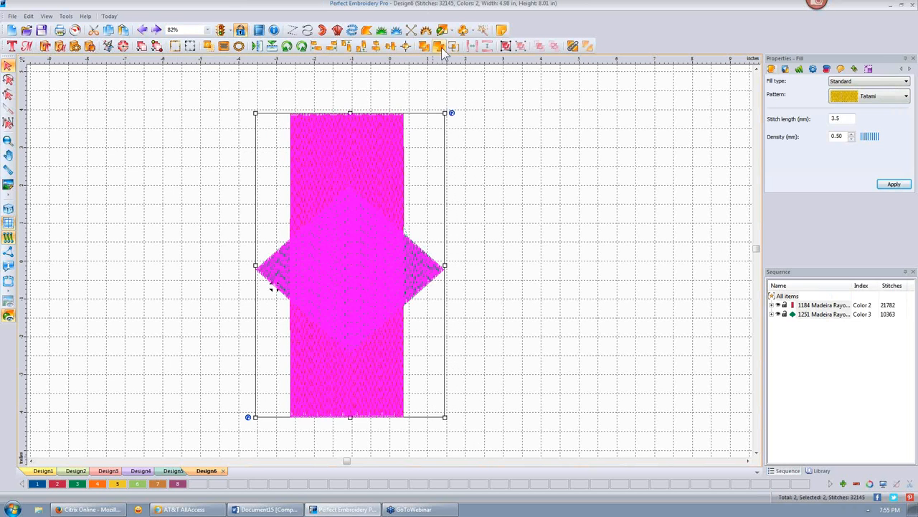
click(441, 45)
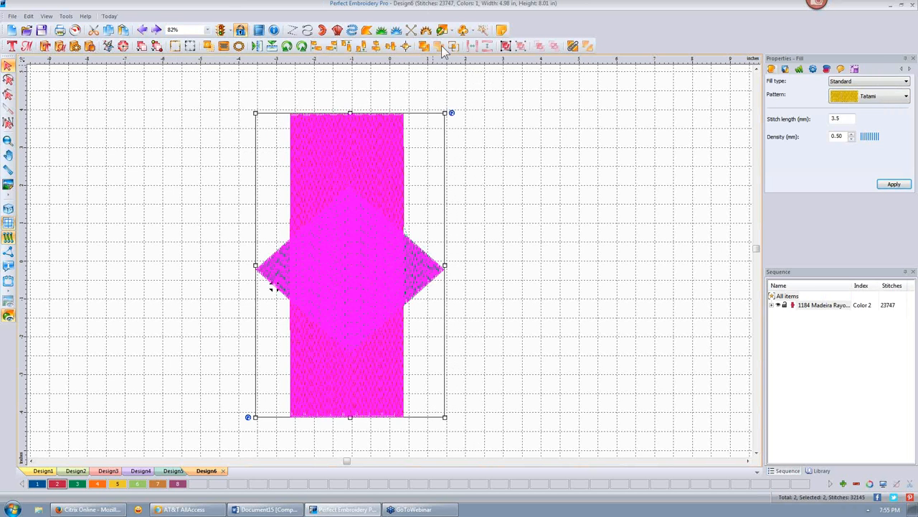
- Inspect the merged shape, undo the merge, and reselect the rectangle and diamond together
click(574, 222)
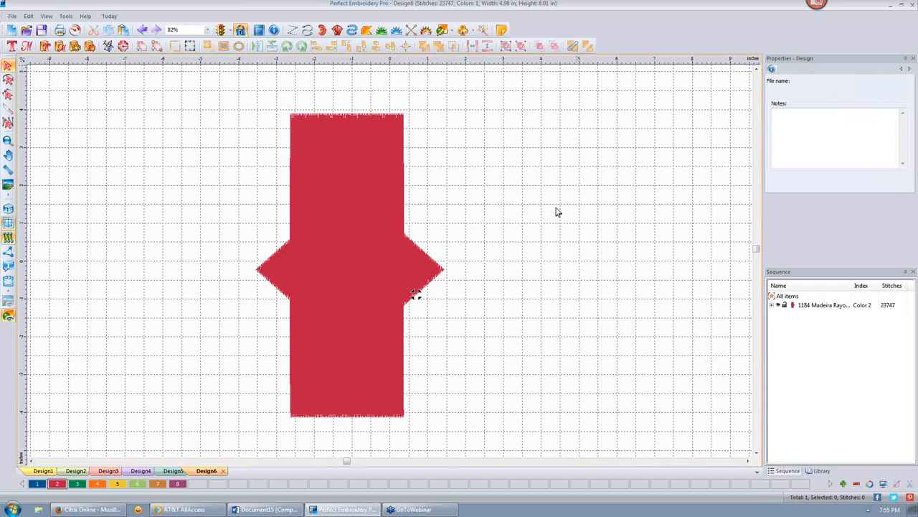
drag(254, 93, 515, 456)
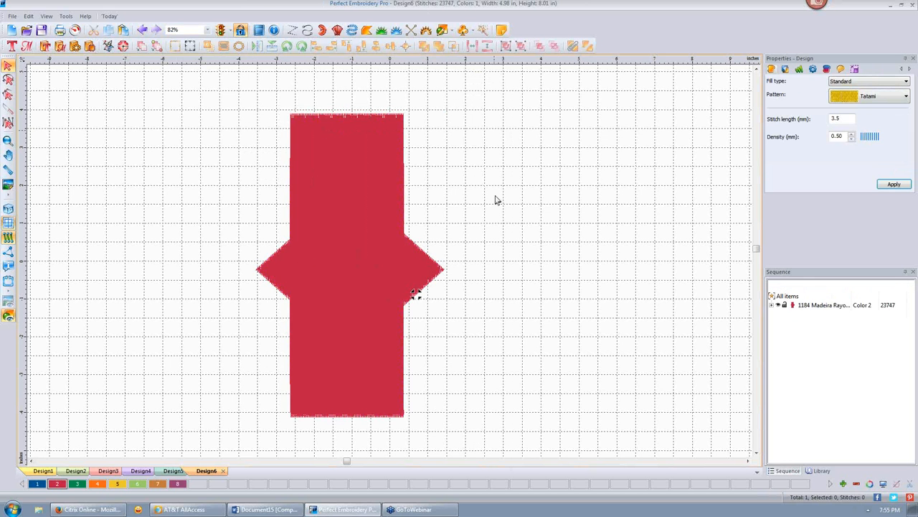
click(142, 30)
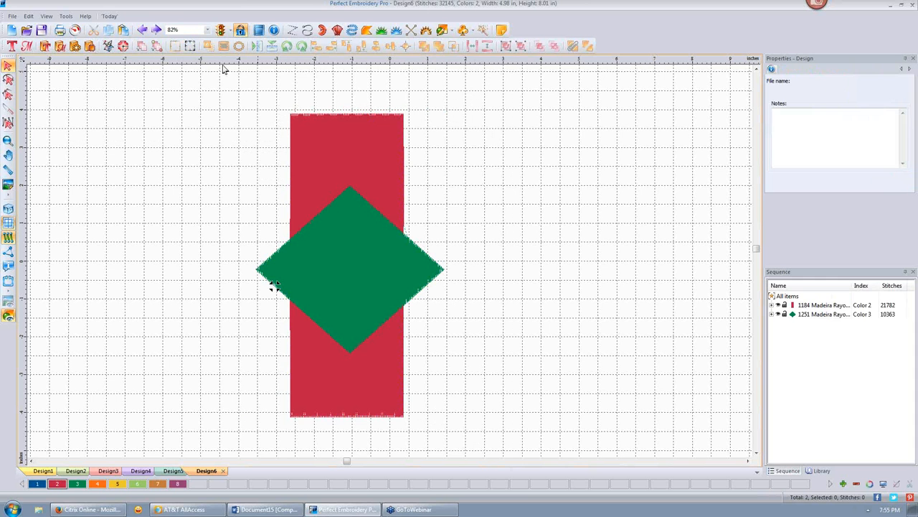
drag(225, 78, 467, 456)
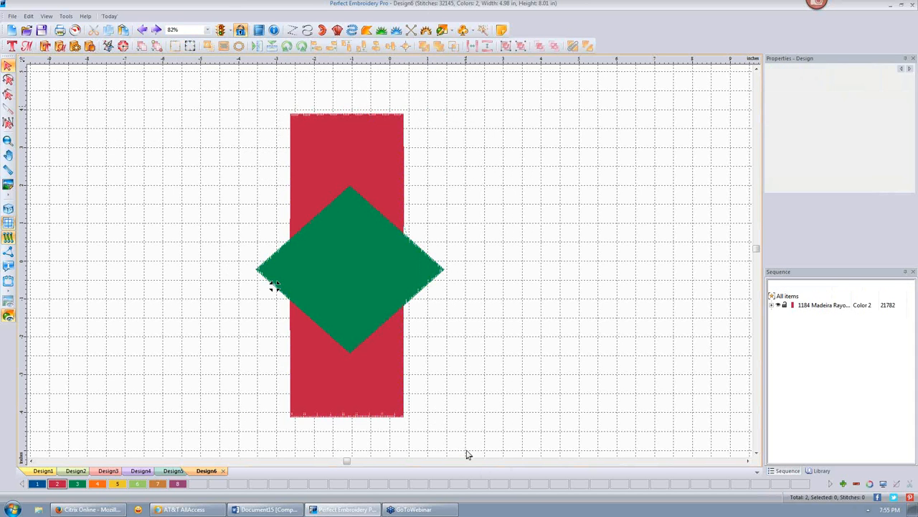
- Combine the rectangle and diamond, then split them into separate rectangle and diamond fills and select the diamond
click(572, 47)
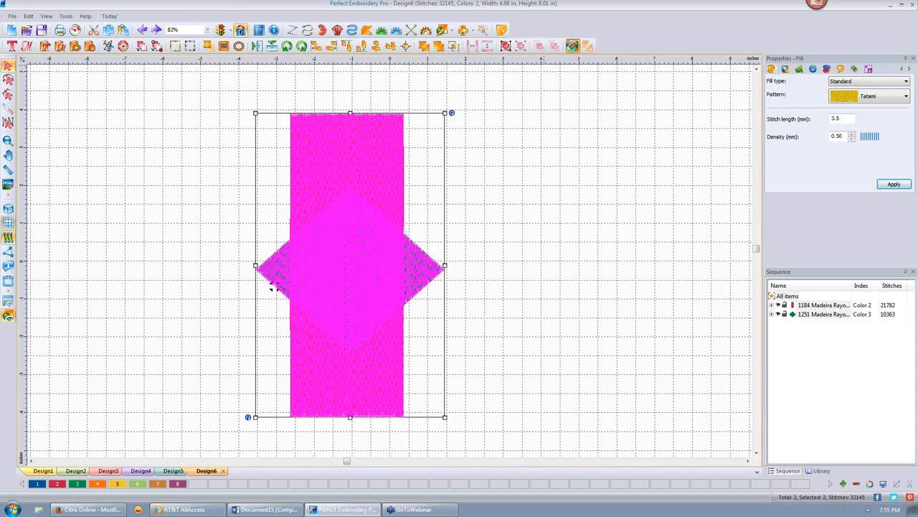
click(503, 195)
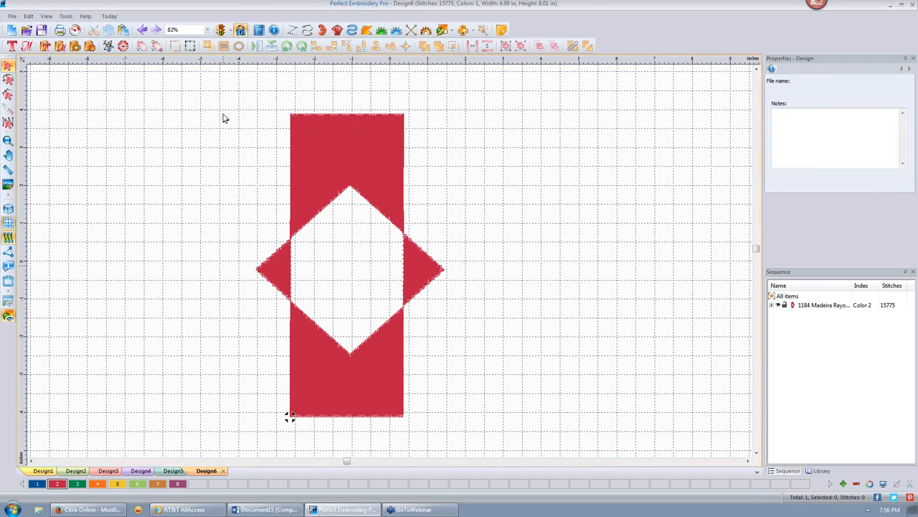
drag(224, 71, 494, 445)
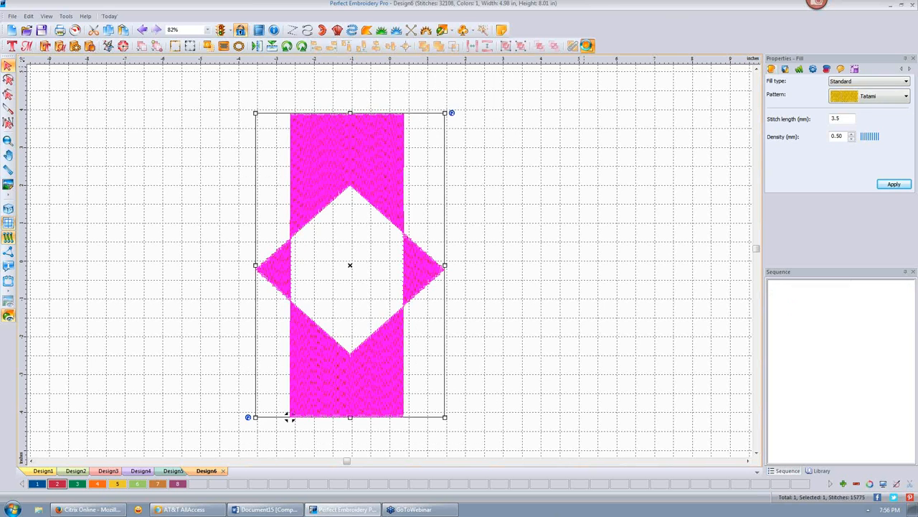
click(587, 45)
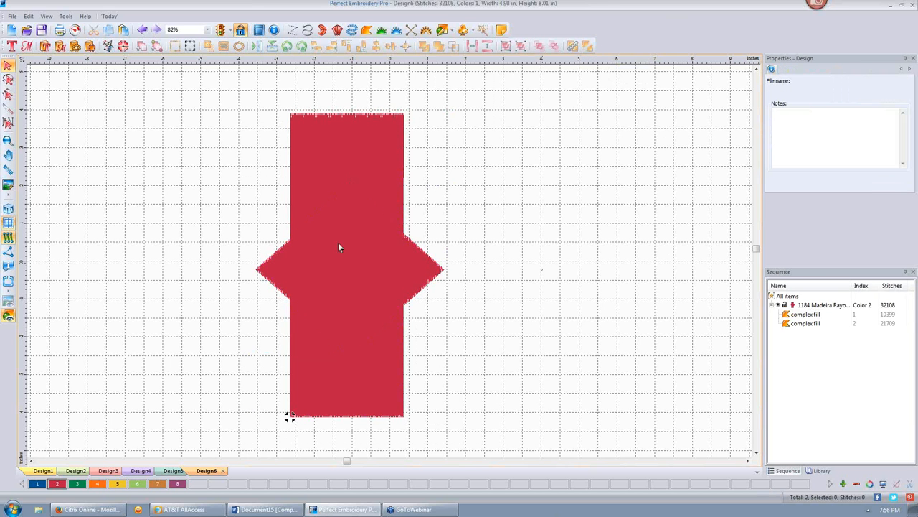
click(318, 250)
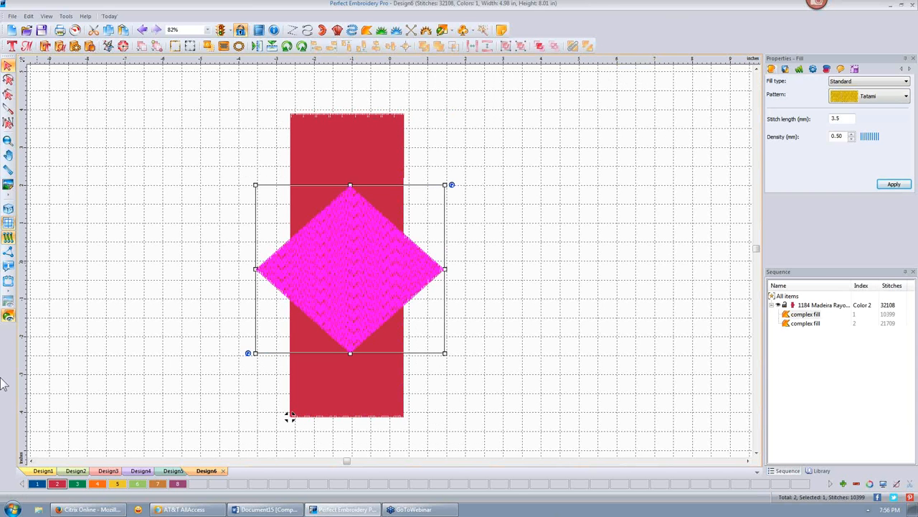
- Recolour the diamond Green Apple and choose an option from its right-click menu
click(79, 484)
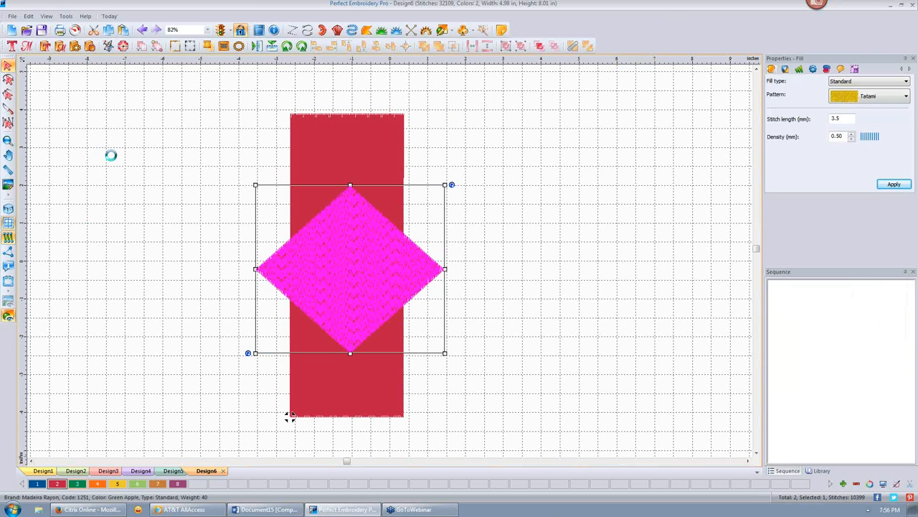
click(130, 173)
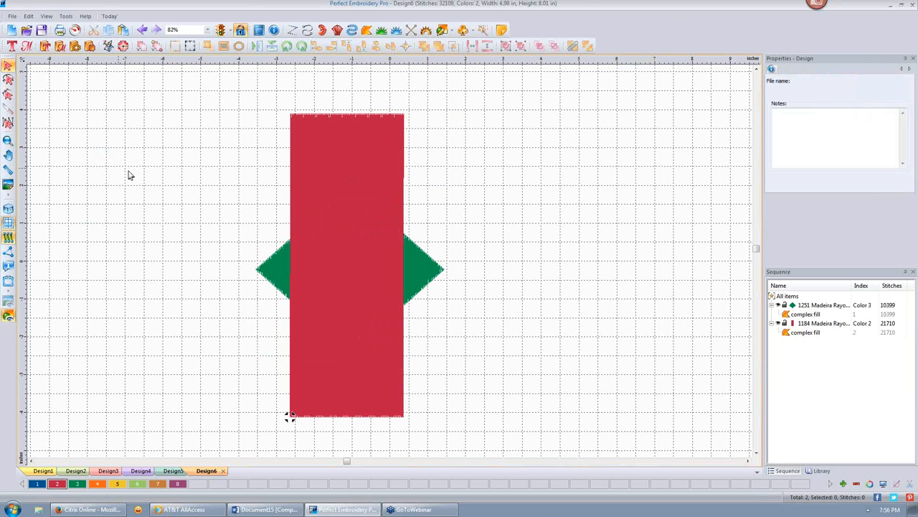
click(424, 273)
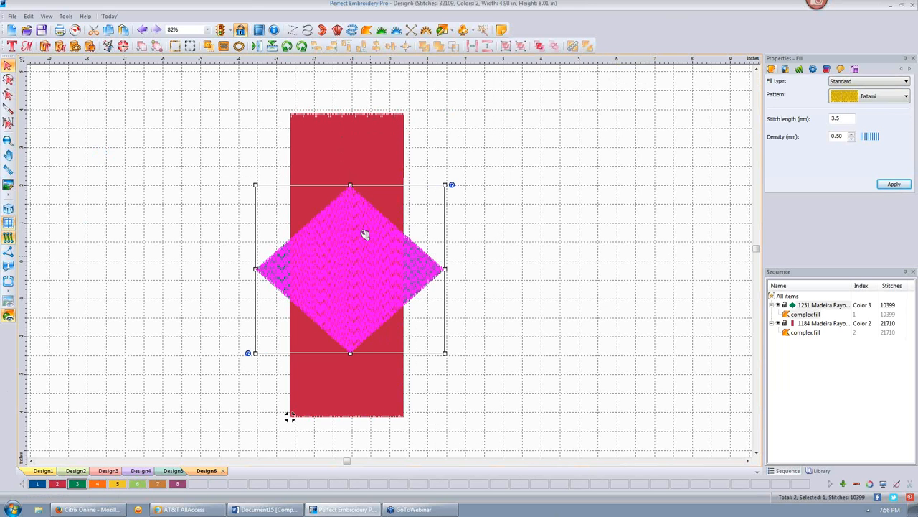
right_click(355, 267)
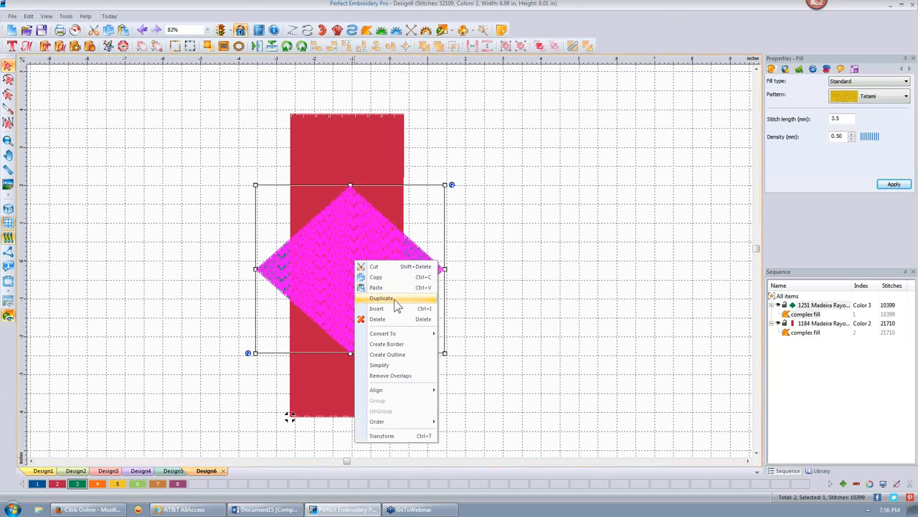
click(404, 378)
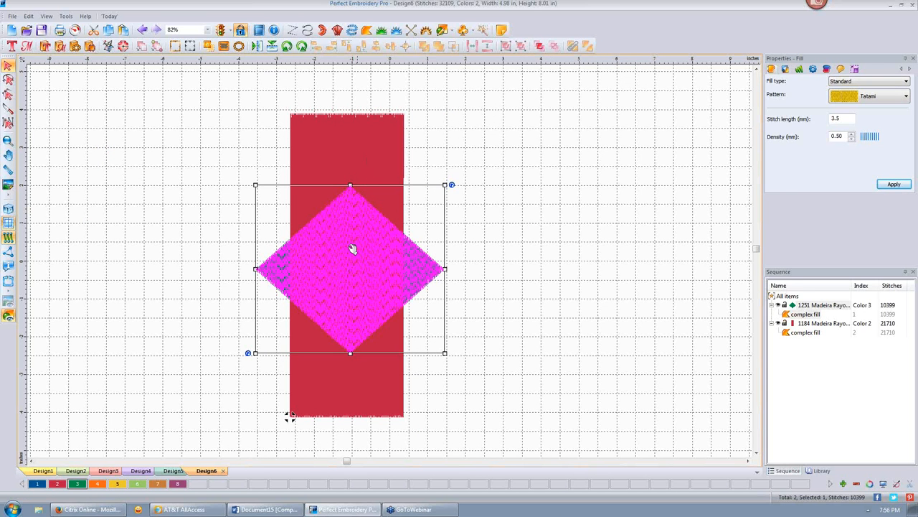
click(502, 209)
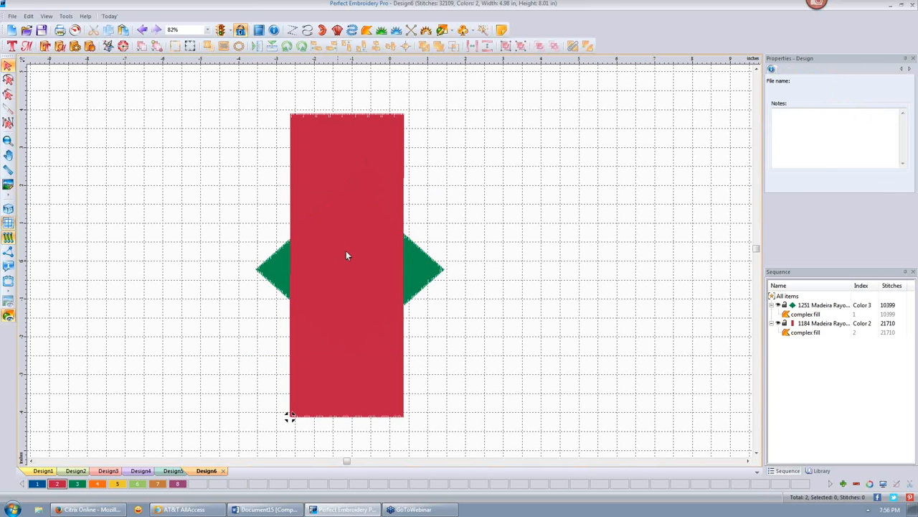
- Remove Overlaps on the red rectangle, leaving two green side triangles, then slide them right
click(346, 252)
right_click(331, 250)
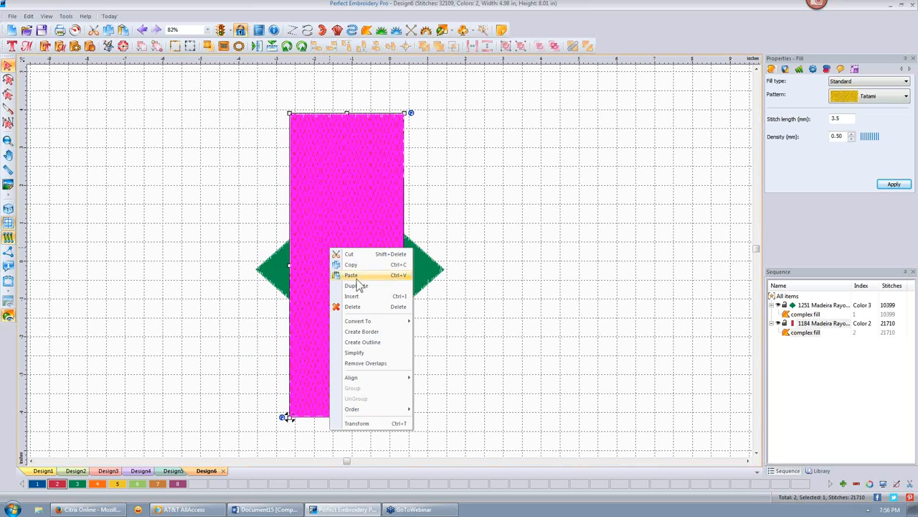
click(374, 363)
click(524, 268)
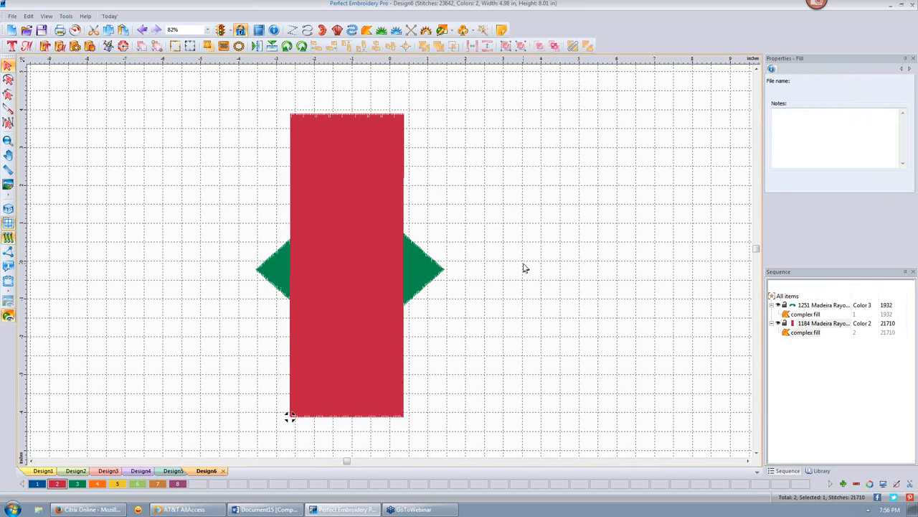
click(339, 283)
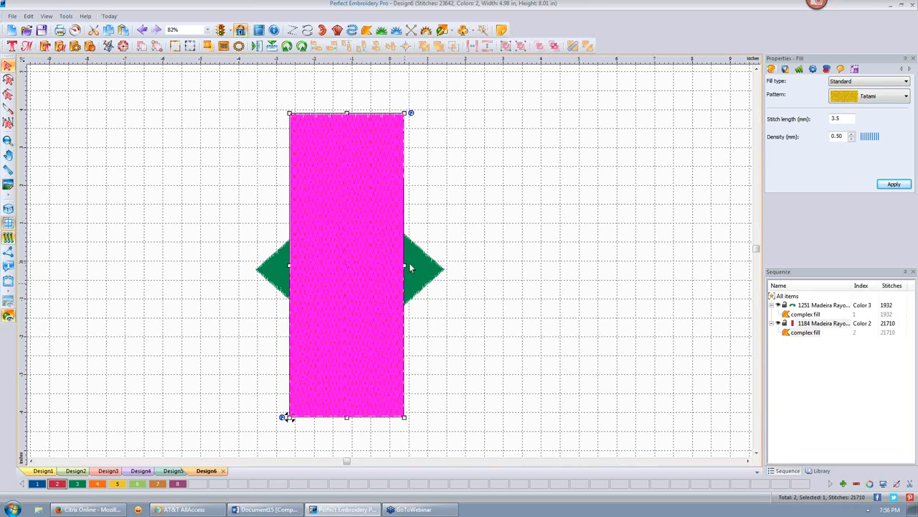
drag(410, 268, 502, 259)
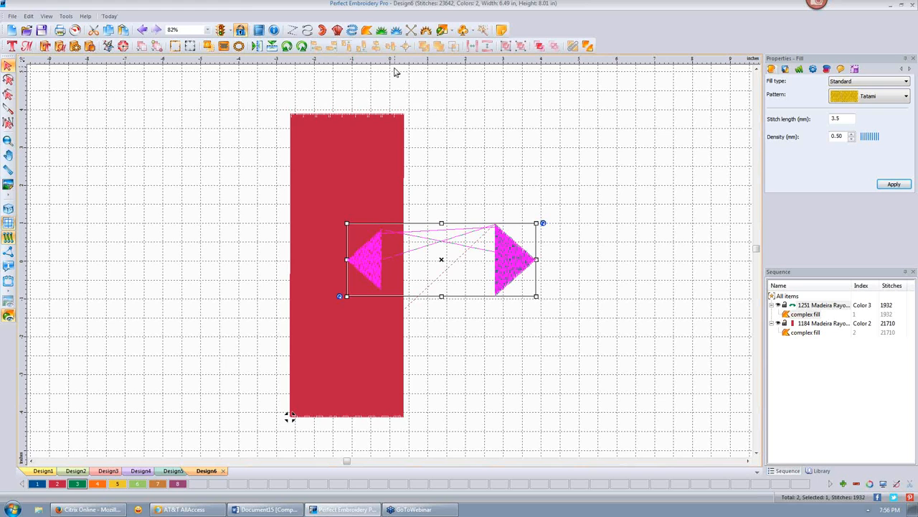
- Undo the red rectangle's accidental shift and drag the green triangles back beside it
scroll(475, 158, down, 1)
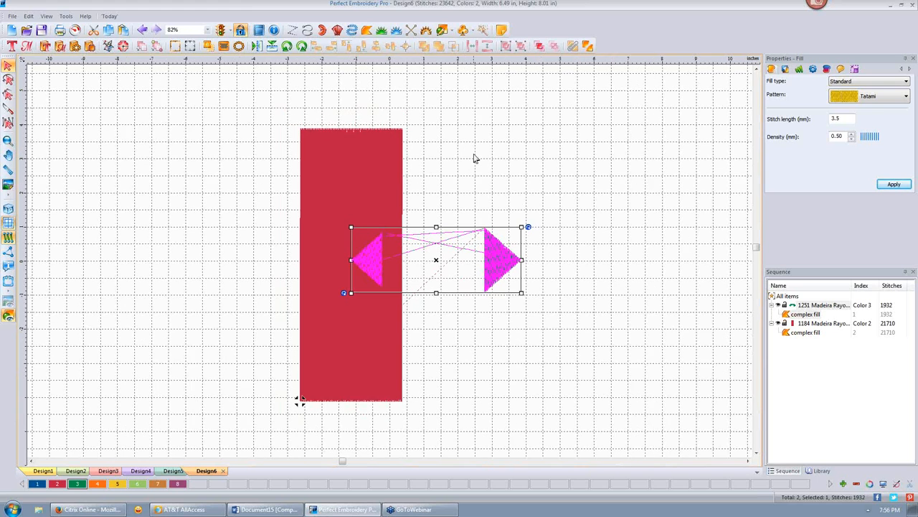
scroll(473, 155, up, 7)
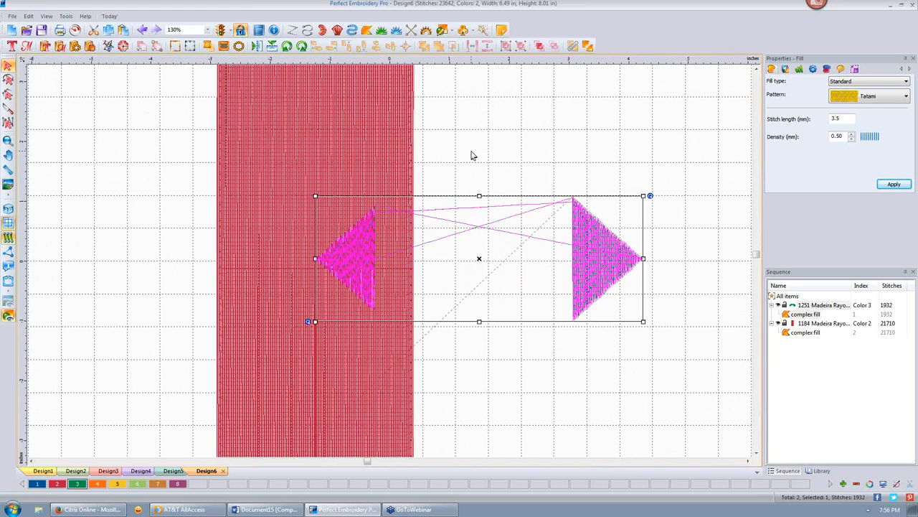
scroll(472, 155, up, 4)
scroll(472, 155, down, 2)
scroll(473, 156, down, 5)
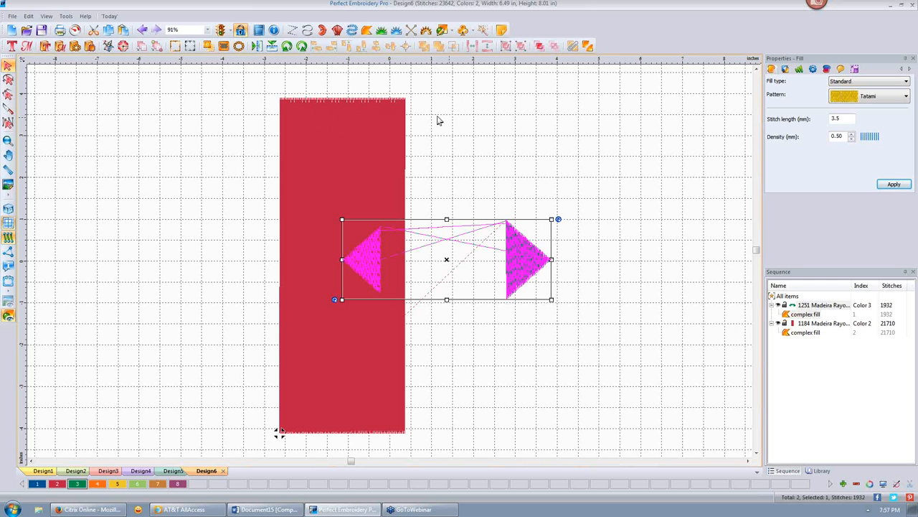
click(350, 144)
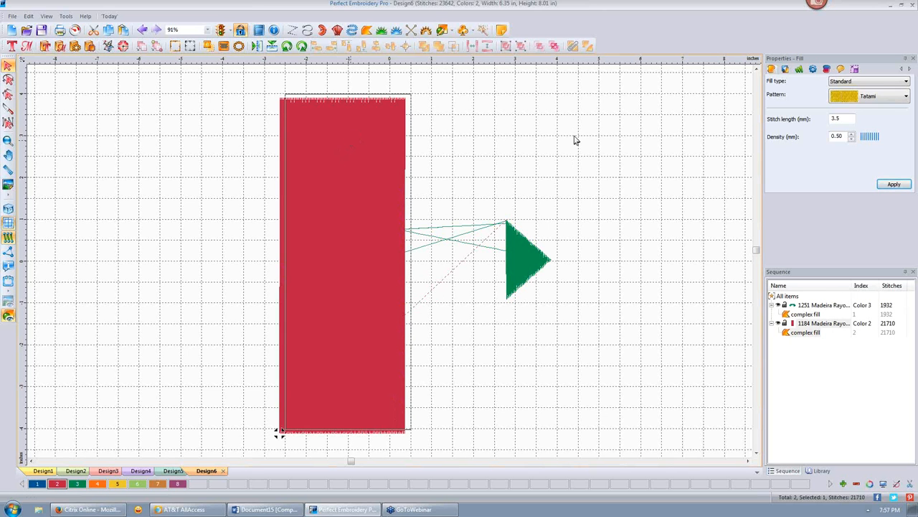
key(ctrl+z)
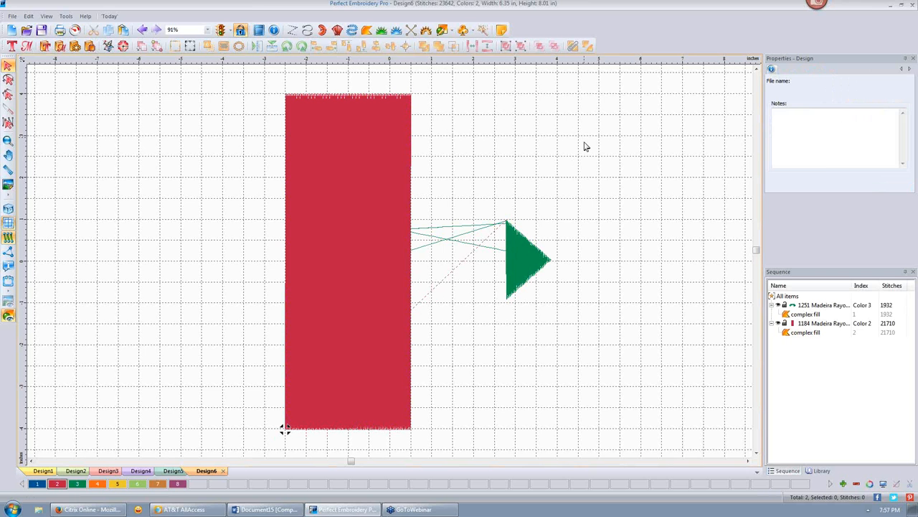
drag(516, 257, 424, 260)
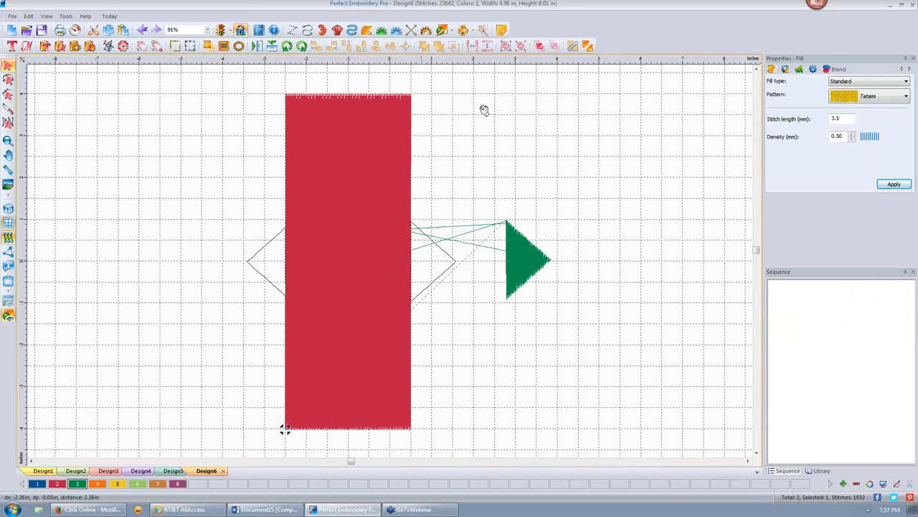
- Insert a 0-stitch artwork copy of the red rectangle via its context menu, then deselect it
click(320, 134)
right_click(320, 134)
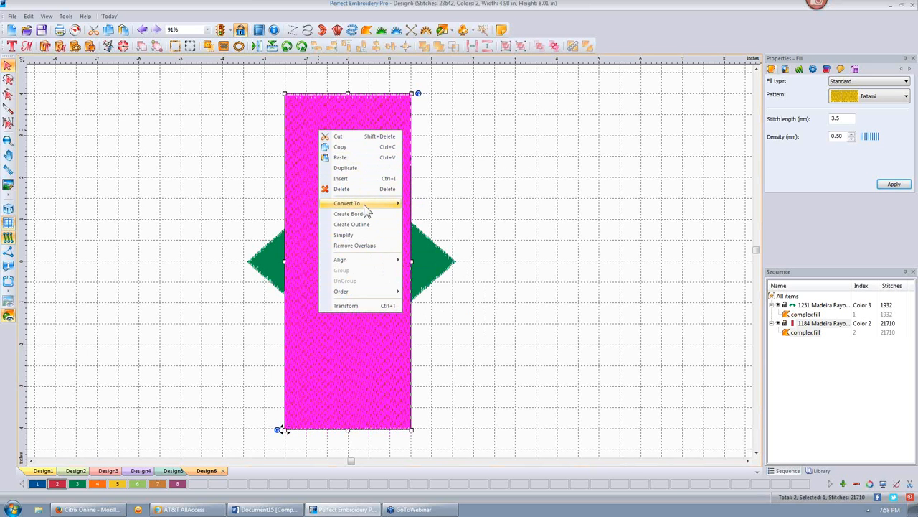
mouse_move(372, 208)
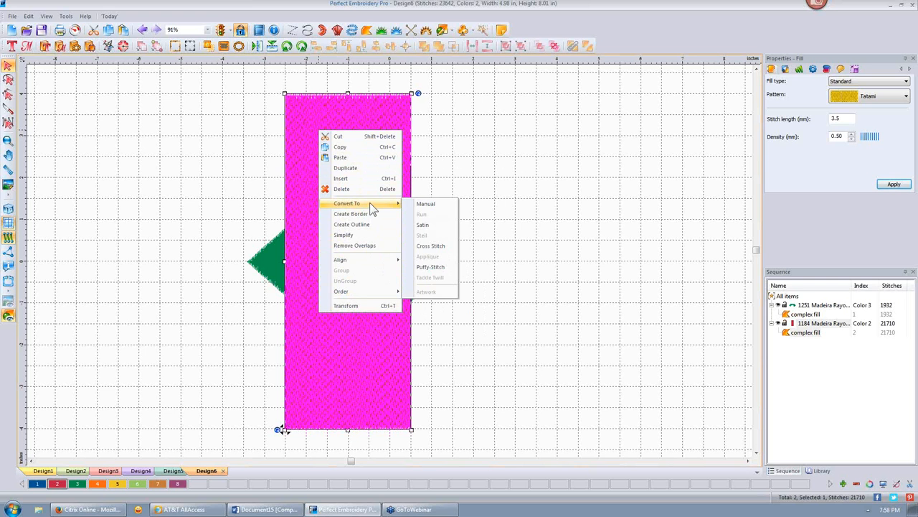
click(344, 179)
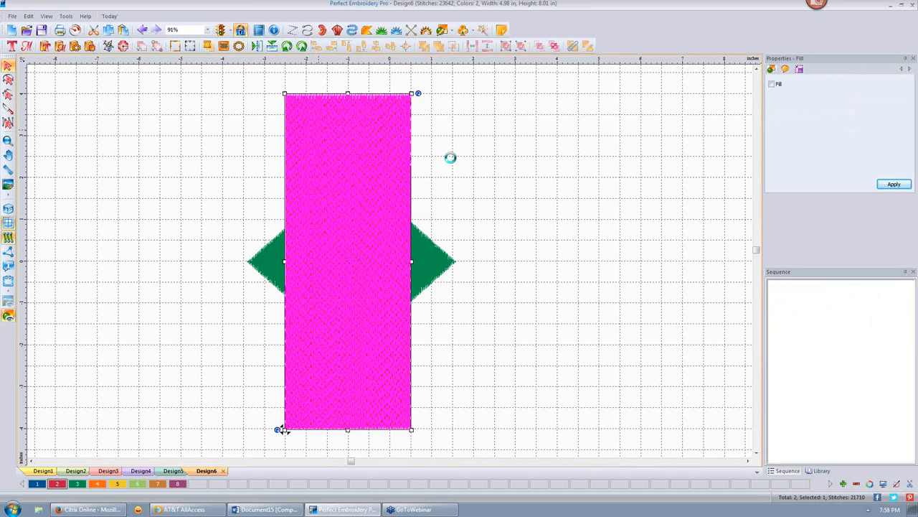
click(496, 157)
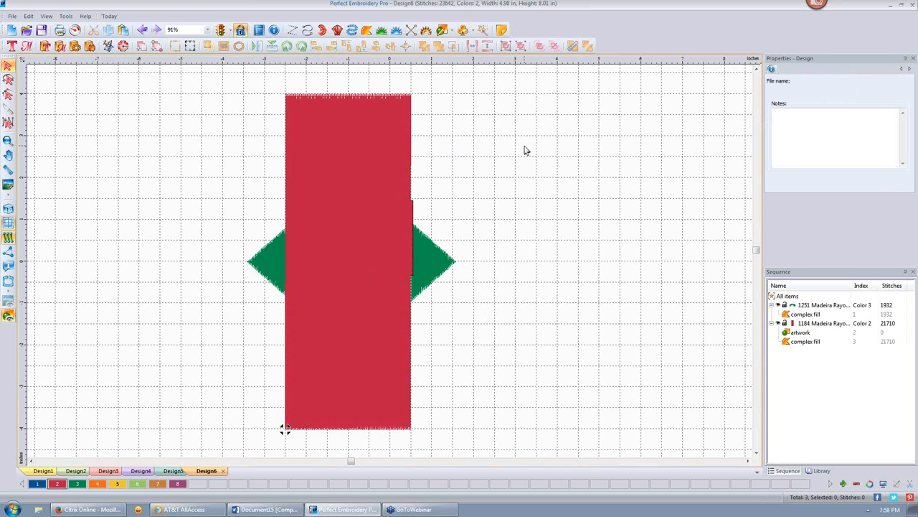